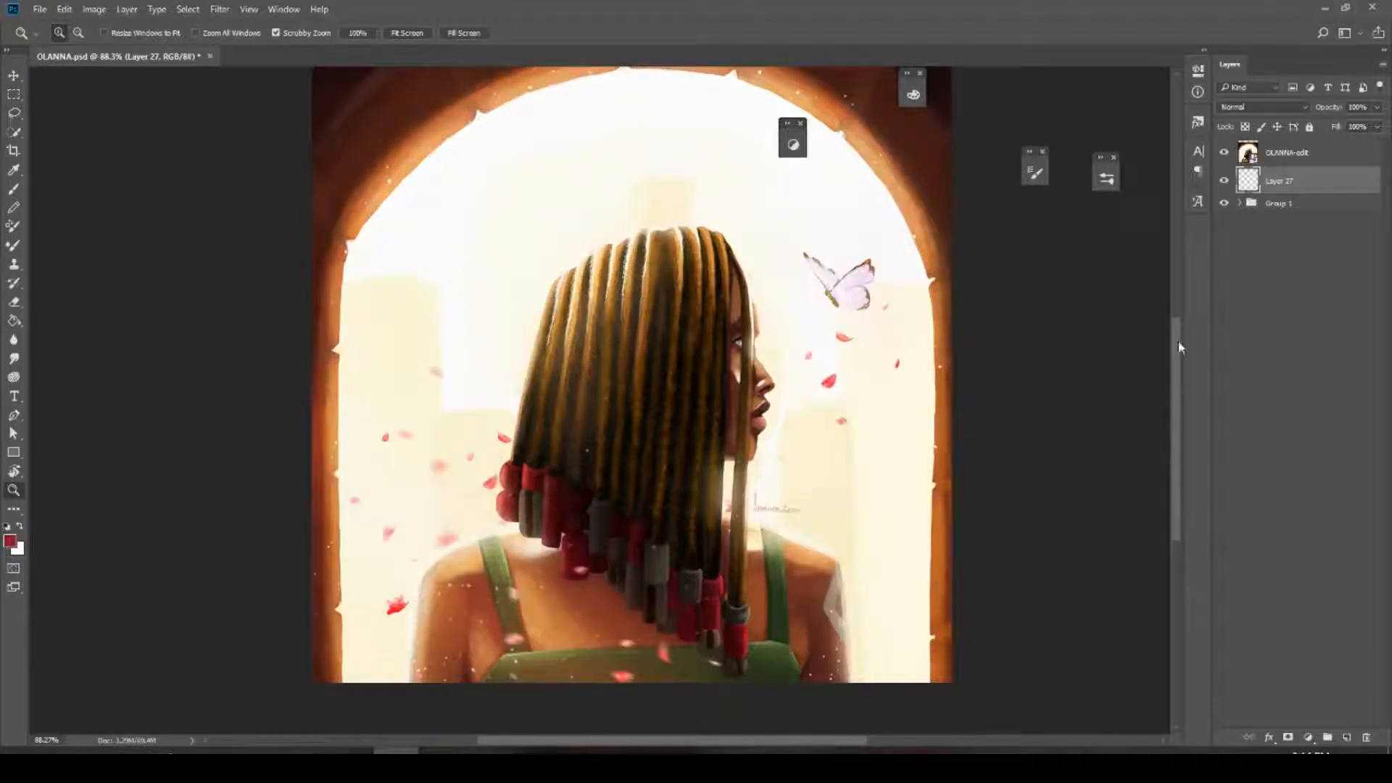
Examine the finished painting from the full composition down to the face, beads, shoulder and top of the braids
drag(1179, 344, 1172, 321)
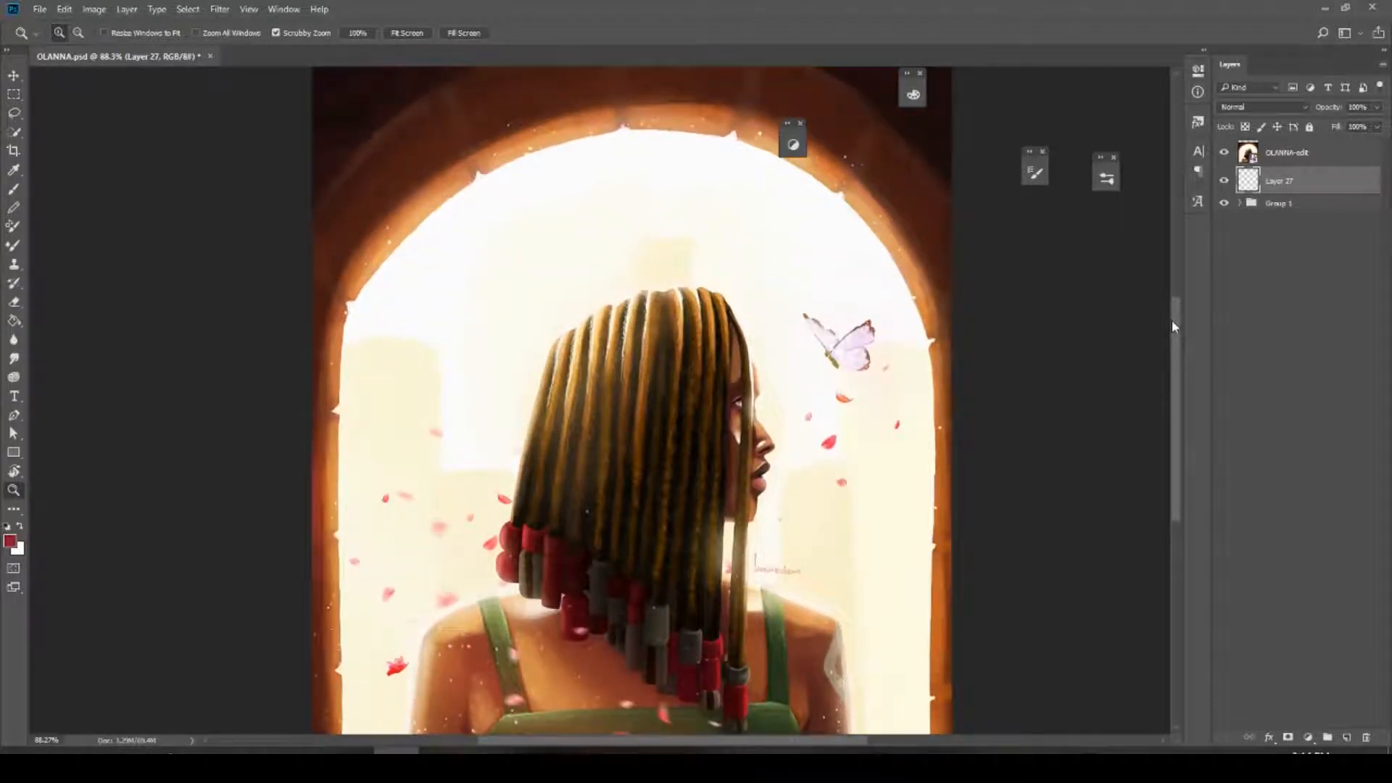
drag(836, 450, 763, 475)
drag(618, 489, 681, 506)
drag(763, 407, 1168, 419)
drag(742, 435, 702, 434)
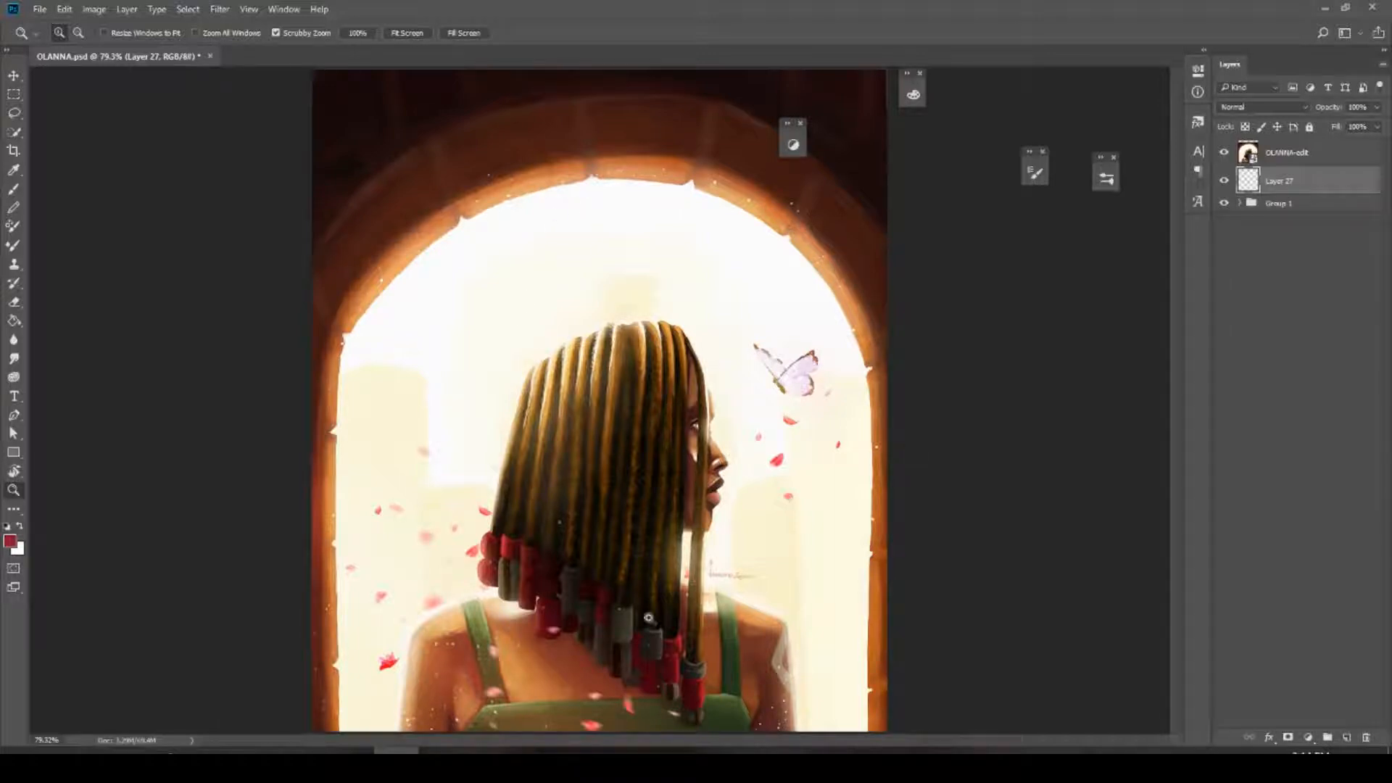
drag(766, 642, 834, 641)
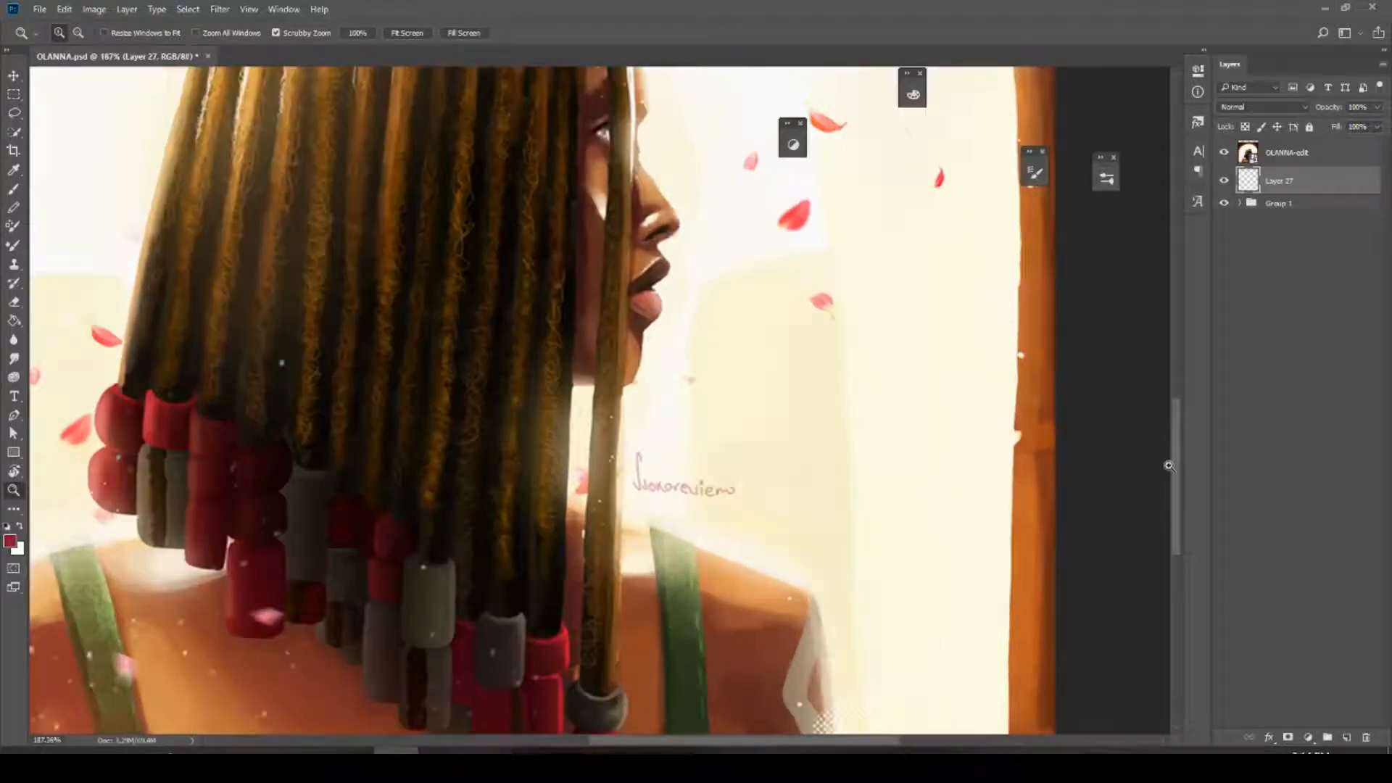
drag(1175, 470, 1175, 505)
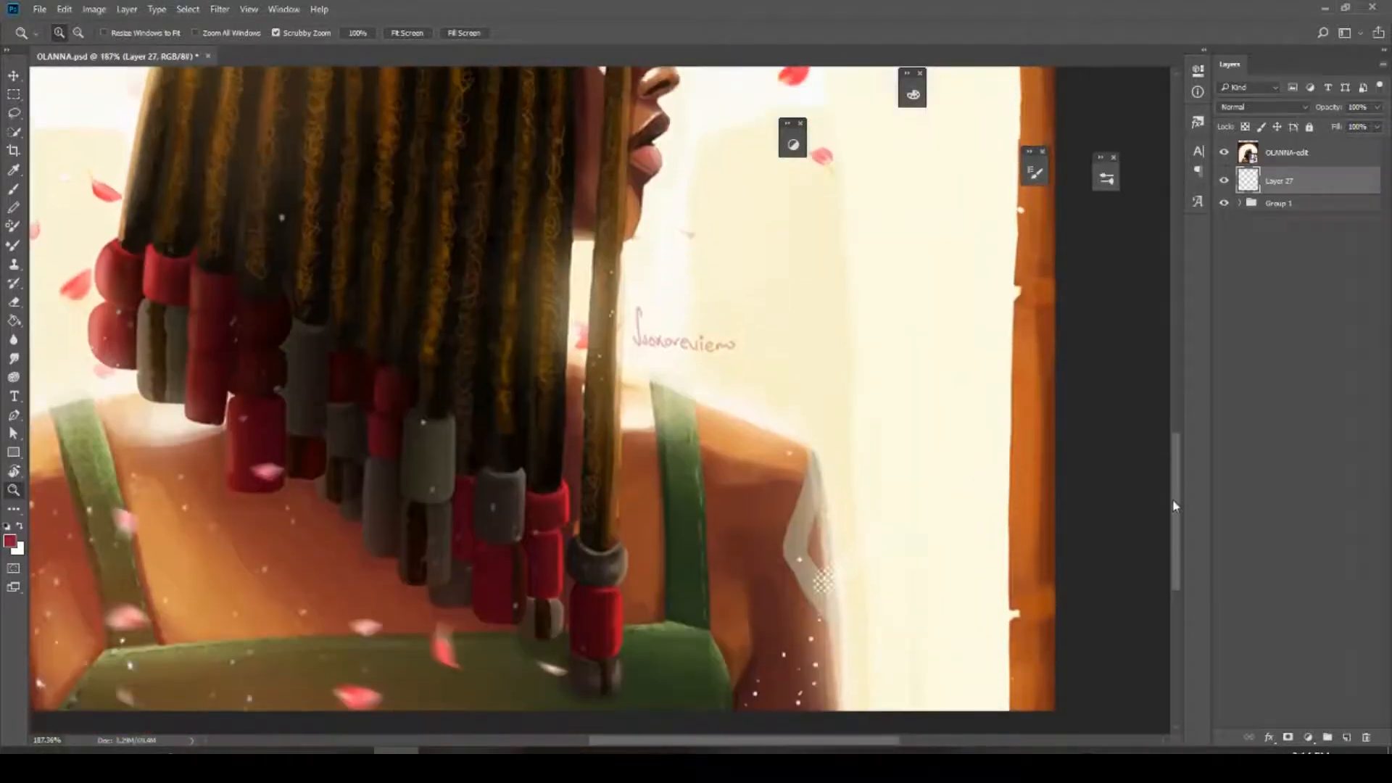
drag(925, 396, 812, 444)
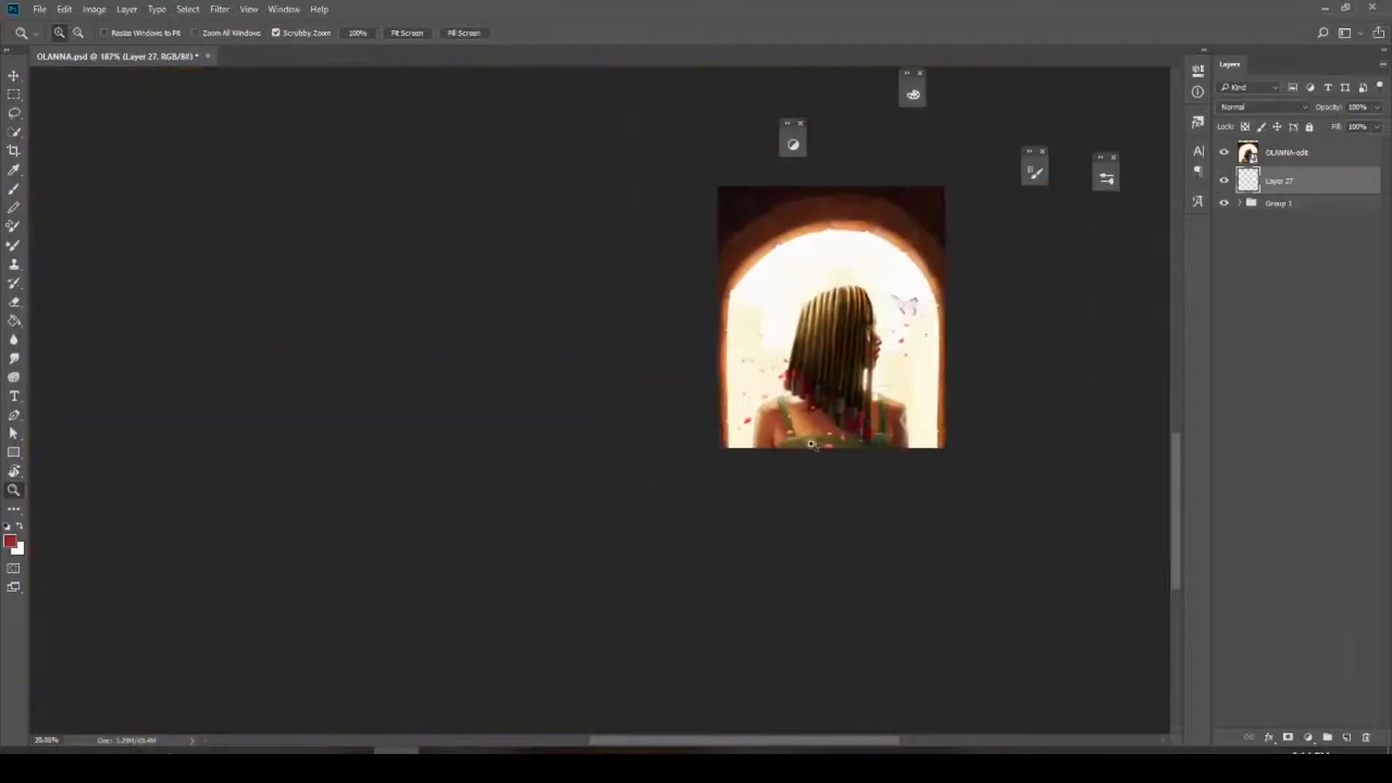
drag(574, 361, 681, 339)
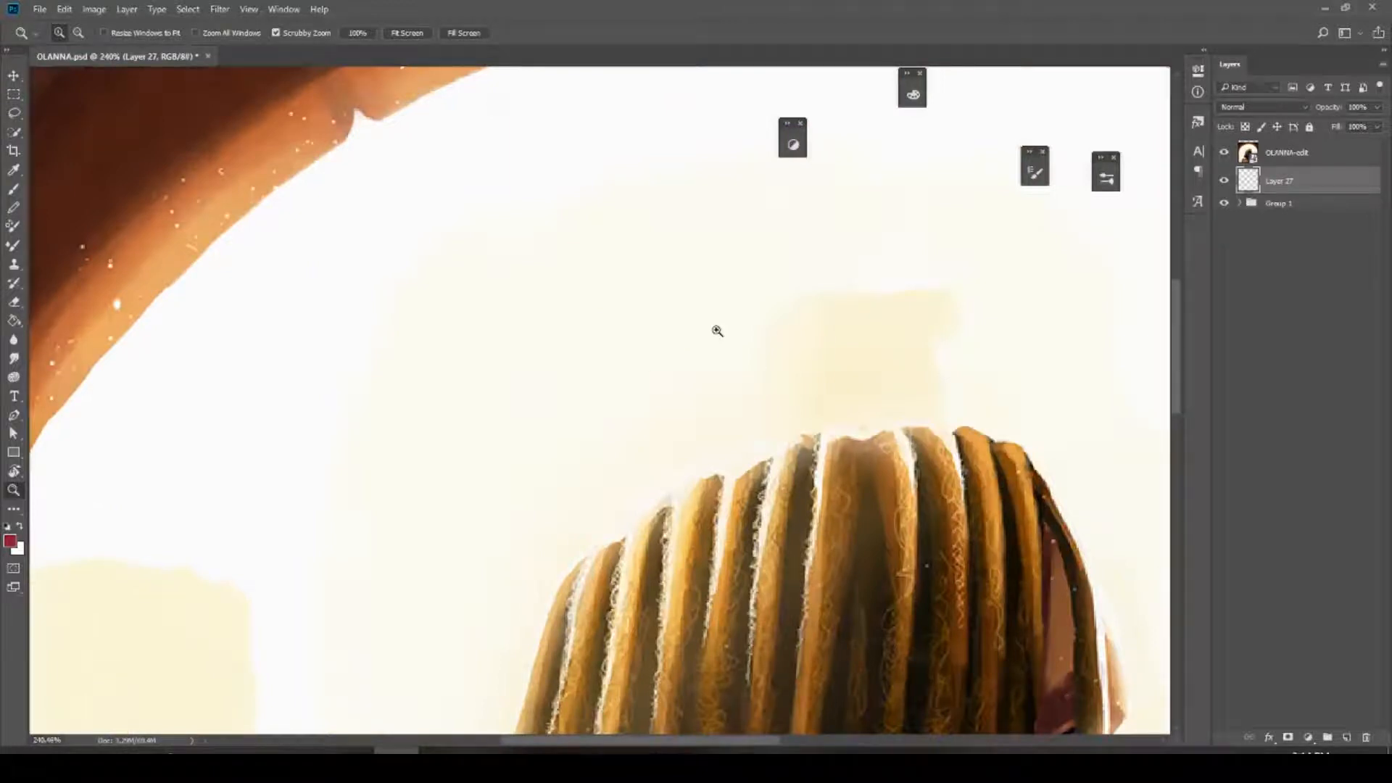
drag(938, 481, 644, 495)
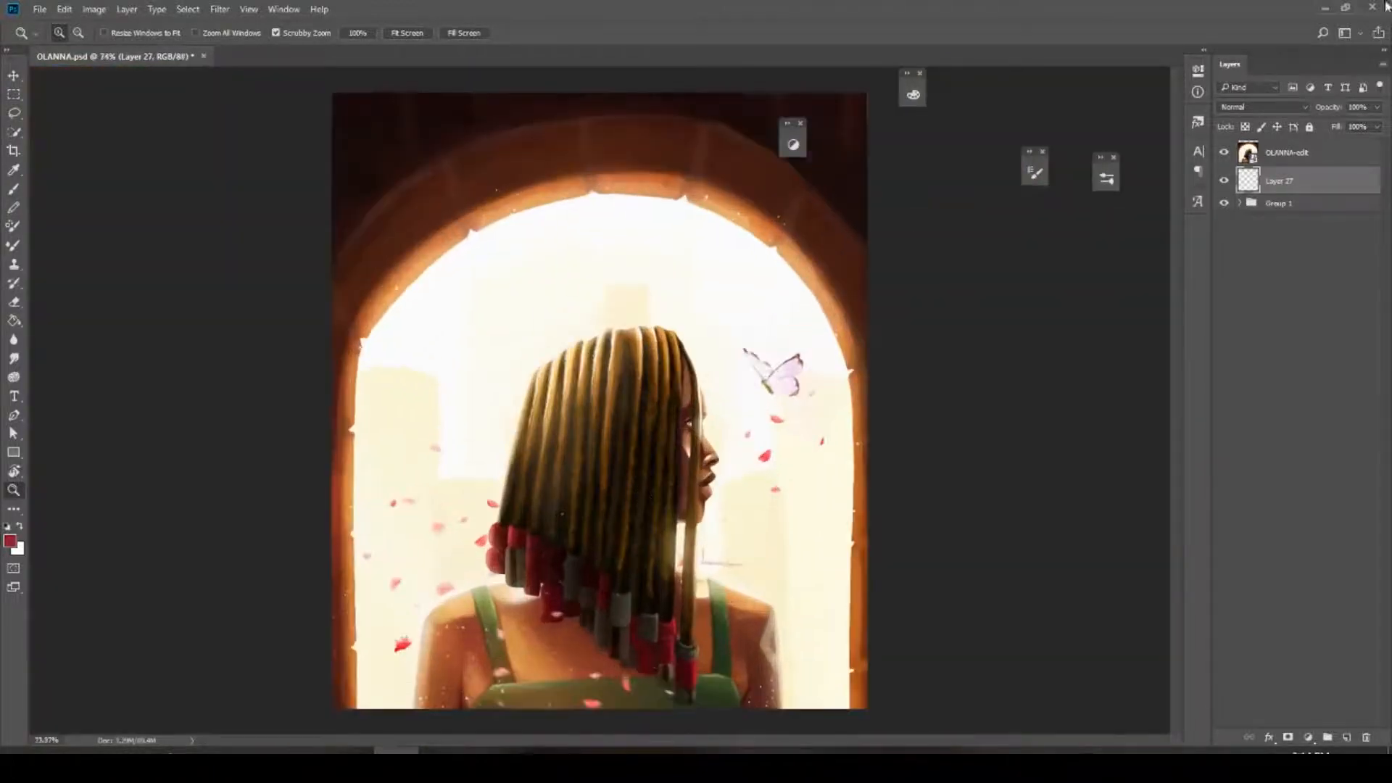
Hide the OLANNA-edit layer and circle the bright rim and lit skin of the shoulder beside the beads in red on Layer 27
click(1224, 153)
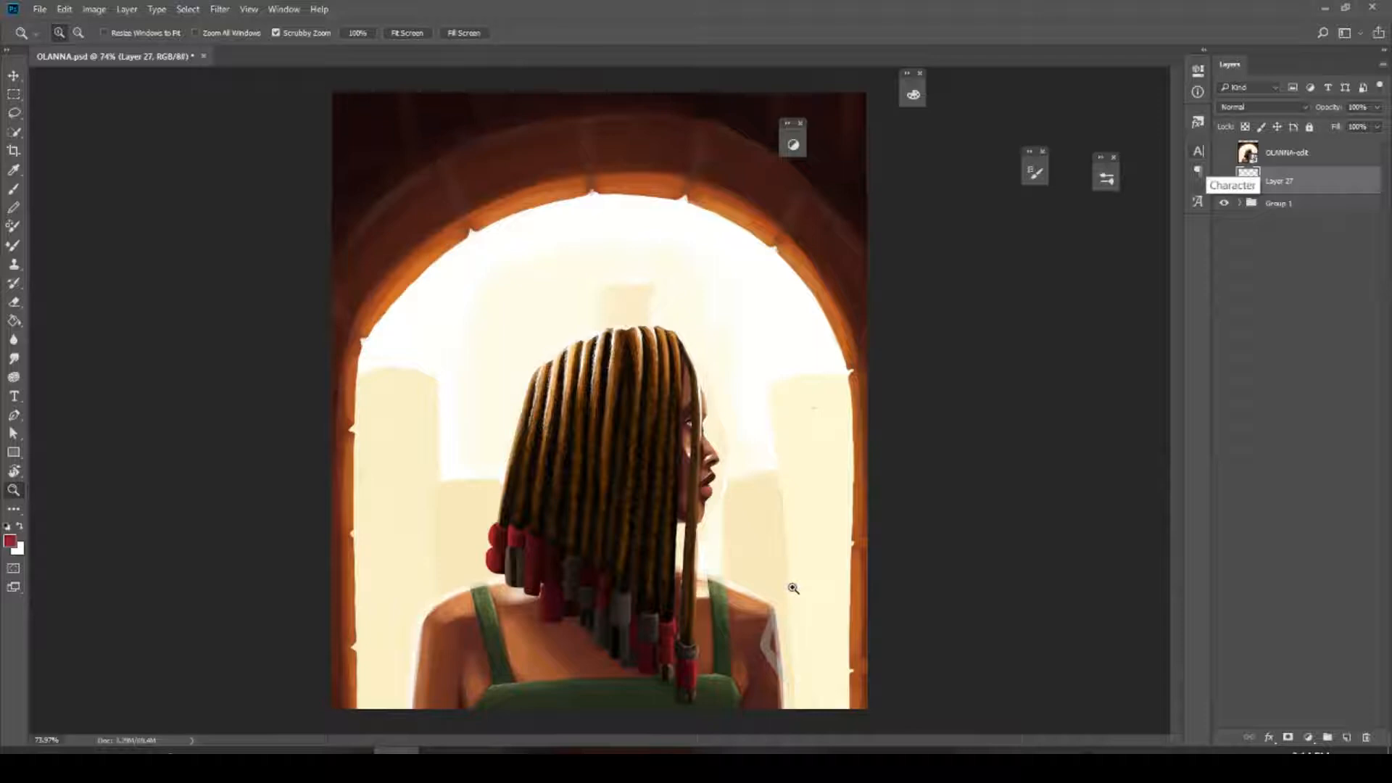
drag(480, 605, 449, 592)
key(b)
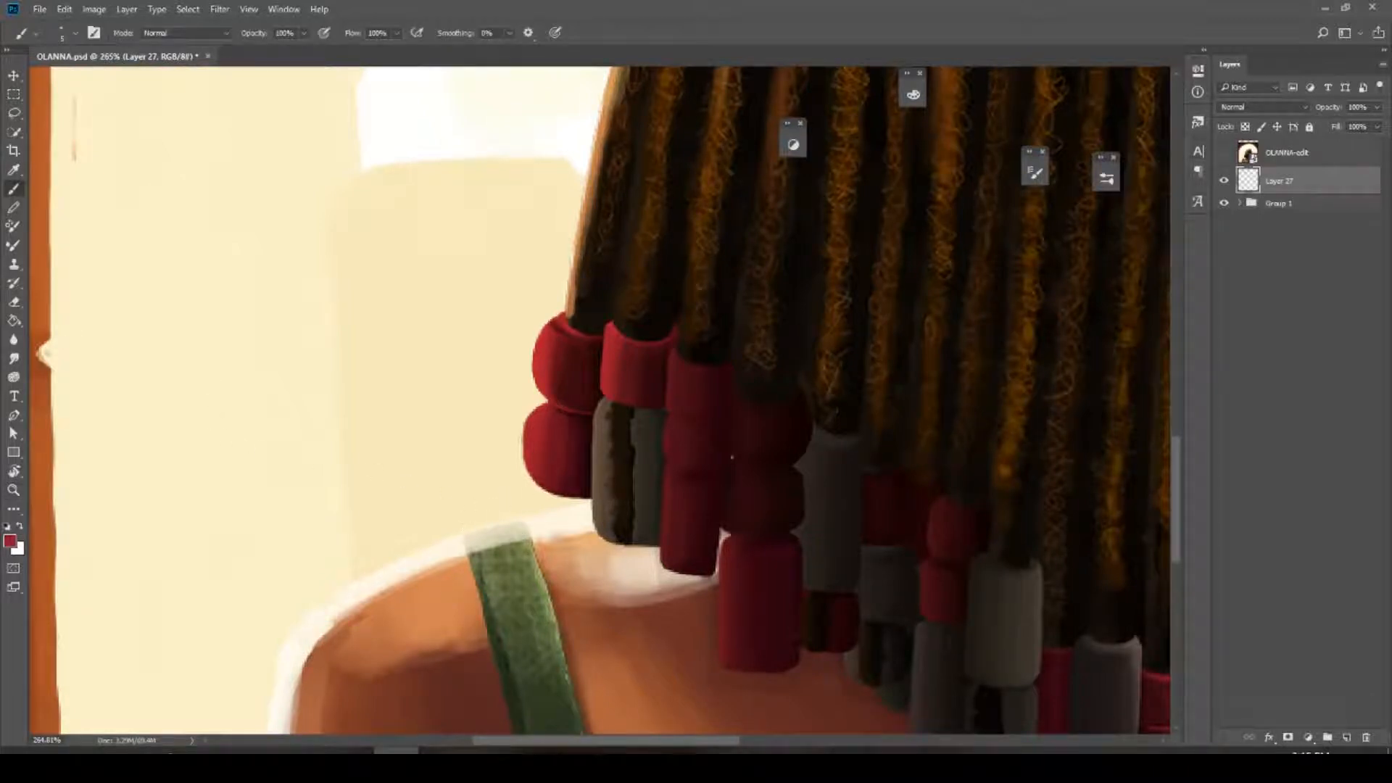
mouse_move(575, 471)
mouse_down()
mouse_move(249, 609)
mouse_move(465, 606)
mouse_move(493, 502)
mouse_up()
mouse_move(459, 567)
mouse_down()
mouse_move(322, 685)
mouse_move(584, 604)
mouse_move(483, 573)
mouse_up()
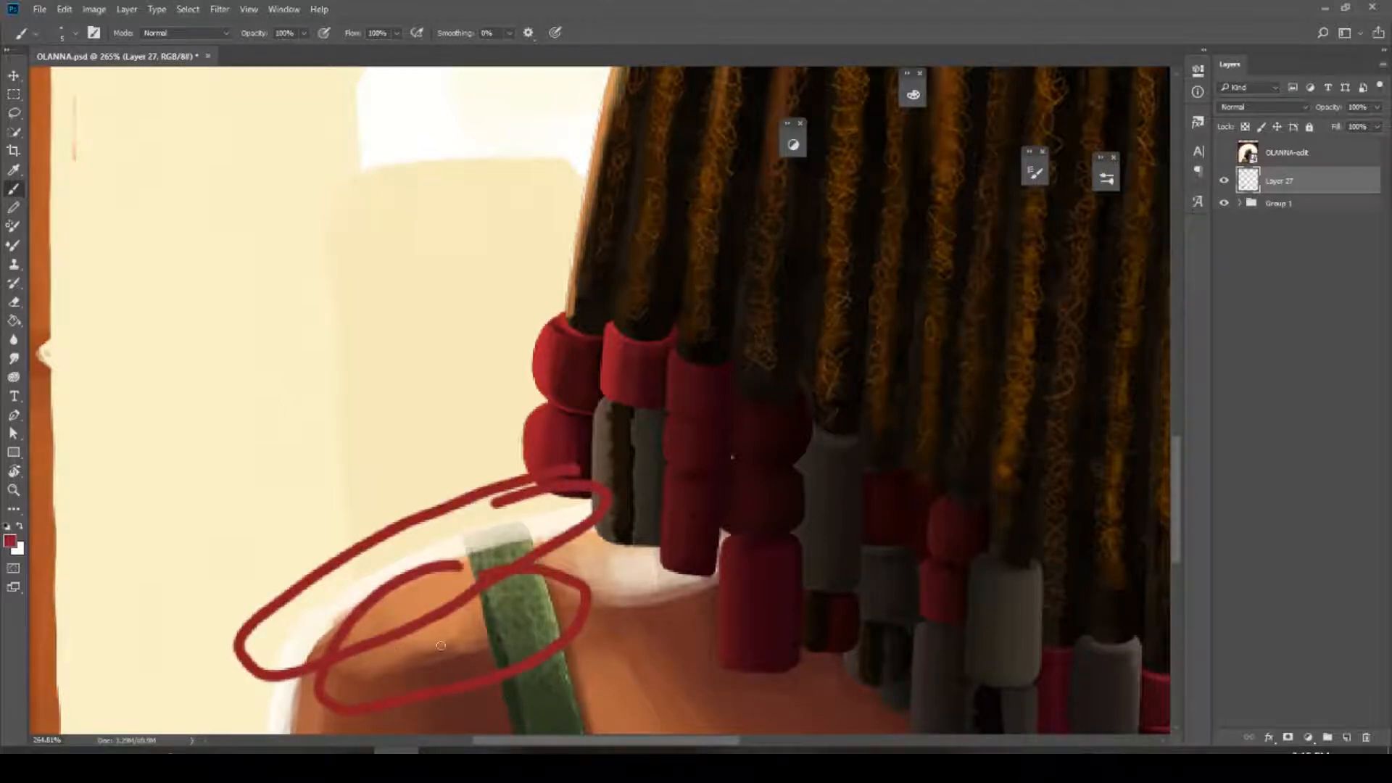
Review the circled area within the whole painting, and hide Layer 27 with its red marks
key(z)
drag(590, 628, 548, 644)
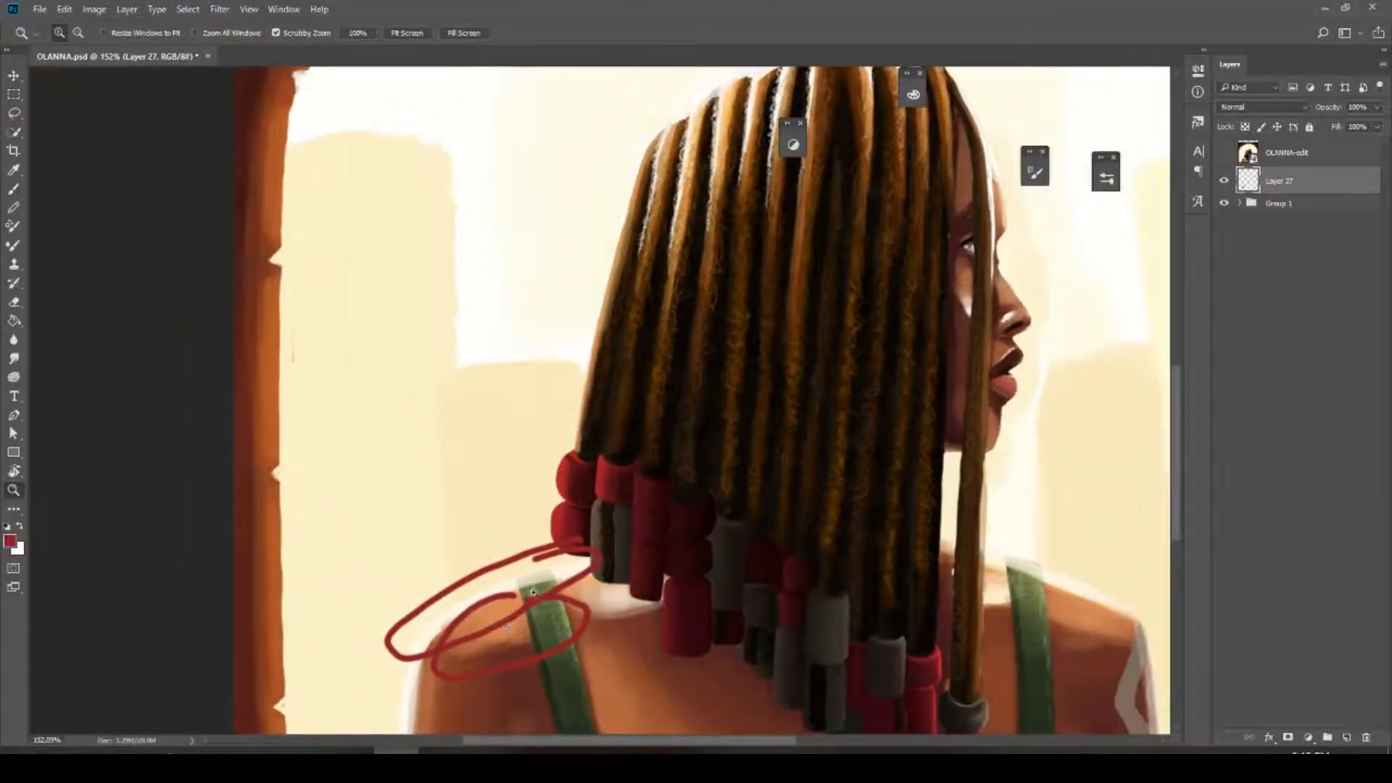
drag(964, 468, 932, 475)
drag(1068, 406, 964, 425)
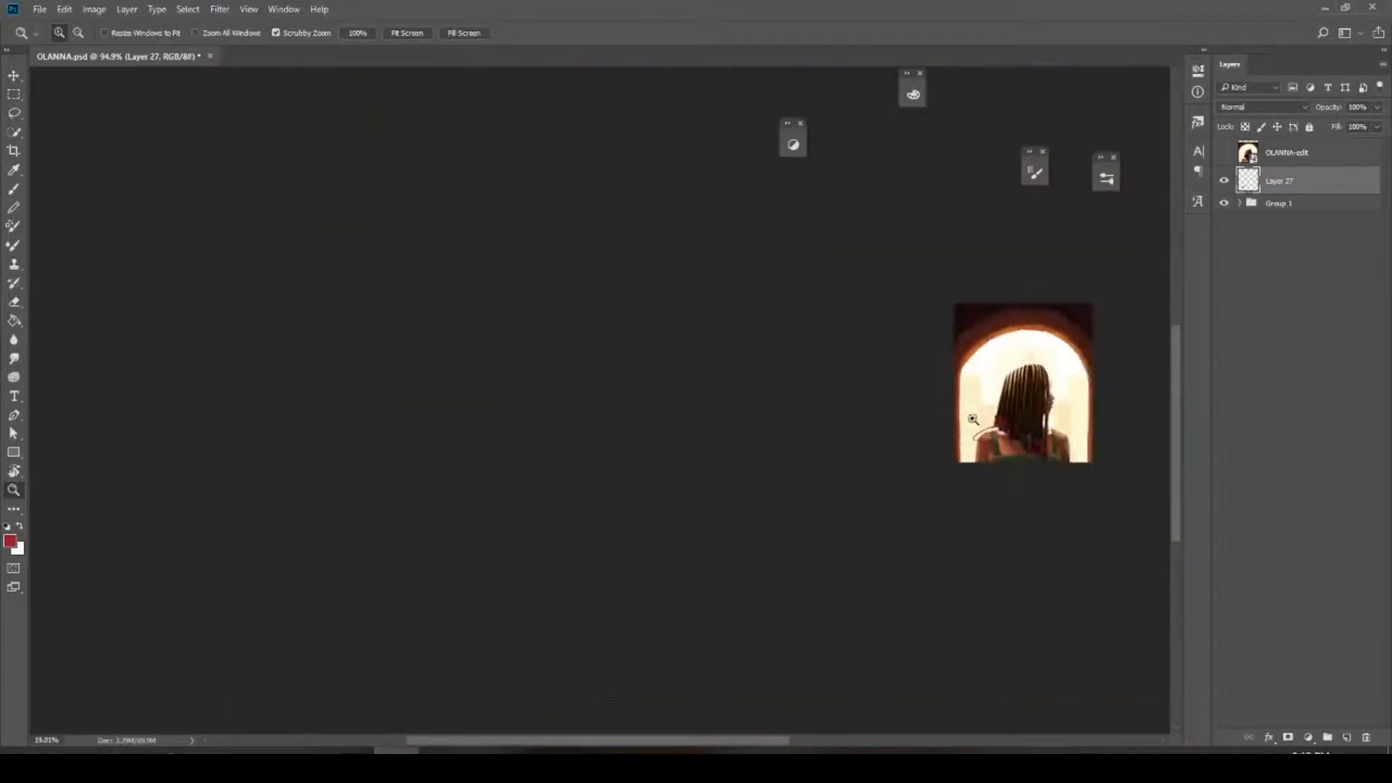
drag(661, 402, 730, 373)
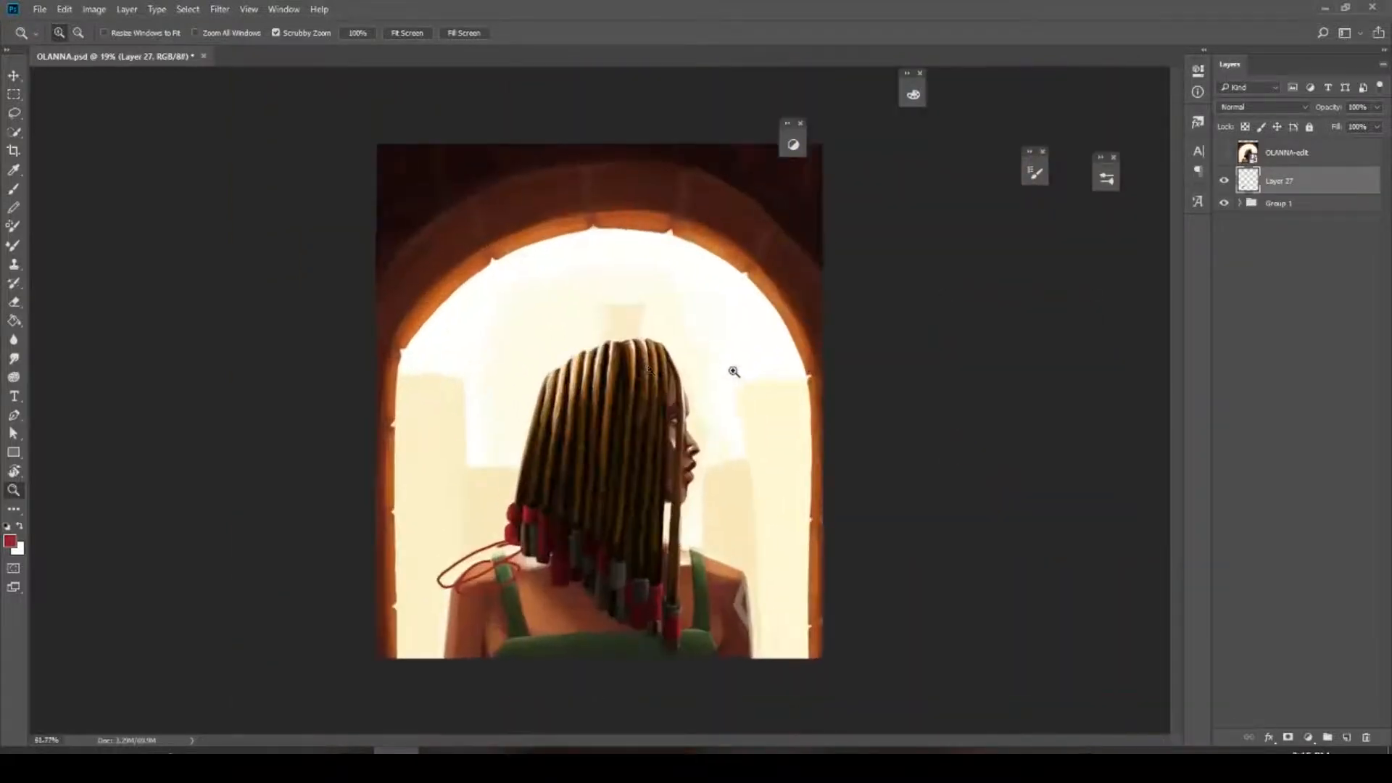
drag(636, 347, 629, 347)
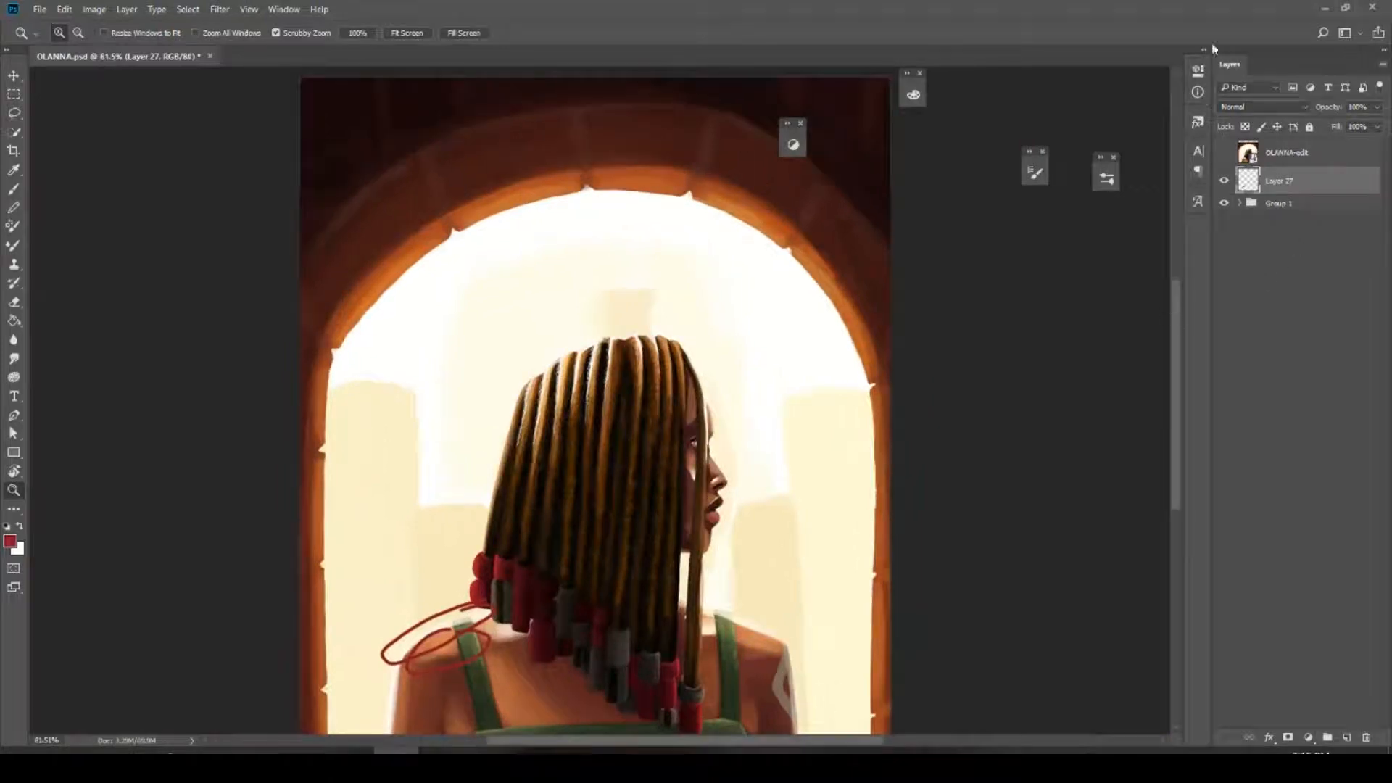
click(1224, 180)
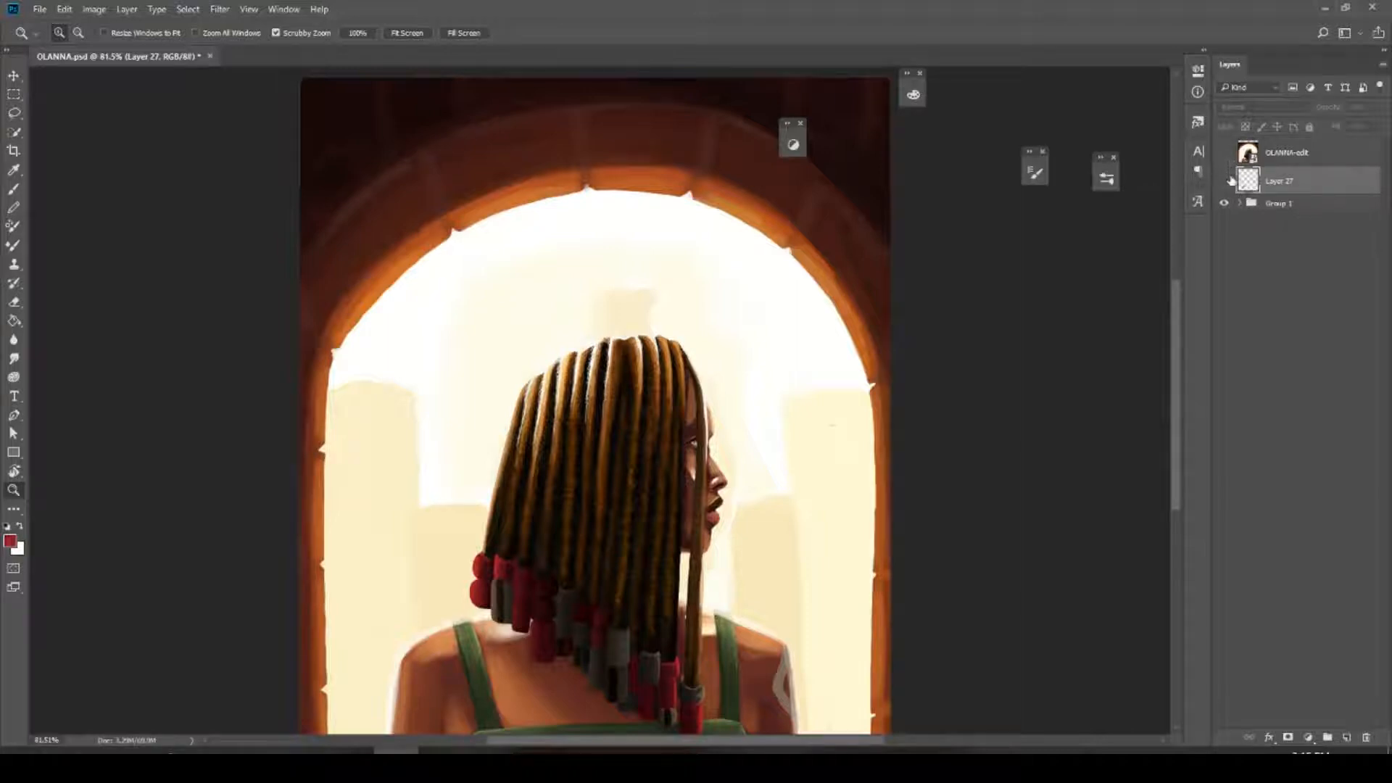
Inspect the hard rim light on the shoulder and choose the Soft Round brush
drag(1175, 300, 1170, 335)
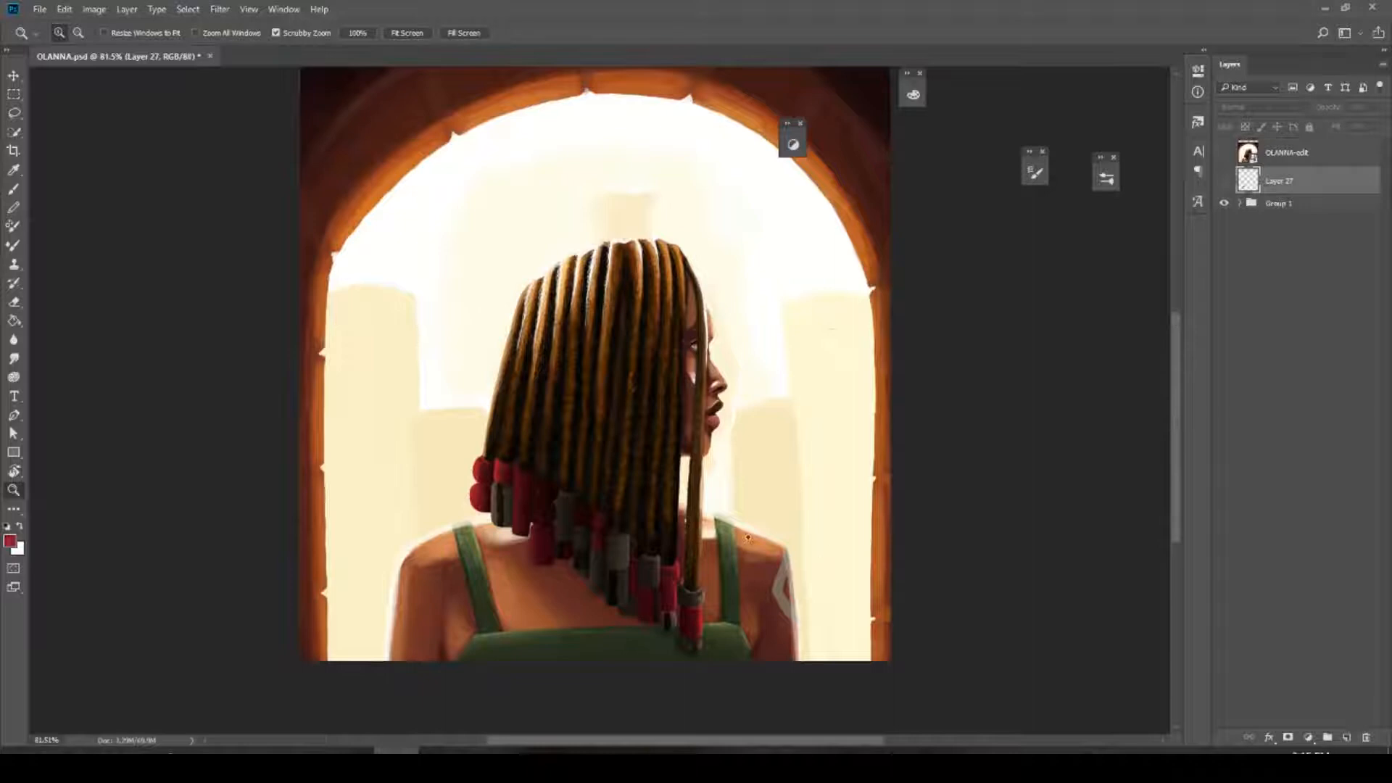
drag(429, 553, 732, 314)
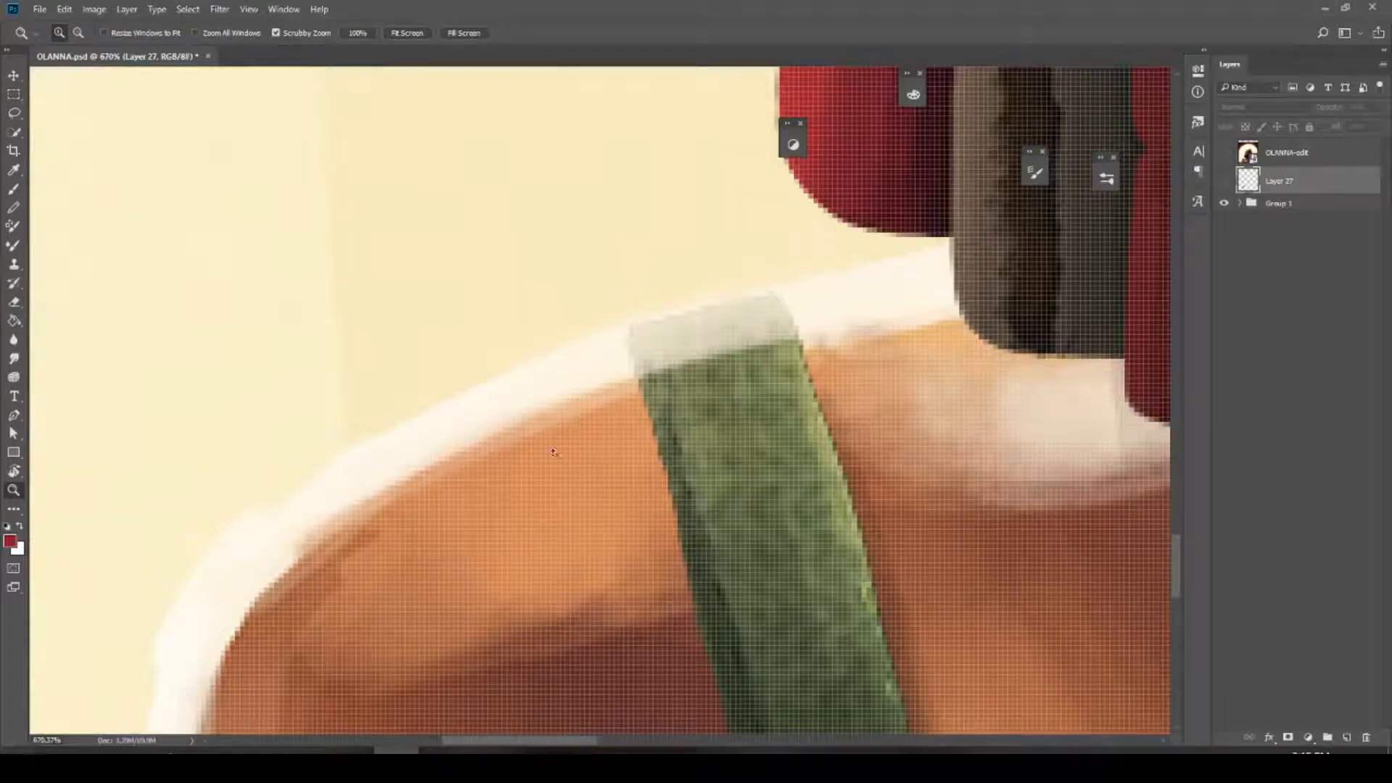
drag(861, 428, 759, 457)
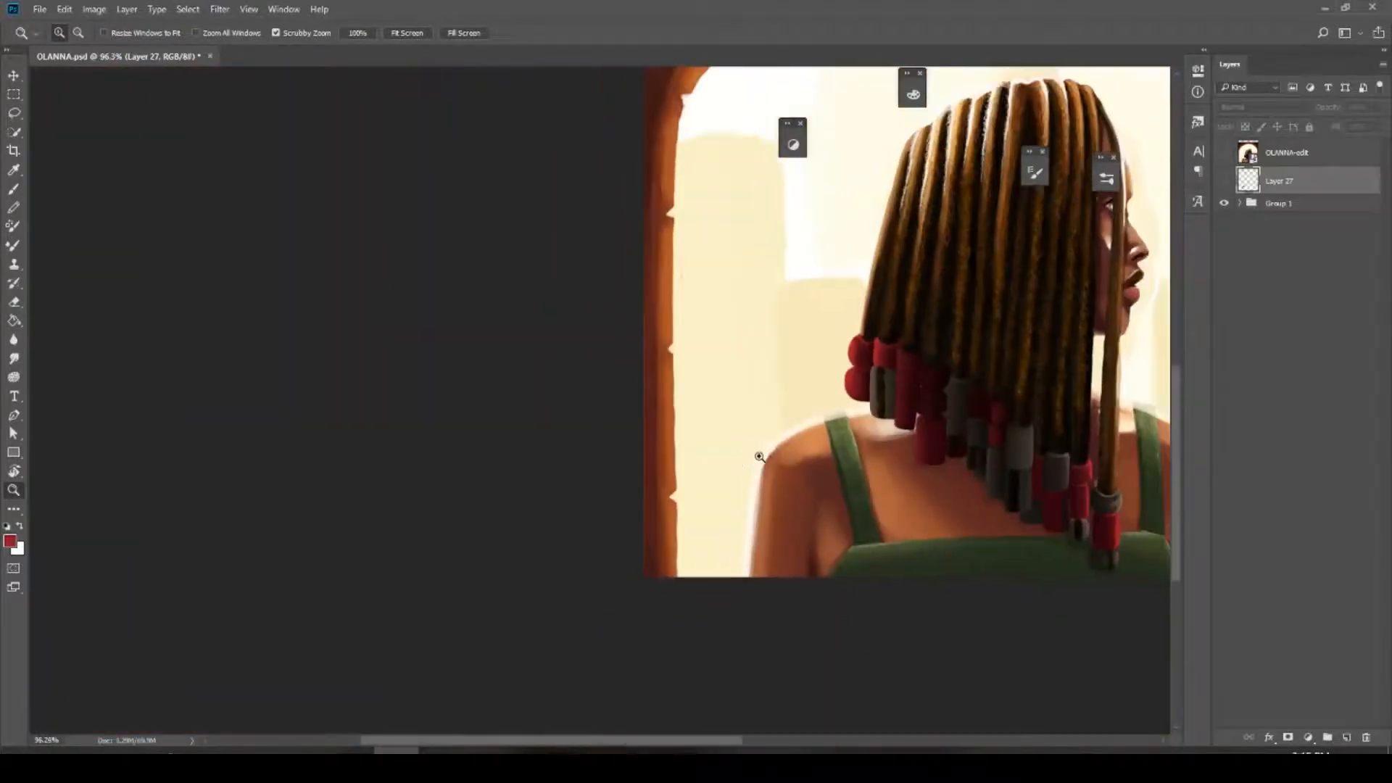
mouse_move(1026, 430)
mouse_down()
mouse_move(990, 444)
mouse_move(1089, 406)
mouse_move(1048, 416)
mouse_up()
click(1035, 172)
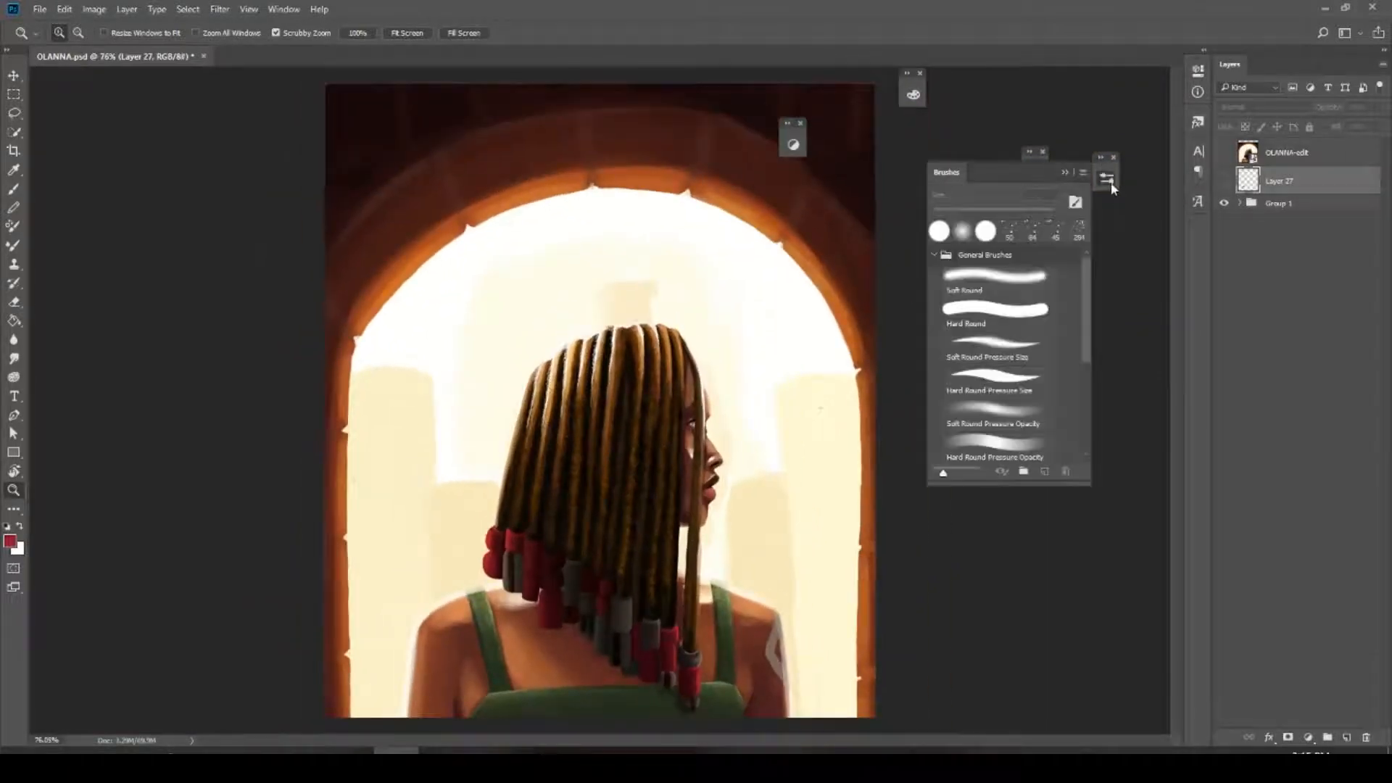
click(975, 289)
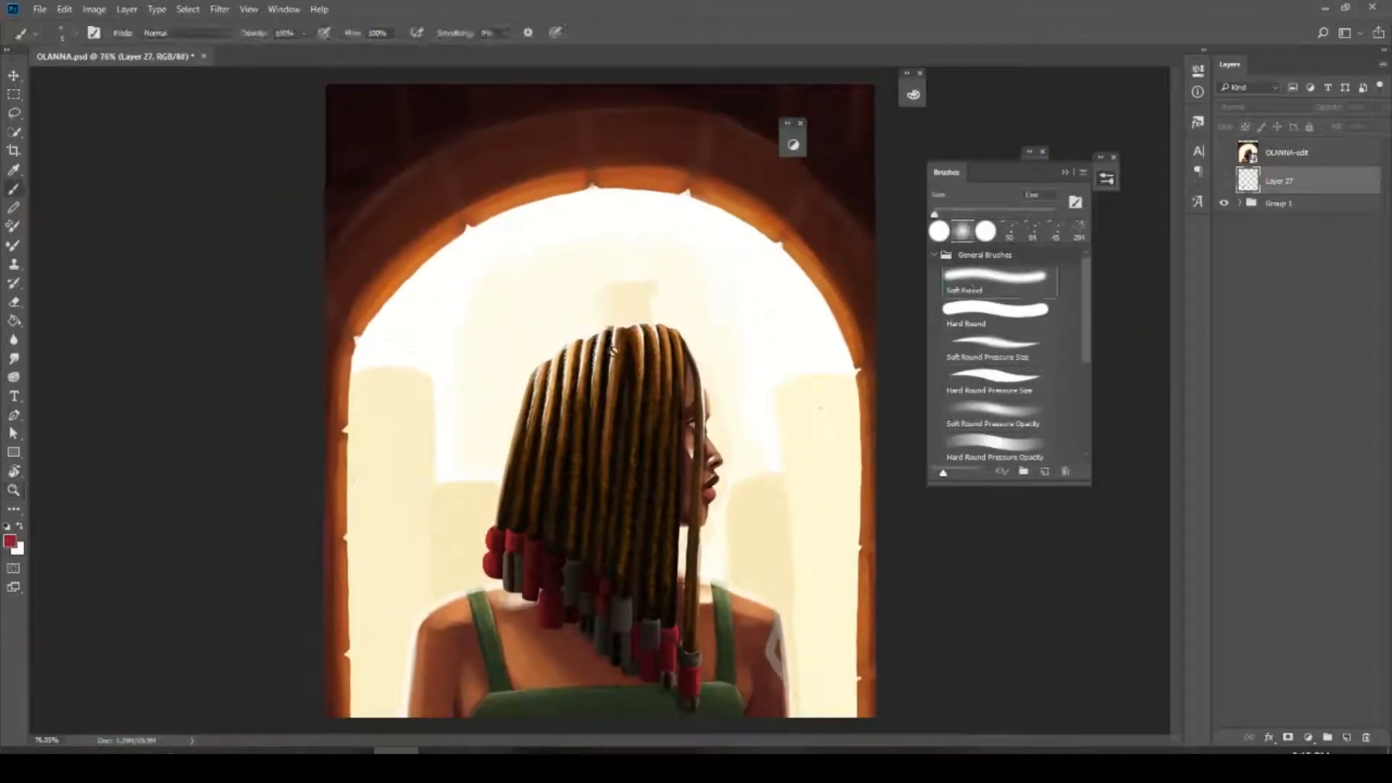
click(1065, 173)
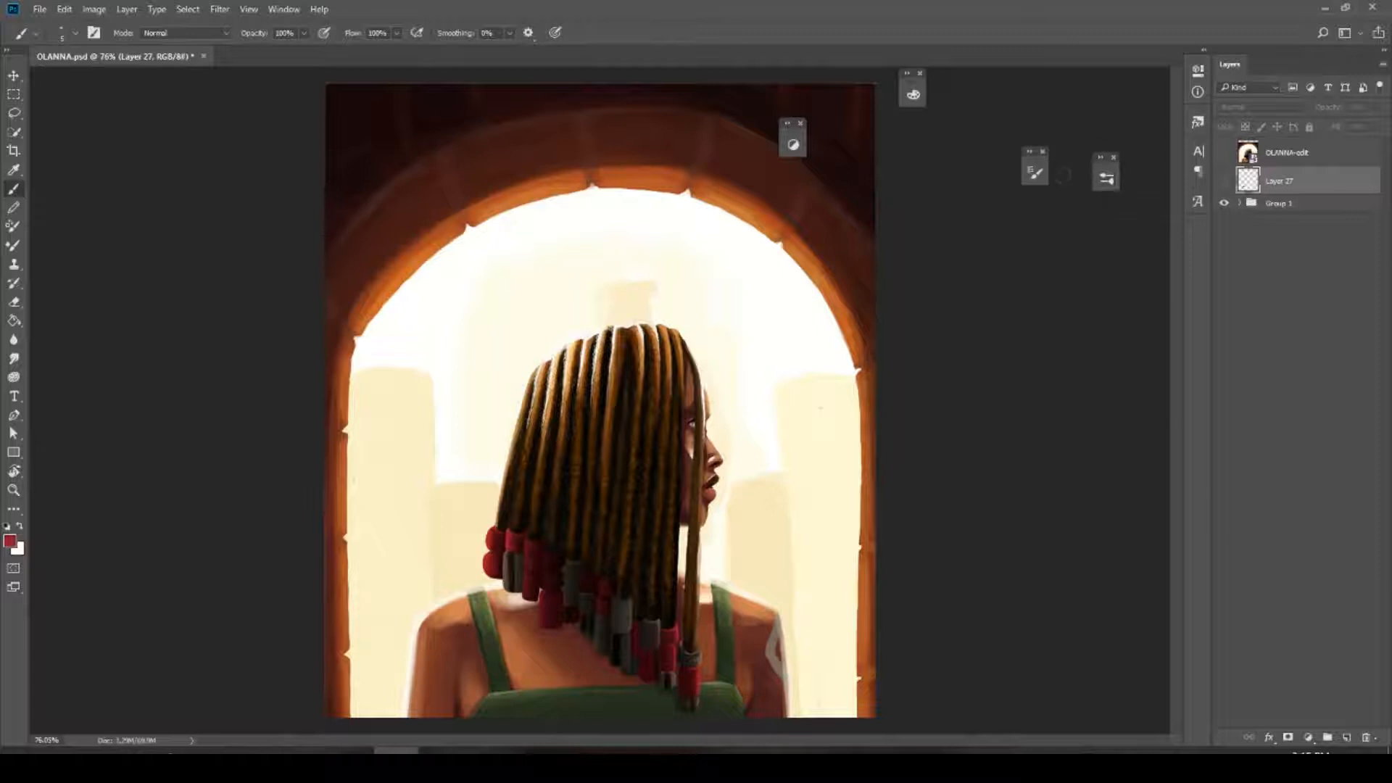
Add a new layer above Layer 27 and enlarge the soft brush, with its opacity and flow at 30%
click(1346, 738)
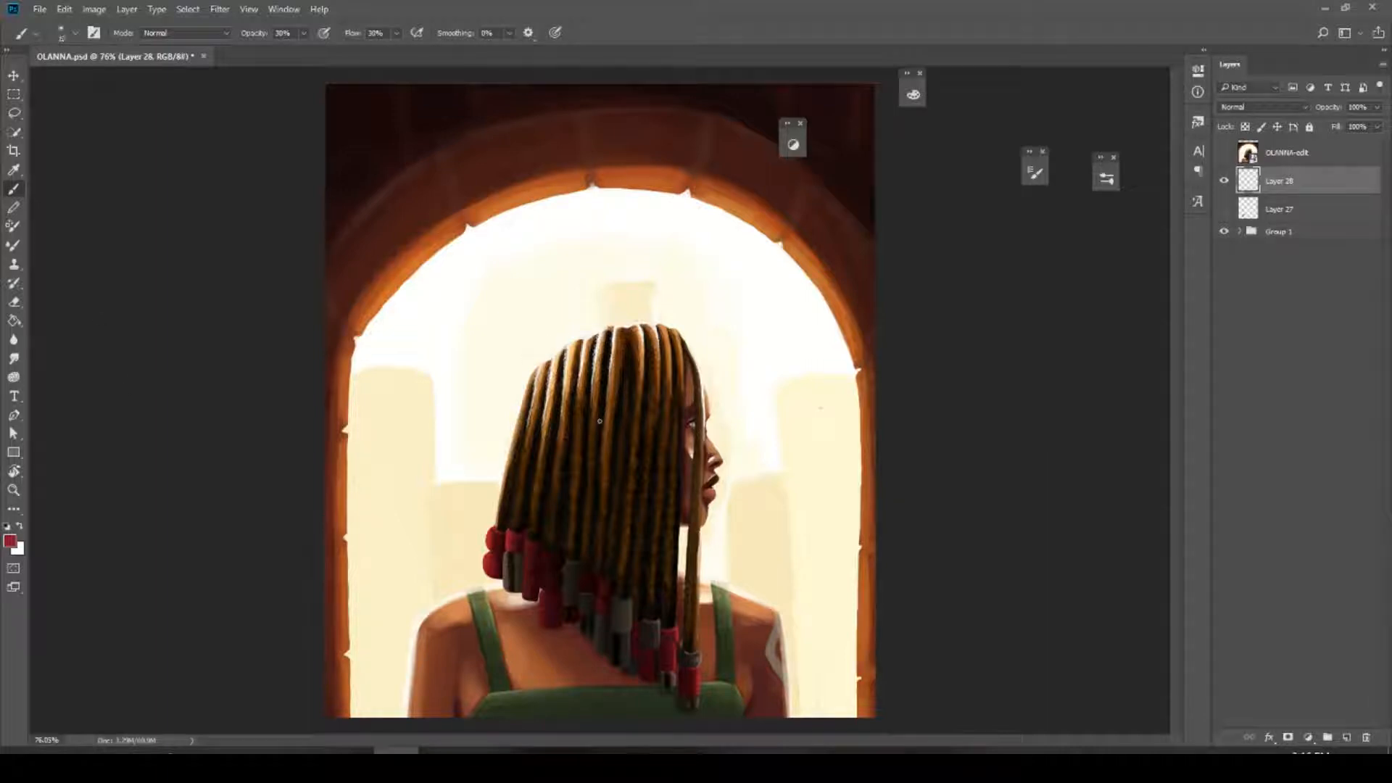
key(bracketright)
key(bracketright)
key(bracketright)
key(bracketright)
Sample the pale cream background light, #fffde9, as the foreground colour
key(alt)
alt+click(456, 405)
alt+click(455, 405)
key(alt)
alt+click(486, 385)
click(10, 540)
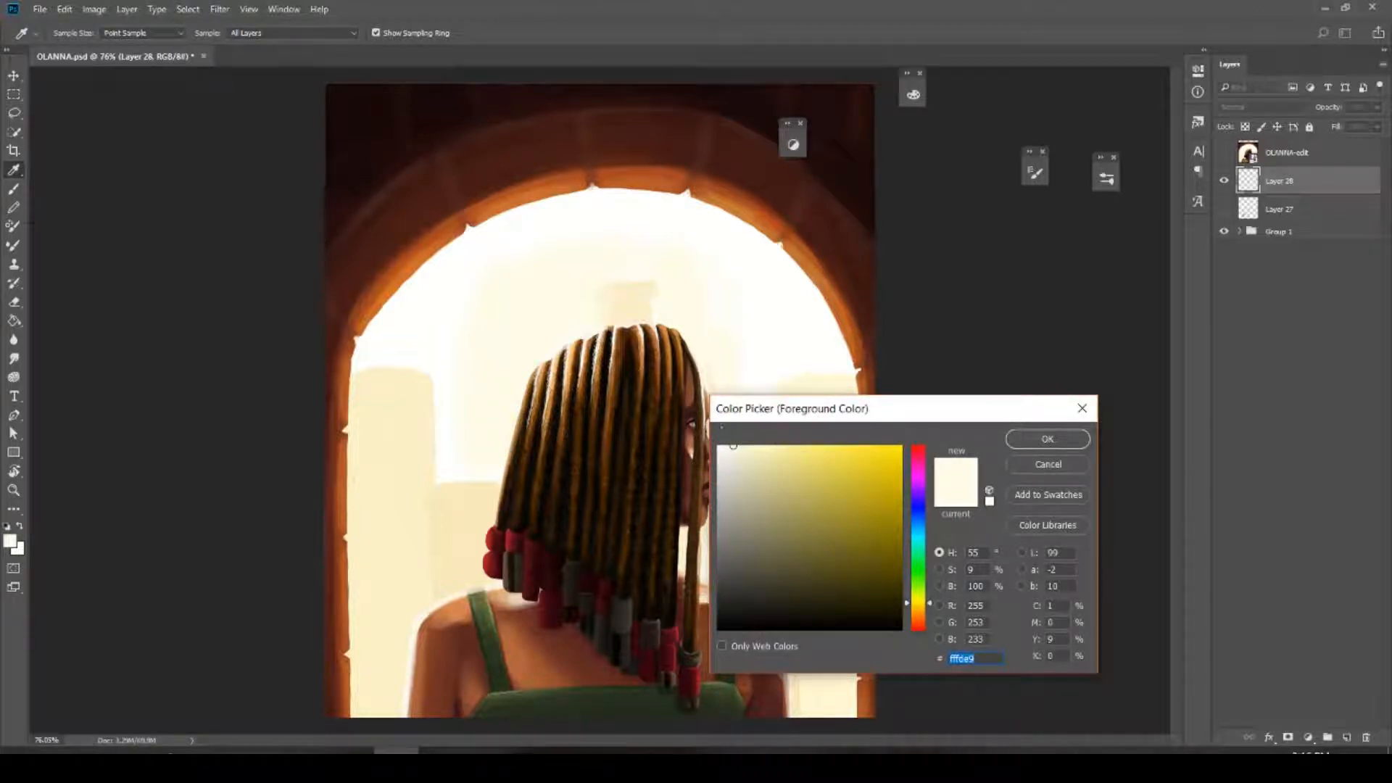
click(1049, 439)
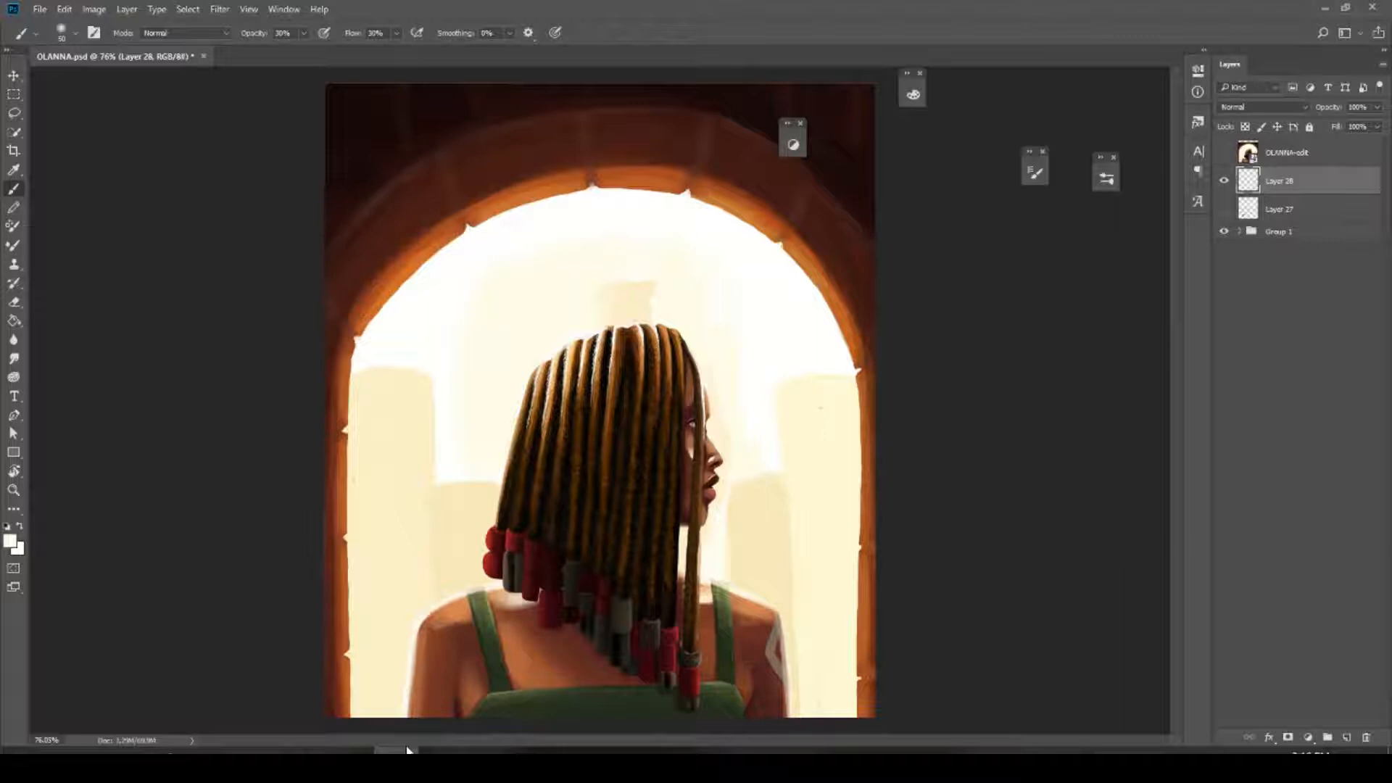
Enlarge the brush and paint a soft cream glow along the outer edges of both shoulders
key(bracketright)
key(bracketright)
mouse_move(402, 654)
mouse_down()
mouse_move(412, 624)
mouse_move(398, 703)
mouse_move(444, 608)
mouse_move(484, 592)
mouse_up()
mouse_move(709, 580)
mouse_down()
mouse_move(767, 607)
mouse_move(785, 640)
mouse_move(776, 709)
mouse_move(777, 638)
mouse_up()
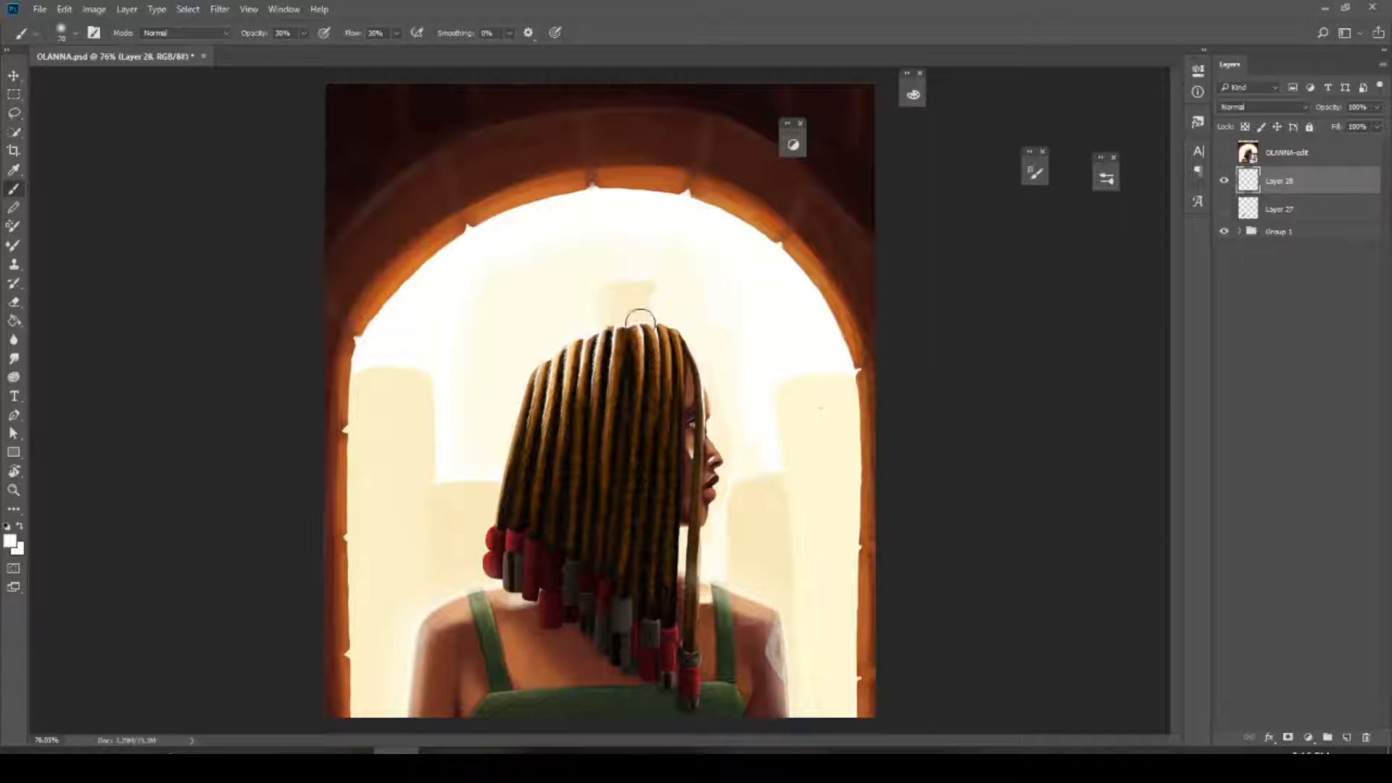
Shrink the brush and try a soft glow stroke down the outer edge of the braids
key(bracketleft)
key(bracketleft)
key(bracketleft)
mouse_move(545, 364)
mouse_down()
mouse_move(522, 394)
mouse_move(501, 520)
mouse_up()
key(ctrl+z)
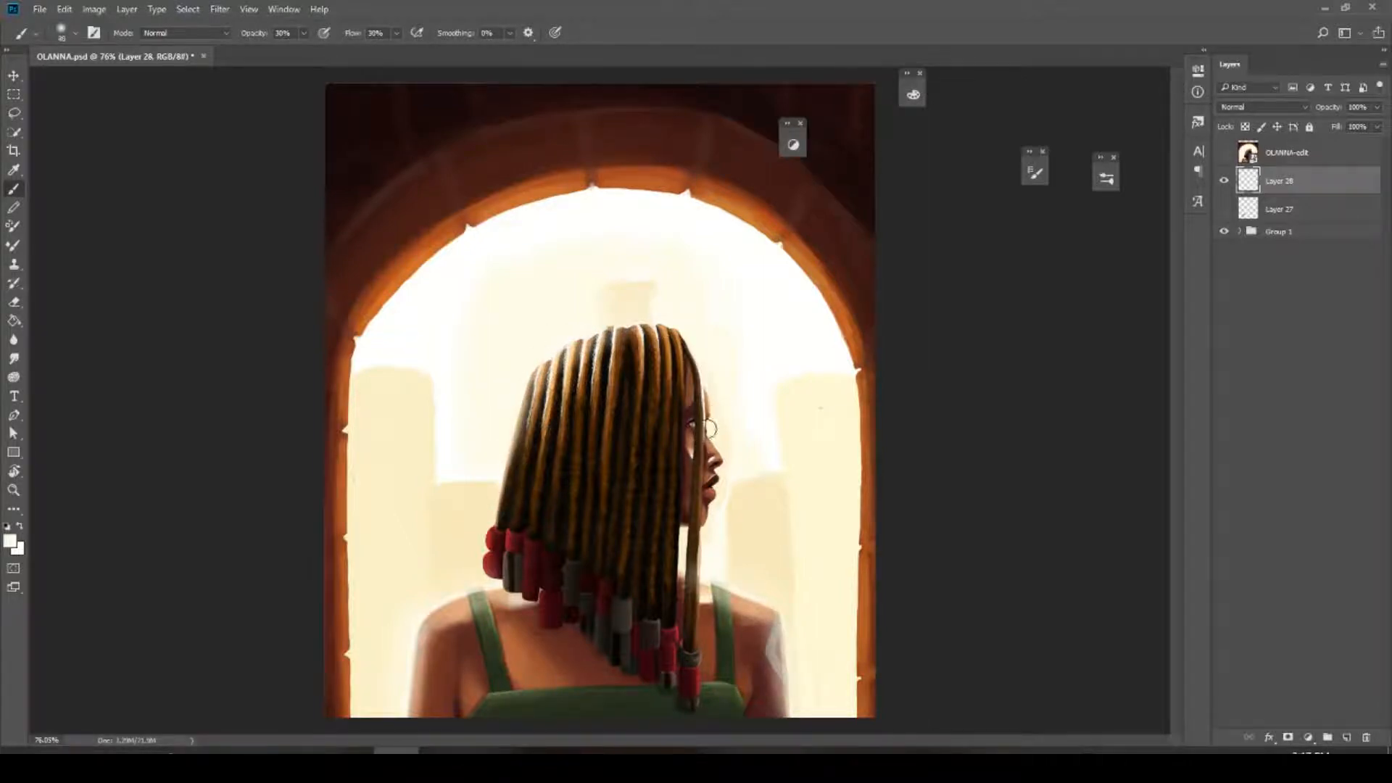
Paint a soft cream glow along the forehead's edge in the face profile
key(z)
drag(733, 465, 733, 467)
key(b)
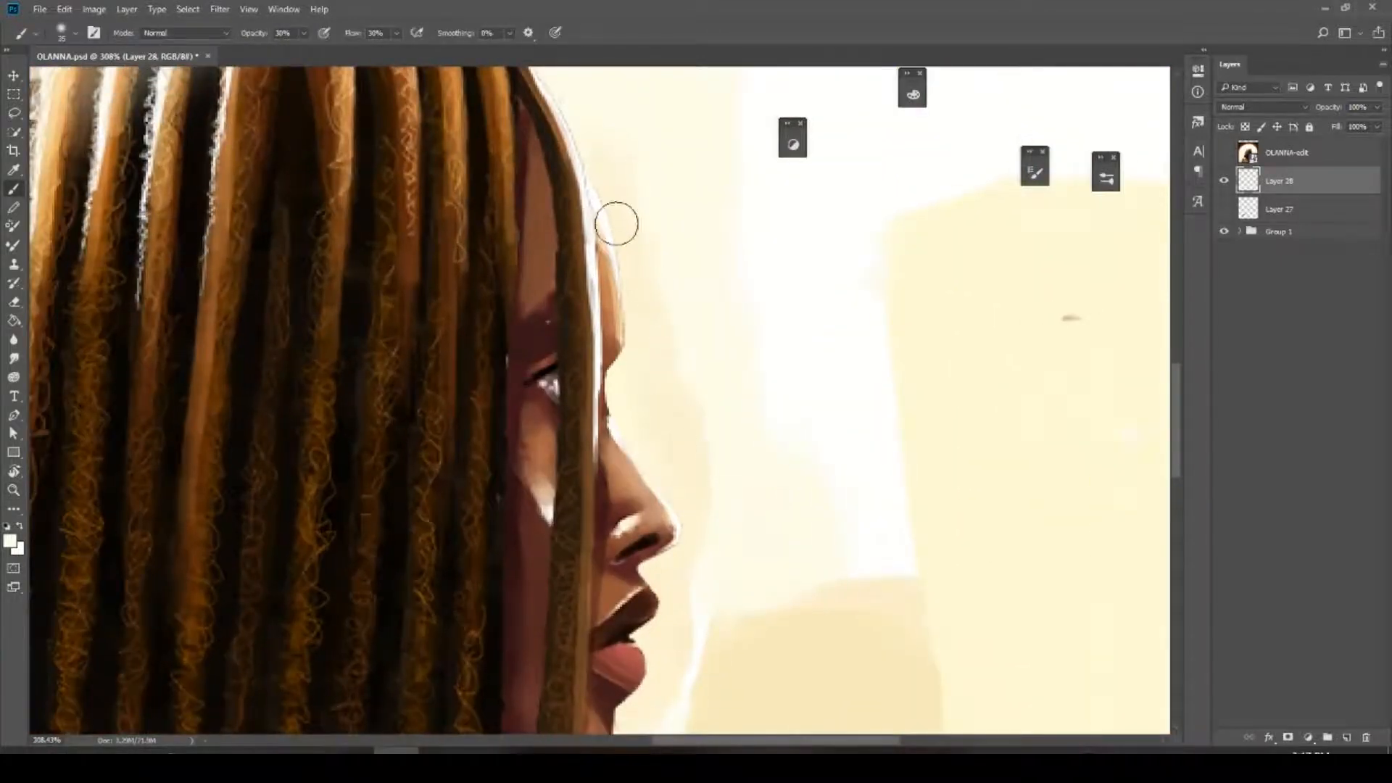
drag(623, 232, 629, 314)
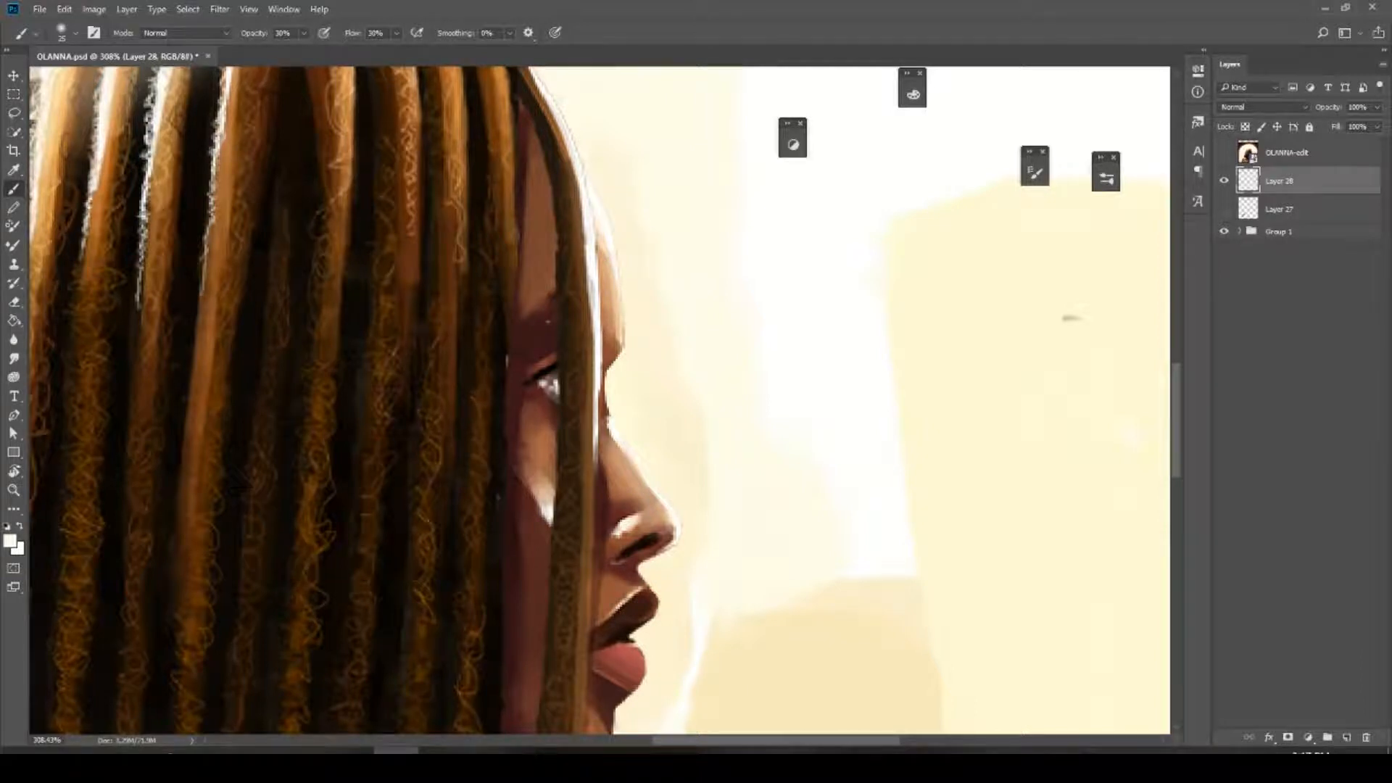
drag(618, 246, 625, 340)
Compare the whole painting with and without the soft glow on Layer 28
key(z)
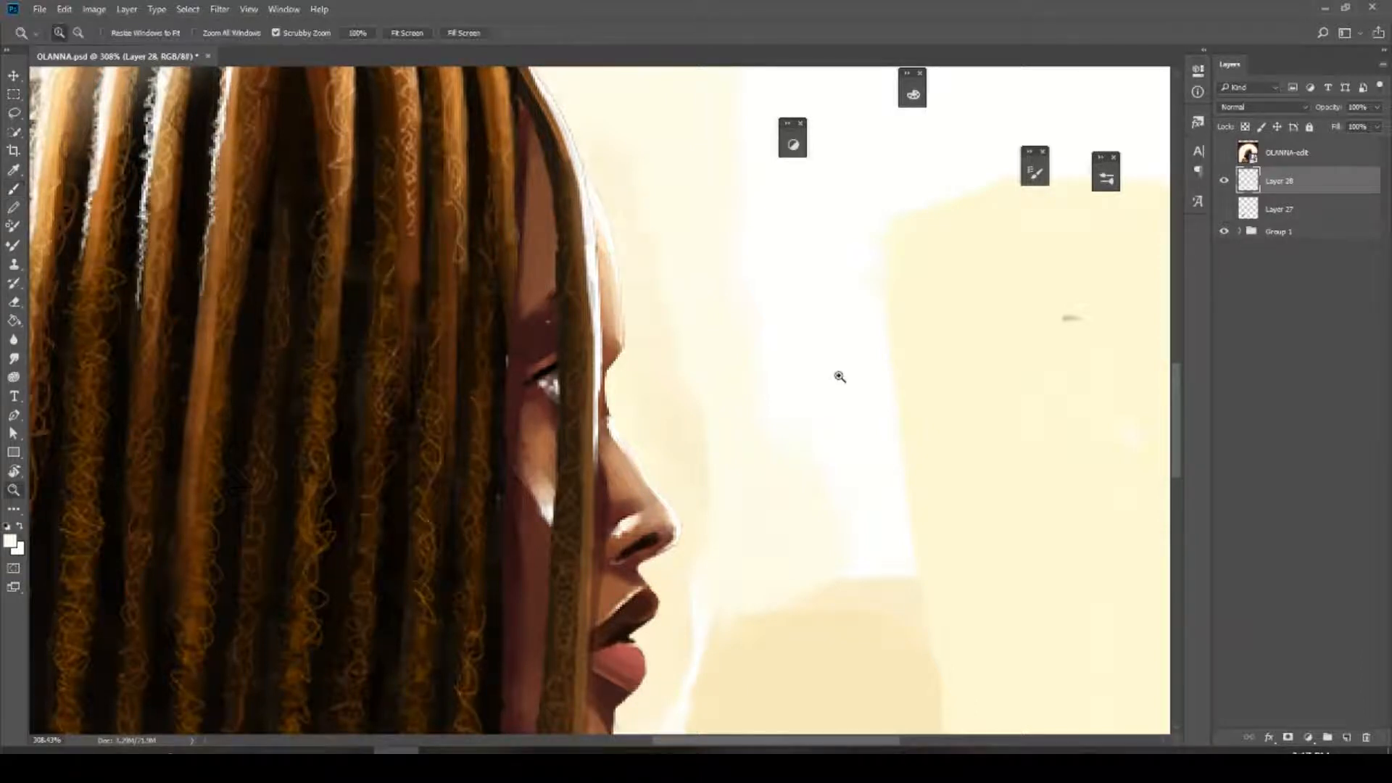
drag(917, 426, 832, 459)
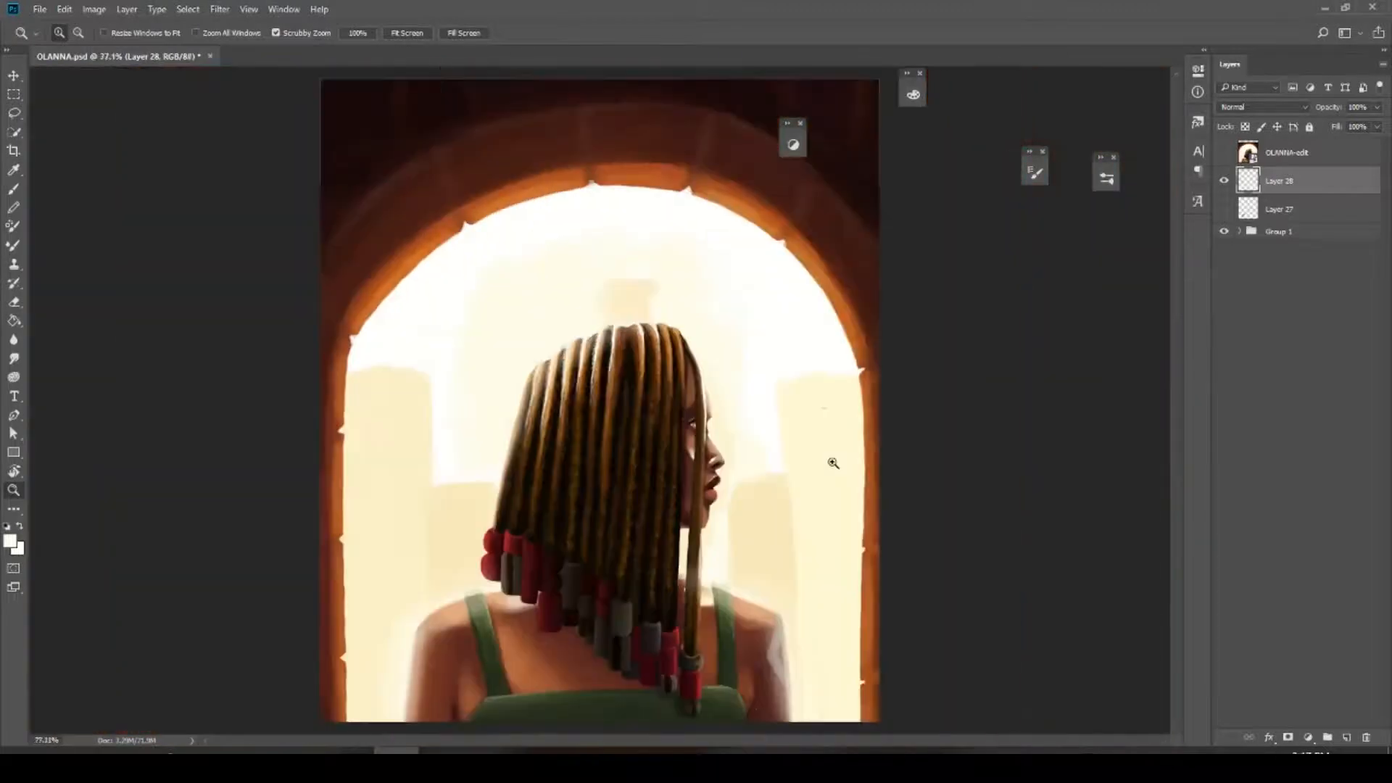
drag(846, 566, 851, 566)
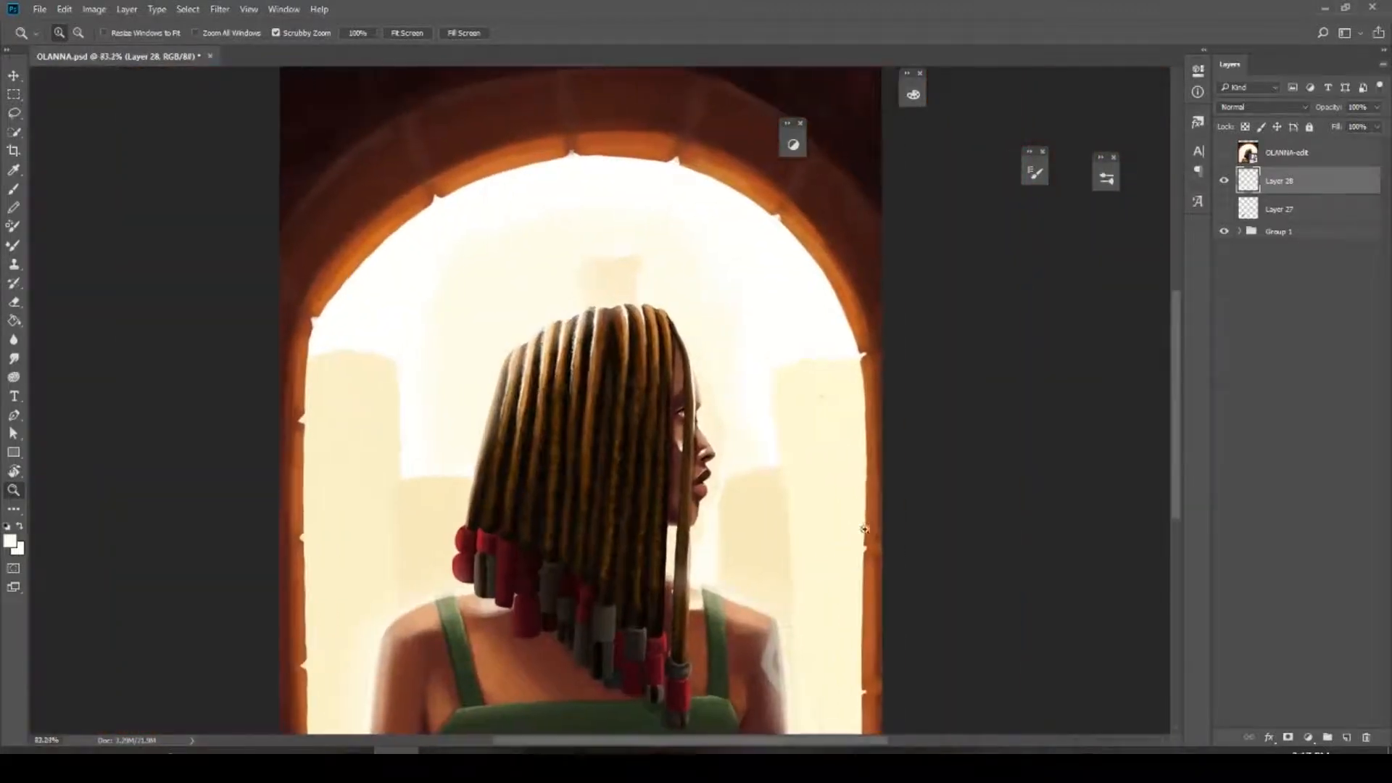
drag(1172, 358, 1172, 379)
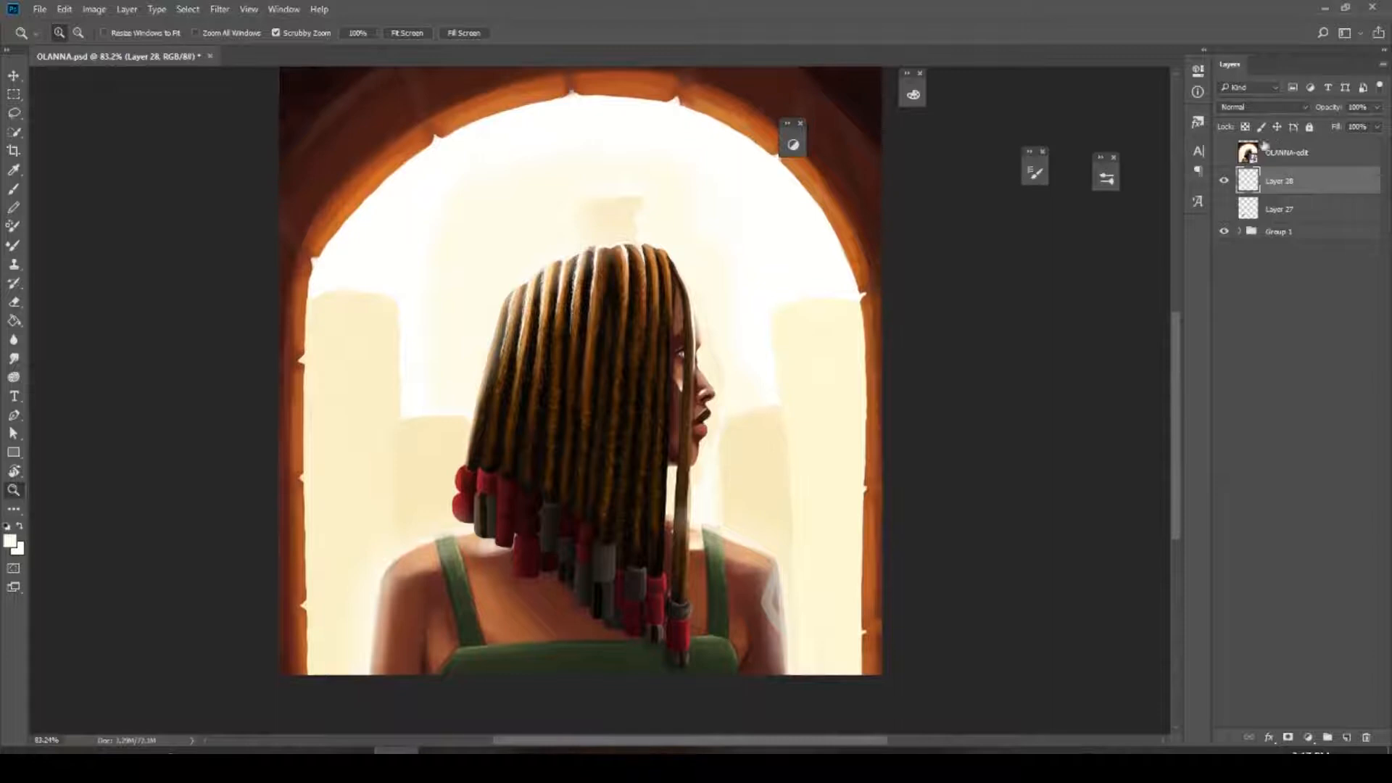
click(1224, 185)
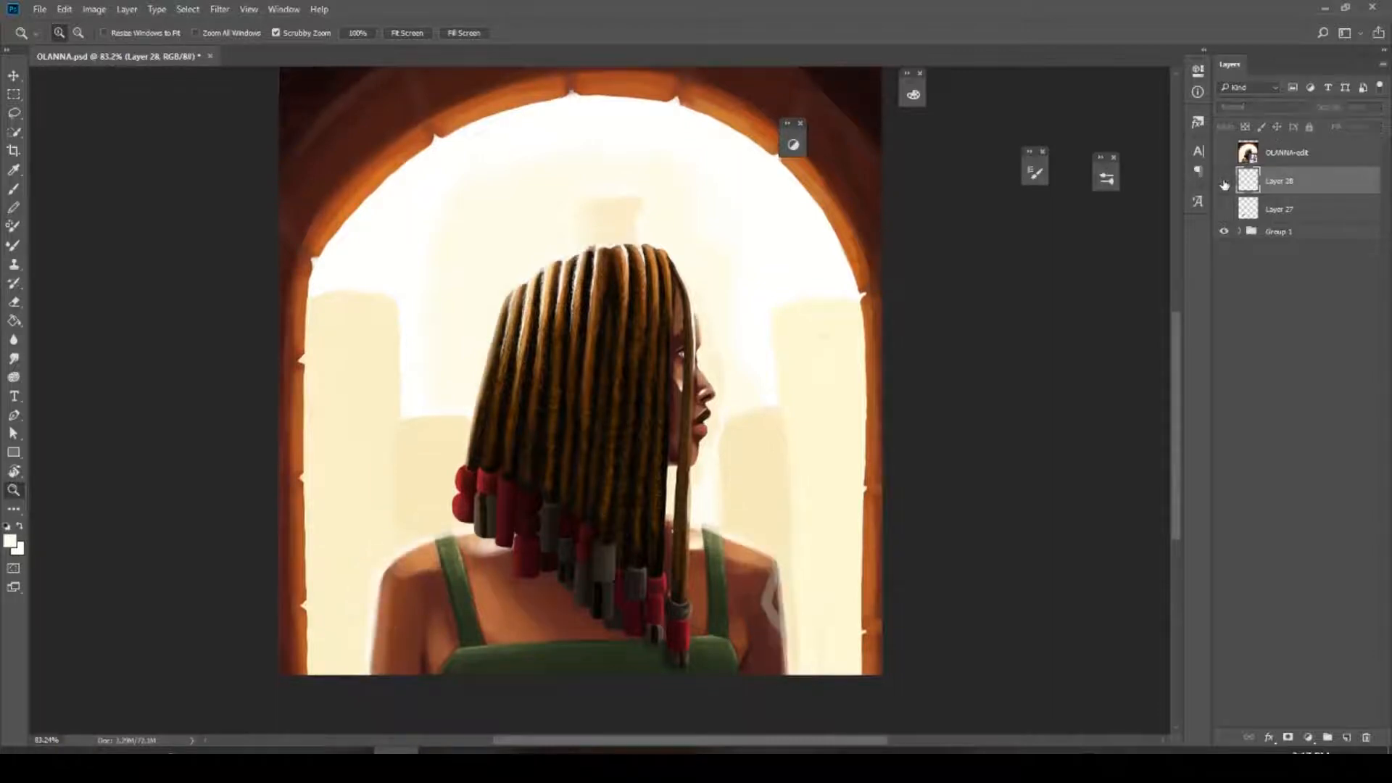
click(1224, 183)
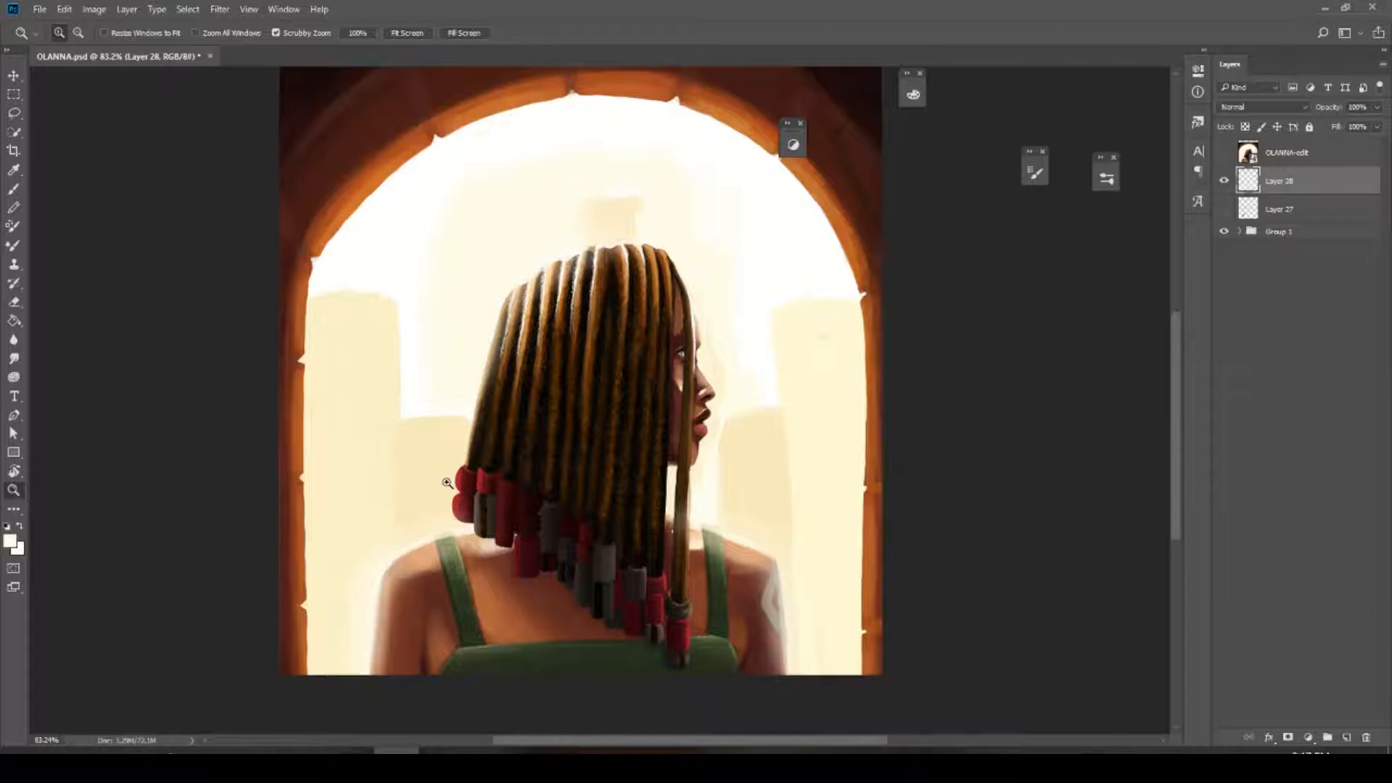
Add another new layer above Layer 28 for work around the beads and braid ends
click(476, 486)
drag(476, 486, 508, 486)
click(1346, 737)
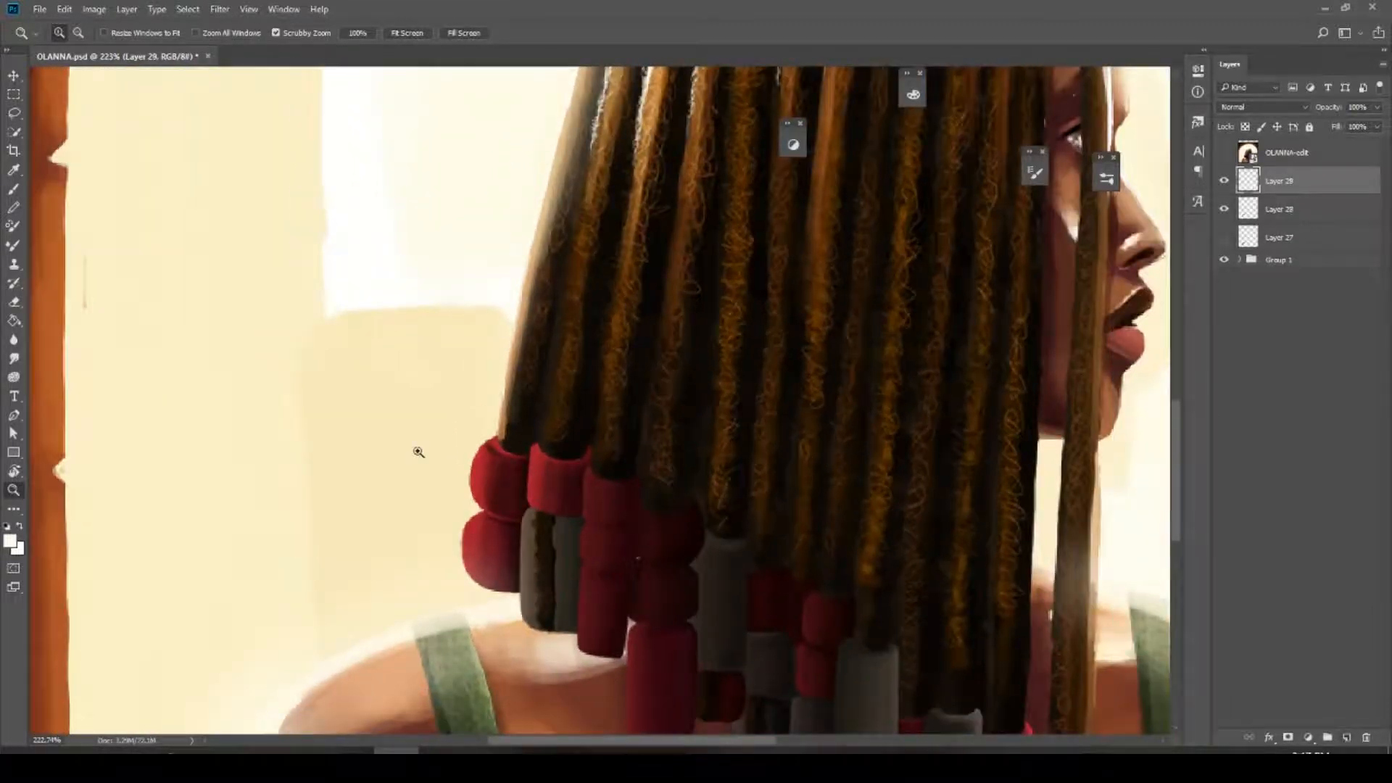
Shrink the soft brush, mix a pale cream colour and try a faint glow stroke on the outermost upper red bead
key(b)
key([)
key([)
key(])
key(p)
key(b)
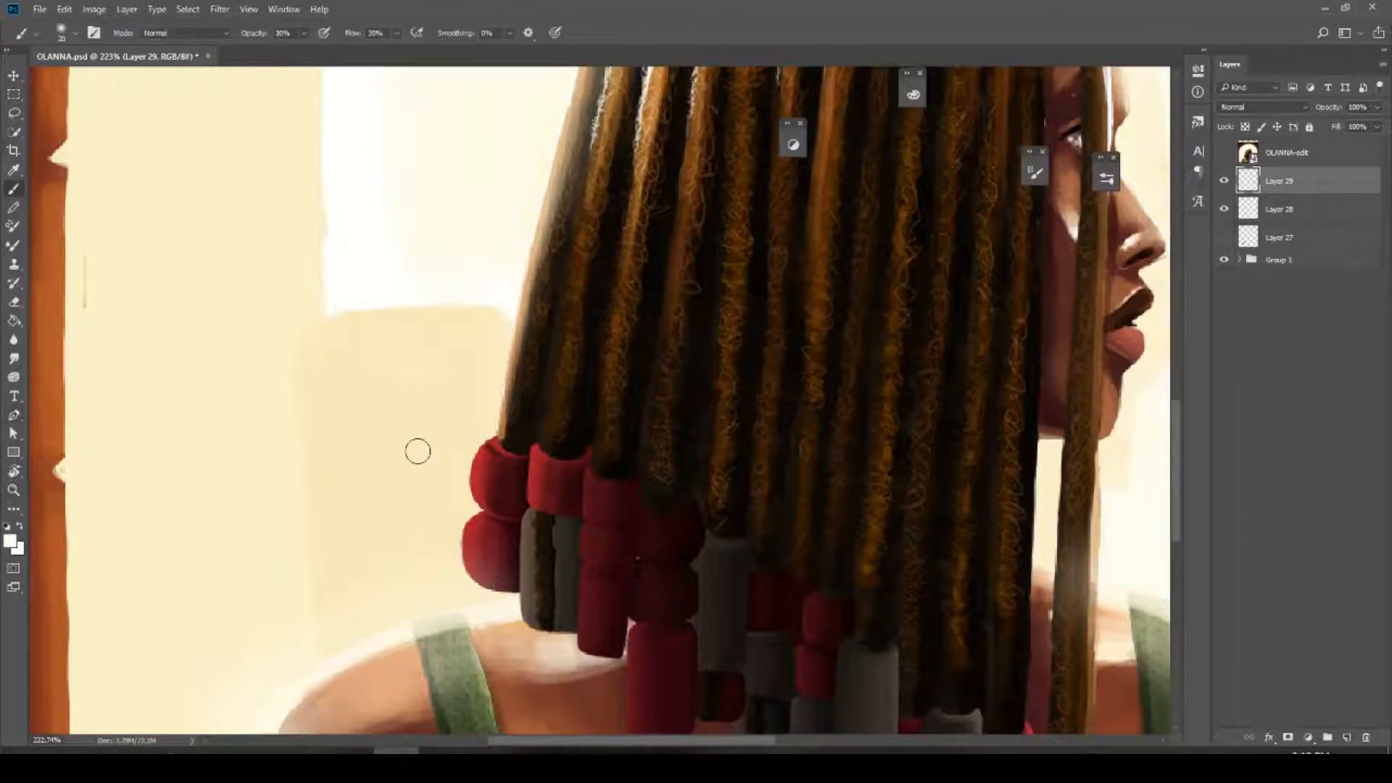
key(bracketleft)
click(915, 98)
drag(796, 126, 834, 143)
click(869, 87)
drag(481, 483, 475, 451)
Set the brush flow to 15% and paint a soft glow on the outer red beads and down the edge of the neighbouring bead column
key(shift+1)
key(shift+5)
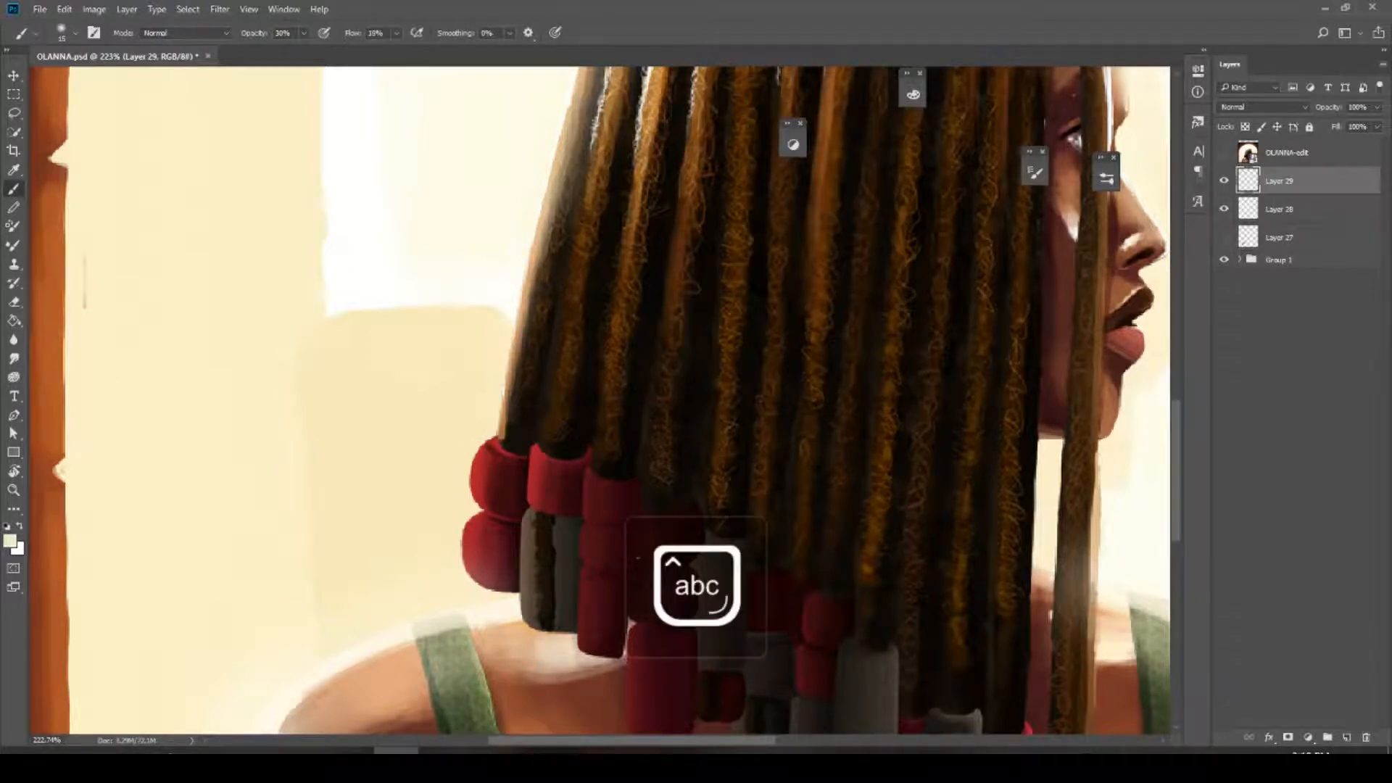
drag(480, 500, 479, 445)
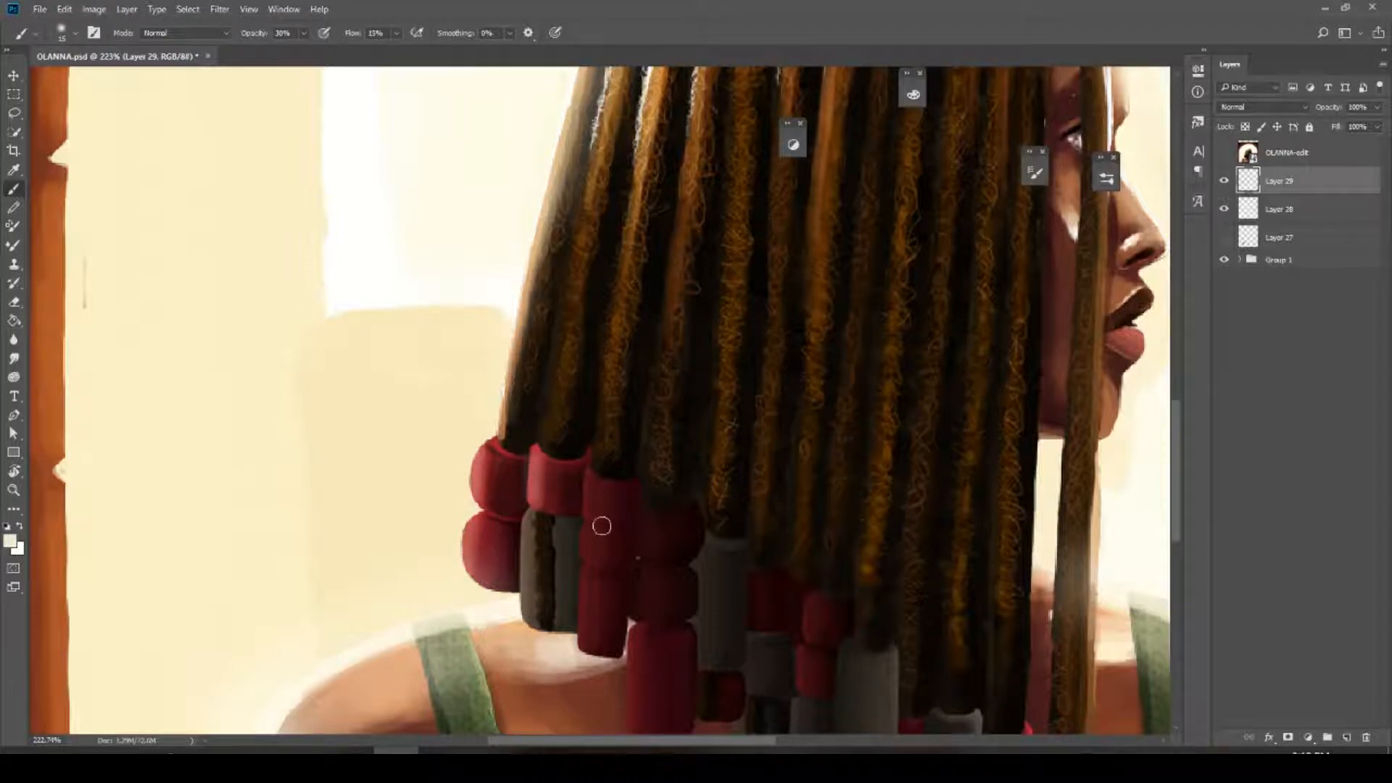
key(bracketright)
drag(590, 491, 588, 646)
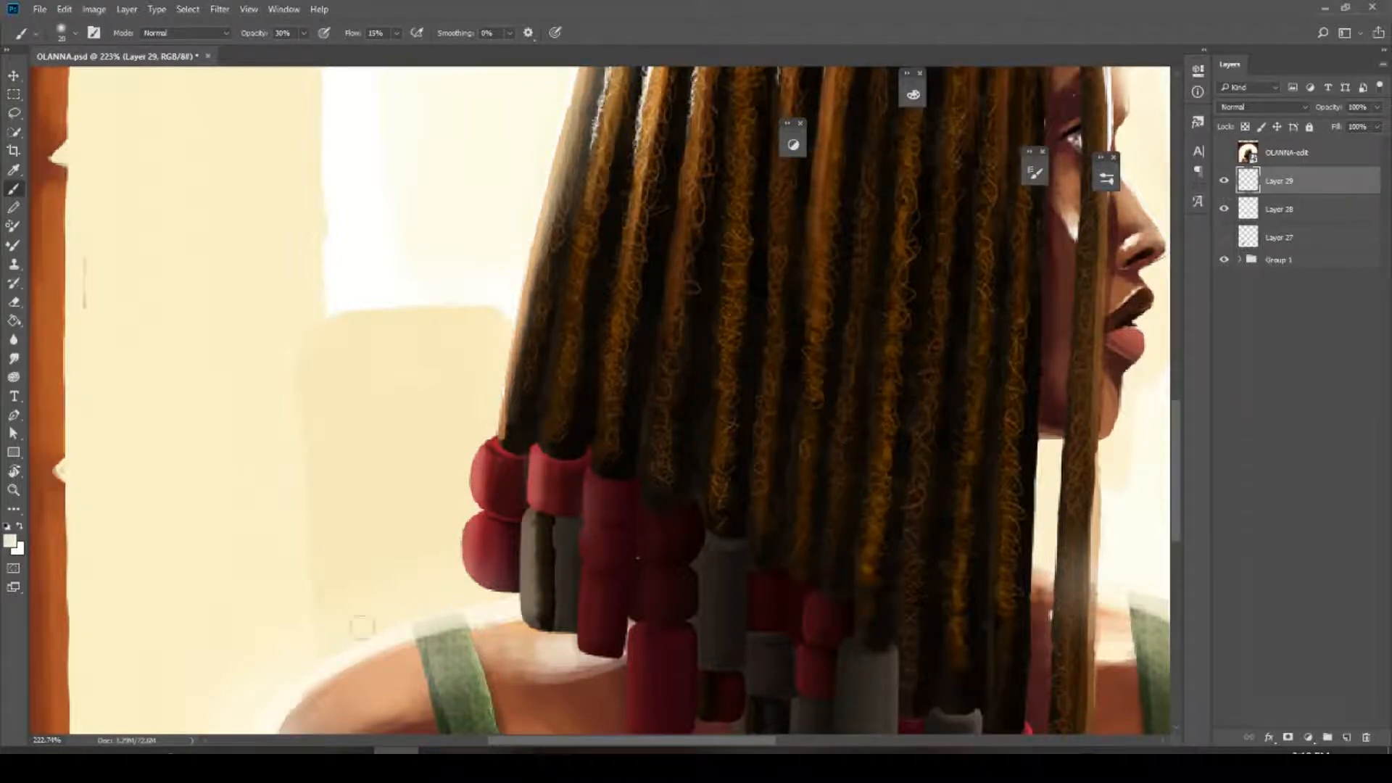
Compare the whole painting with and without the bead glow on Layer 29, and check it against the finished OLANNA-edit layer
key(z)
drag(738, 506, 680, 522)
click(1226, 185)
click(1225, 183)
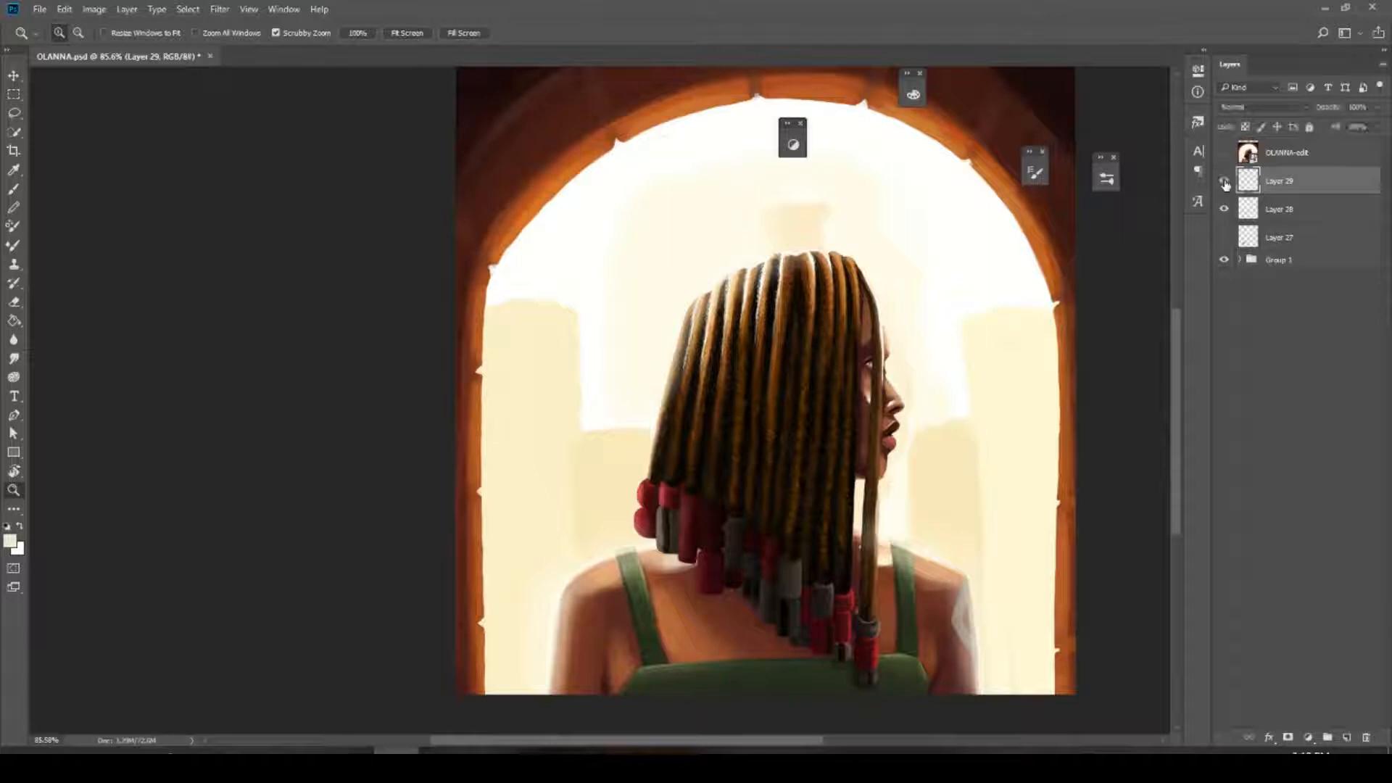
drag(1030, 425, 992, 438)
drag(683, 438, 707, 431)
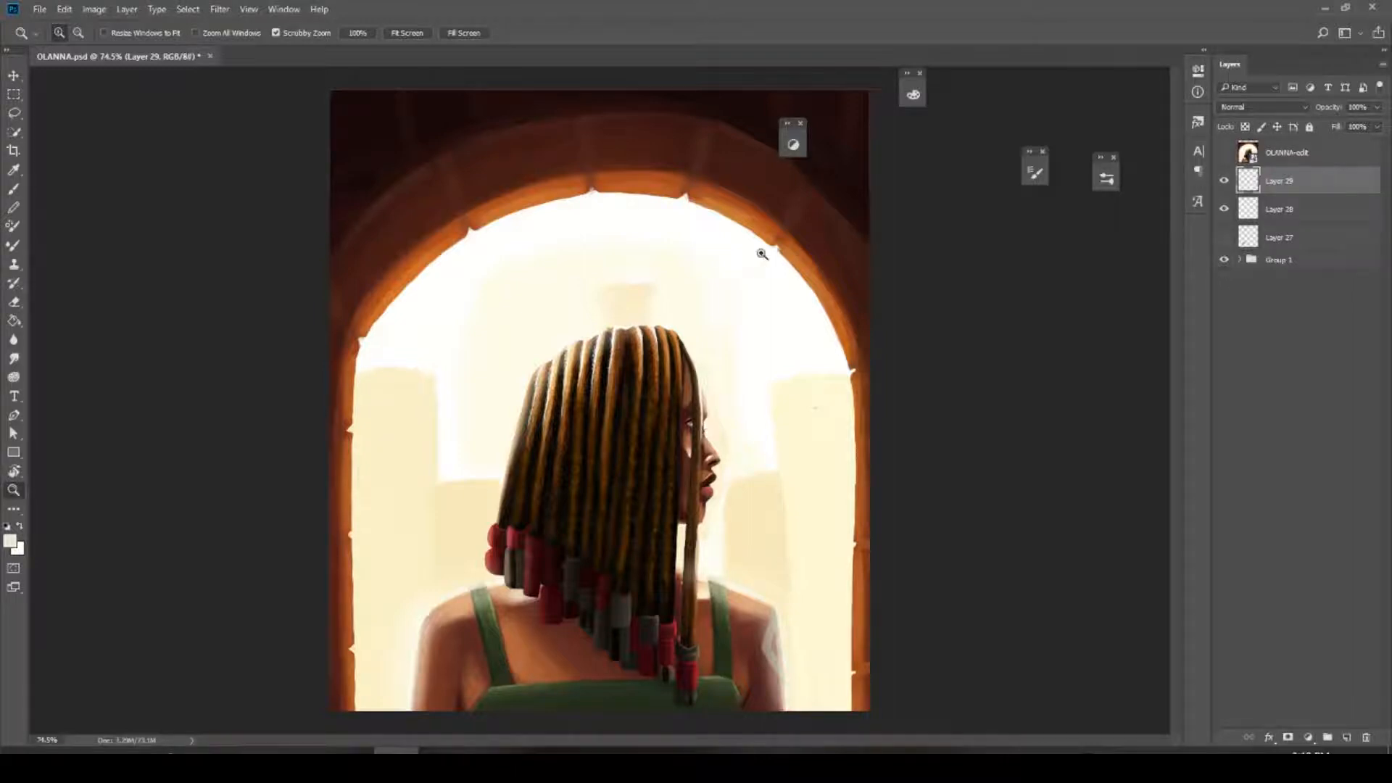
click(1224, 154)
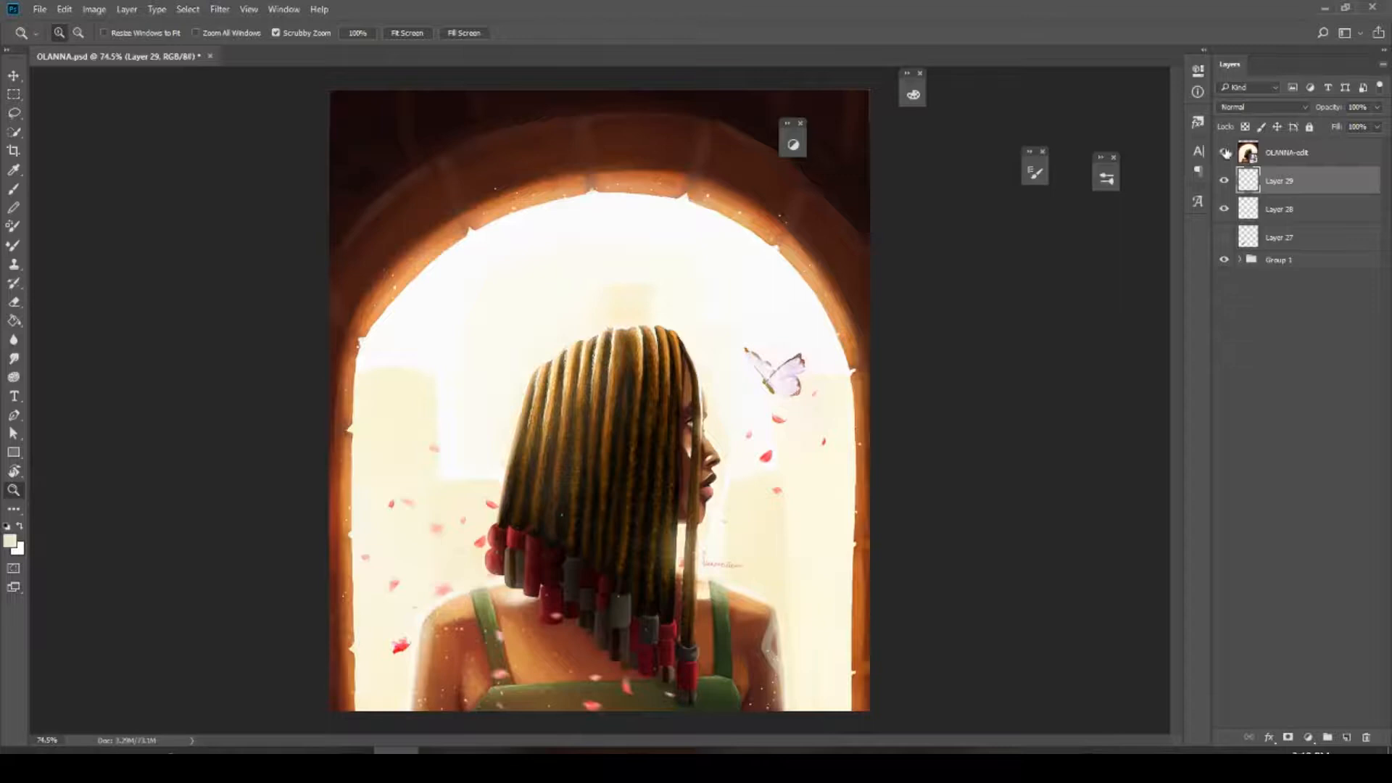
click(1249, 153)
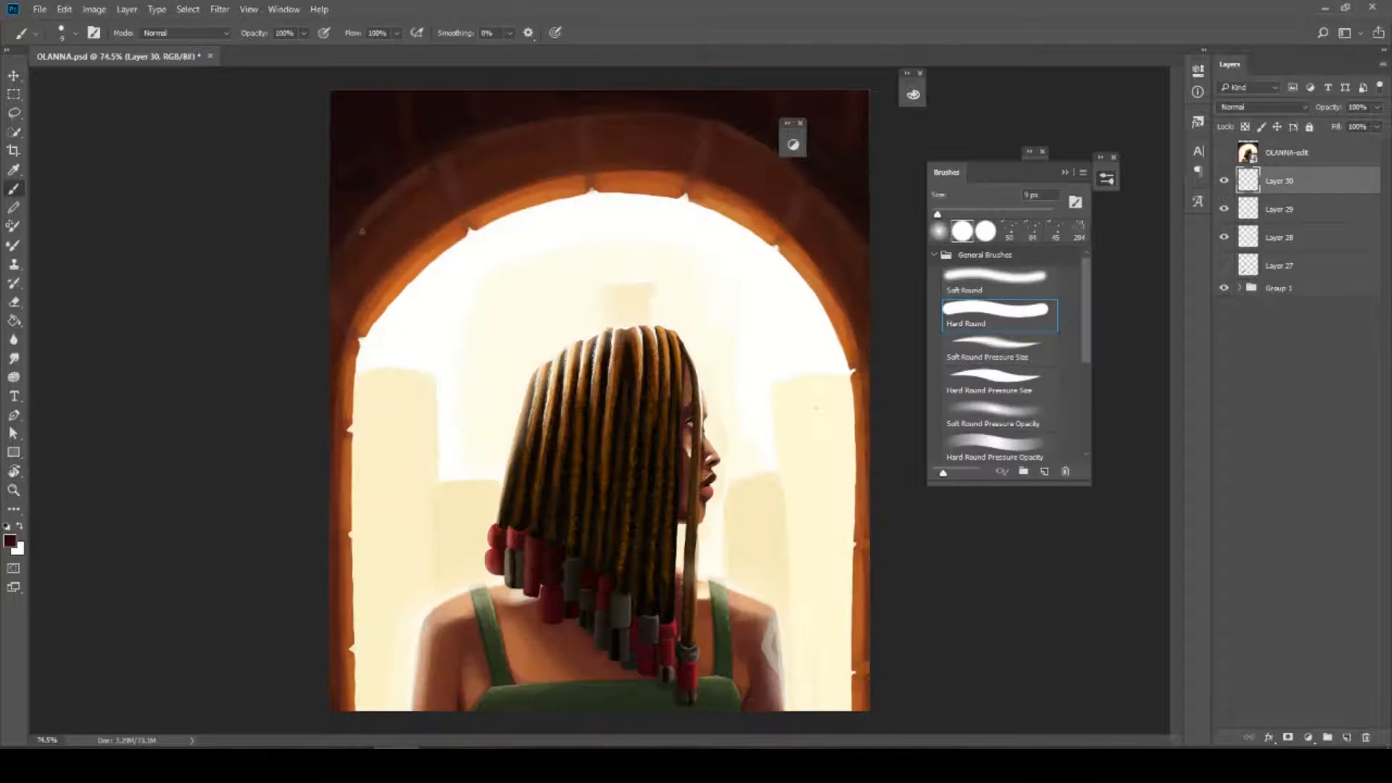
Draw dark Hard Round arrows and marks on Layer 30 showing light hitting the top of the hair, the outer beads and the face side
mouse_move(482, 245)
mouse_down()
mouse_move(549, 341)
mouse_move(533, 340)
mouse_move(555, 317)
mouse_up()
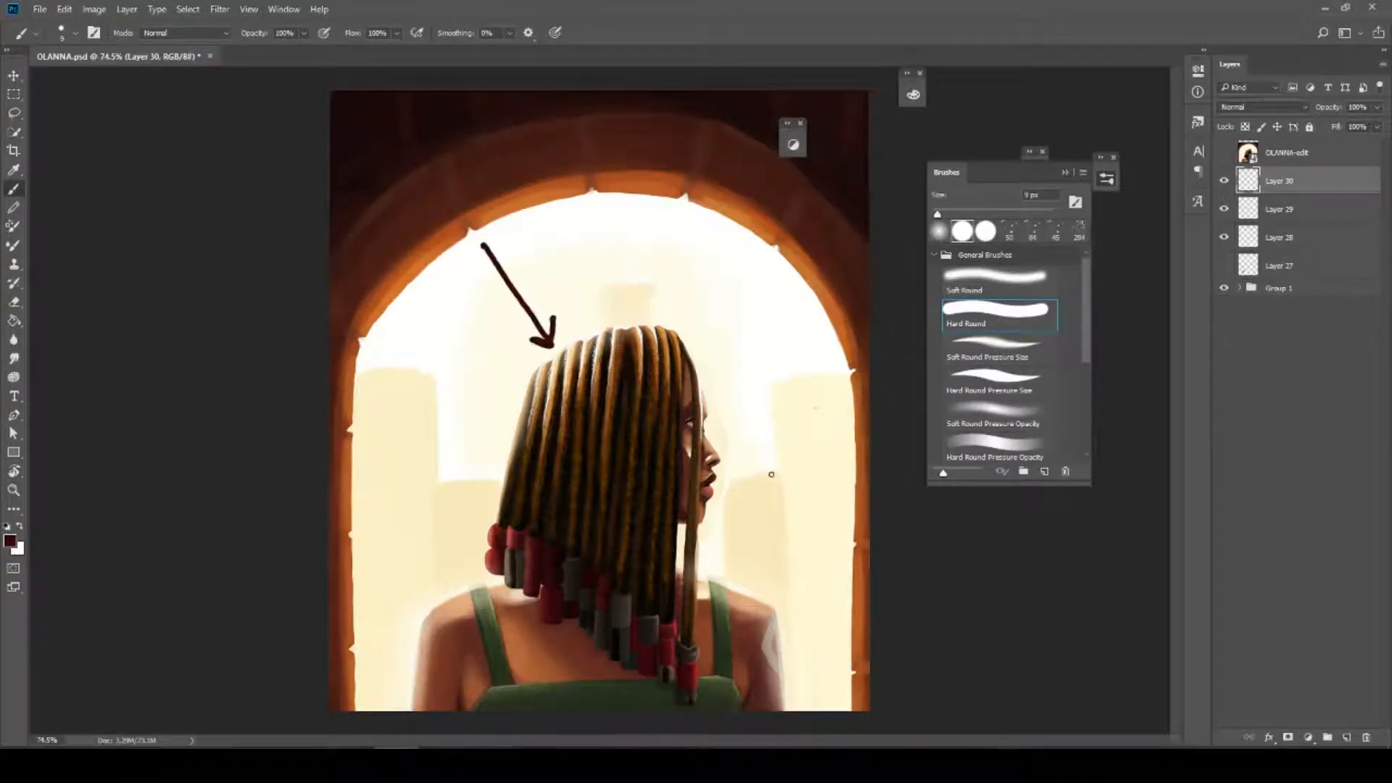
drag(737, 537, 769, 474)
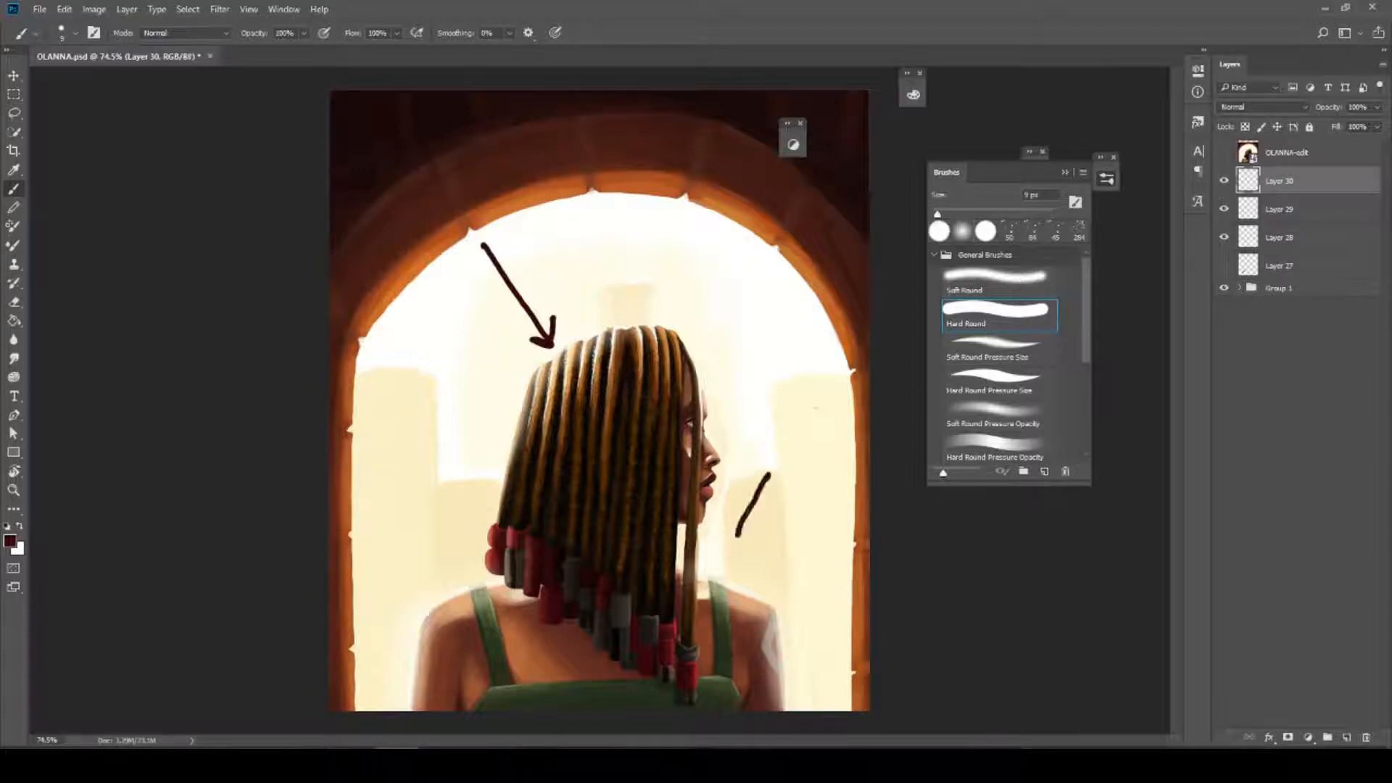
mouse_move(438, 510)
mouse_down()
mouse_move(484, 556)
mouse_move(480, 524)
mouse_up()
drag(482, 246, 488, 556)
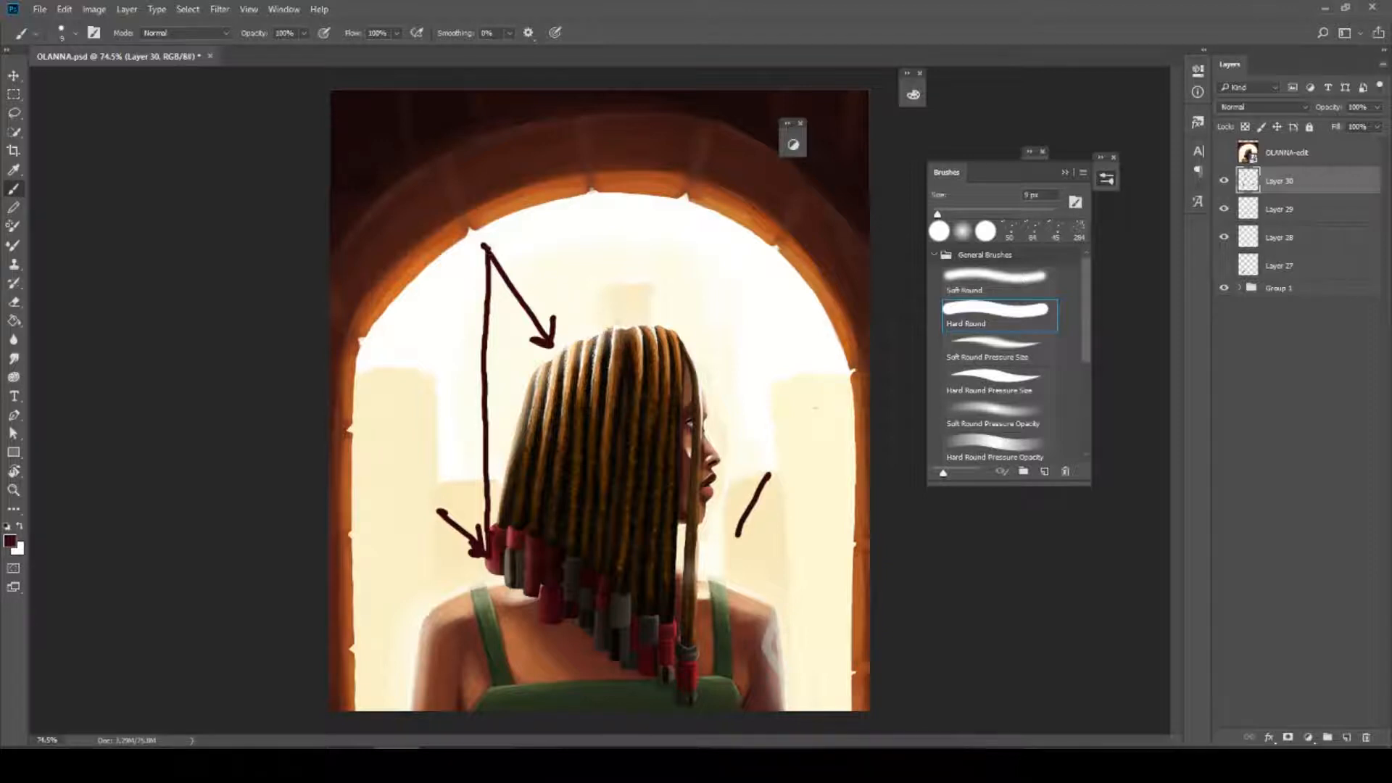
drag(484, 245, 620, 348)
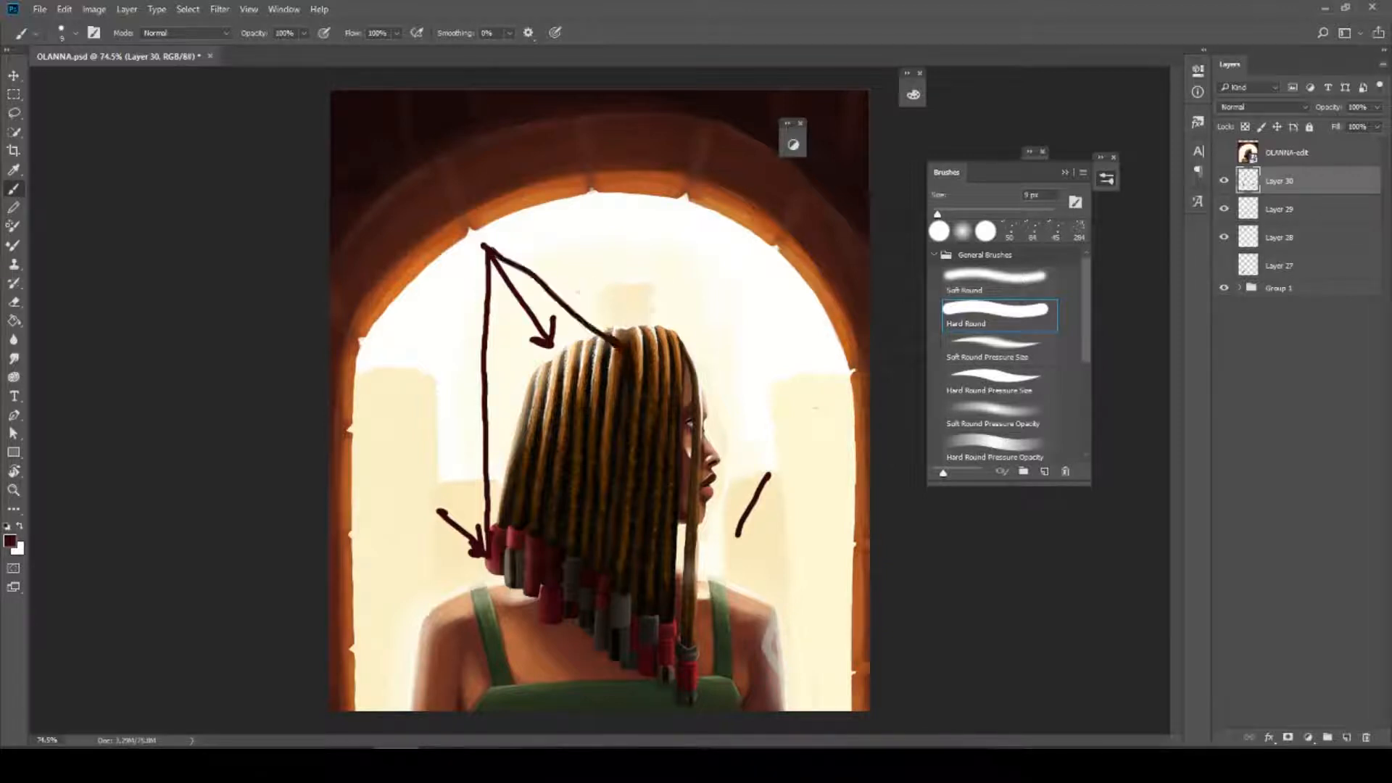
drag(486, 245, 628, 330)
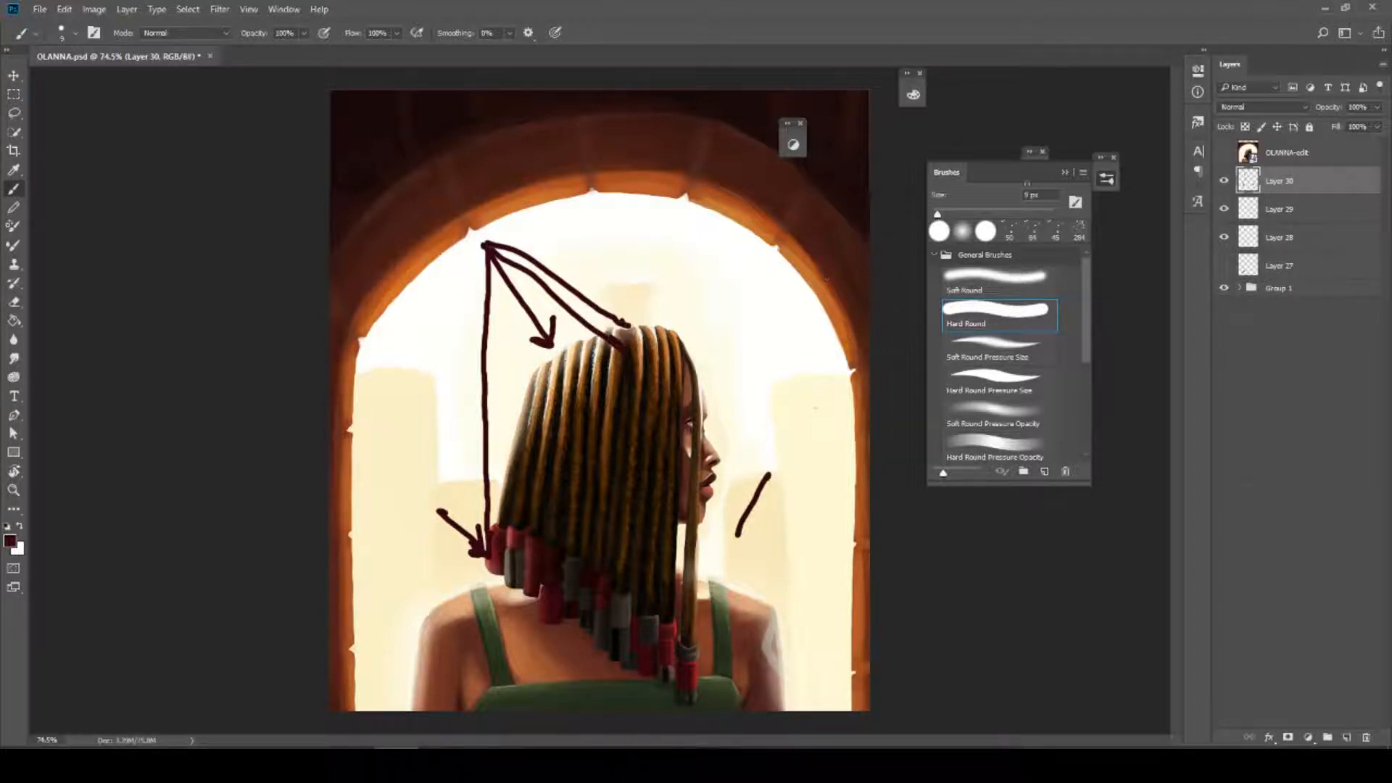
drag(605, 348, 631, 322)
click(1062, 174)
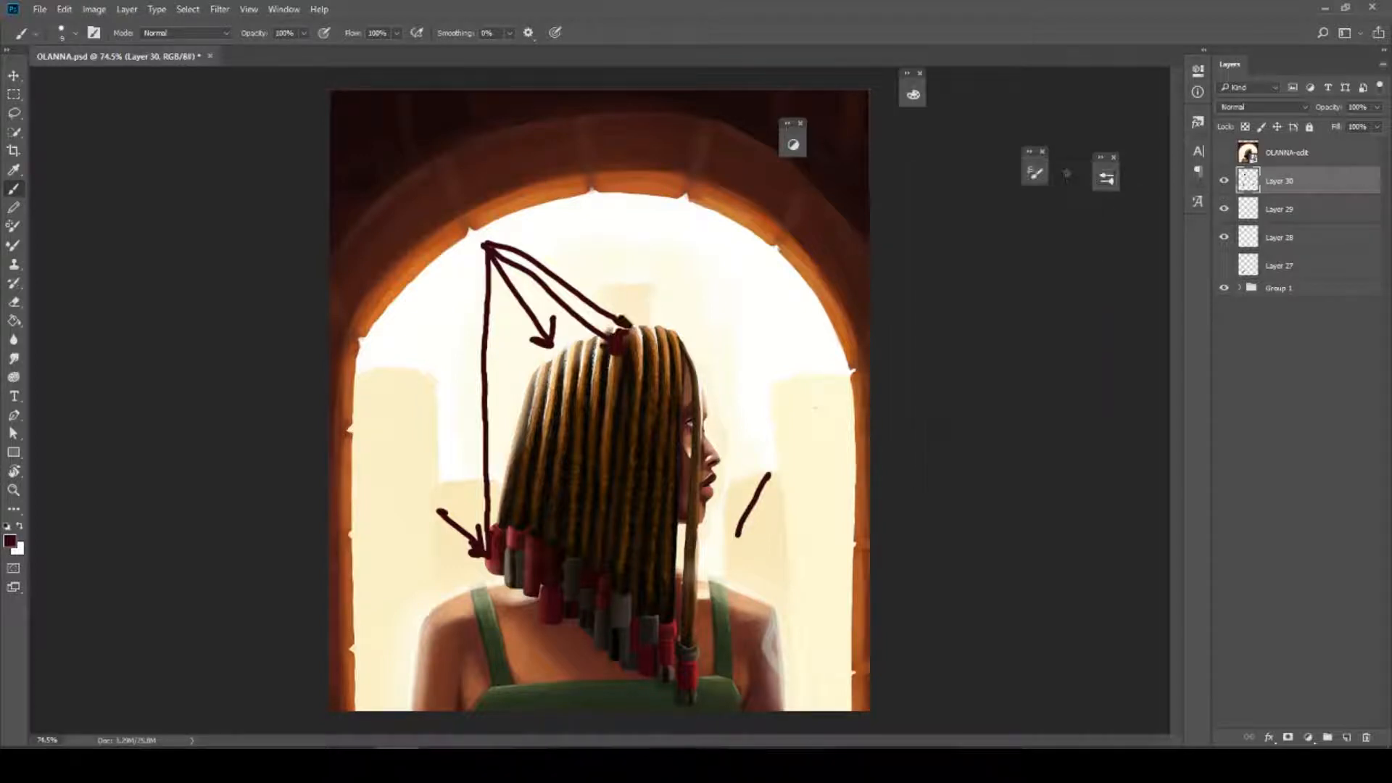
Hide the arrow sketch on Layer 30 and add a new layer above Layer 29
click(1225, 182)
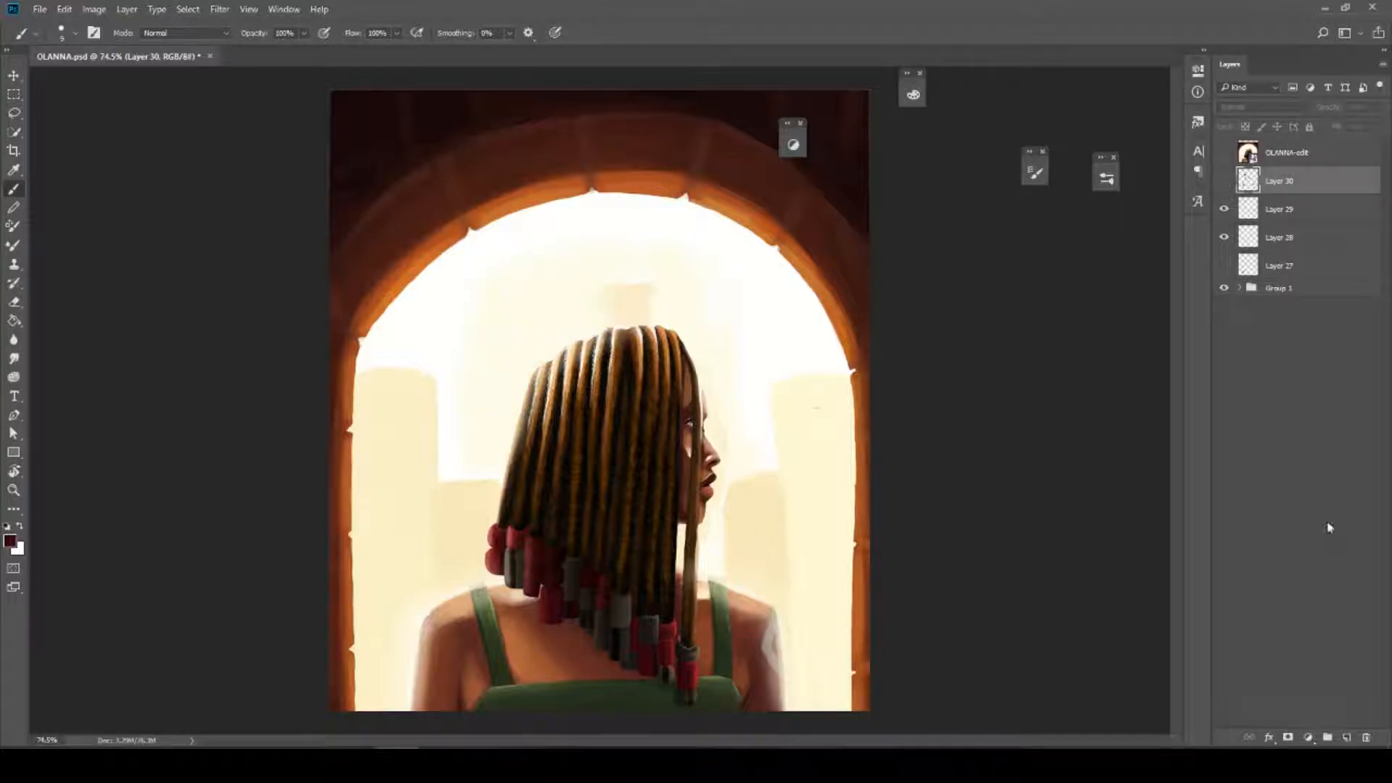
click(1268, 211)
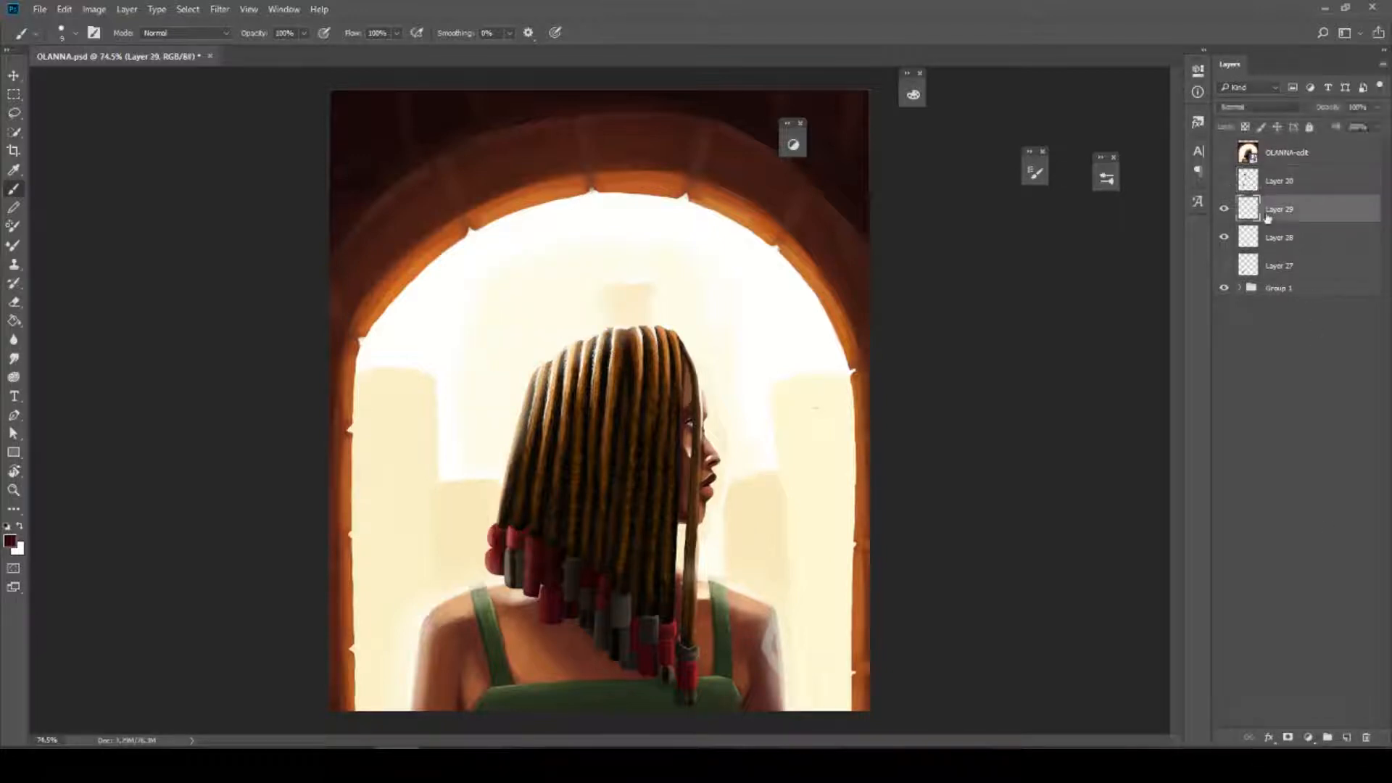
click(1347, 738)
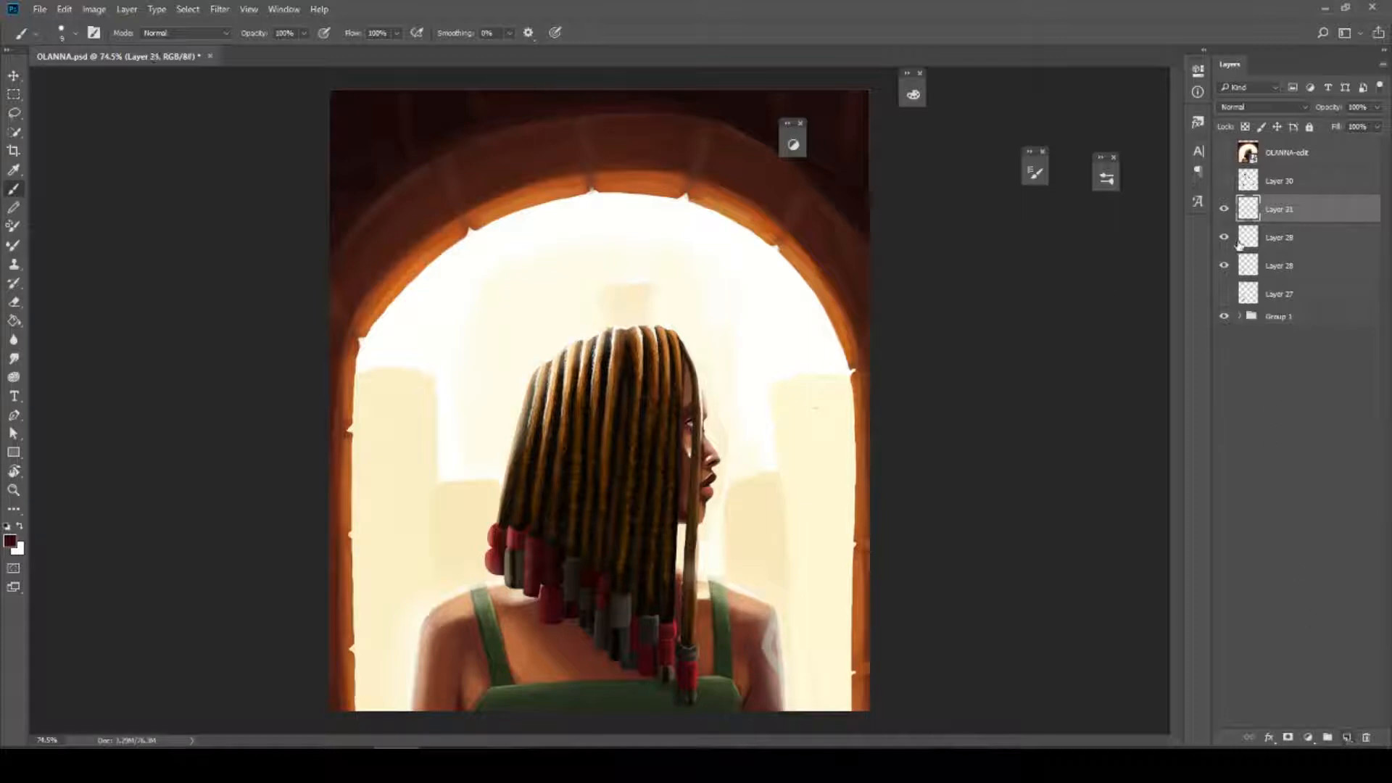
Merge Layers 28 and 29, make Layer 31 active and compare the painting with and without the merged glow
click(1274, 238)
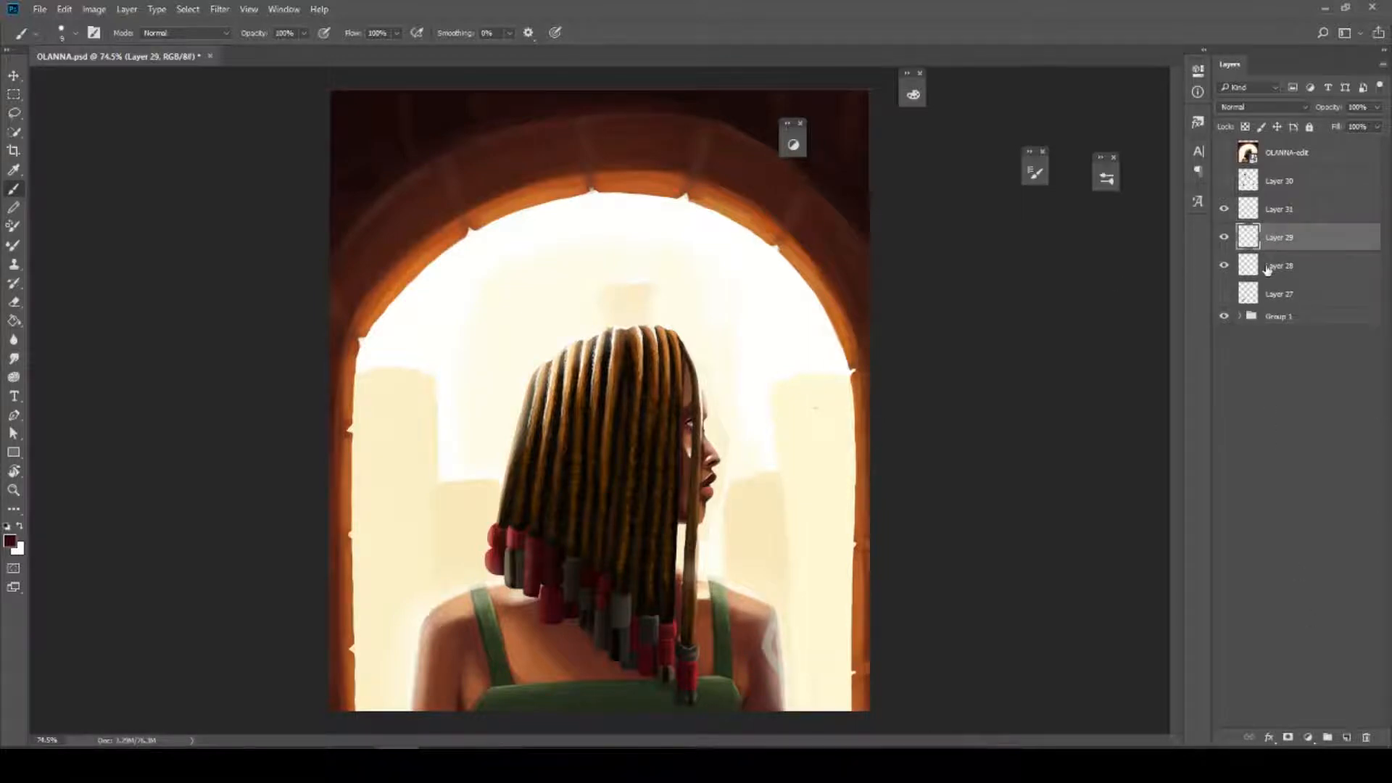
ctrl+click(1268, 270)
key(ctrl+e)
click(1281, 210)
click(1223, 240)
click(1219, 242)
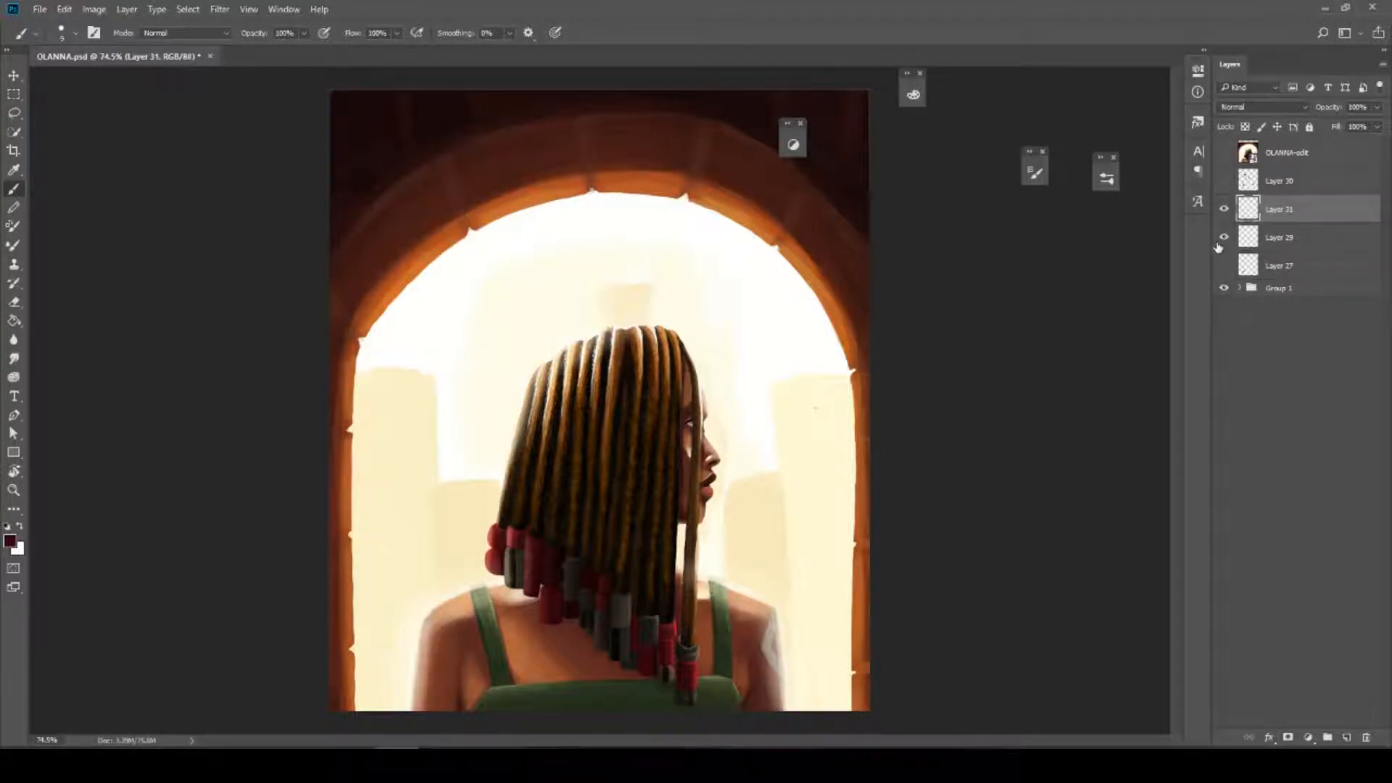
Set the brush opacity to 30%, enlarge the brush to 60 px, and undo a test dab on the background beside the hair
key(3)
key(bracketright)
key(bracketright)
key(bracketright)
key(bracketright)
key(bracketright)
key(bracketright)
key(bracketright)
key(bracketright)
key(bracketright)
key(bracketright)
key(bracketright)
click(424, 416)
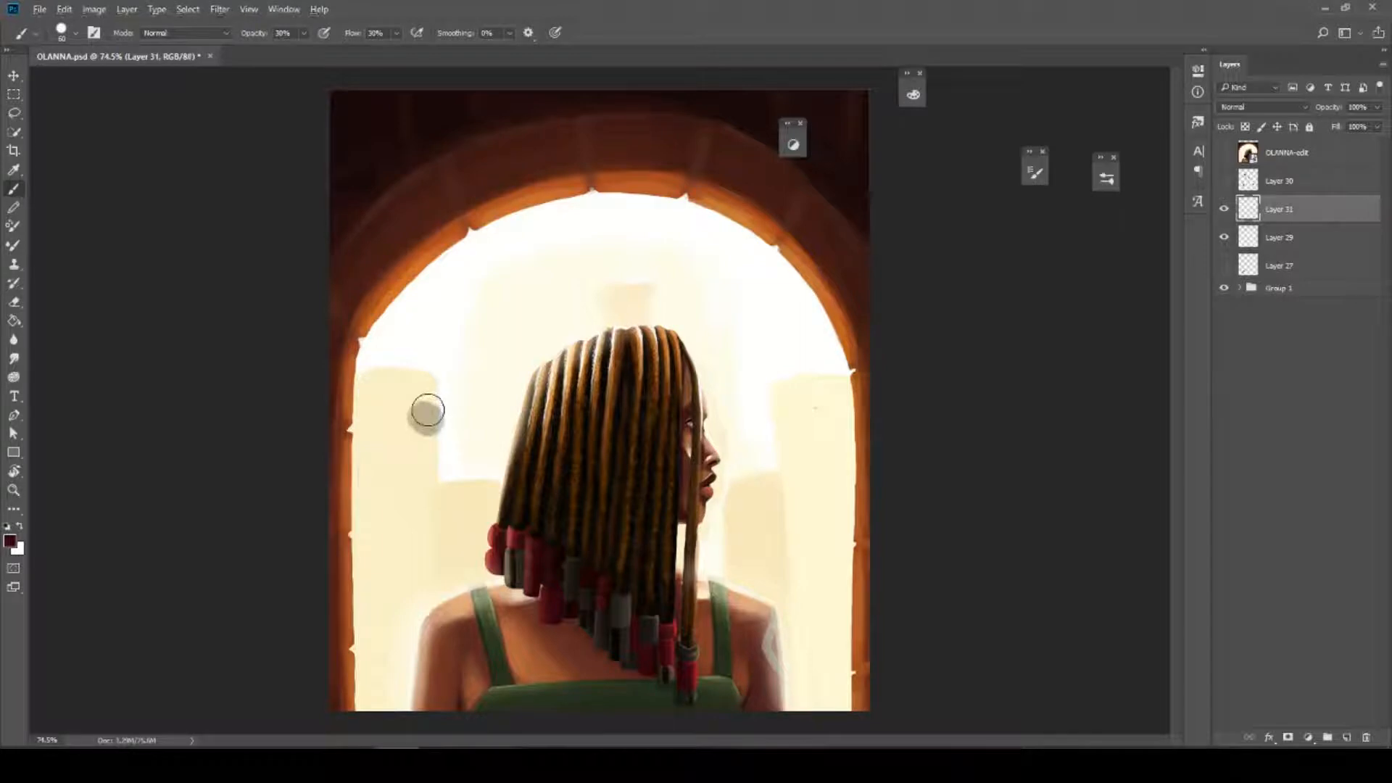
key(ctrl+z)
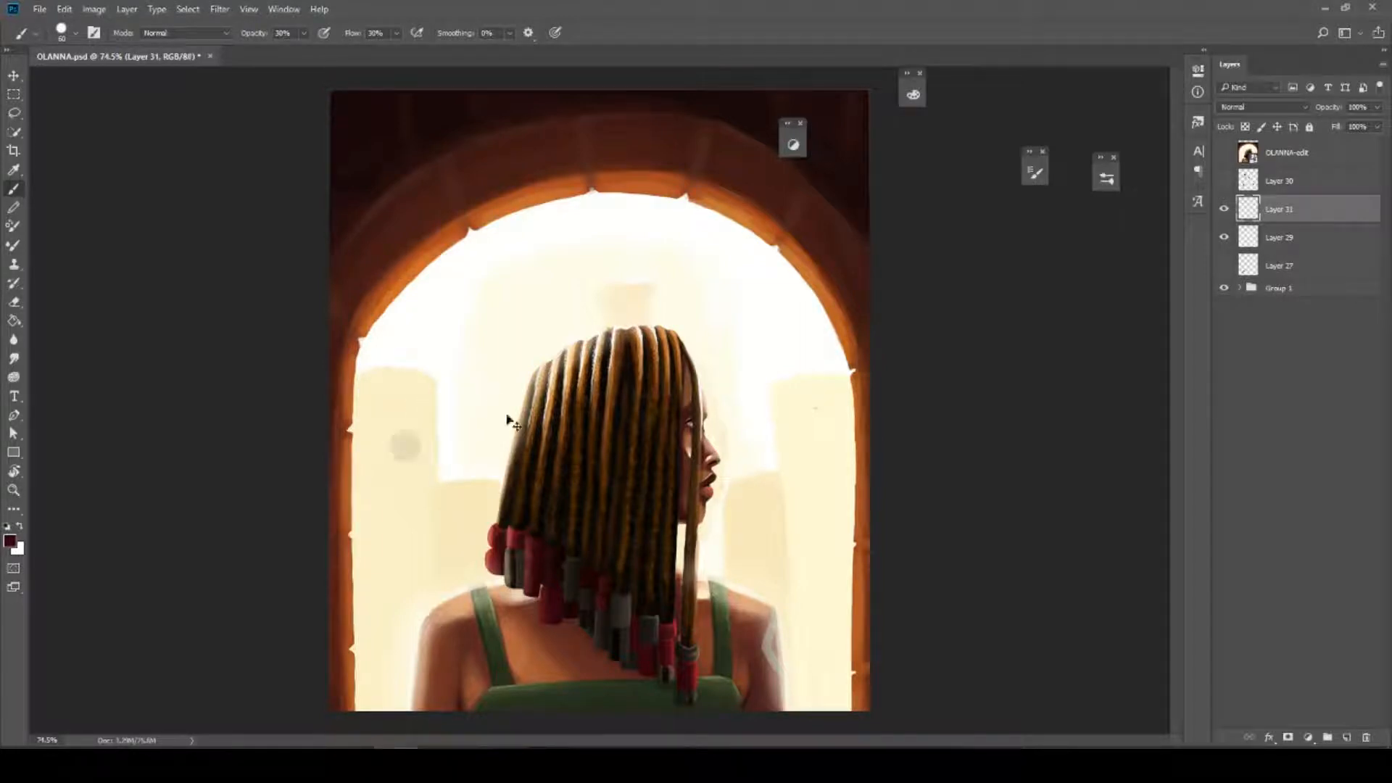
Sample the cream colour from the background and switch to the Soft Round brush
alt+click(404, 418)
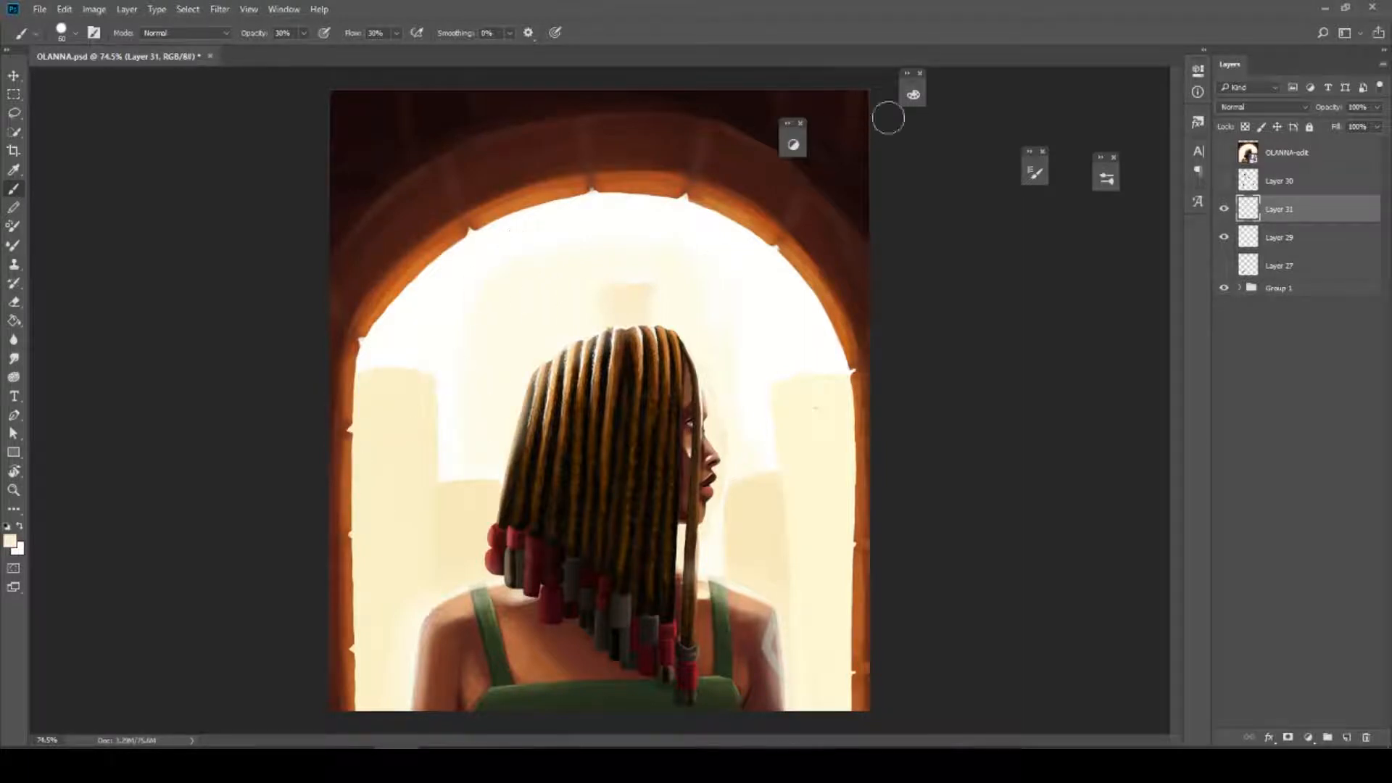
click(1035, 172)
click(1007, 279)
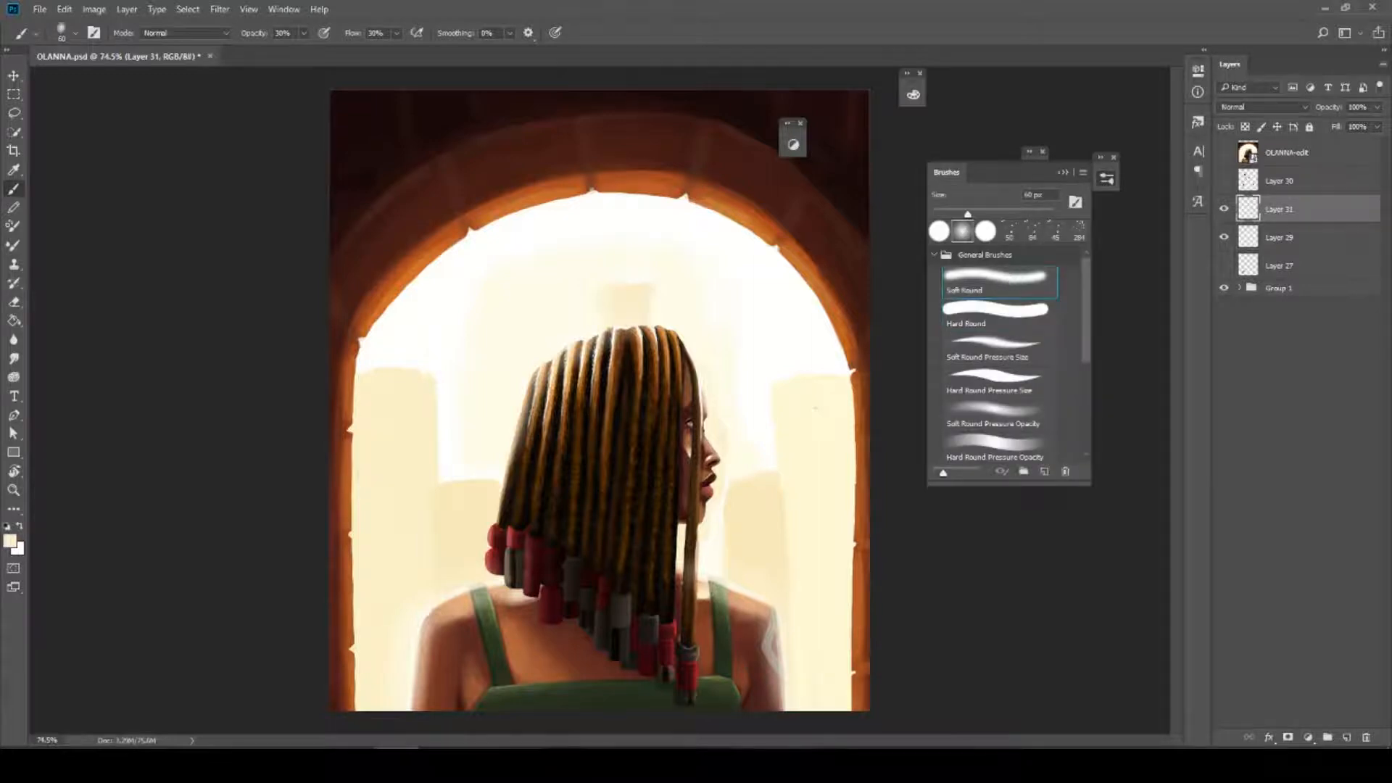
click(1063, 173)
Enlarge the brush to about 125 px and sweep a hazy cream glow across the upper braids on Layer 31
key(bracketright)
key(bracketright)
key(bracketright)
key(bracketright)
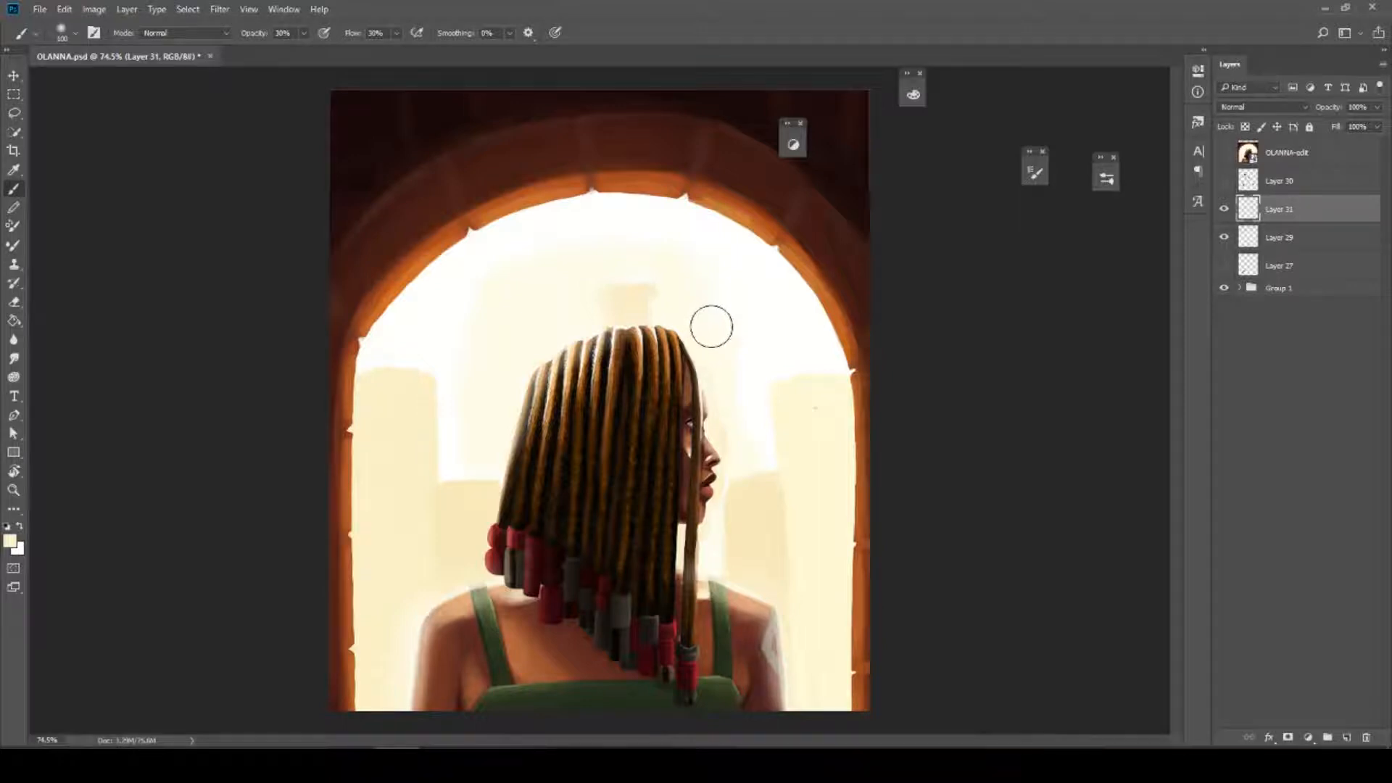
key(bracketright)
mouse_move(613, 336)
mouse_down()
mouse_move(547, 403)
mouse_move(635, 346)
mouse_move(567, 429)
mouse_move(616, 402)
mouse_move(573, 370)
mouse_move(543, 388)
mouse_move(556, 417)
mouse_up()
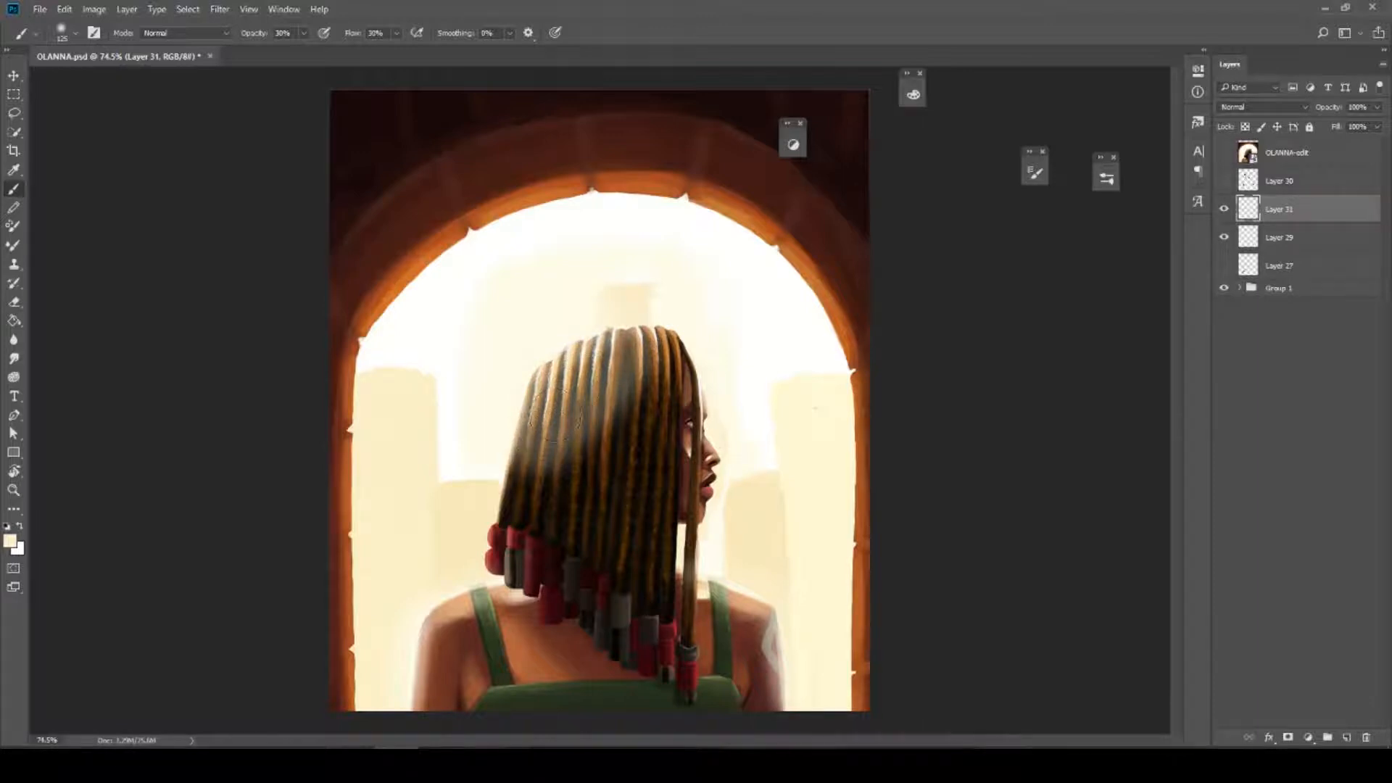
Lower Layer 31's opacity to 34% and compare the hair with and without the haze
click(1377, 107)
drag(1377, 125, 1332, 125)
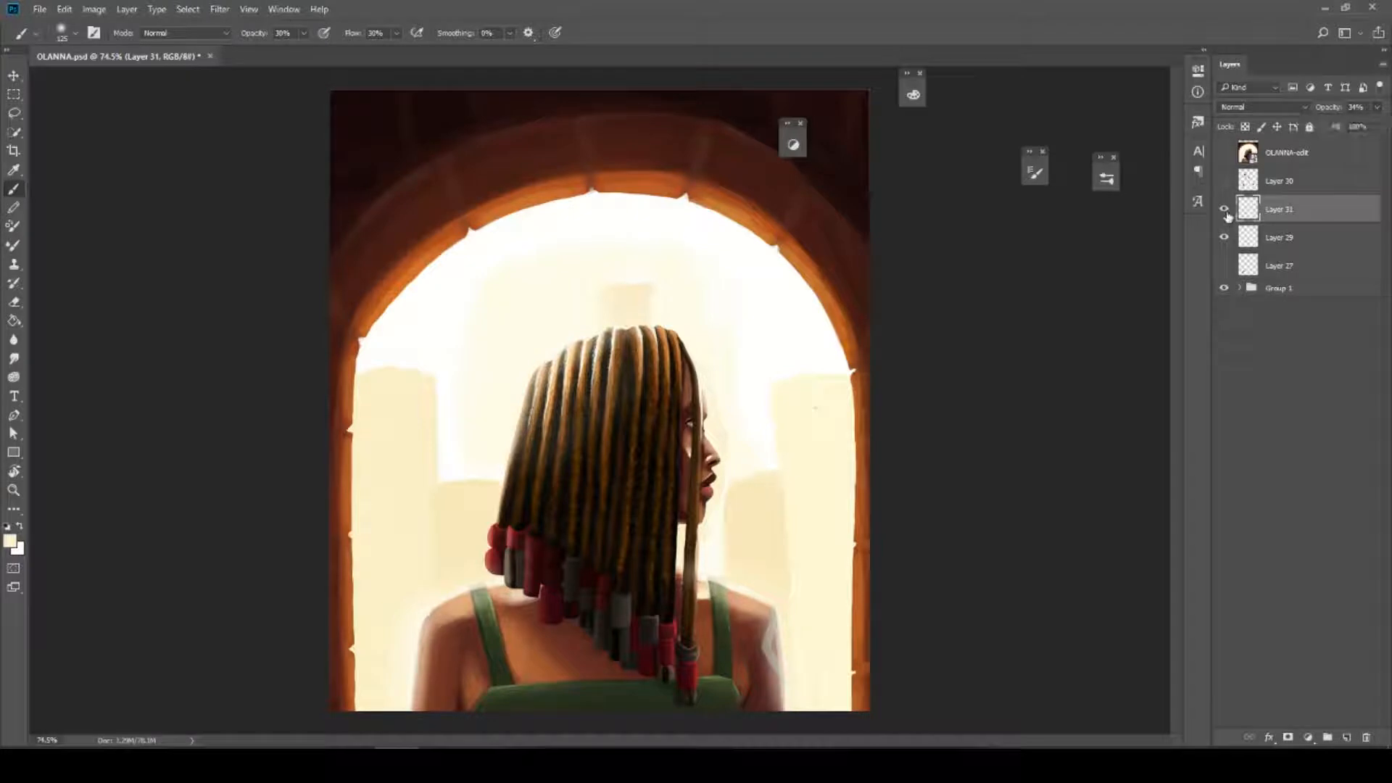
click(1226, 211)
click(1225, 211)
With a smaller brush, paint a soft glow over the face-side shoulder on a new layer and set that layer's opacity to 36%
key(bracketleft)
key(bracketleft)
click(1347, 738)
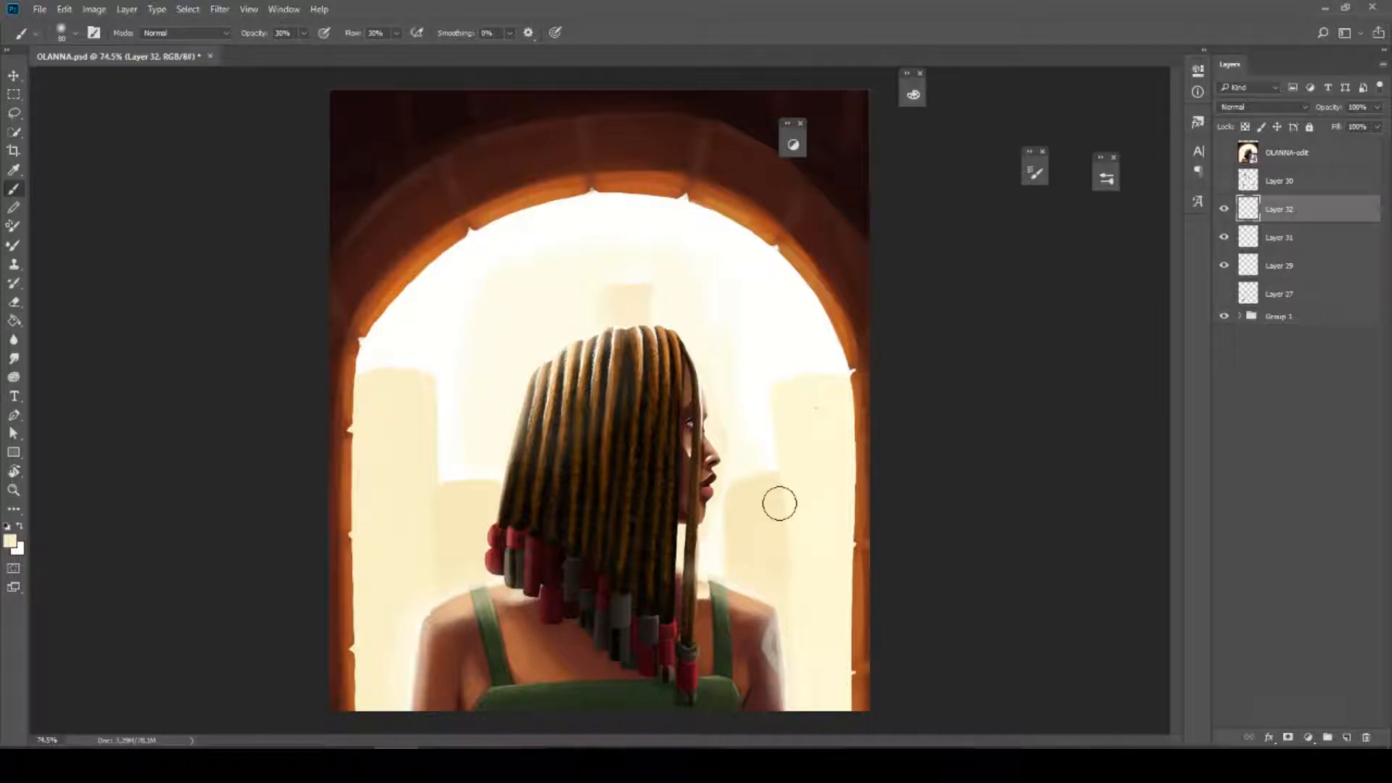
drag(705, 595, 750, 612)
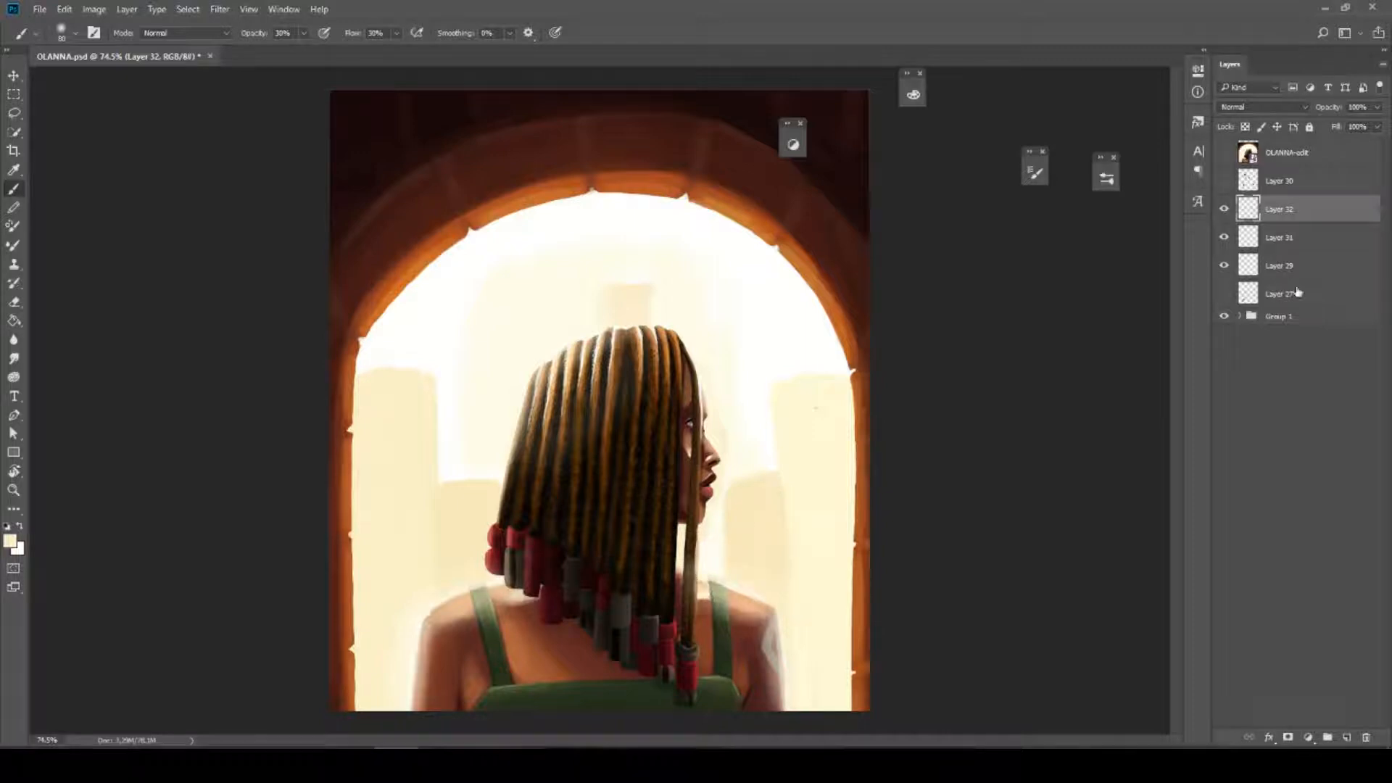
click(1377, 108)
drag(1340, 126, 1334, 127)
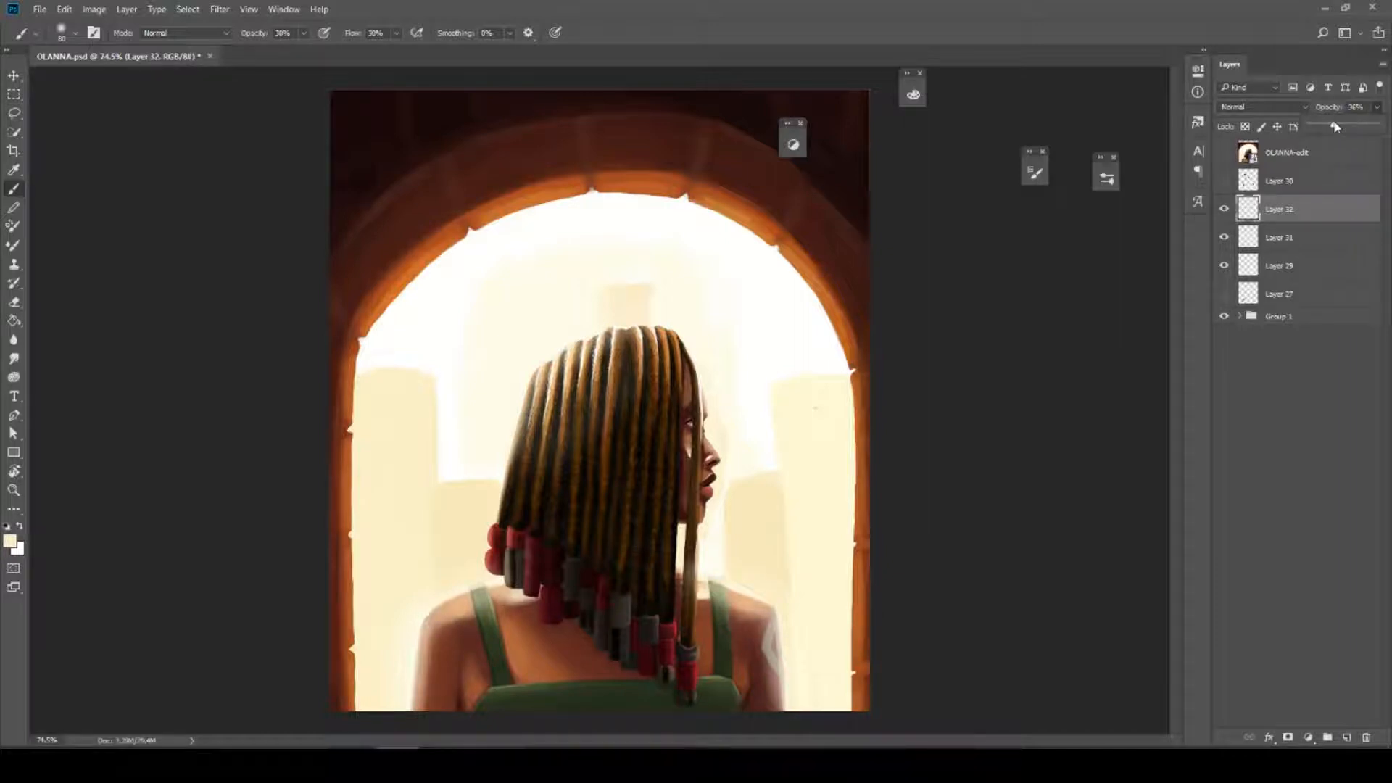
Merge the three glow layers, Layer 29, Layer 31 and Layer 32, into one
click(1258, 273)
shift+click(1258, 273)
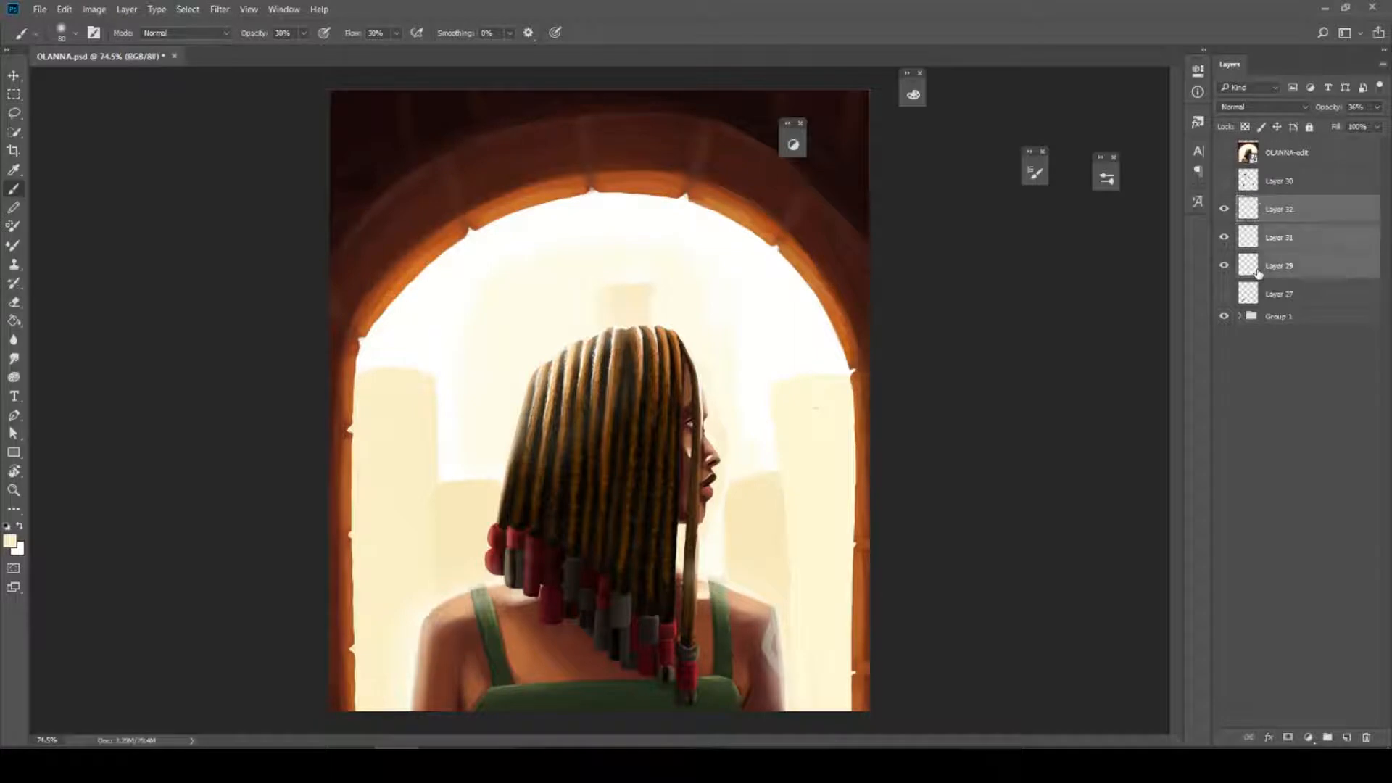
key(ctrl+e)
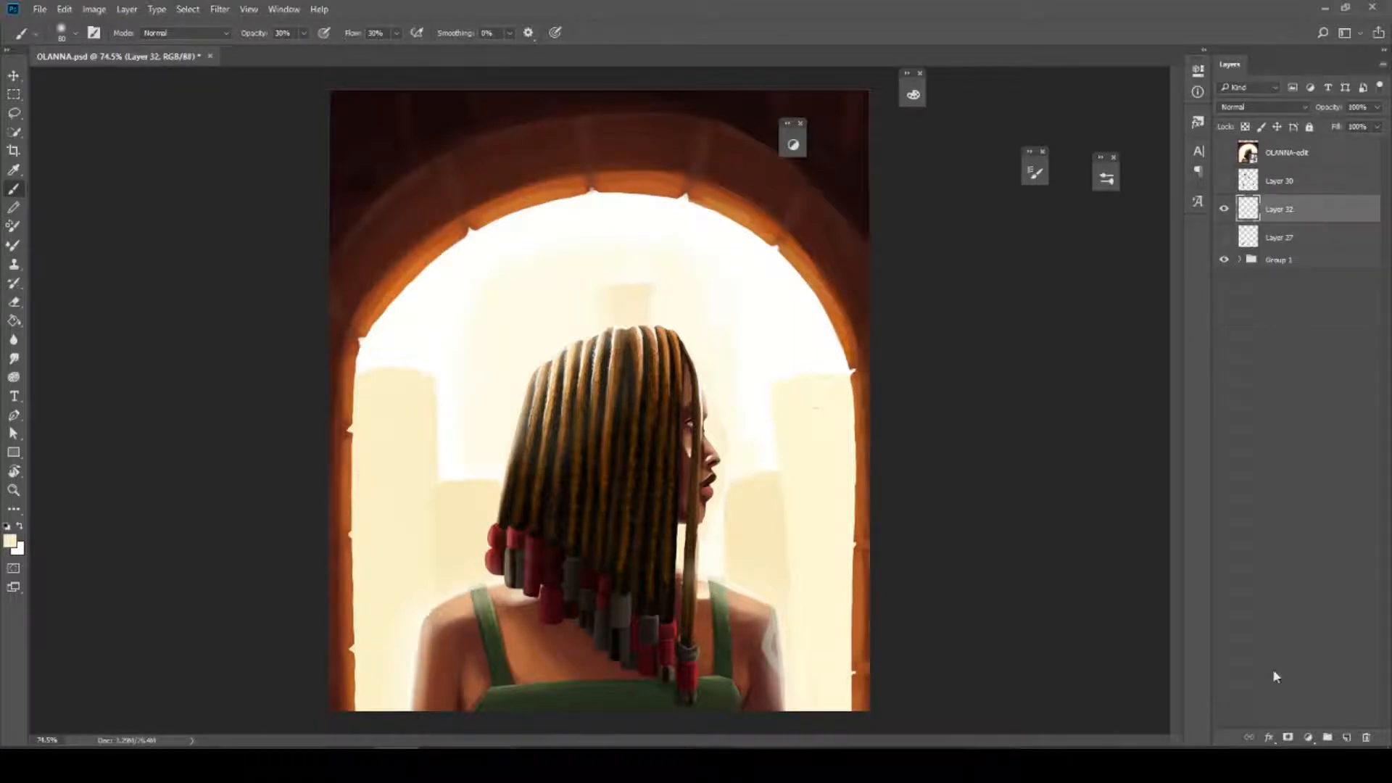
Add a new layer above the merged glow layer and set its blend mode to Color Dodge
click(1348, 739)
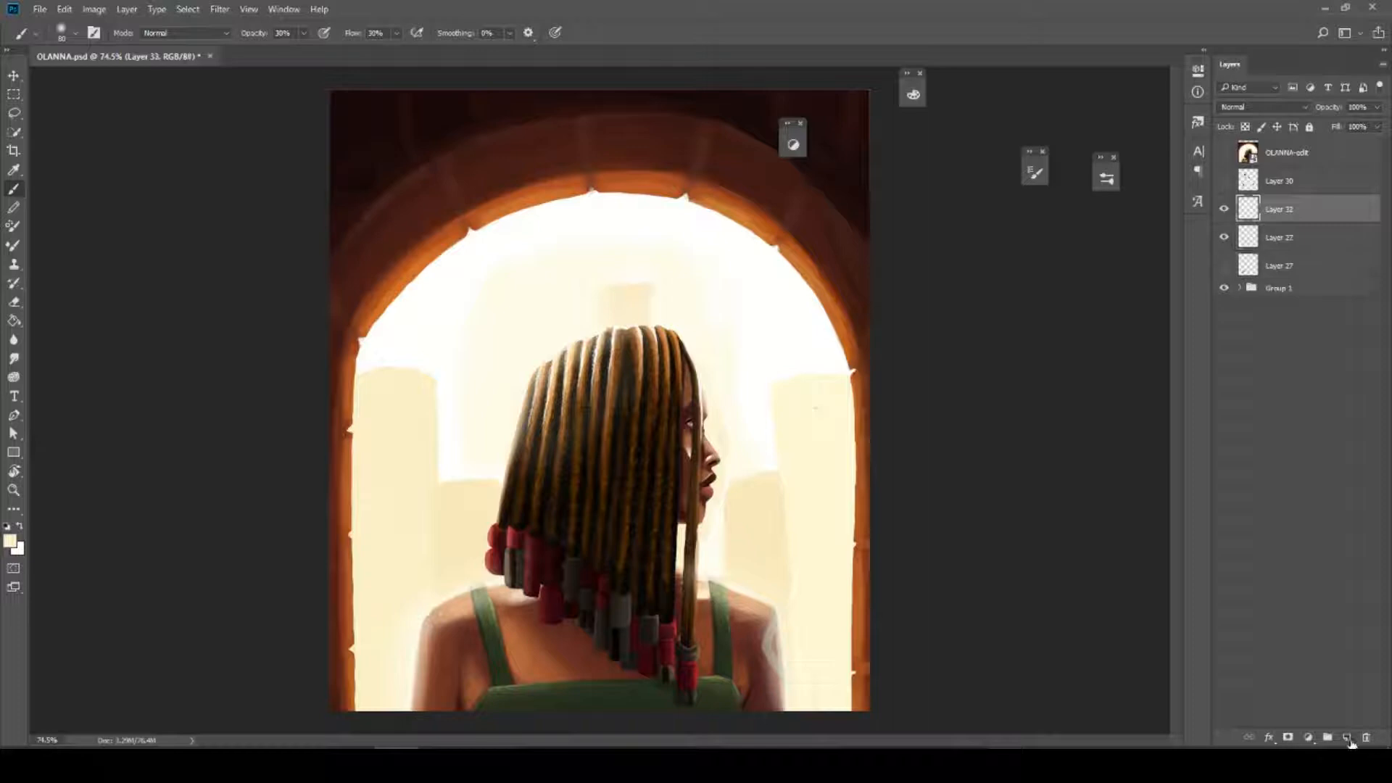
click(1282, 116)
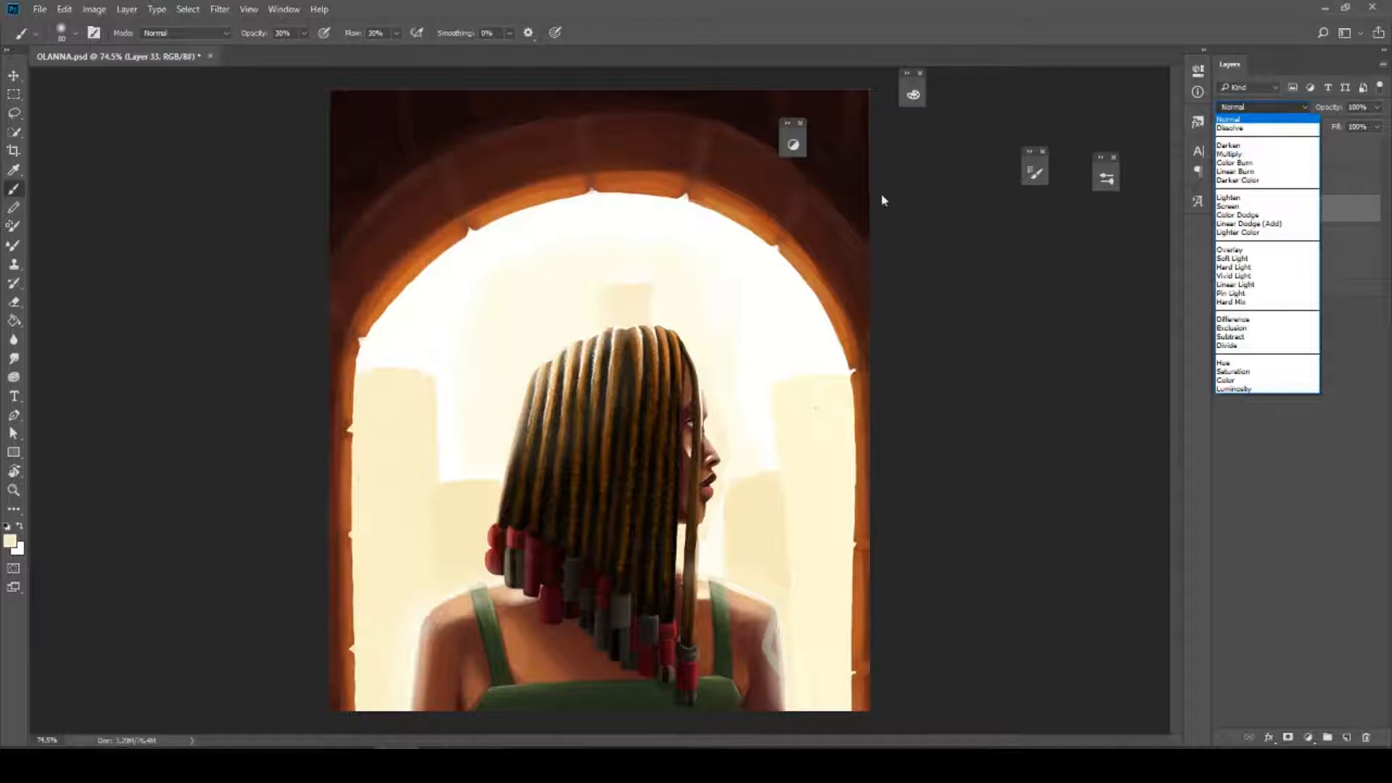
click(1240, 216)
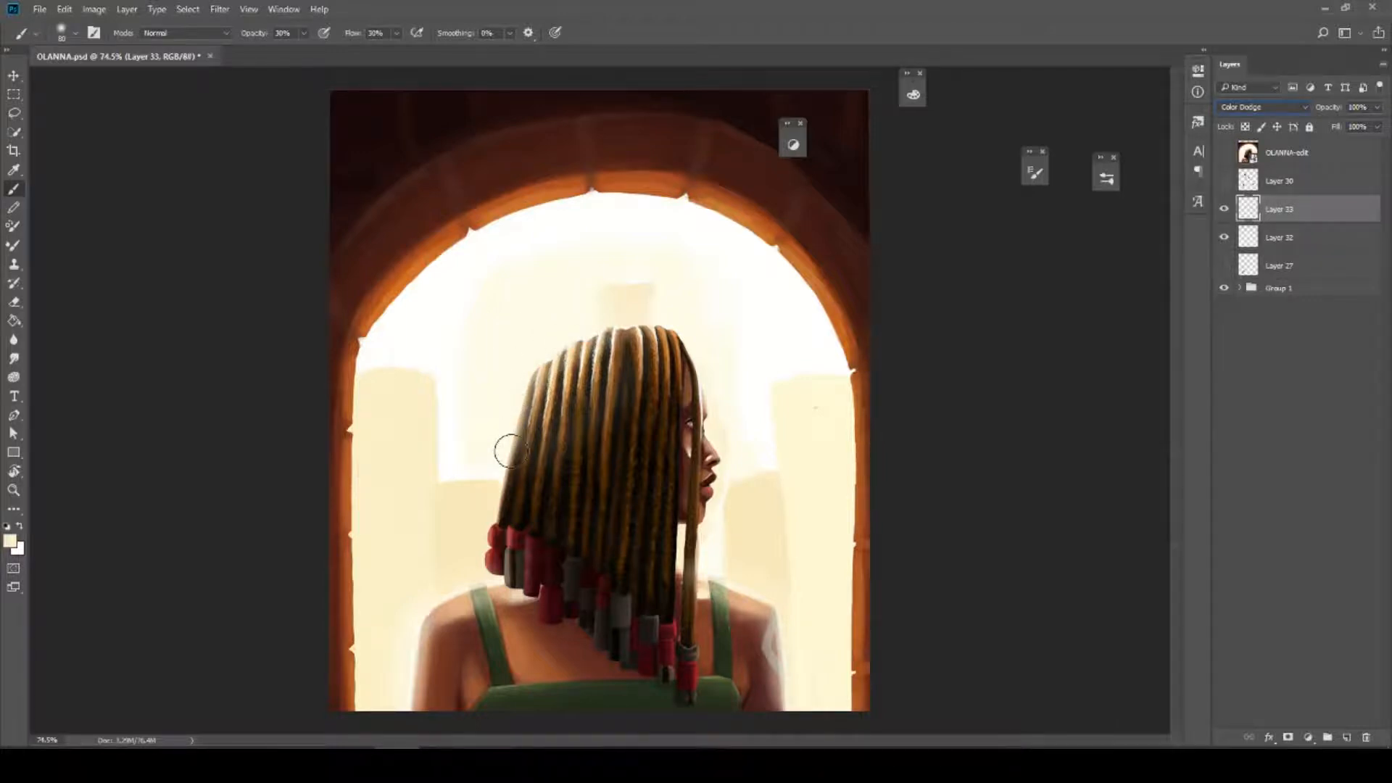
Choose a deeper orange and brush a soft glow over the crown of the braids on the Linear Dodge (Add) layer
click(799, 116)
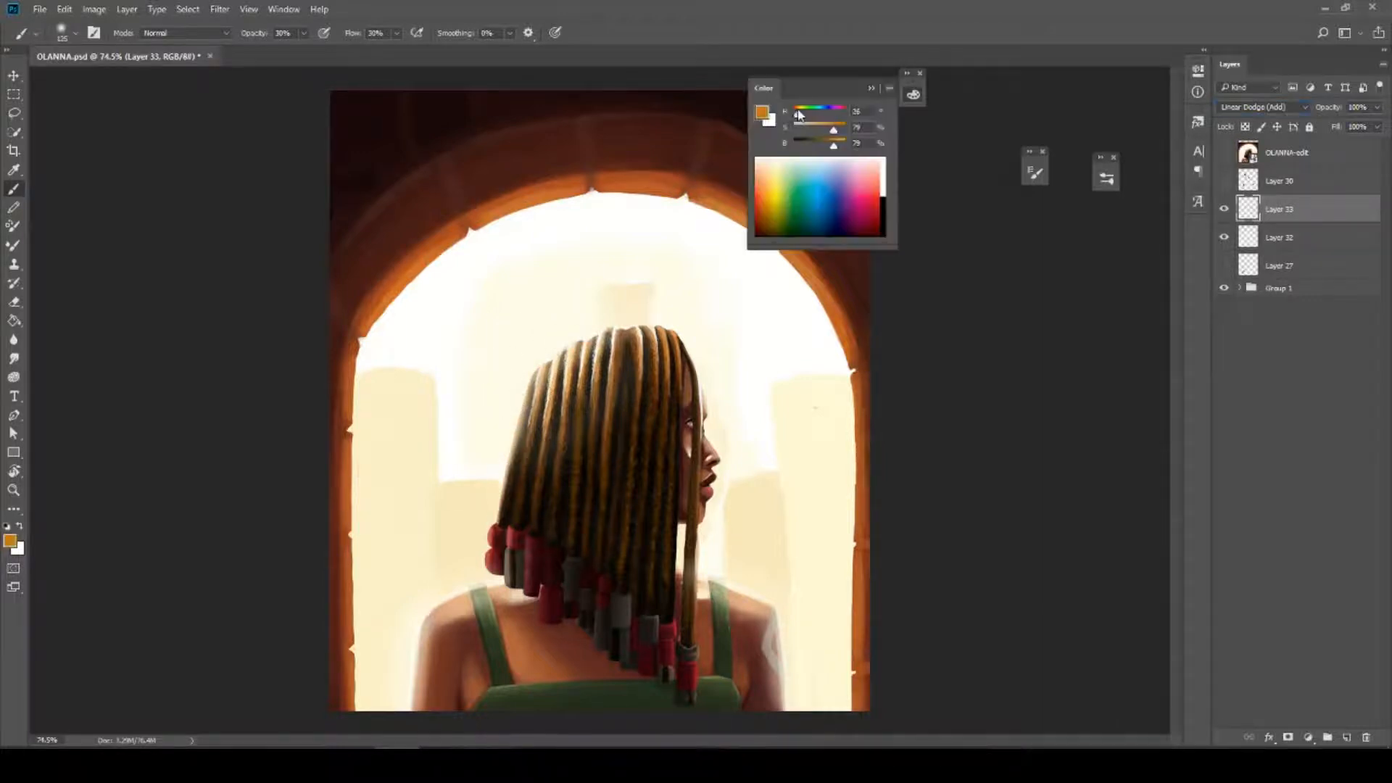
click(879, 85)
mouse_move(600, 374)
mouse_down()
mouse_move(550, 393)
mouse_move(586, 383)
mouse_move(589, 417)
mouse_up()
key(bracketleft)
key(bracketleft)
key(bracketleft)
key(bracketleft)
key(bracketleft)
key(bracketleft)
key(bracketleft)
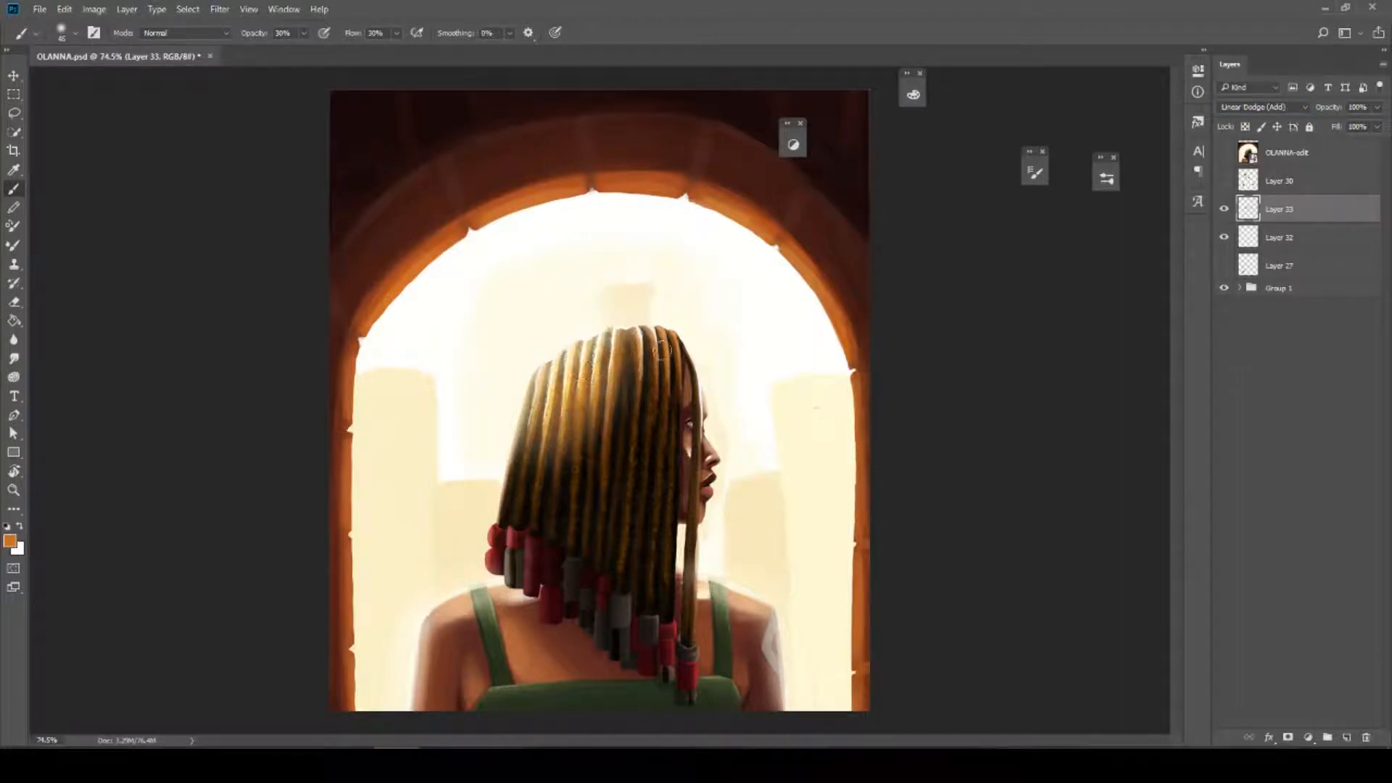
With a slightly larger brush, paint soft orange light over the tops of both shoulders on Layer 33
key(bracketright)
key(bracketright)
key(bracketright)
drag(482, 589, 484, 608)
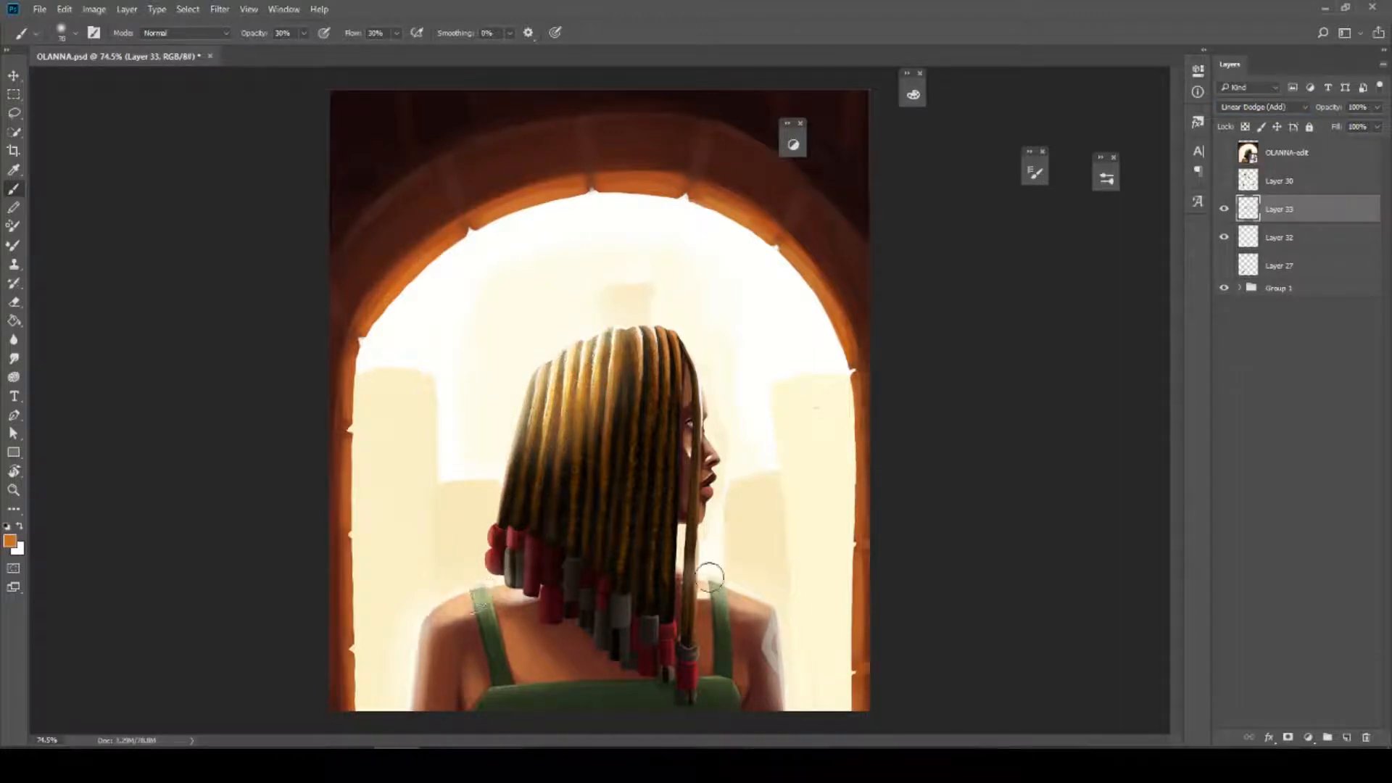
drag(710, 578, 766, 609)
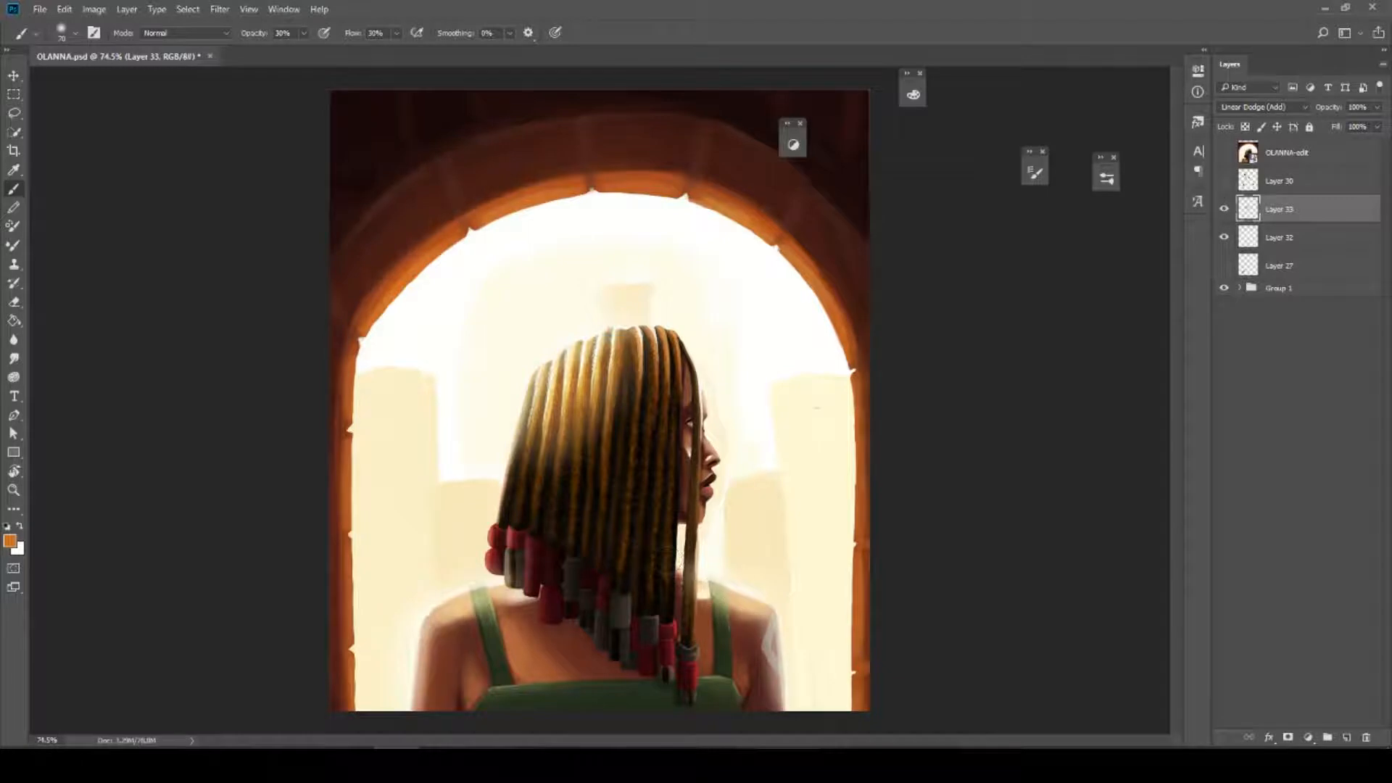
Build up the orange glow over the upper back and dress on Layer 33, trying a much larger brush and a smaller one
key(bracketright)
key(bracketright)
key(bracketright)
key(bracketright)
key(bracketright)
key(bracketright)
key(bracketright)
key(bracketright)
key(bracketright)
click(535, 644)
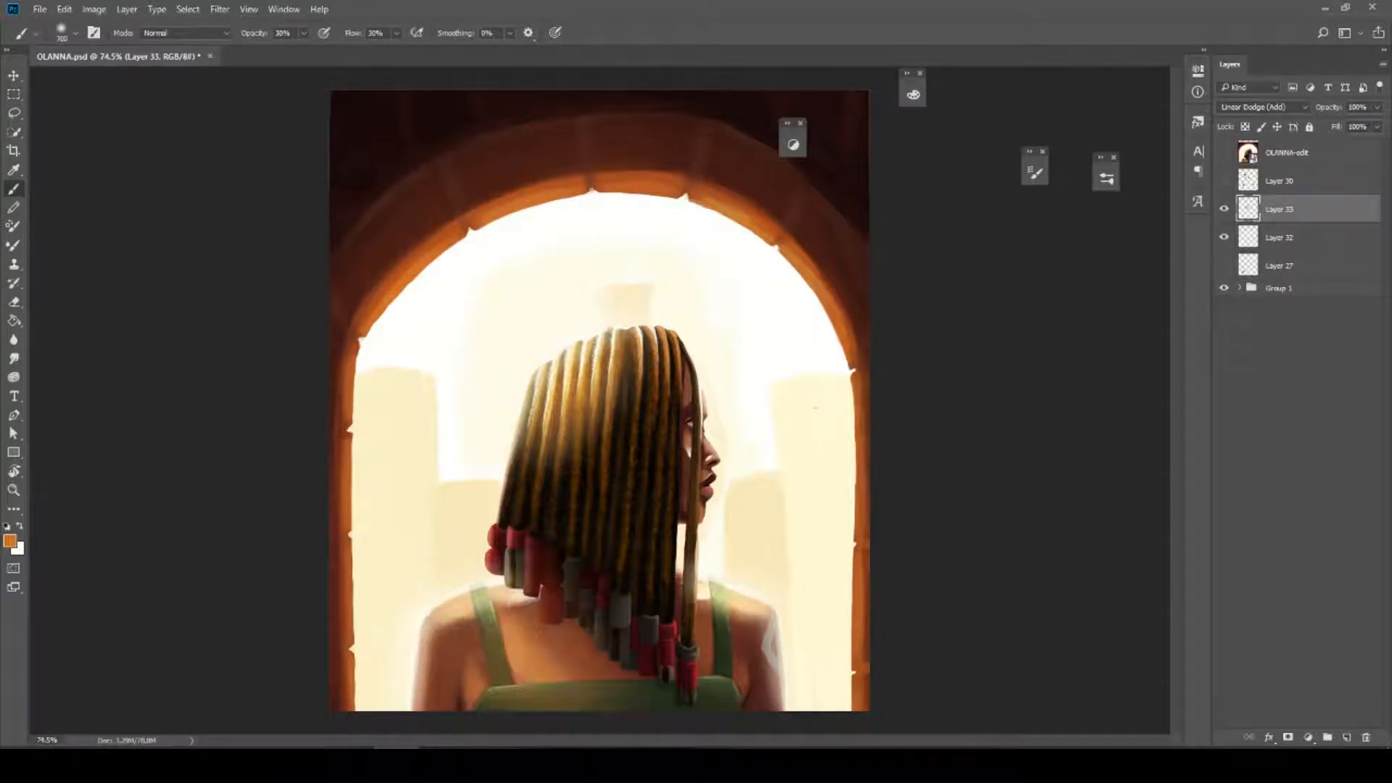
key(bracketleft)
key(bracketleft)
key(bracketleft)
key(bracketleft)
key(bracketleft)
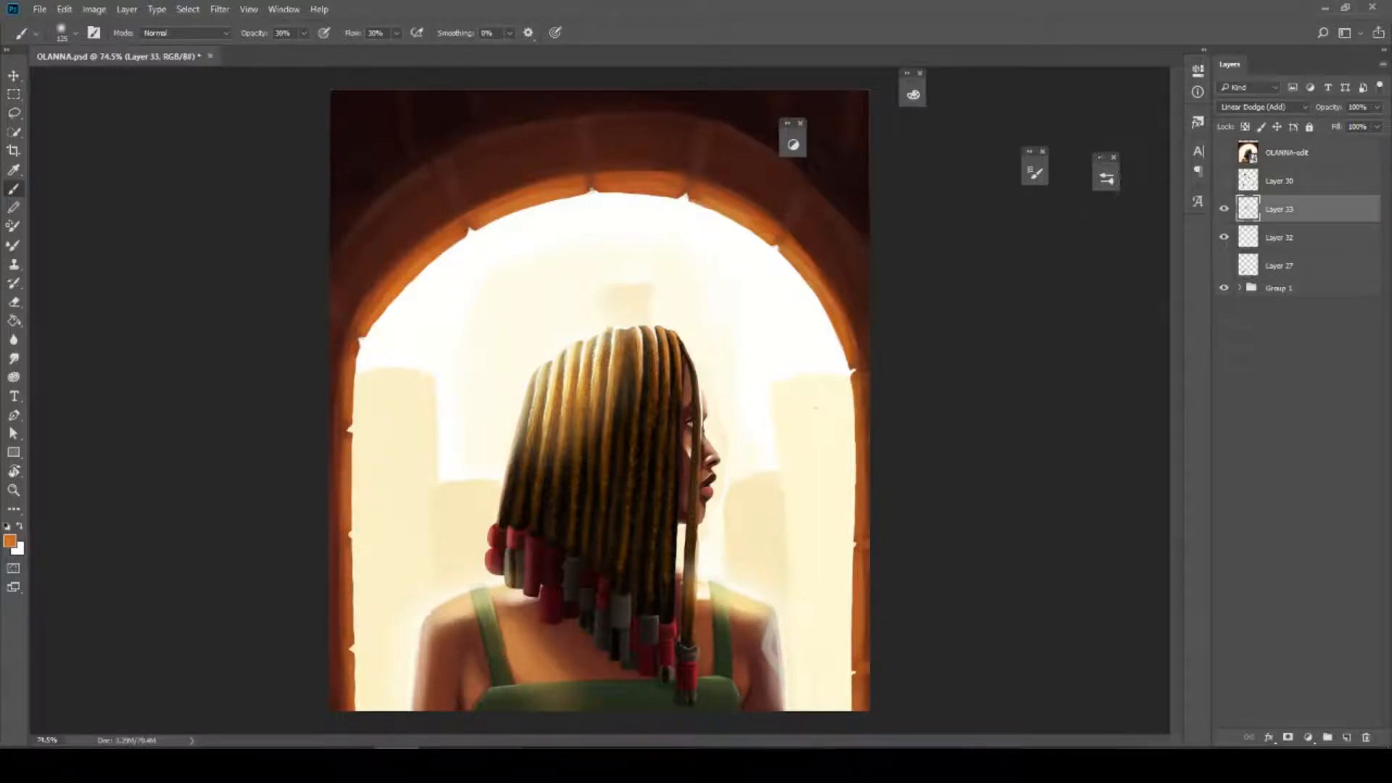
Lower Layer 33's opacity to 64% and compare Color Dodge with Linear Dodge (Add), keeping Linear Dodge (Add)
click(1376, 109)
click(1350, 122)
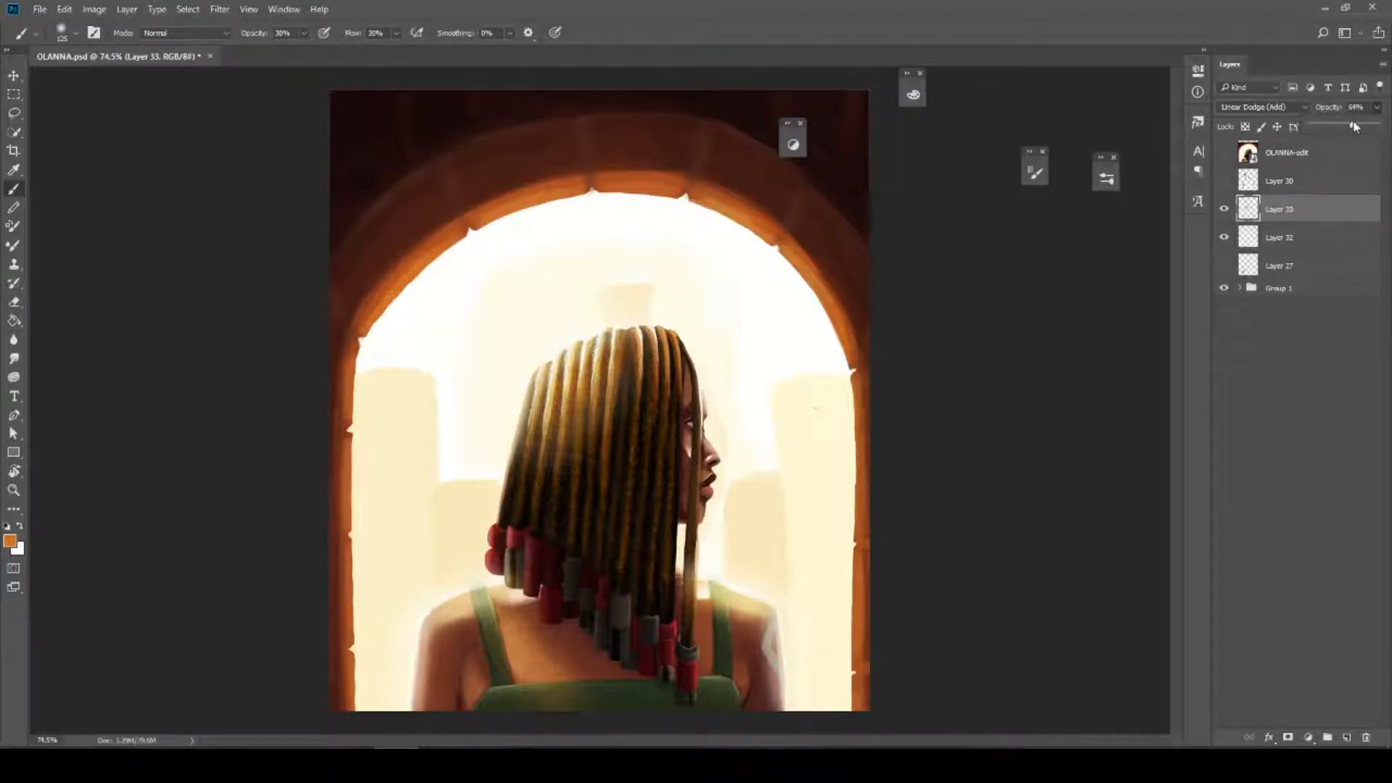
click(1276, 107)
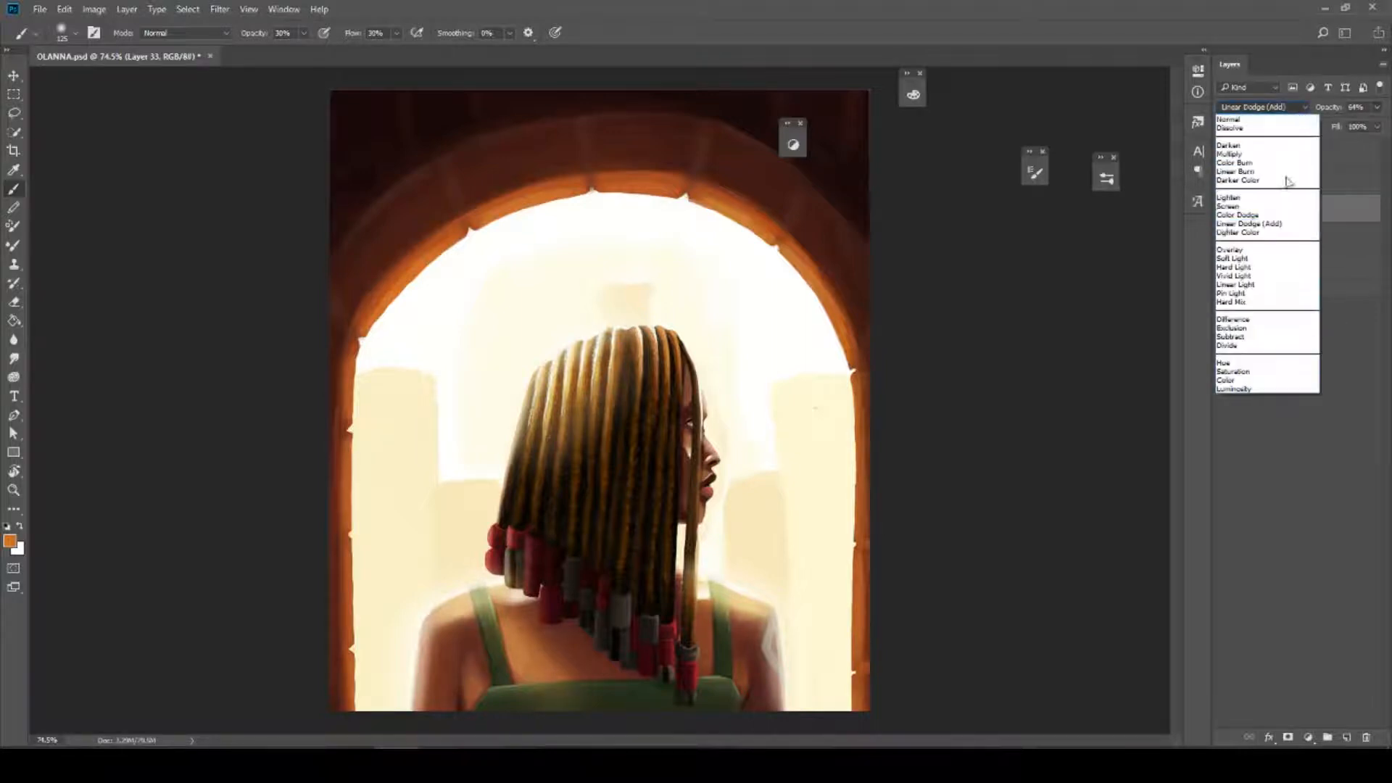
click(1239, 215)
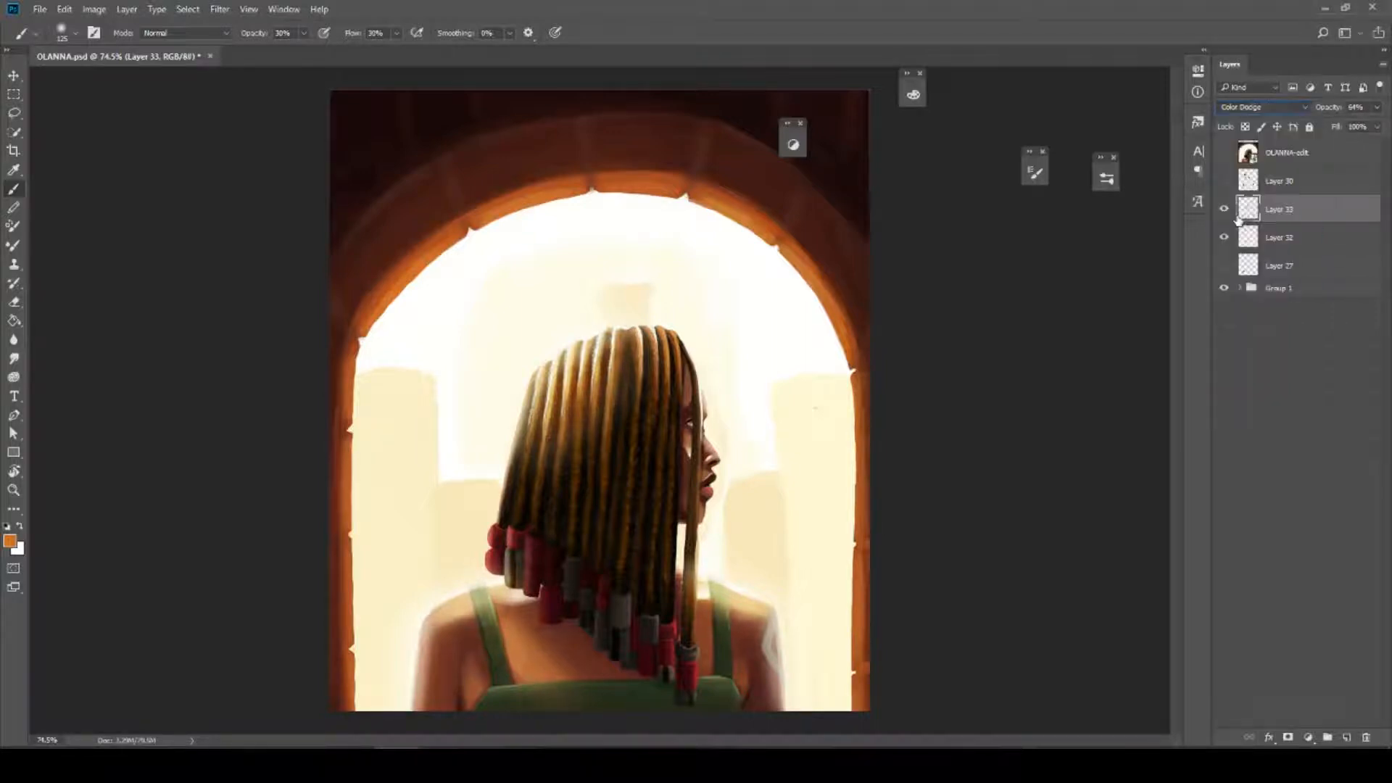
click(1289, 108)
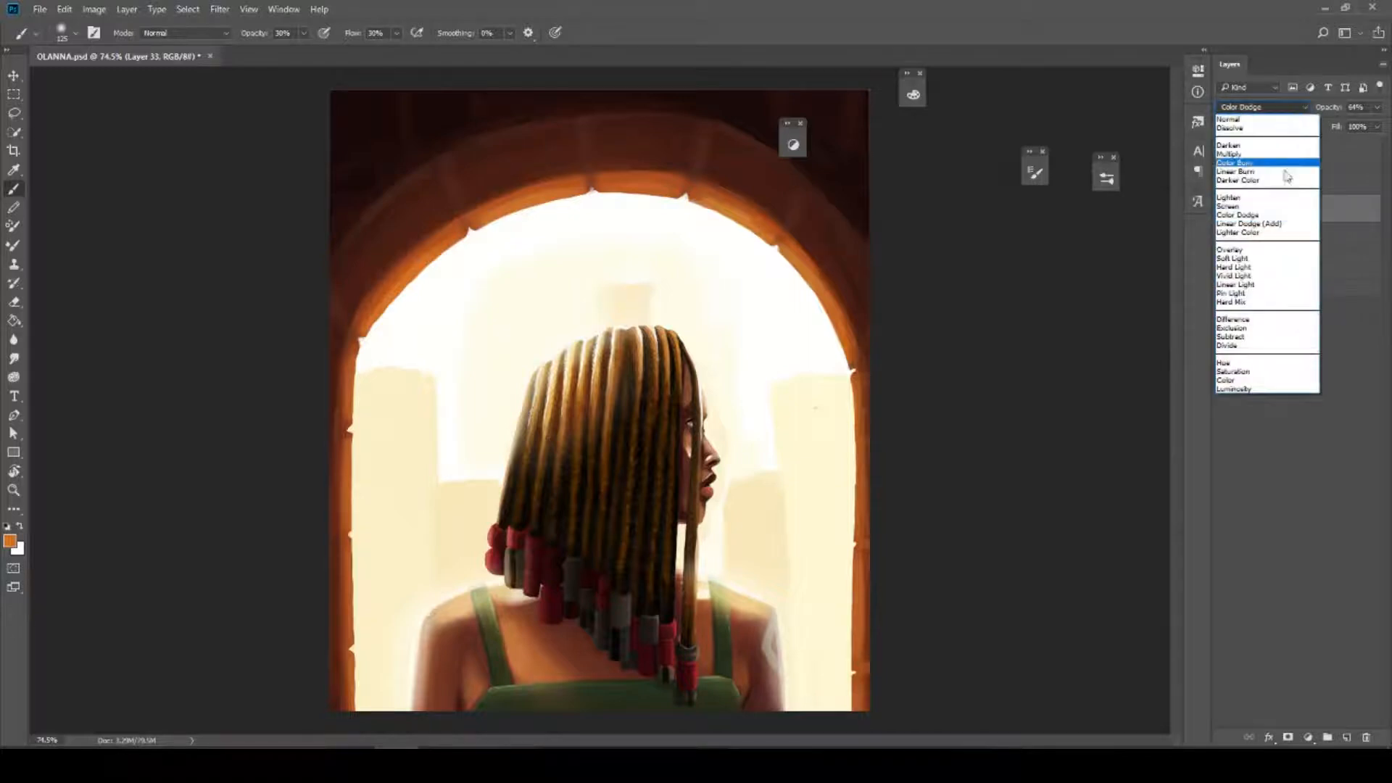
click(1268, 225)
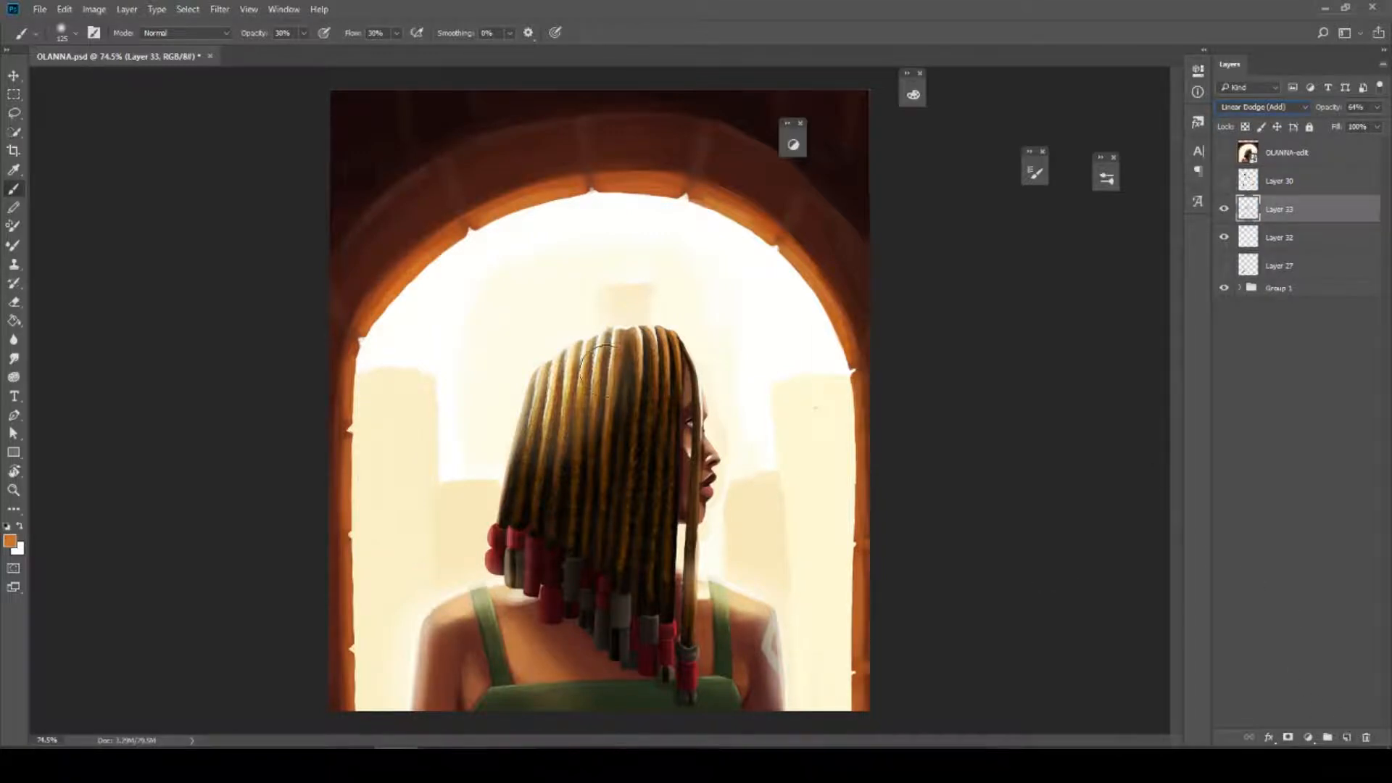
Add a new Color Dodge layer above Layer 33 and paint soft orange glow across the shoulders, back and green dress
click(1345, 738)
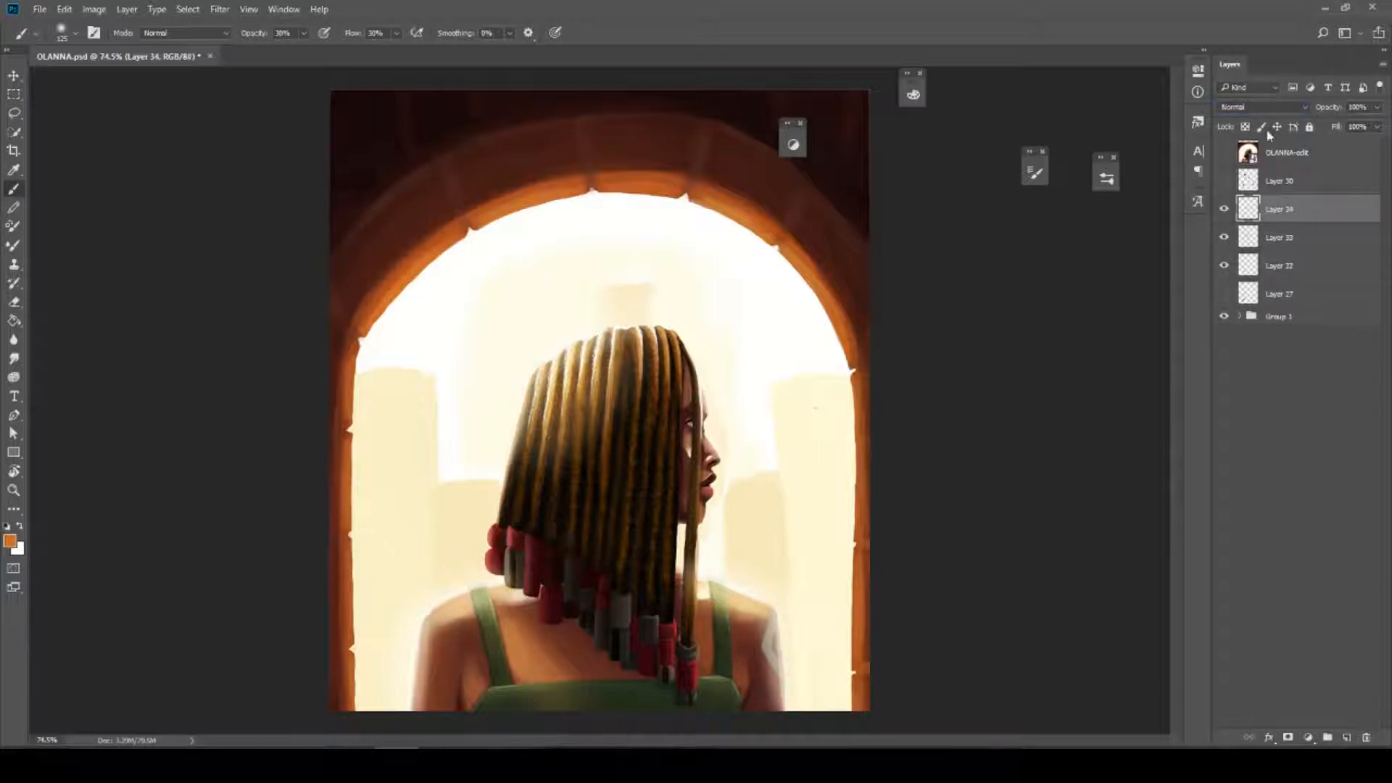
click(1288, 109)
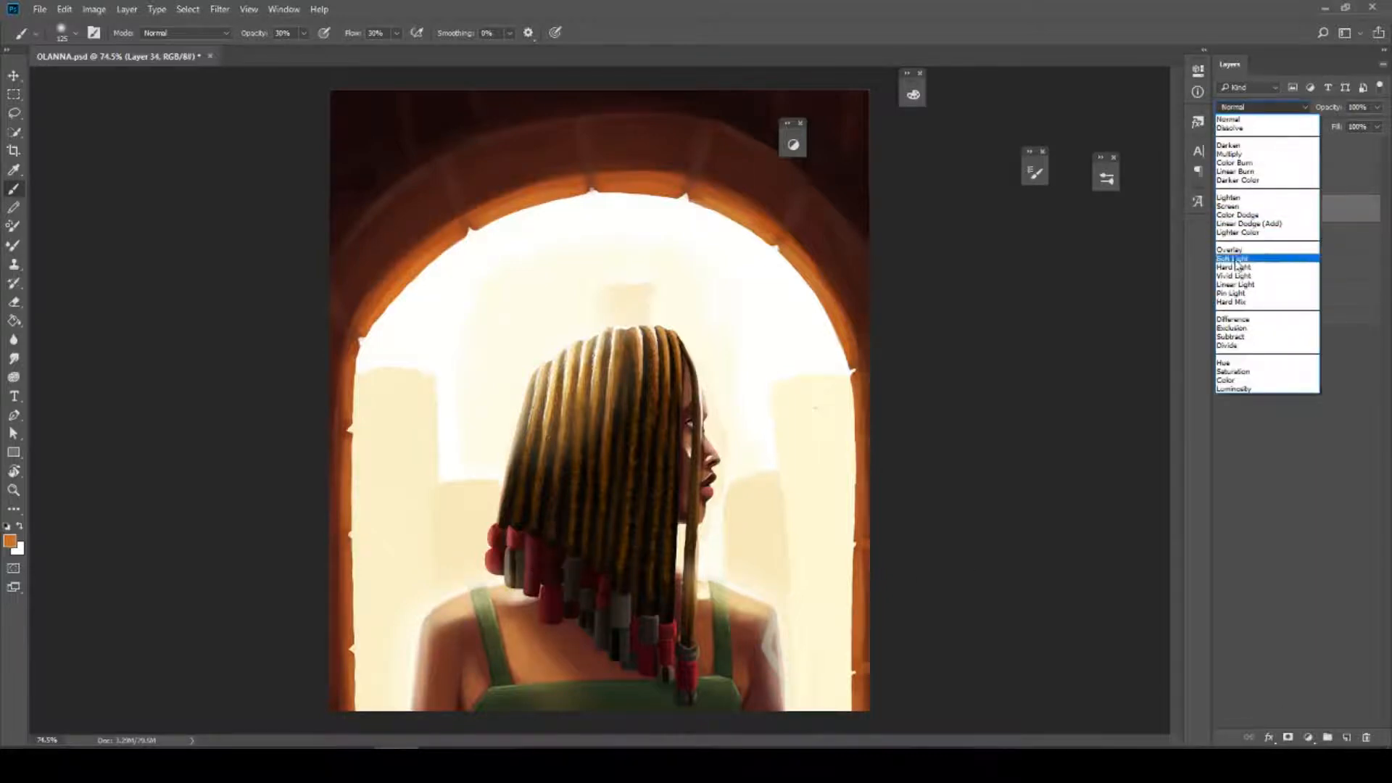
click(1262, 216)
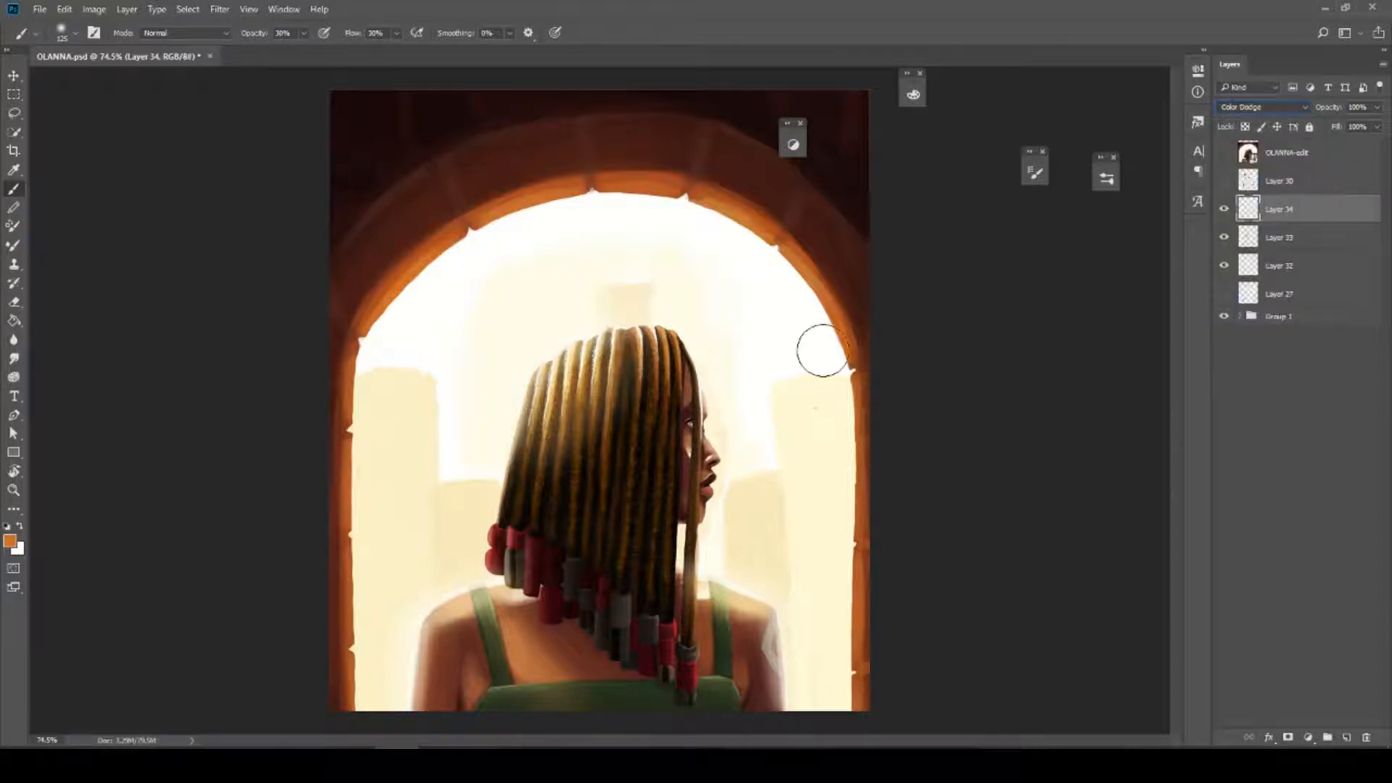
mouse_move(449, 722)
mouse_down()
mouse_move(531, 668)
mouse_move(732, 647)
mouse_up()
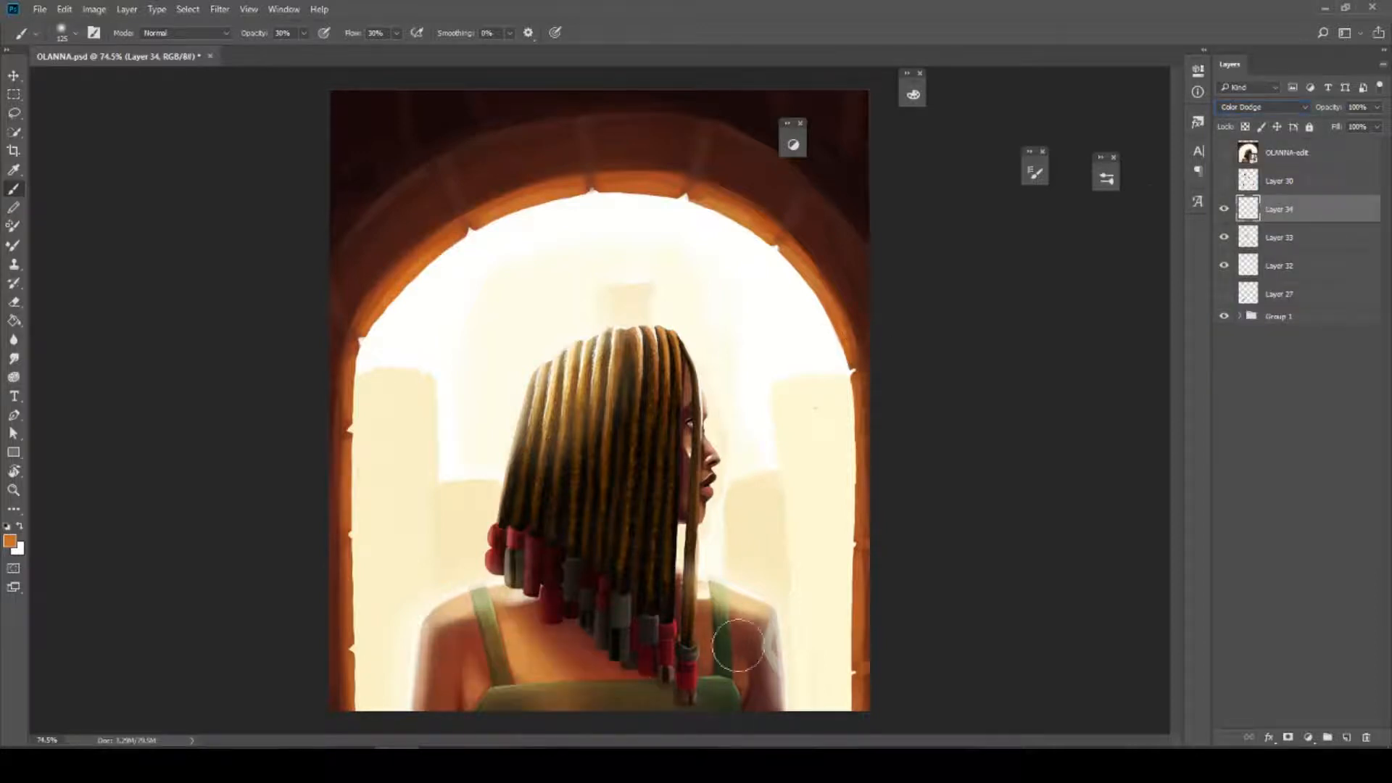
Reduce Layer 34's opacity to 52% to soften the orange glow on the back and dress
click(1377, 107)
drag(1379, 125, 1346, 127)
click(615, 638)
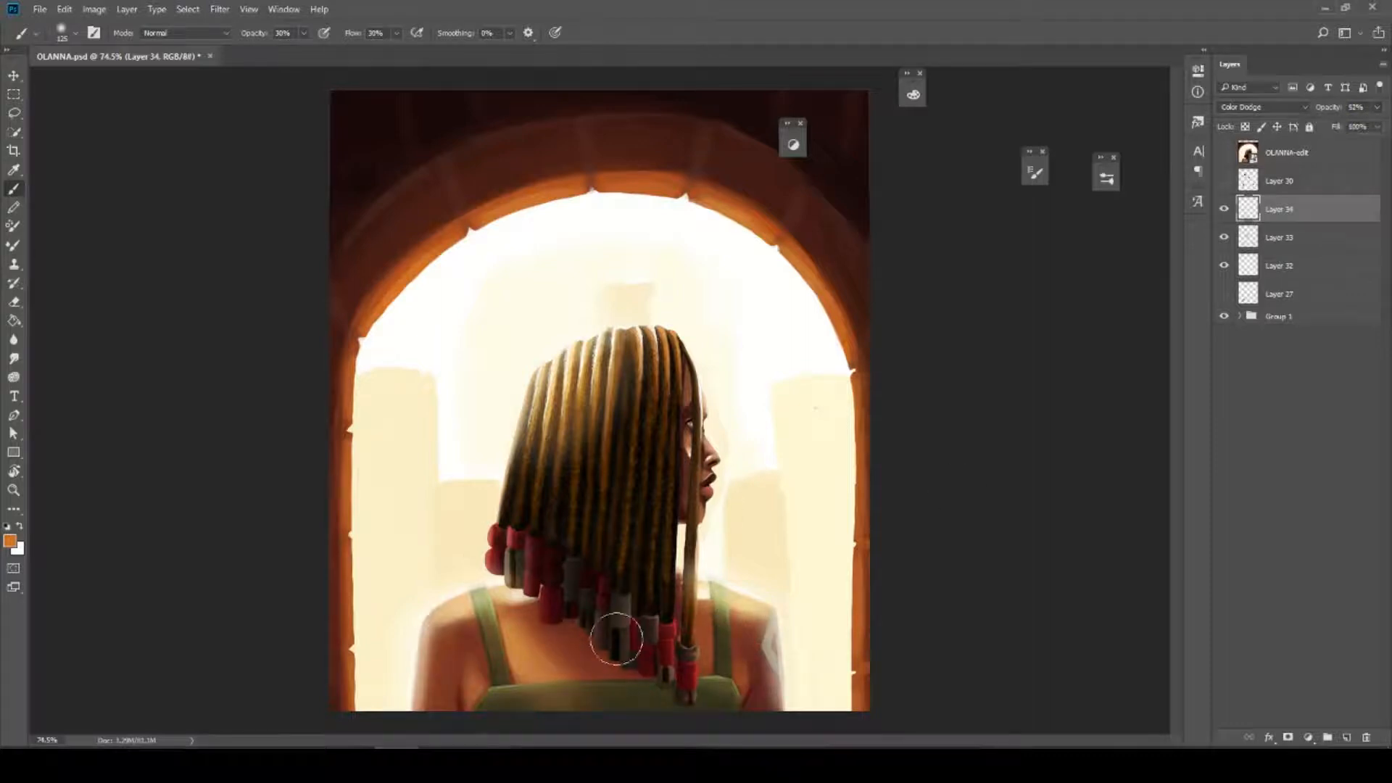
Add a new layer above Layer 34, sample the red of the lowest hair bead and raise its brightness to 69%
click(1347, 738)
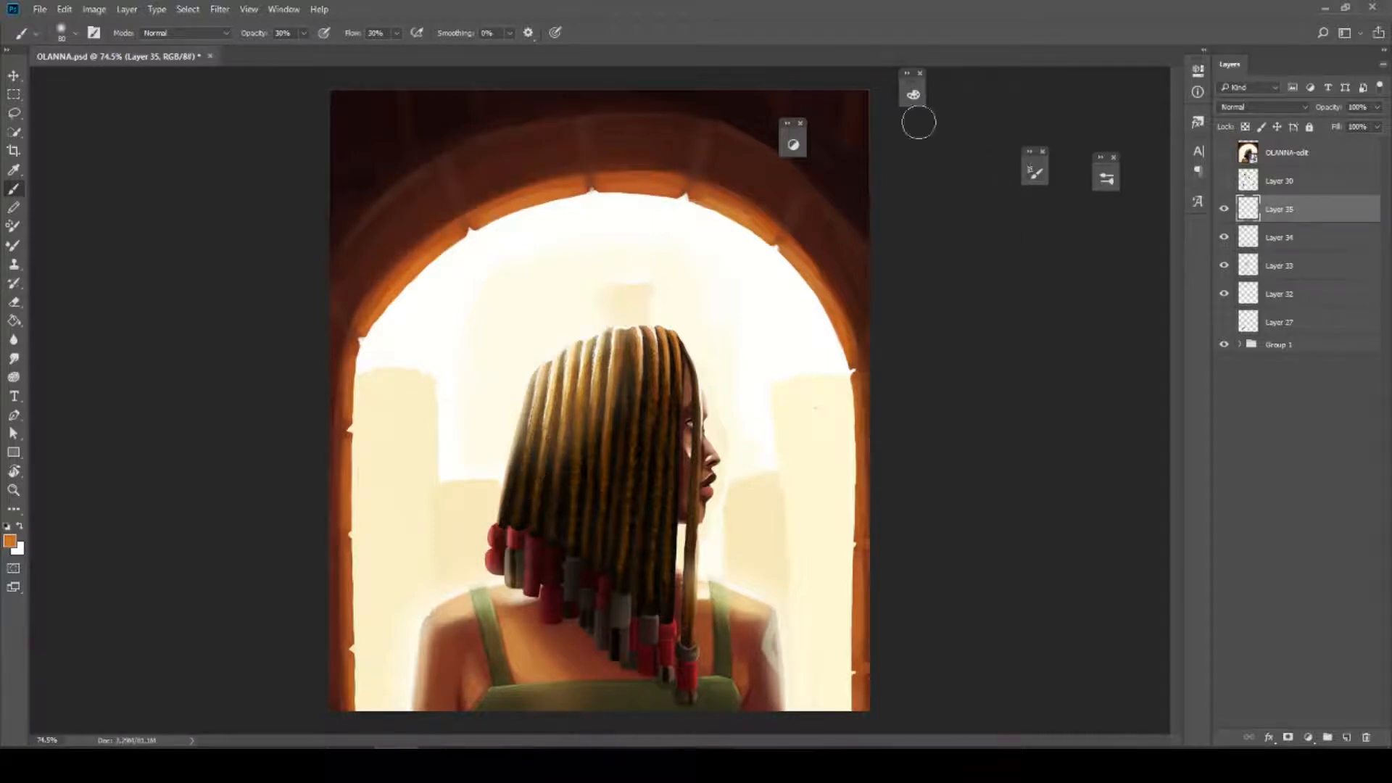
click(914, 95)
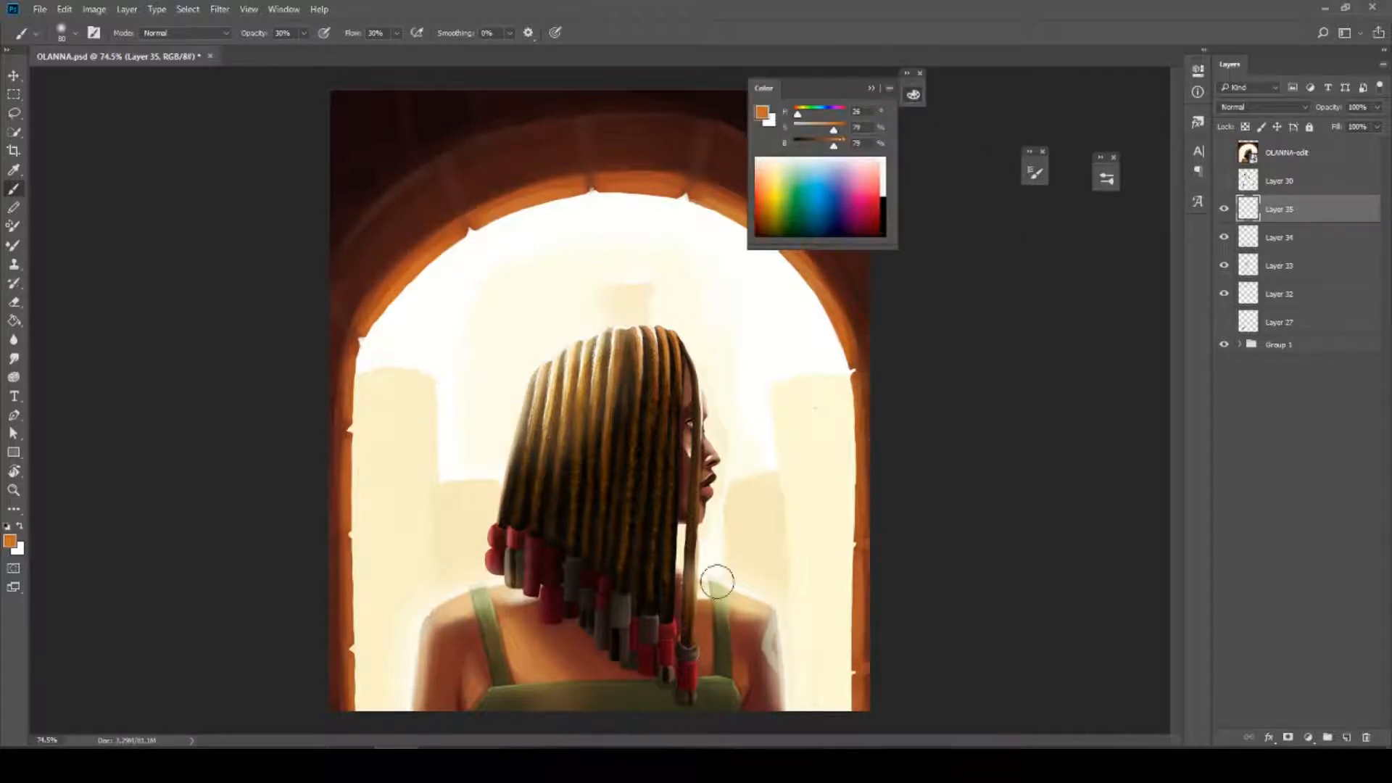
key(alt)
alt+click(692, 661)
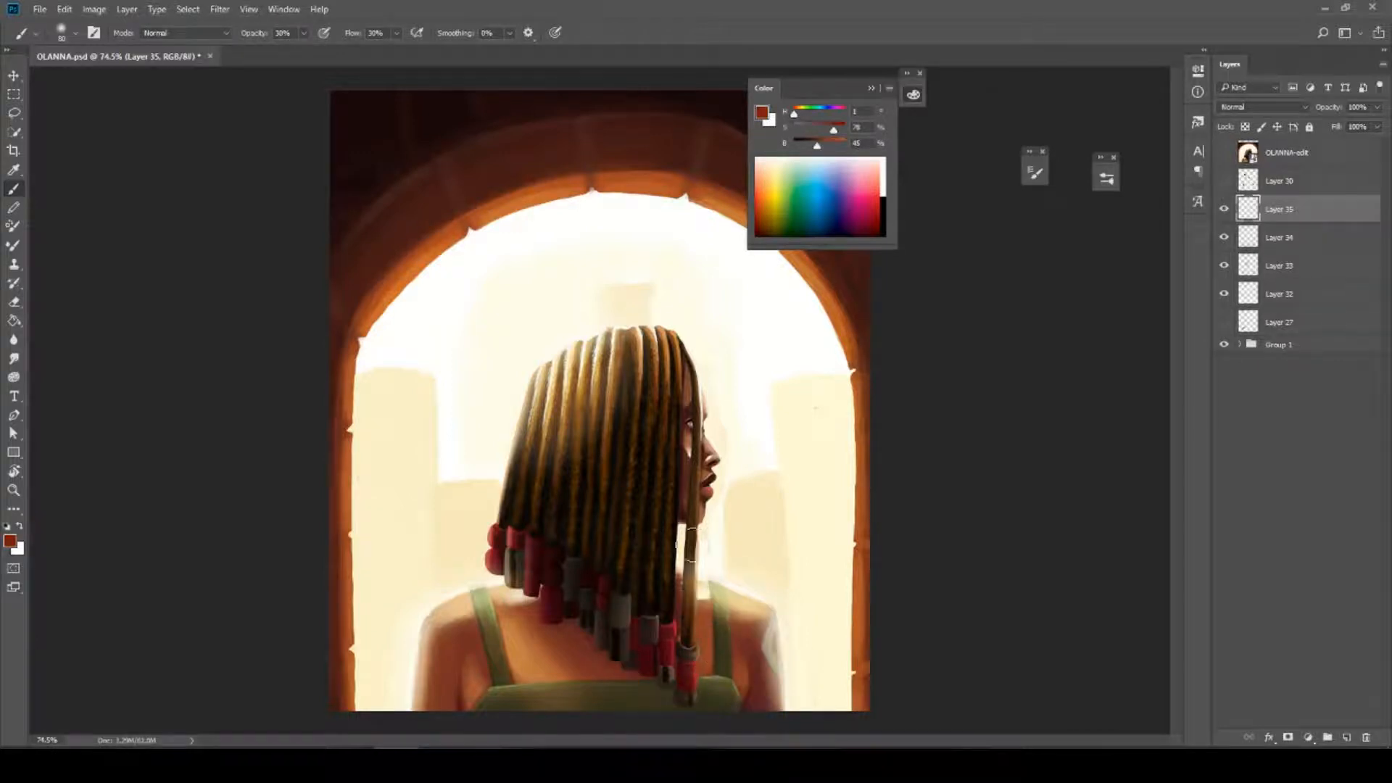
drag(817, 146, 831, 151)
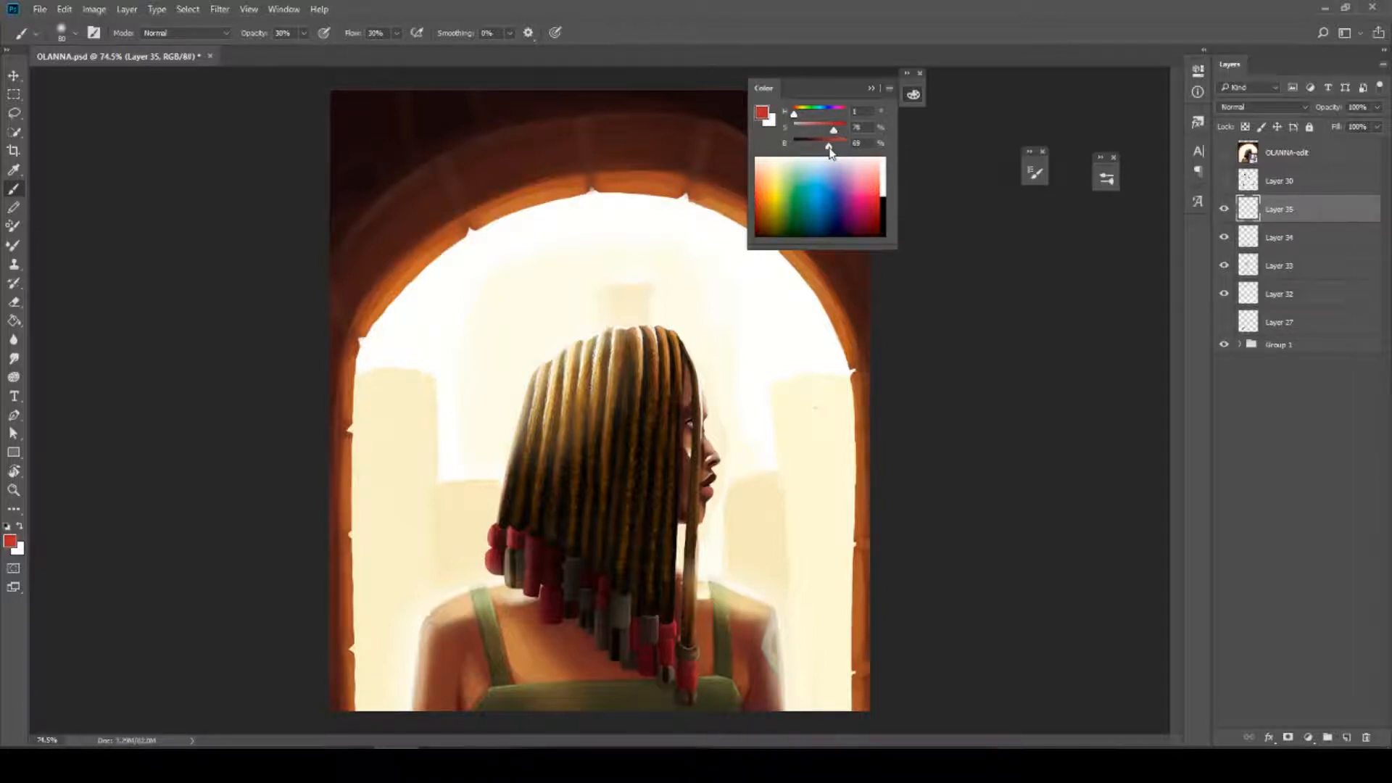
Set Layer 35's blend mode to Color Dodge and shift the brush colour to a brighter pinkish red with 84% brightness
click(1287, 110)
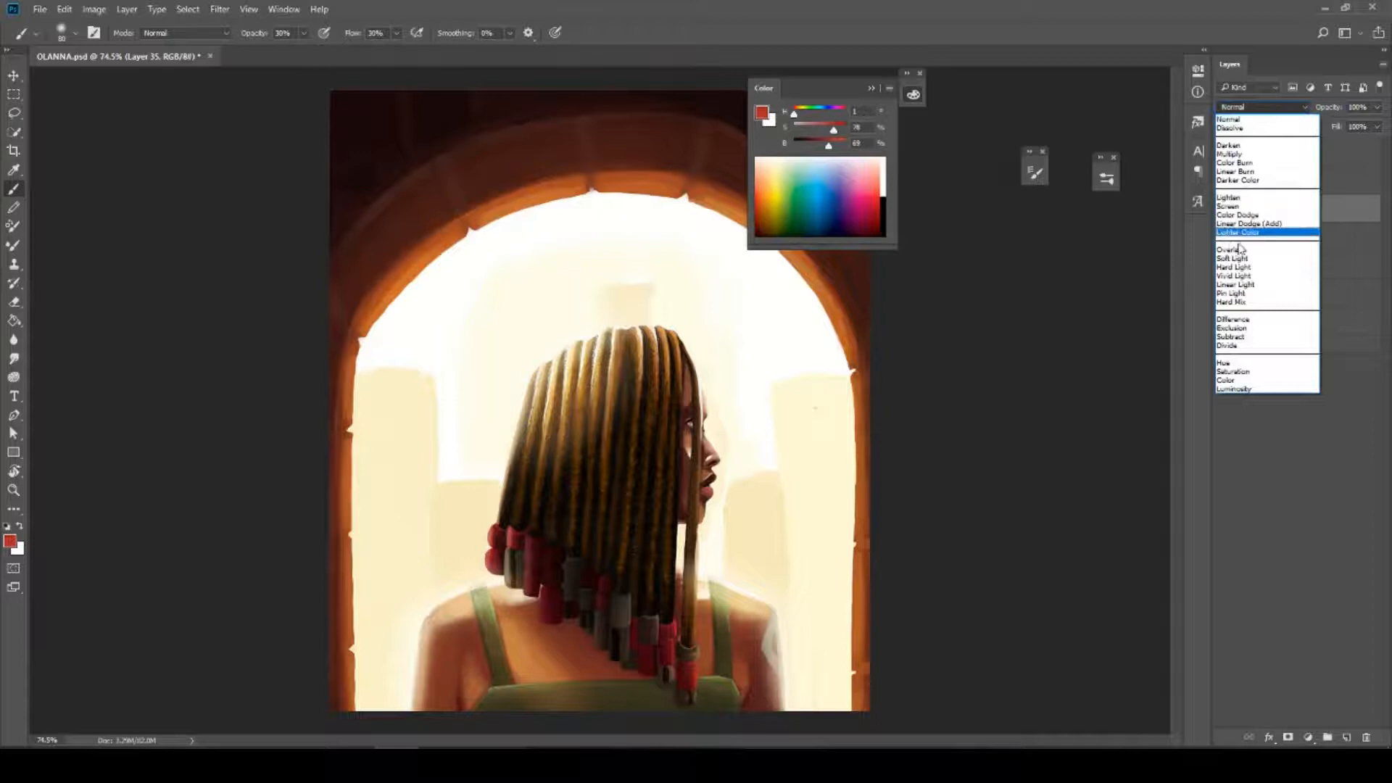
click(1240, 215)
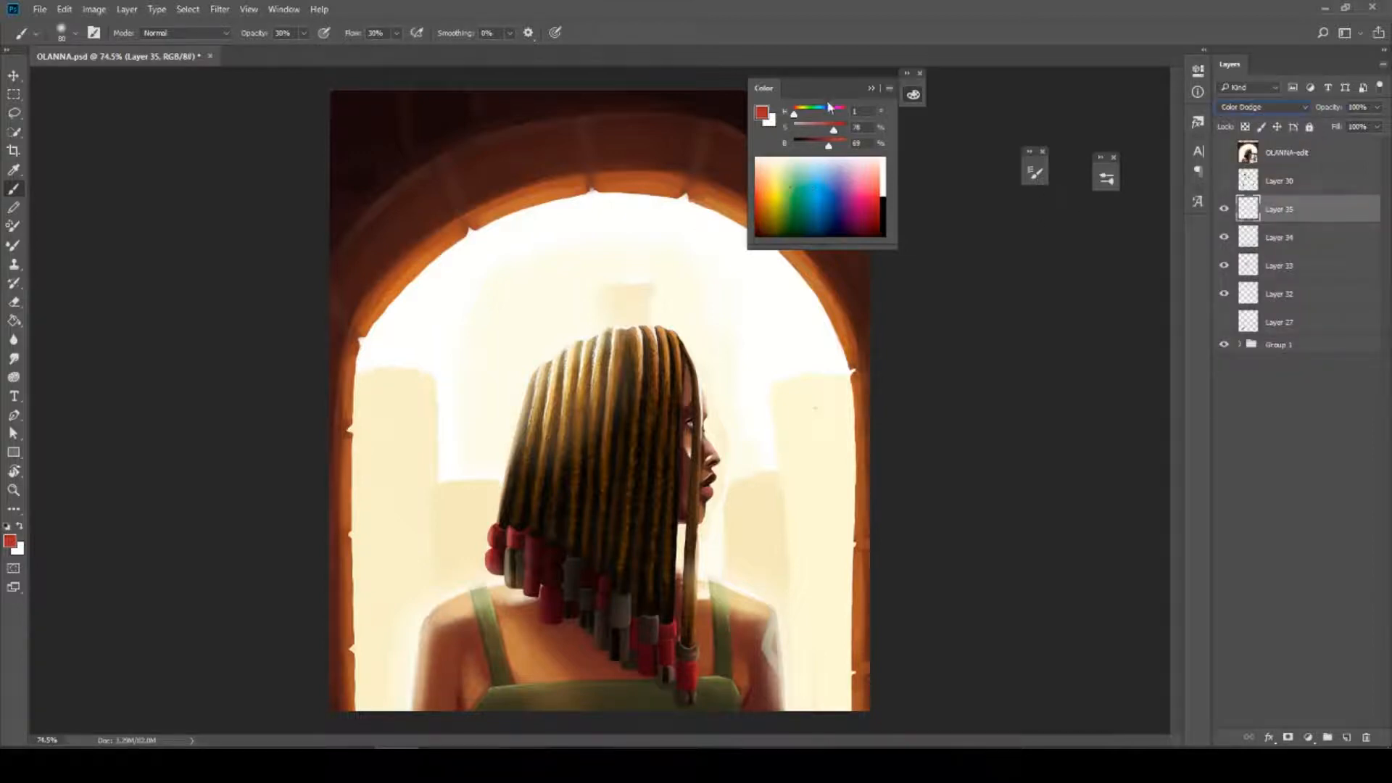
mouse_move(834, 129)
mouse_down()
mouse_move(837, 151)
mouse_move(831, 140)
mouse_up()
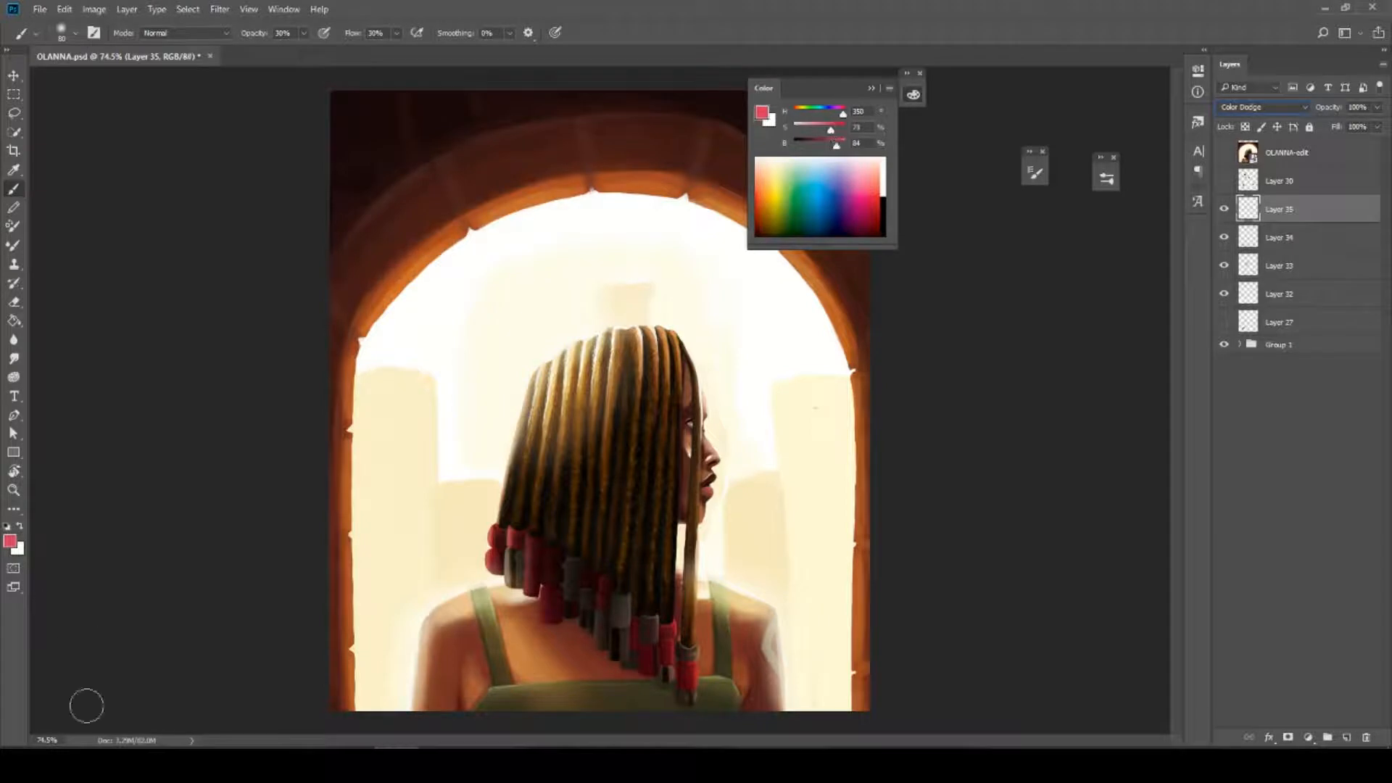
Enlarge the Soft Round brush and paint a pinkish-red glow over the shoulder, back and dress on Layer 35
drag(445, 643, 438, 628)
click(1107, 181)
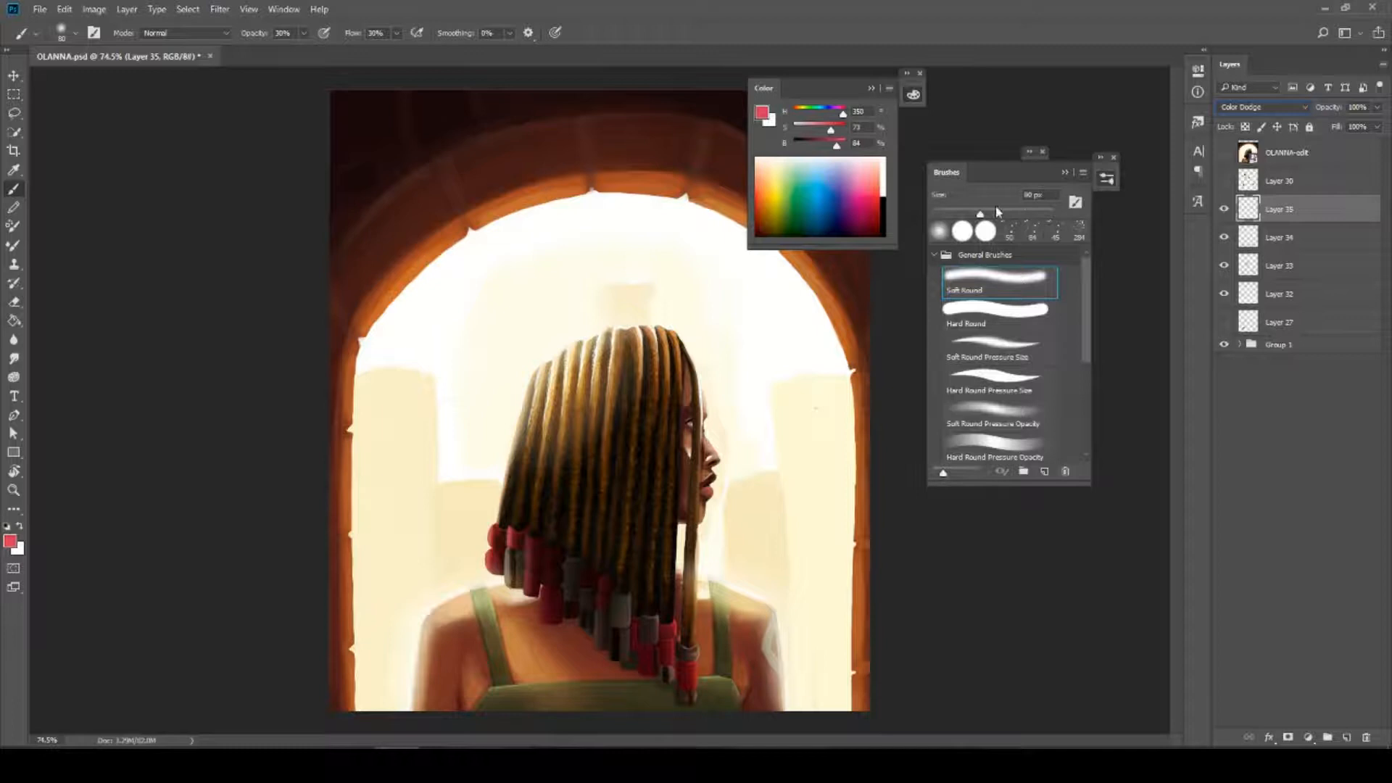
click(996, 213)
mouse_move(475, 613)
mouse_down()
mouse_move(504, 630)
mouse_move(496, 619)
mouse_move(526, 659)
mouse_move(467, 642)
mouse_up()
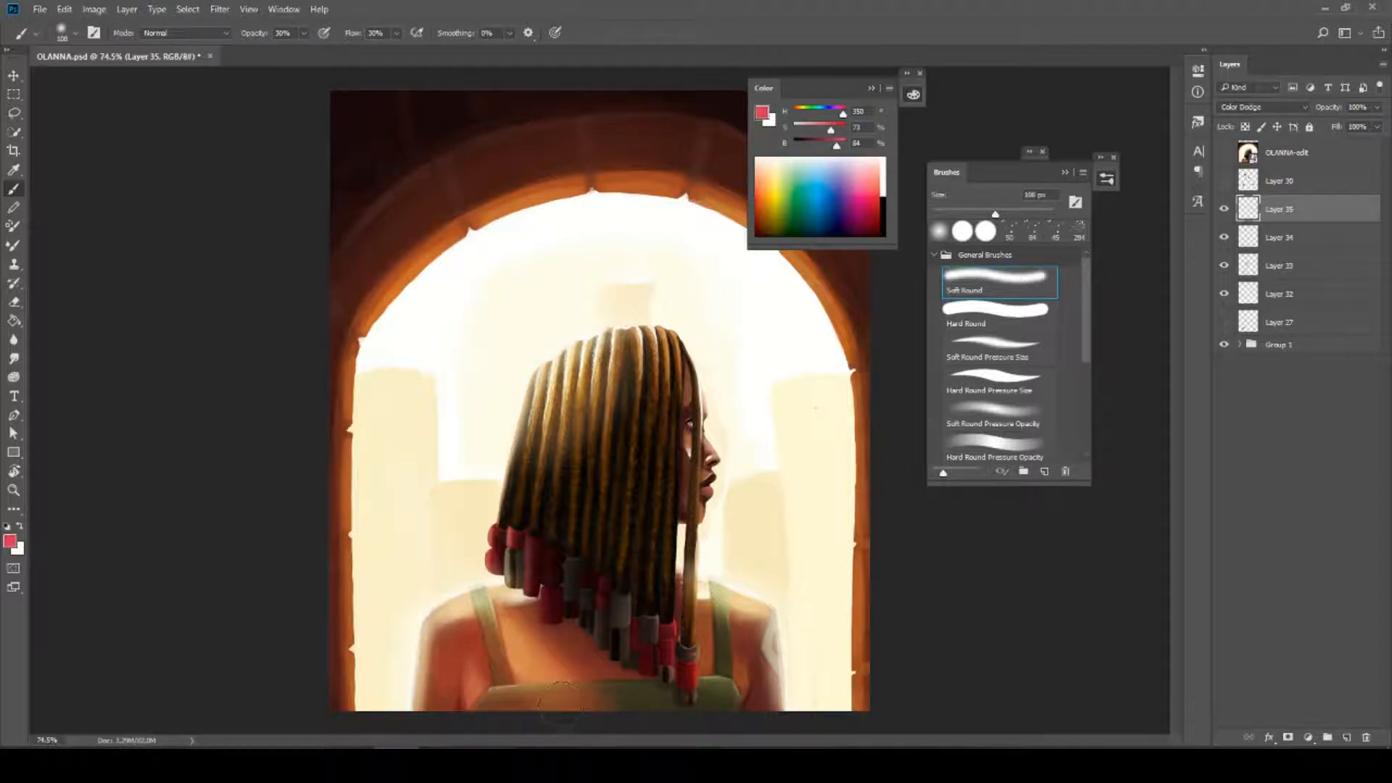
mouse_move(532, 663)
mouse_down()
mouse_move(498, 657)
mouse_move(535, 670)
mouse_up()
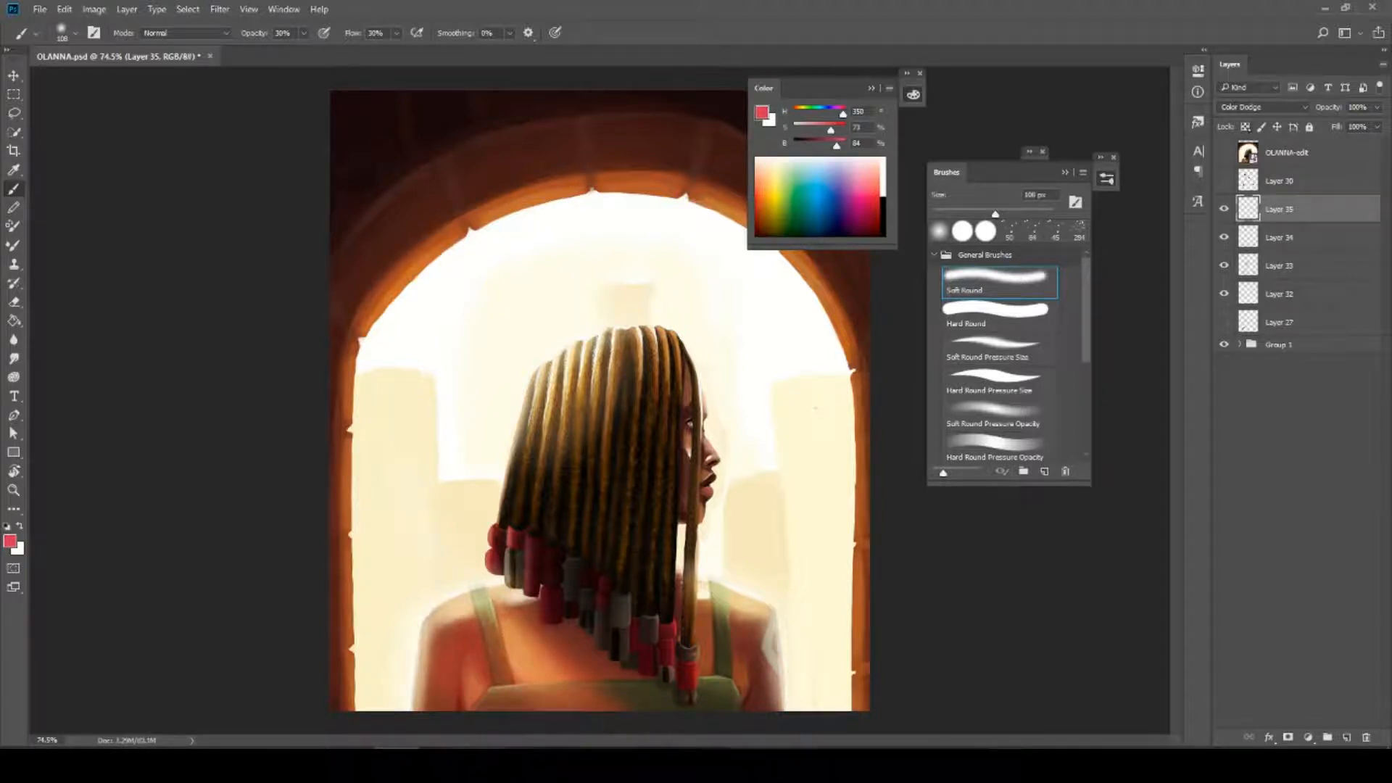
Lower Layer 35's opacity to 20% and put away the colour and brush settings
click(1377, 109)
click(1338, 127)
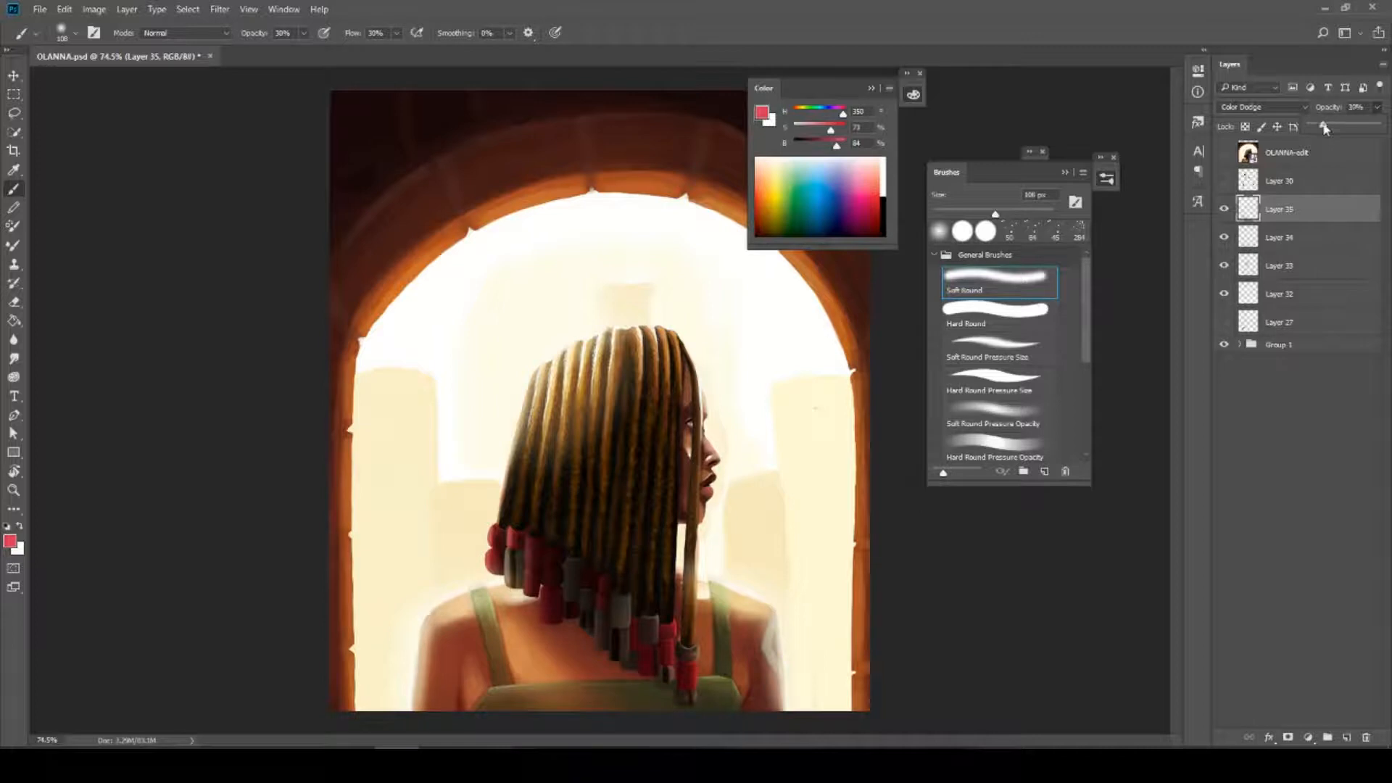
double_click(870, 88)
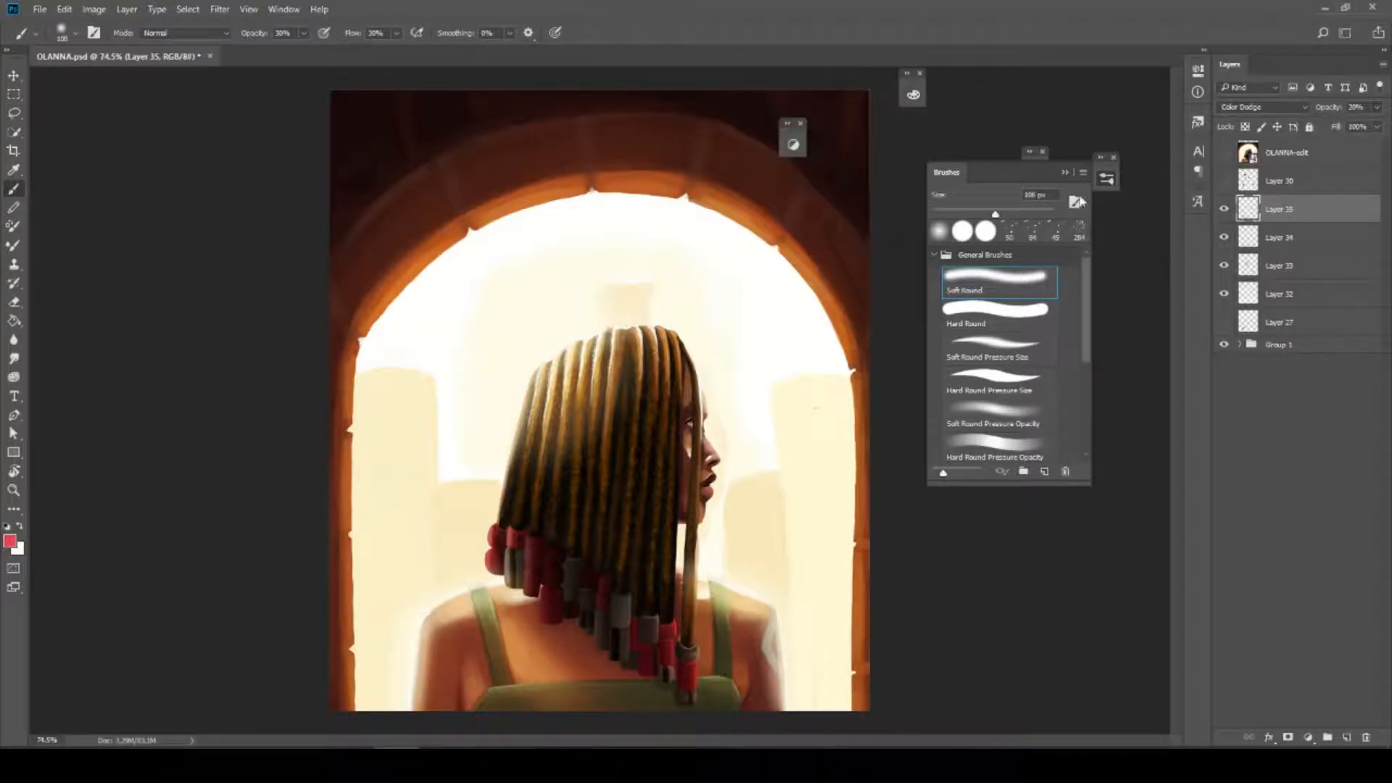
click(1064, 172)
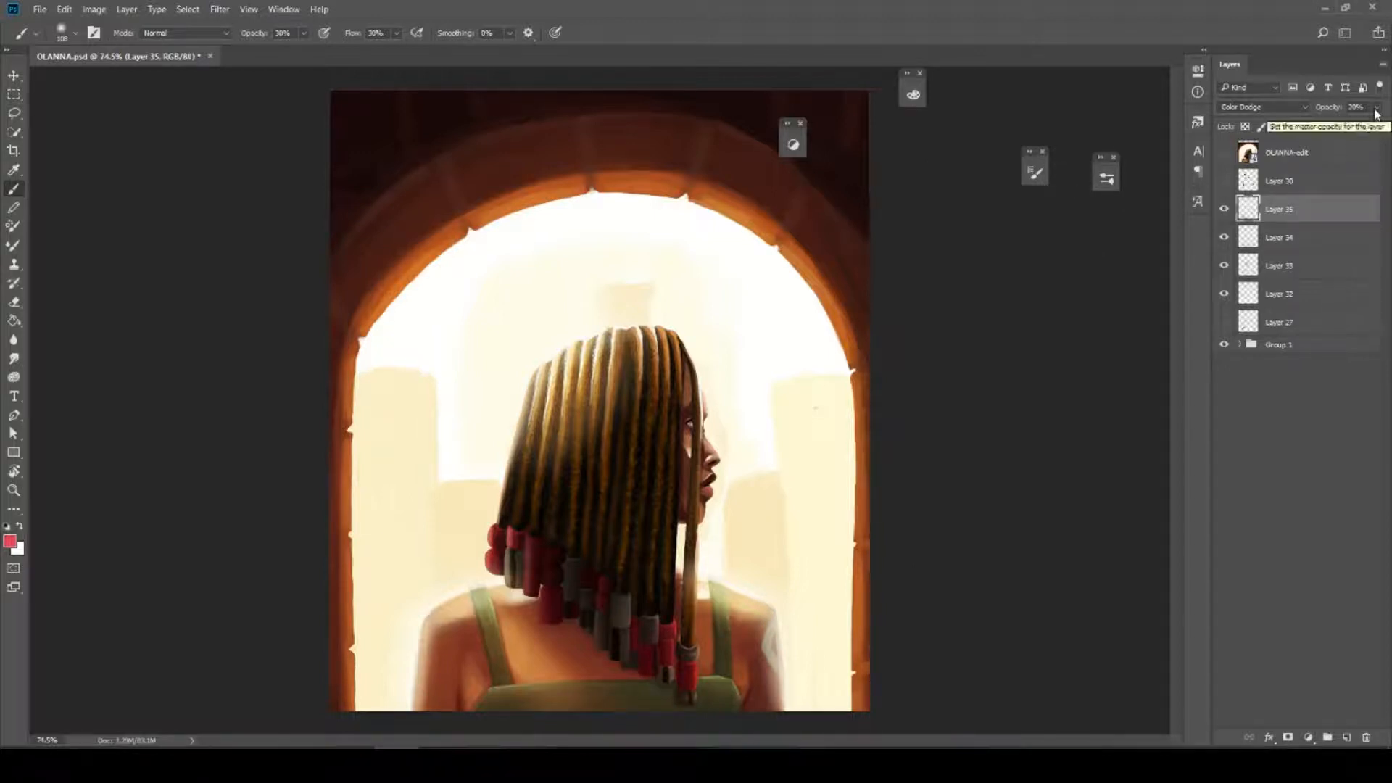
Add a new layer above Layer 35 and change the brush colour to near white
click(1346, 739)
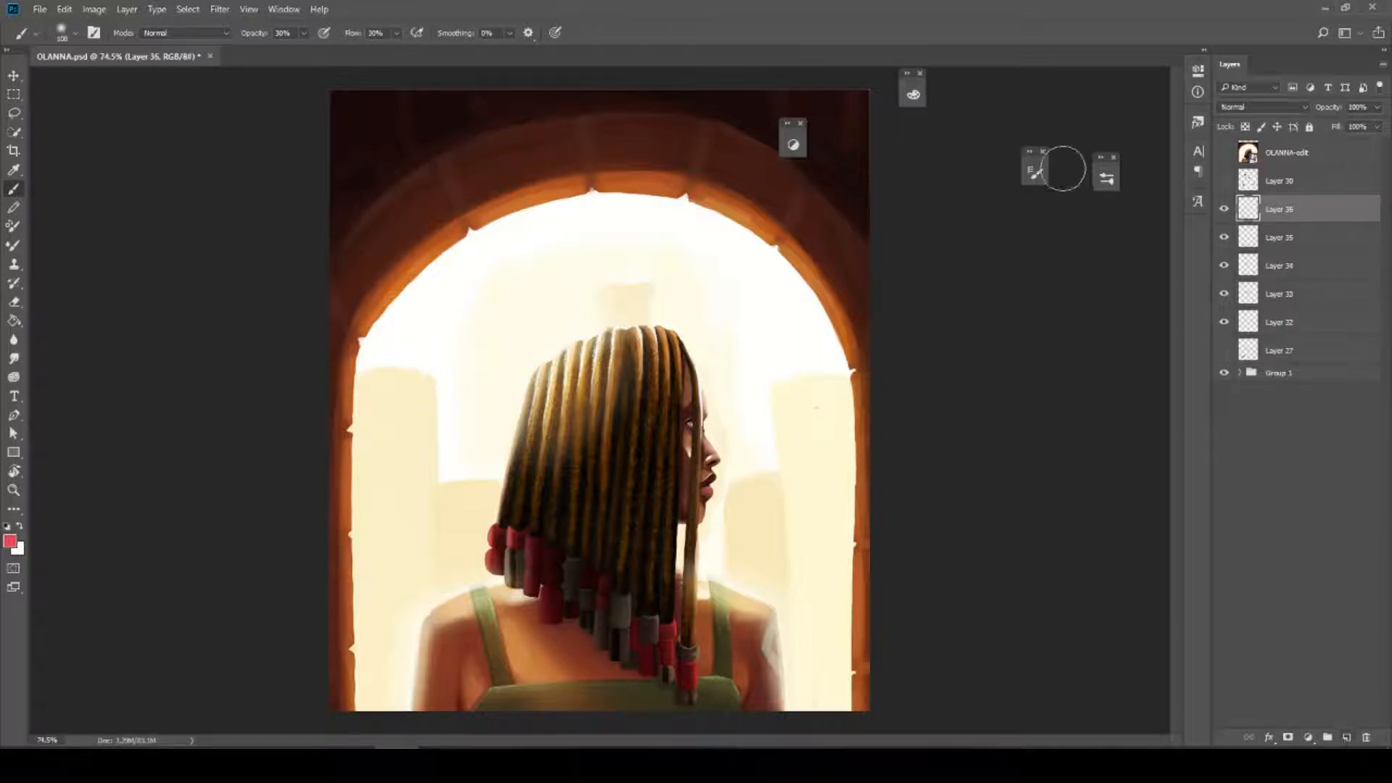
click(913, 94)
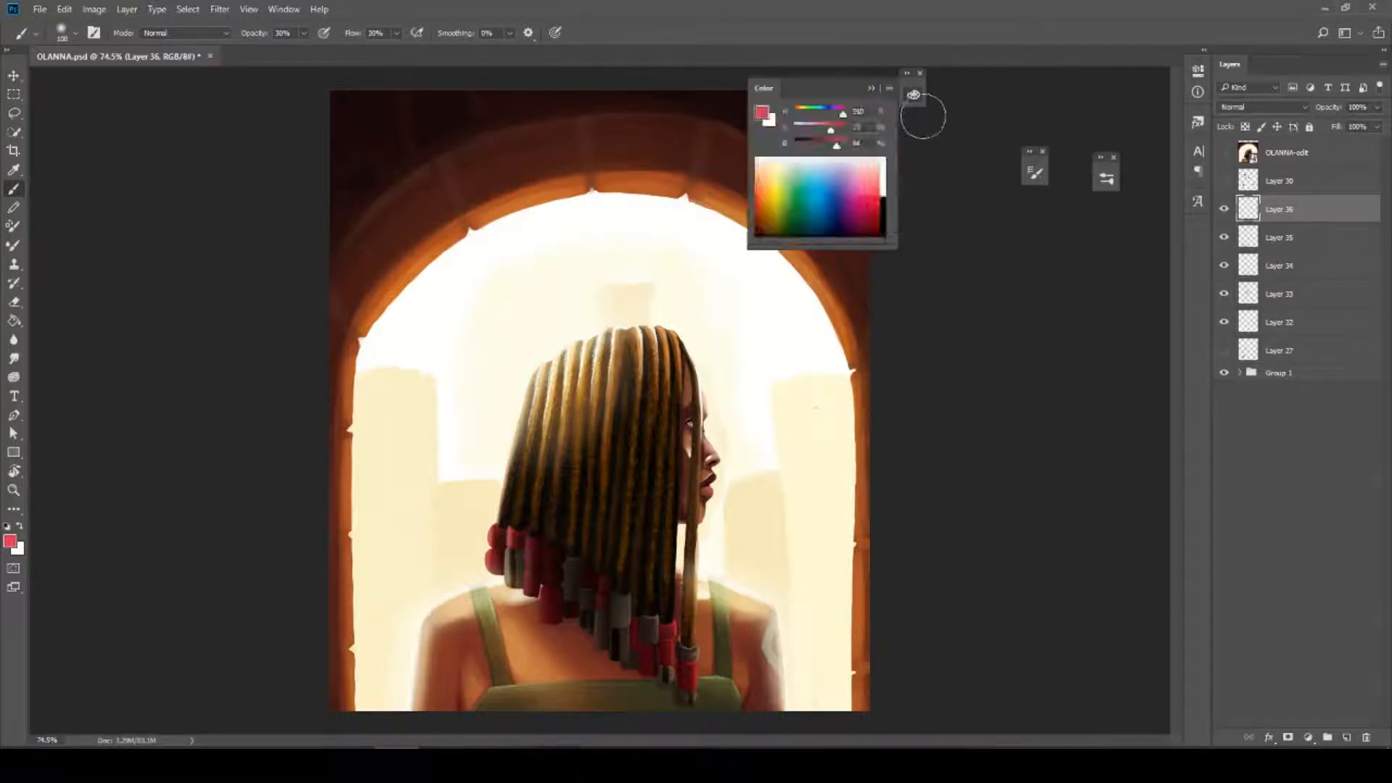
click(884, 169)
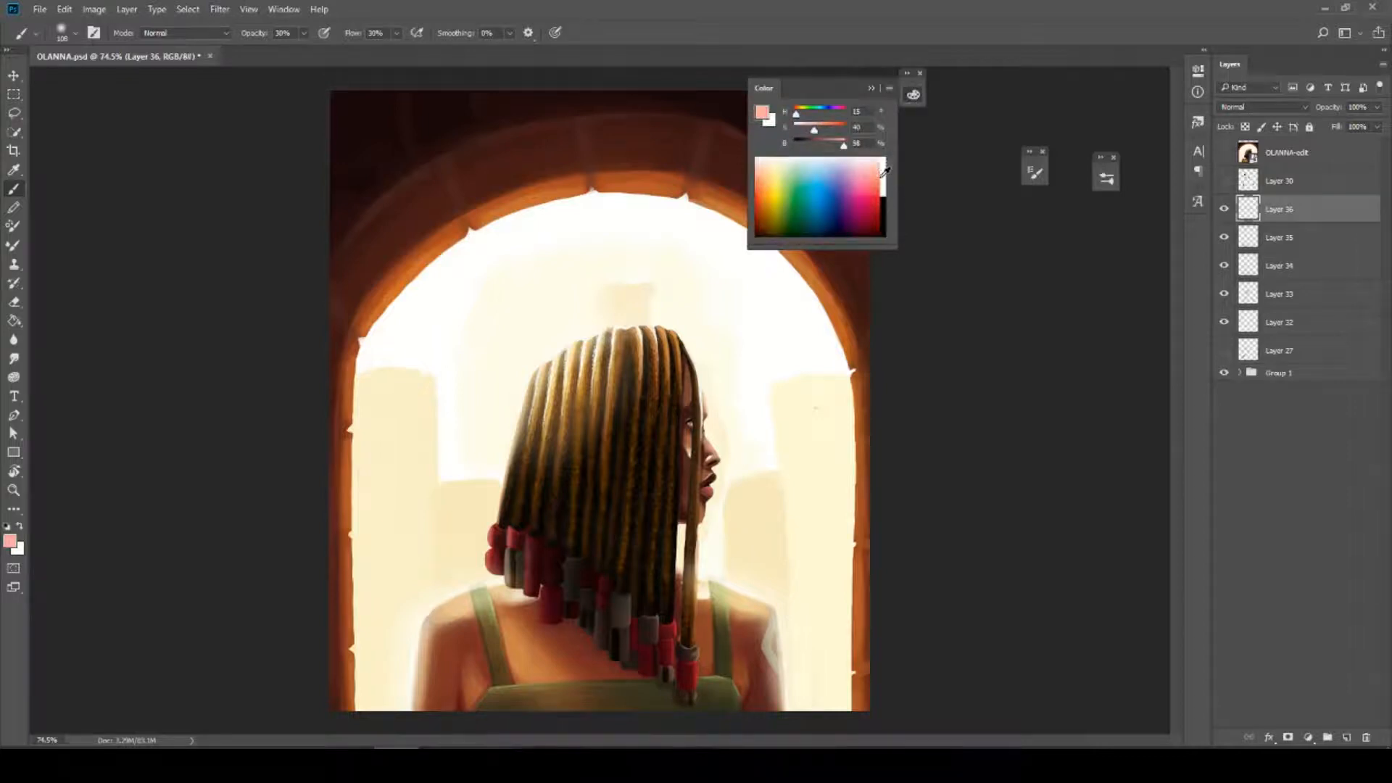
click(884, 177)
click(872, 88)
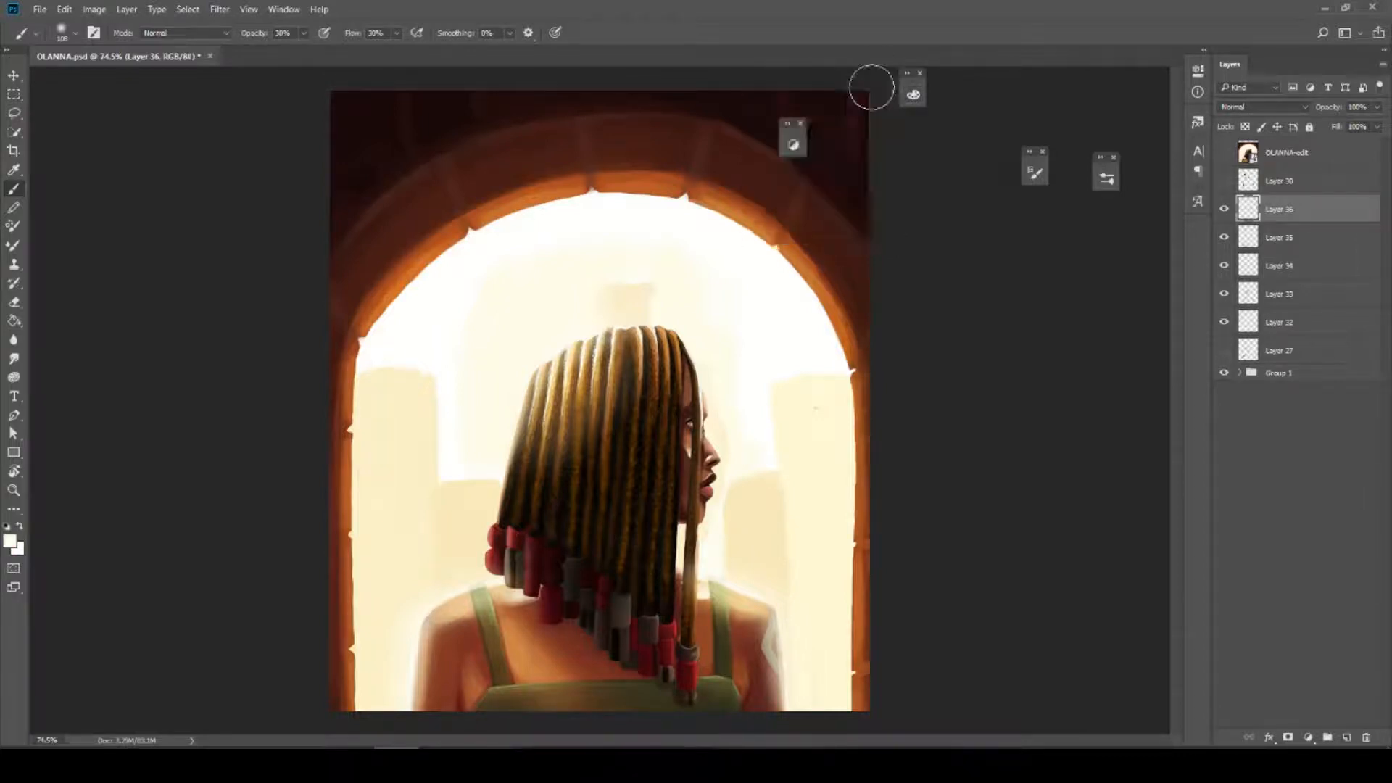
Try a near-white glow along the face profile with a much smaller brush, and undo the stroke
key(bracketleft)
key(bracketleft)
key(bracketleft)
key(bracketleft)
key(bracketleft)
key(bracketleft)
key(bracketleft)
key(bracketleft)
key(bracketright)
key(ctrl)
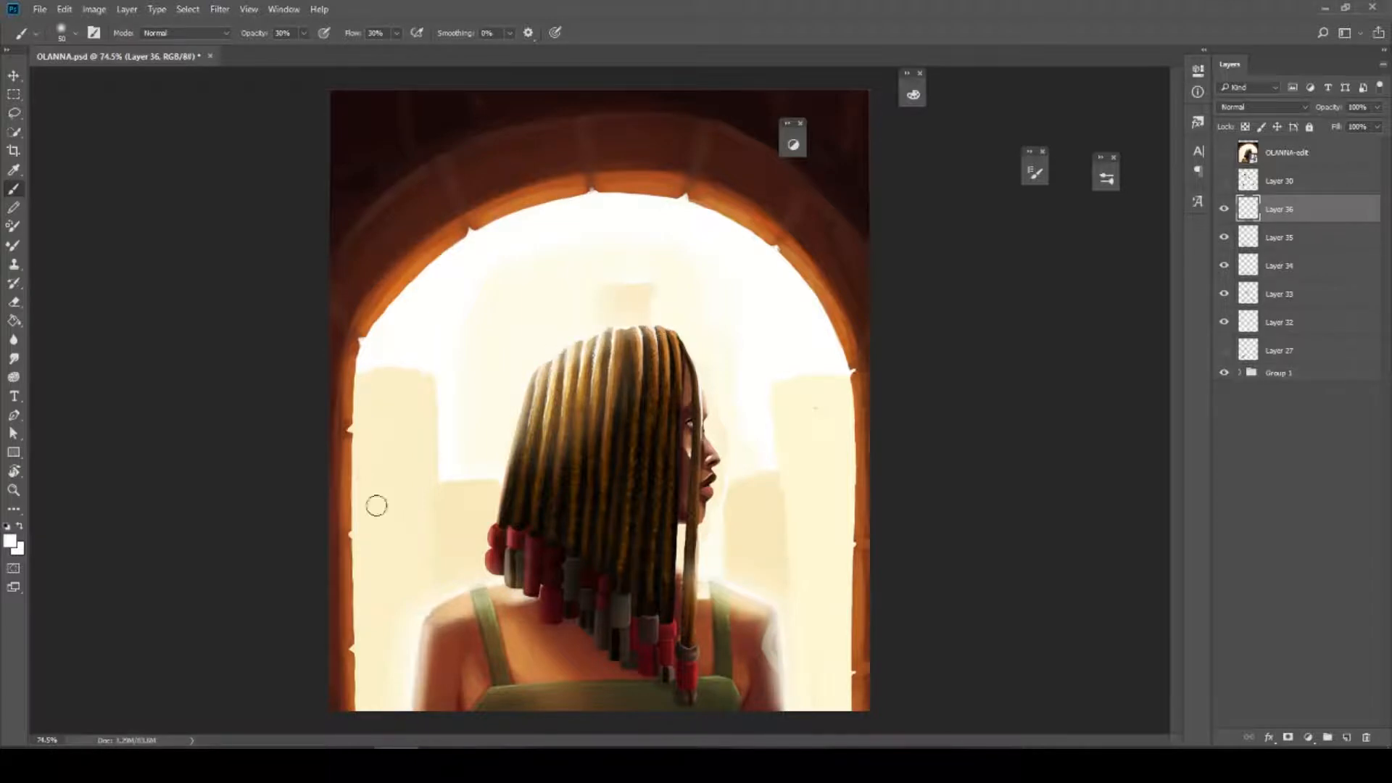
drag(715, 498, 714, 473)
key(ctrl+alt+z)
Sample pale cream from the backlight beside the shoulder and brush a soft glow down the face profile on Layer 36
alt+click(790, 602)
drag(712, 403, 706, 464)
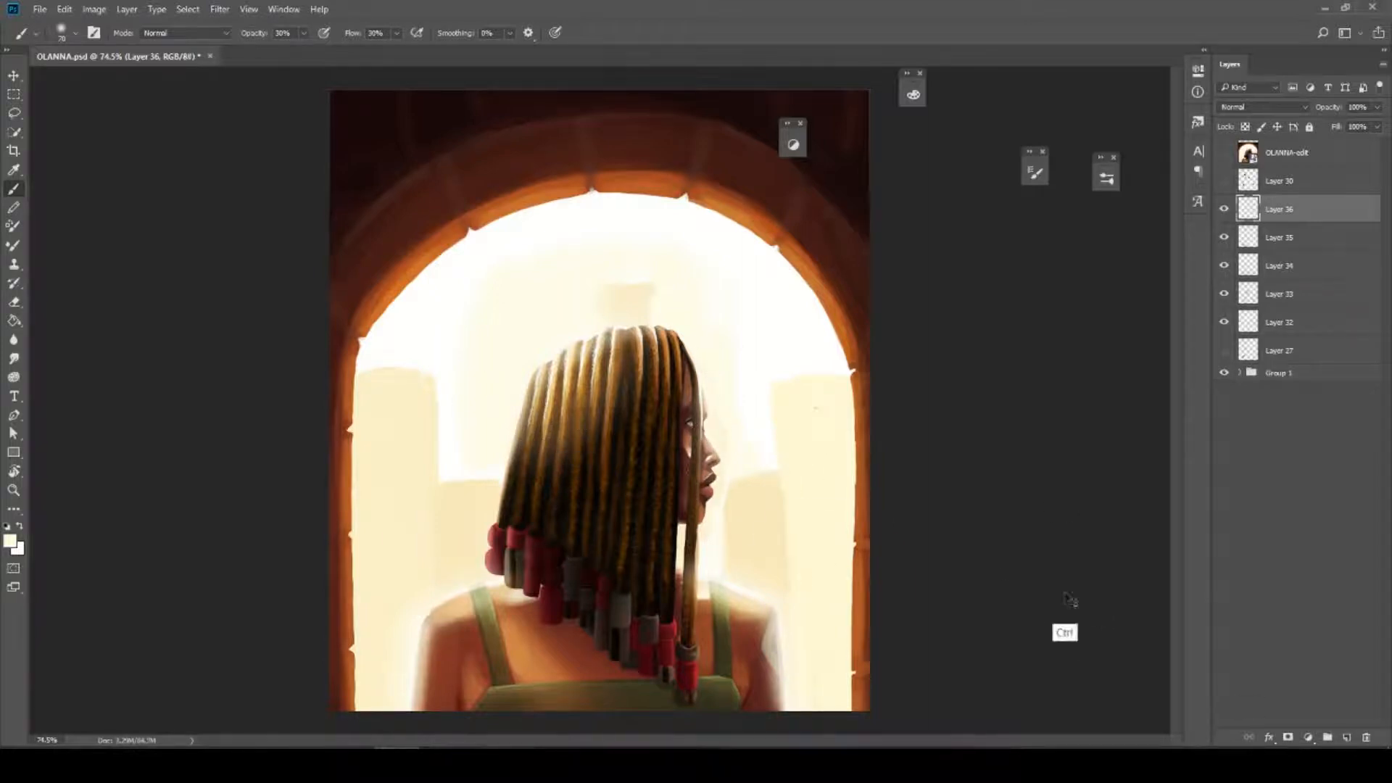
Add a new layer above Layer 36 and brush a pale cream glow down the side of the face
key(ctrl+z)
click(1346, 737)
drag(697, 384, 708, 507)
key(ctrl+z)
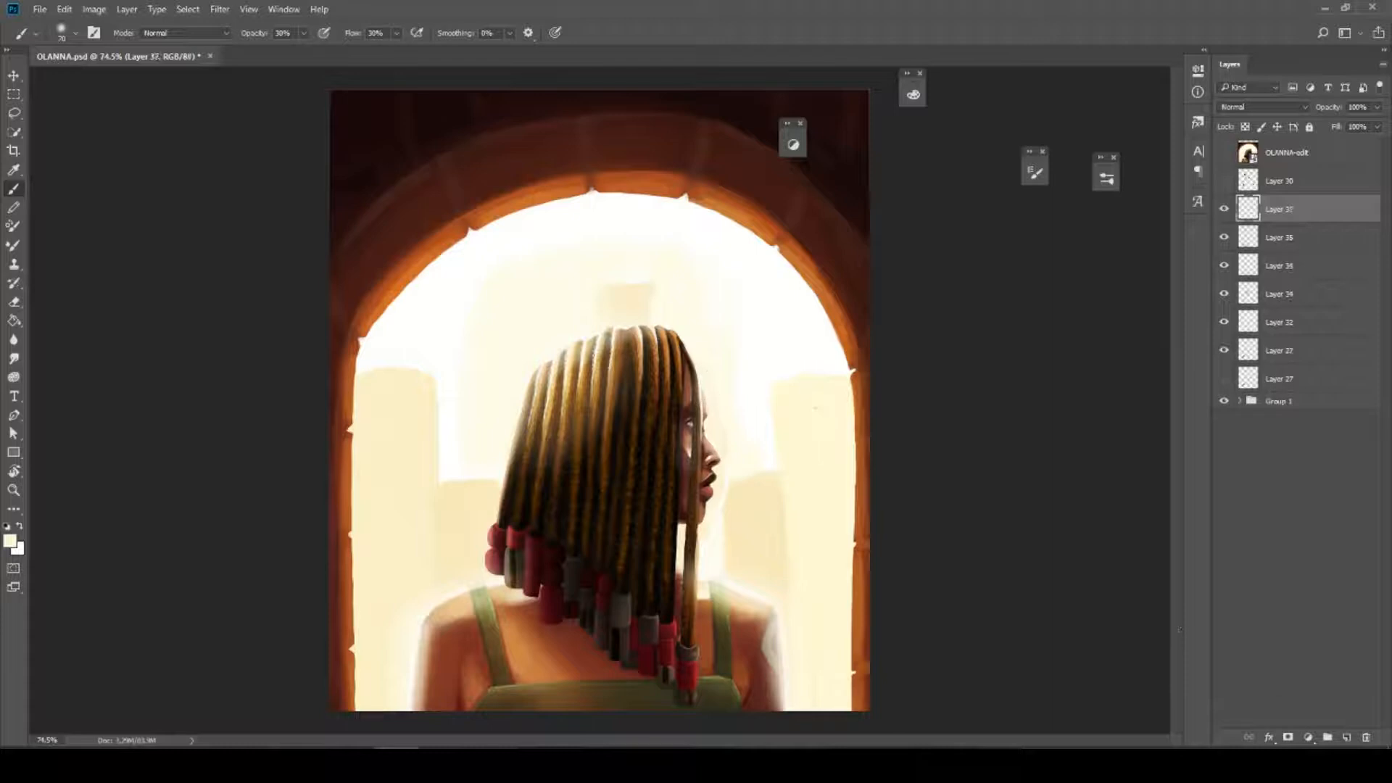
Try Layer 37 in blend modes from the dodge group back through Dissolve, return it to Normal, and add a new layer above it
click(1261, 106)
click(1234, 218)
key(Up)
key(Up)
key(Up)
key(Up)
key(Up)
key(Up)
key(Up)
key(Up)
key(Up)
key(Up)
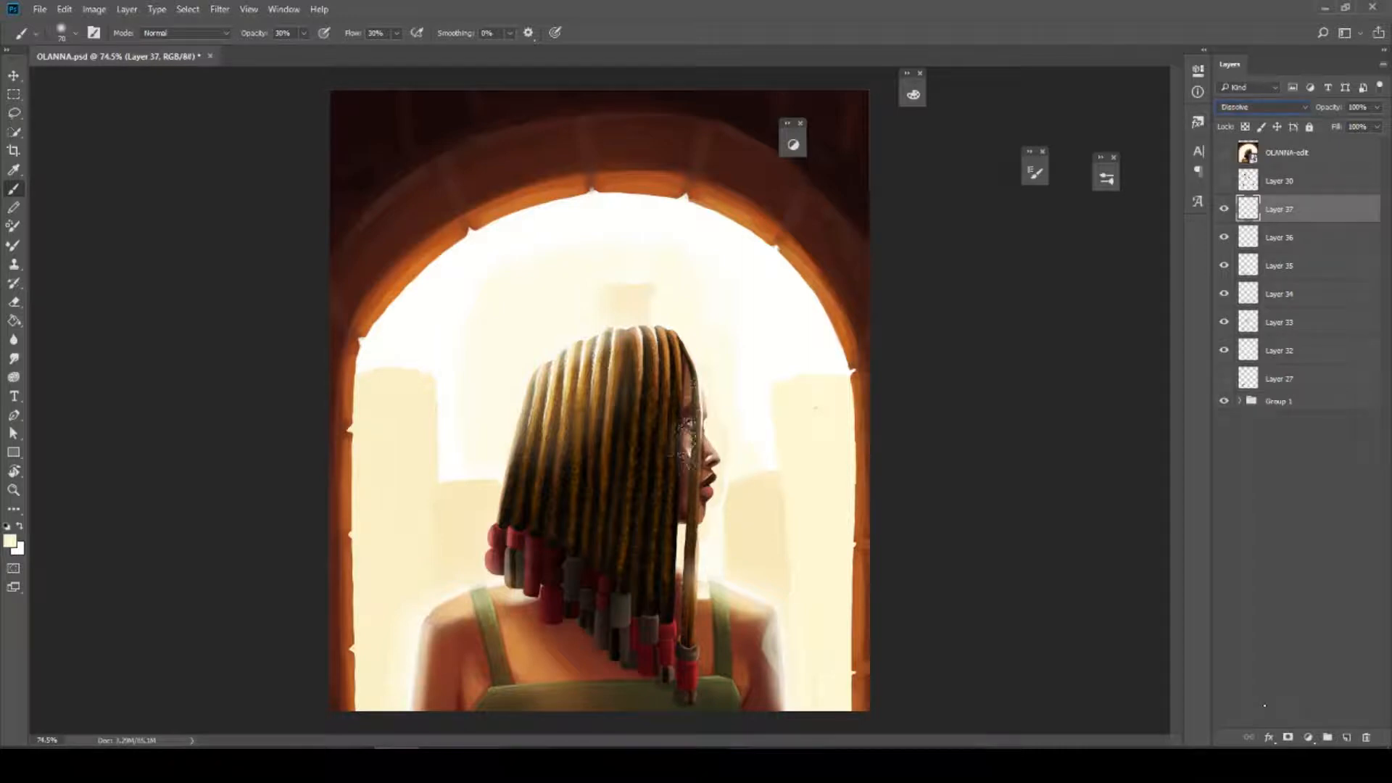
key(Up)
click(1345, 734)
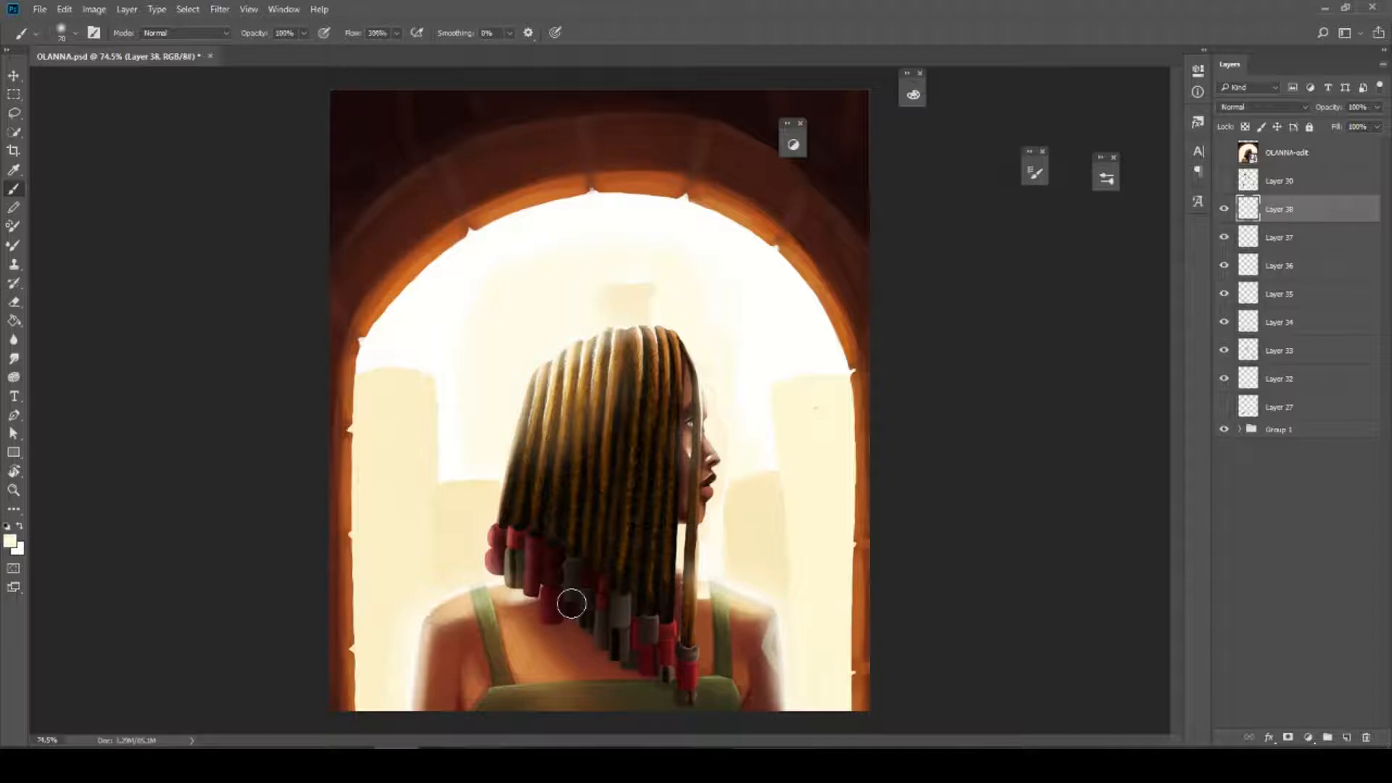
Circle the gap between the braids and the neck with a small brush in red sampled from the beads, and undo the mark
alt+click(673, 620)
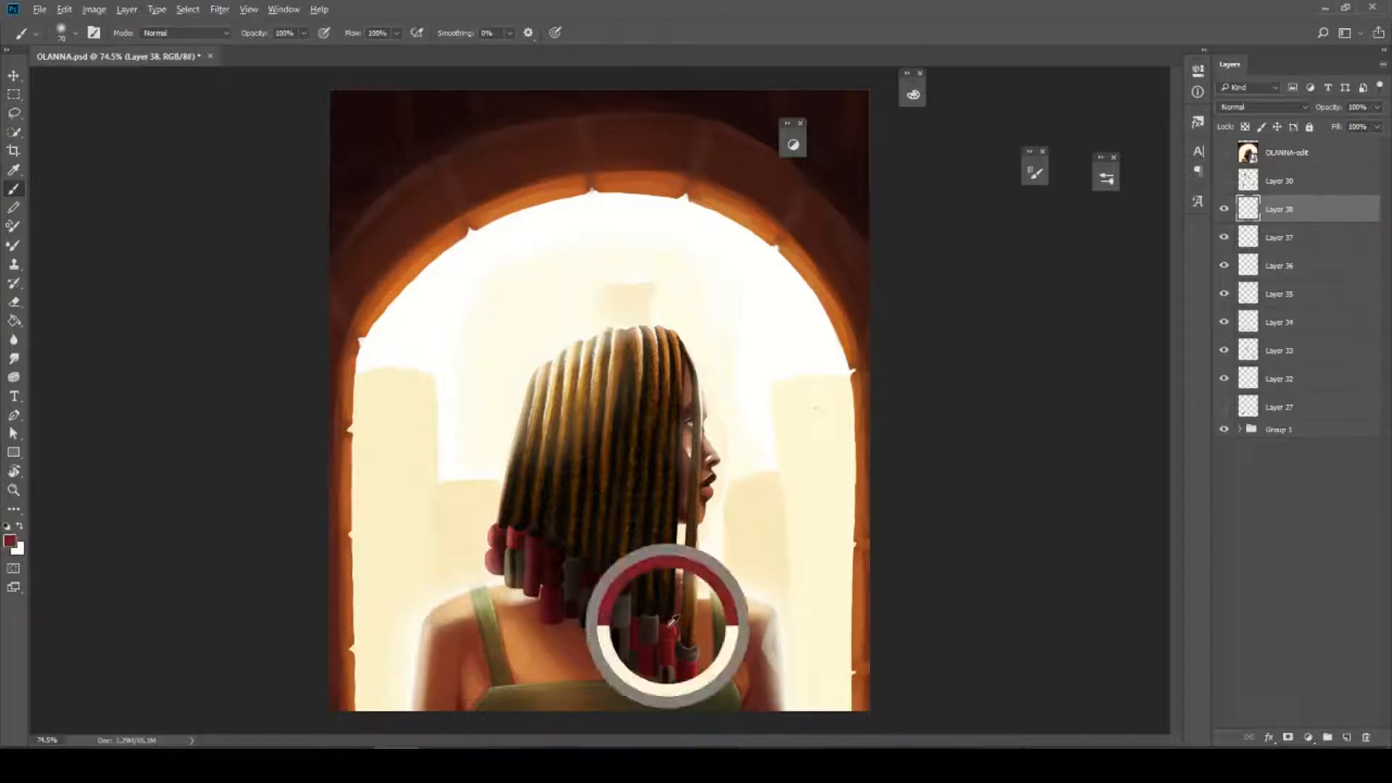
key(bracketleft)
key(bracketleft)
key(bracketleft)
key(bracketleft)
key(bracketleft)
key(bracketleft)
key(bracketleft)
key(bracketleft)
key(bracketleft)
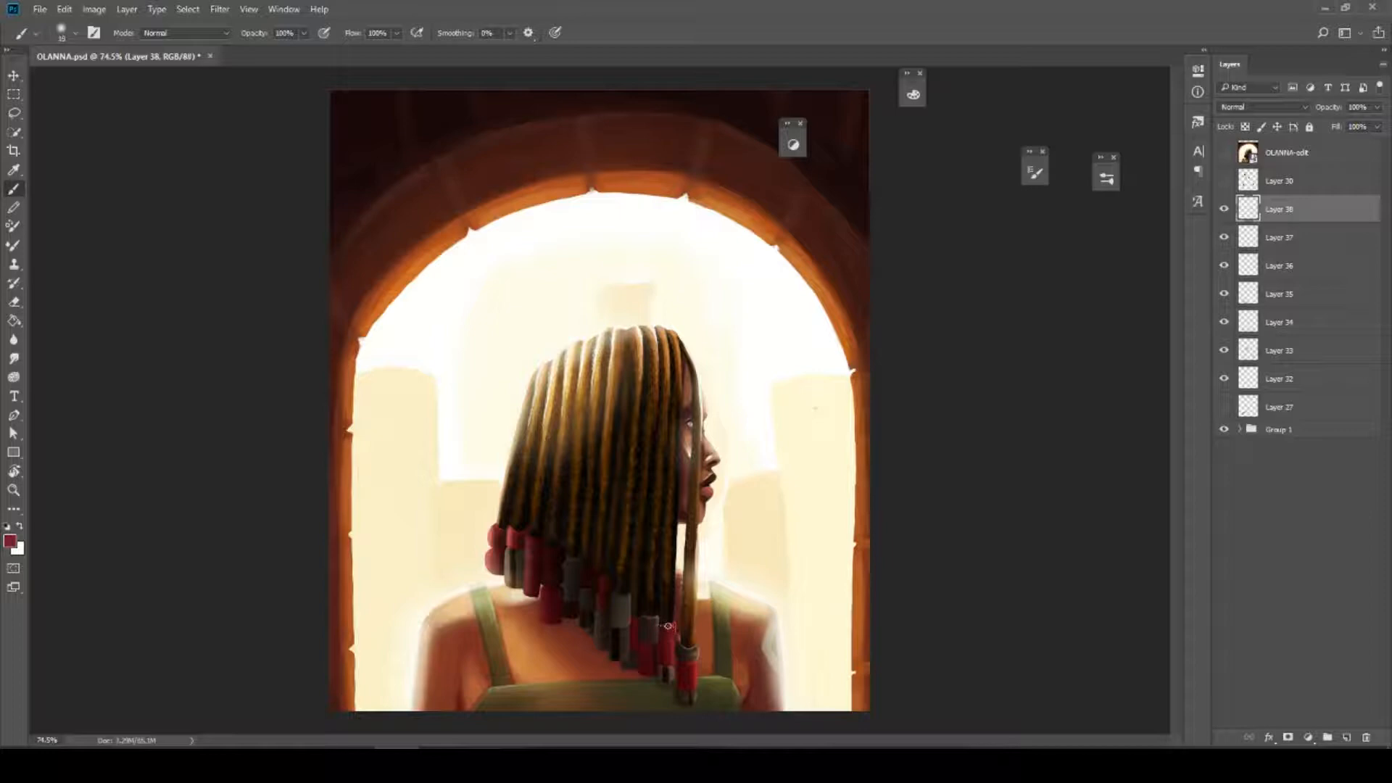
drag(670, 505, 666, 511)
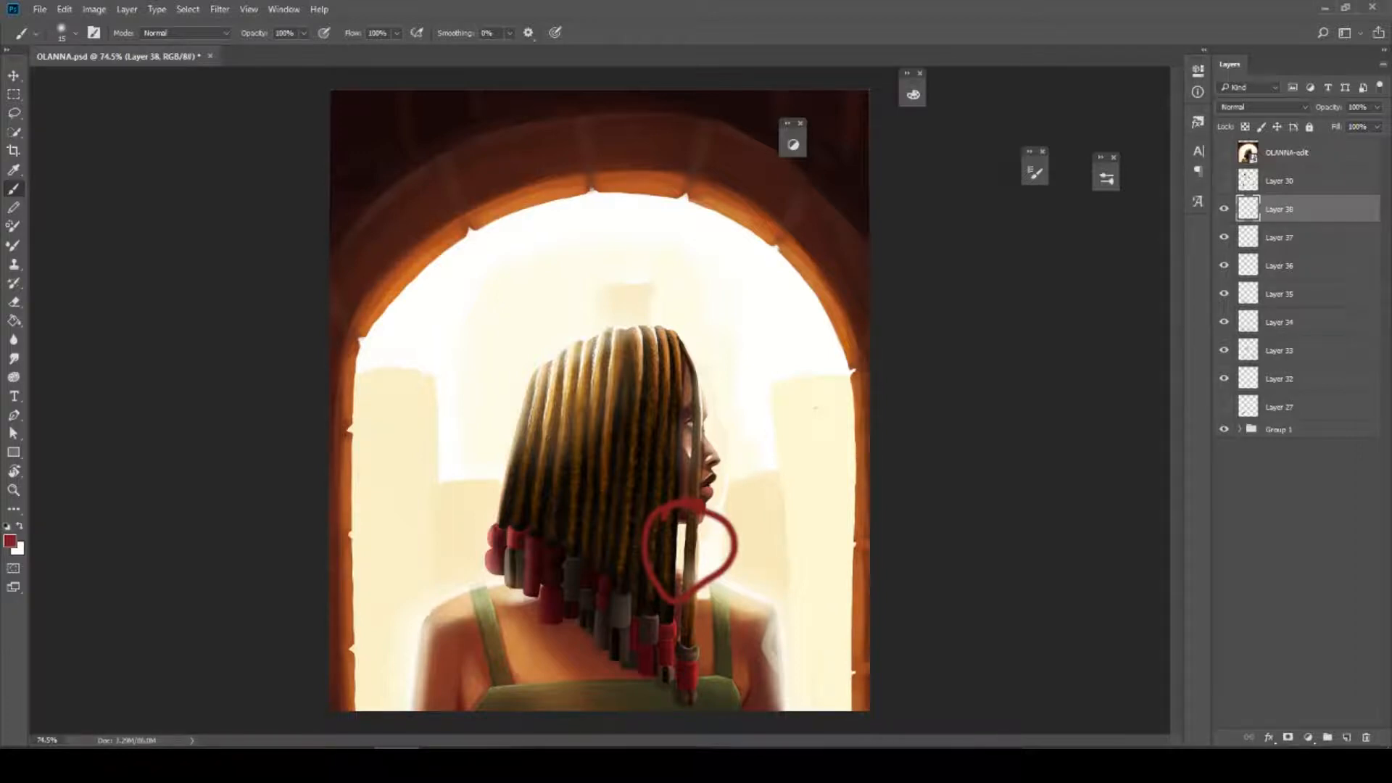
key(ctrl+z)
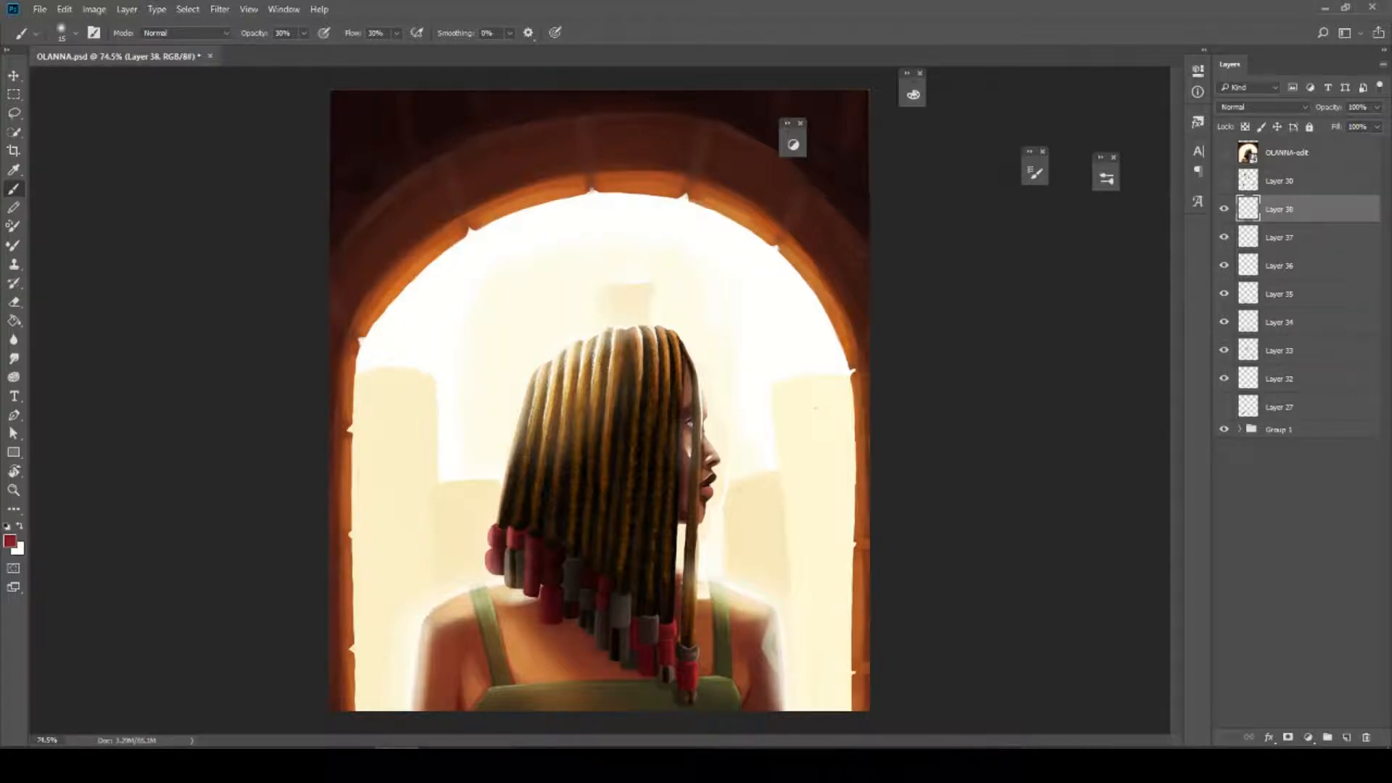
Enlarge the brush and set Layer 38's blend mode to Color Dodge
key(bracketright)
key(bracketright)
key(bracketright)
key(bracketright)
key(bracketright)
key(bracketright)
key(bracketright)
key(bracketright)
key(bracketright)
click(1261, 107)
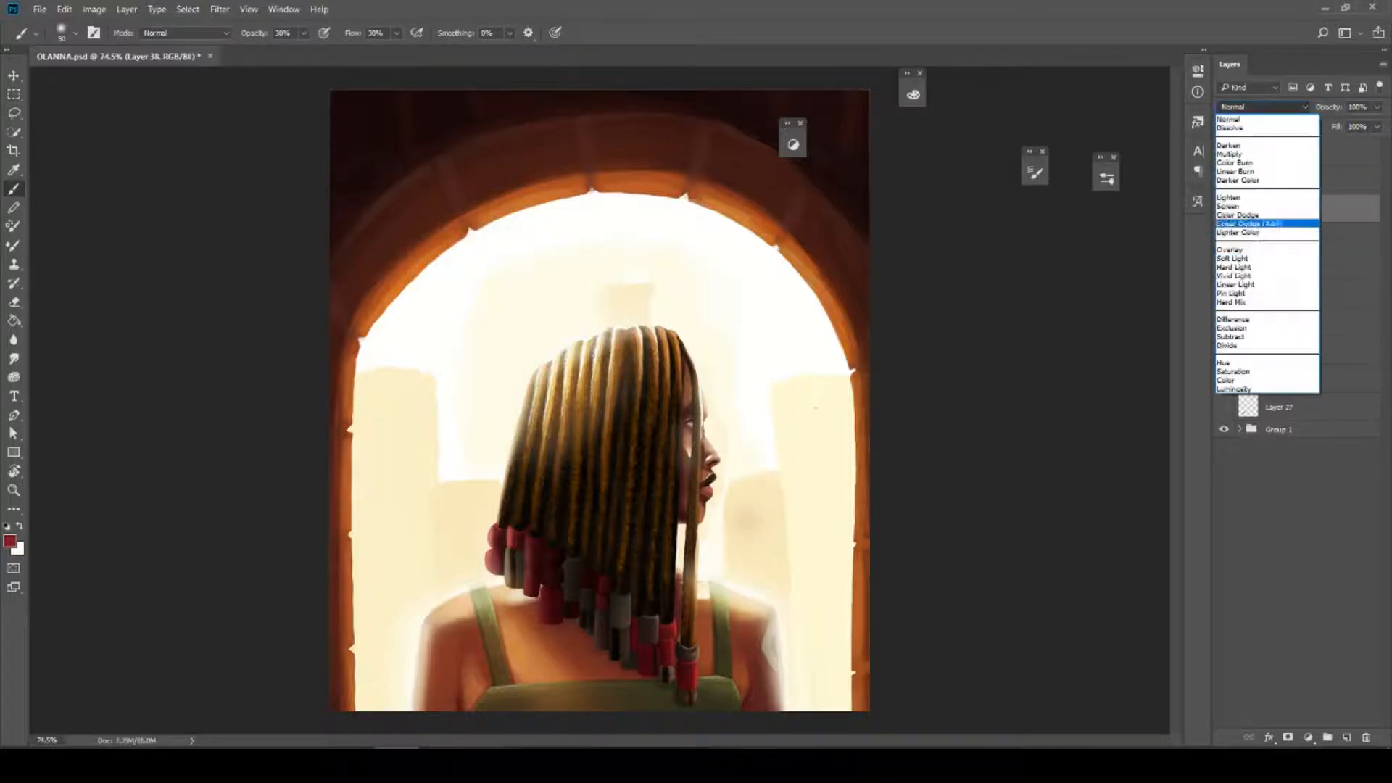
click(1251, 215)
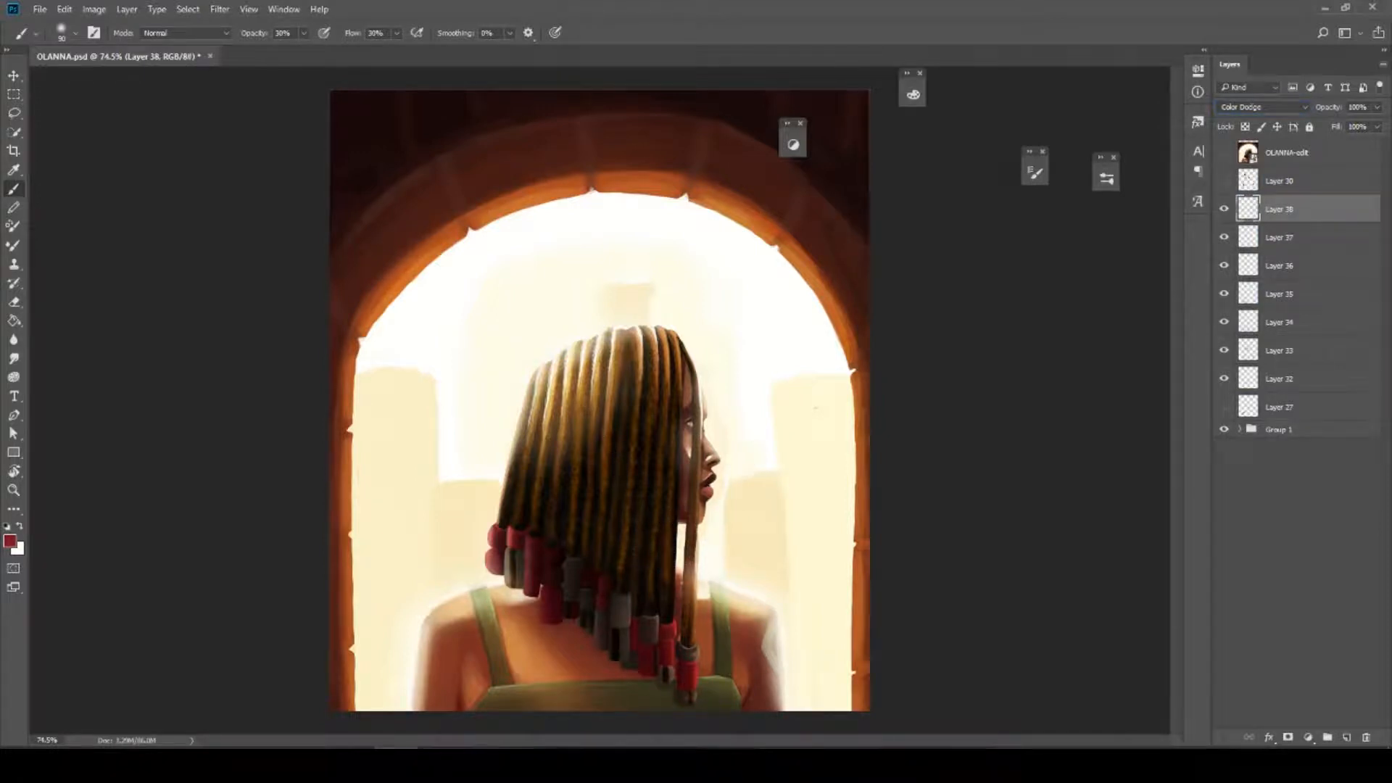
Try a near-white glow sampled from the backlight over the braids beside the neck on Layer 38, and undo both strokes
alt+click(463, 372)
mouse_move(656, 575)
mouse_down()
mouse_move(690, 500)
mouse_move(692, 531)
mouse_up()
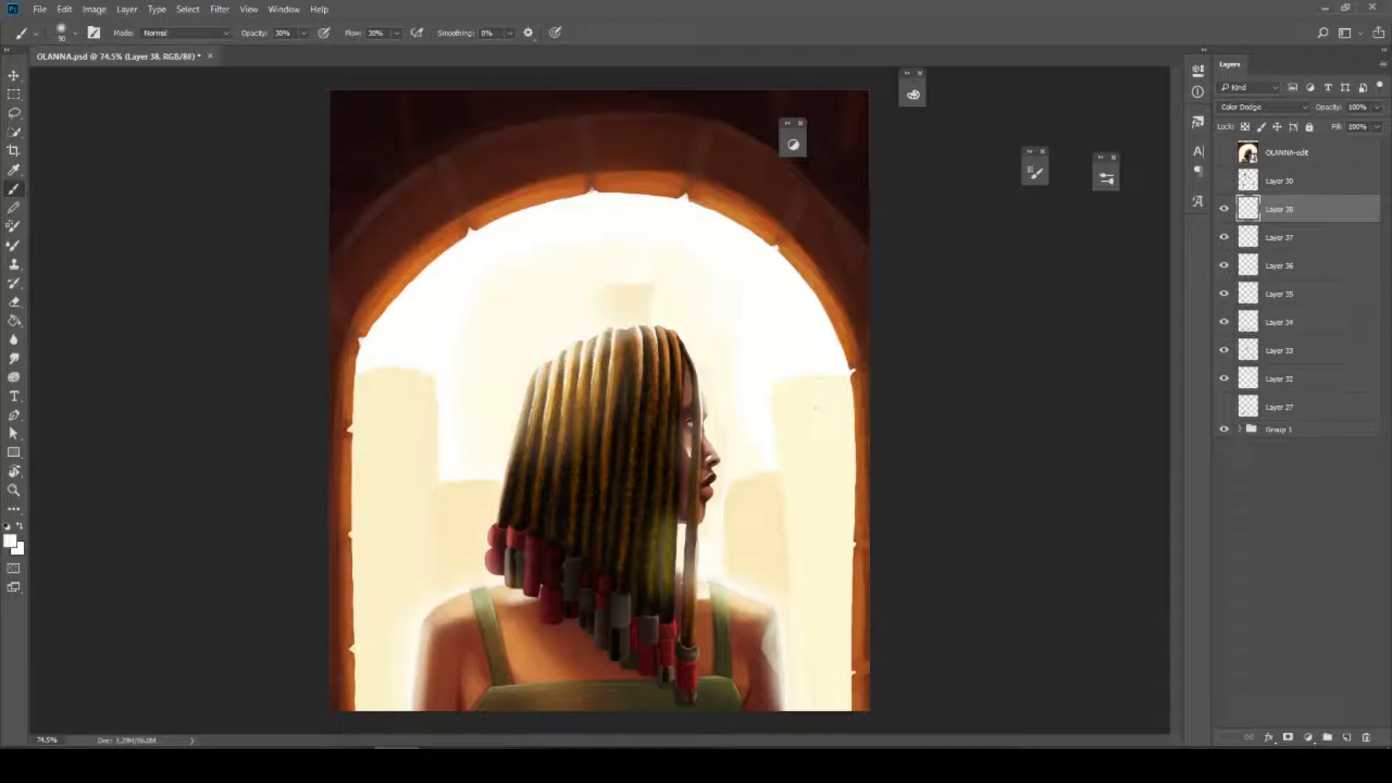
key(ctrl+z)
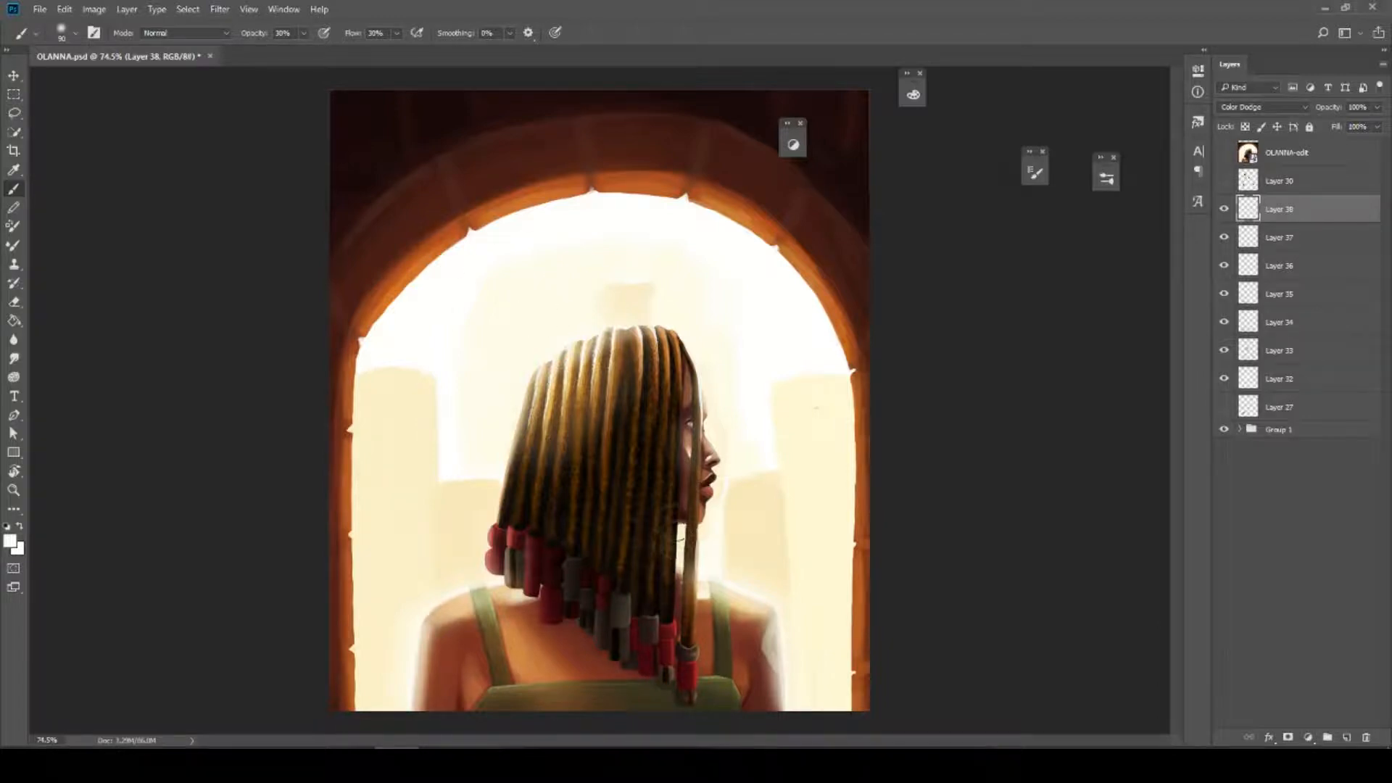
drag(676, 527, 676, 580)
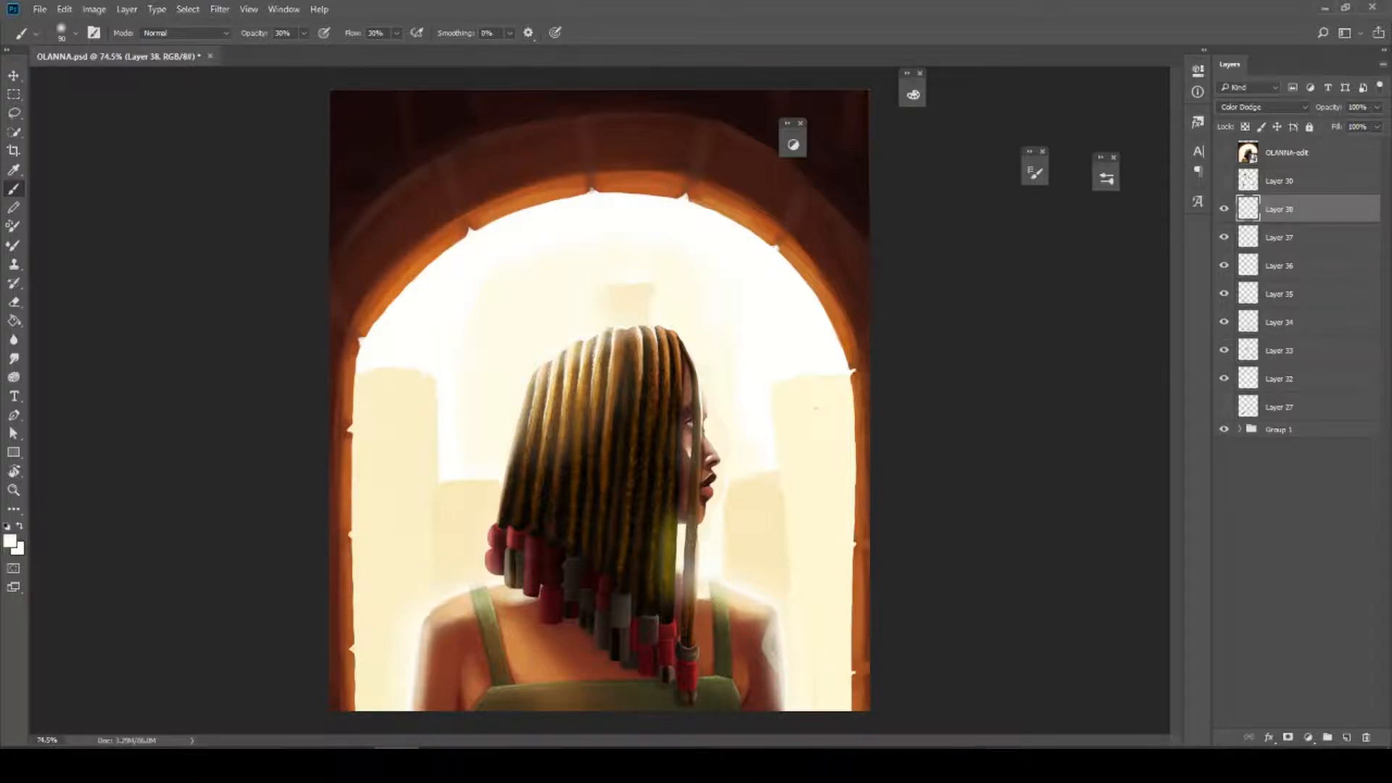
key(ctrl+z)
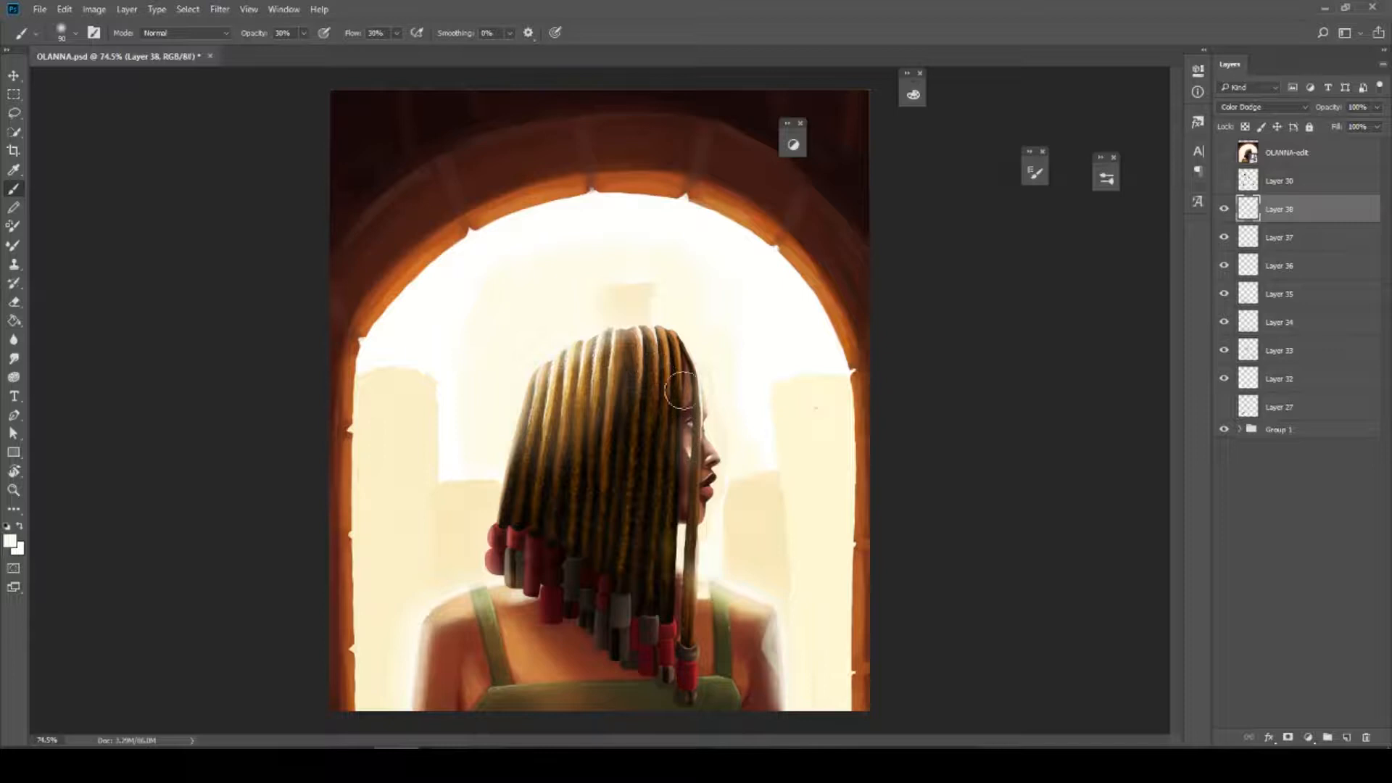
Brush pale cream sampled above the head over the braids beside the neck, and lower Layer 38's opacity to about 65%
alt+click(628, 312)
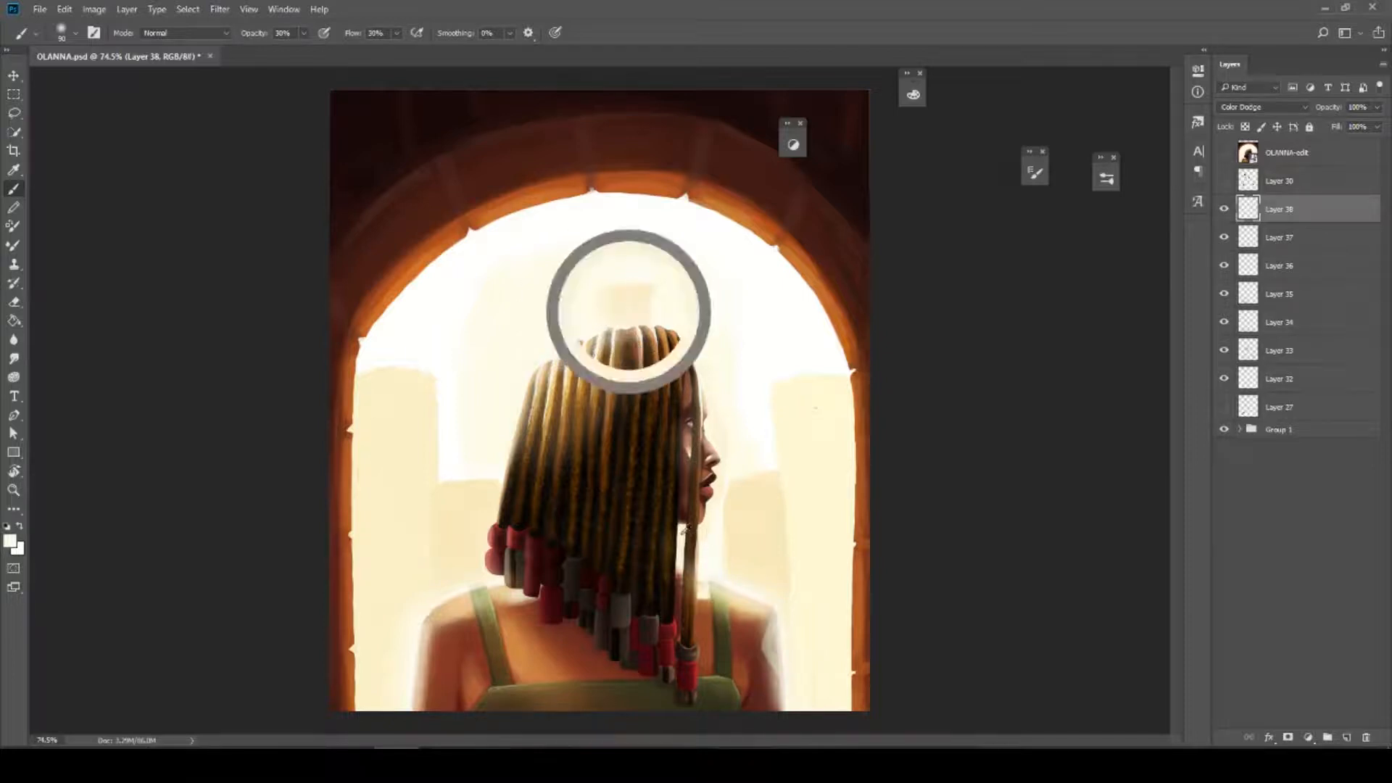
mouse_move(676, 533)
mouse_down()
mouse_move(689, 573)
mouse_move(676, 580)
mouse_up()
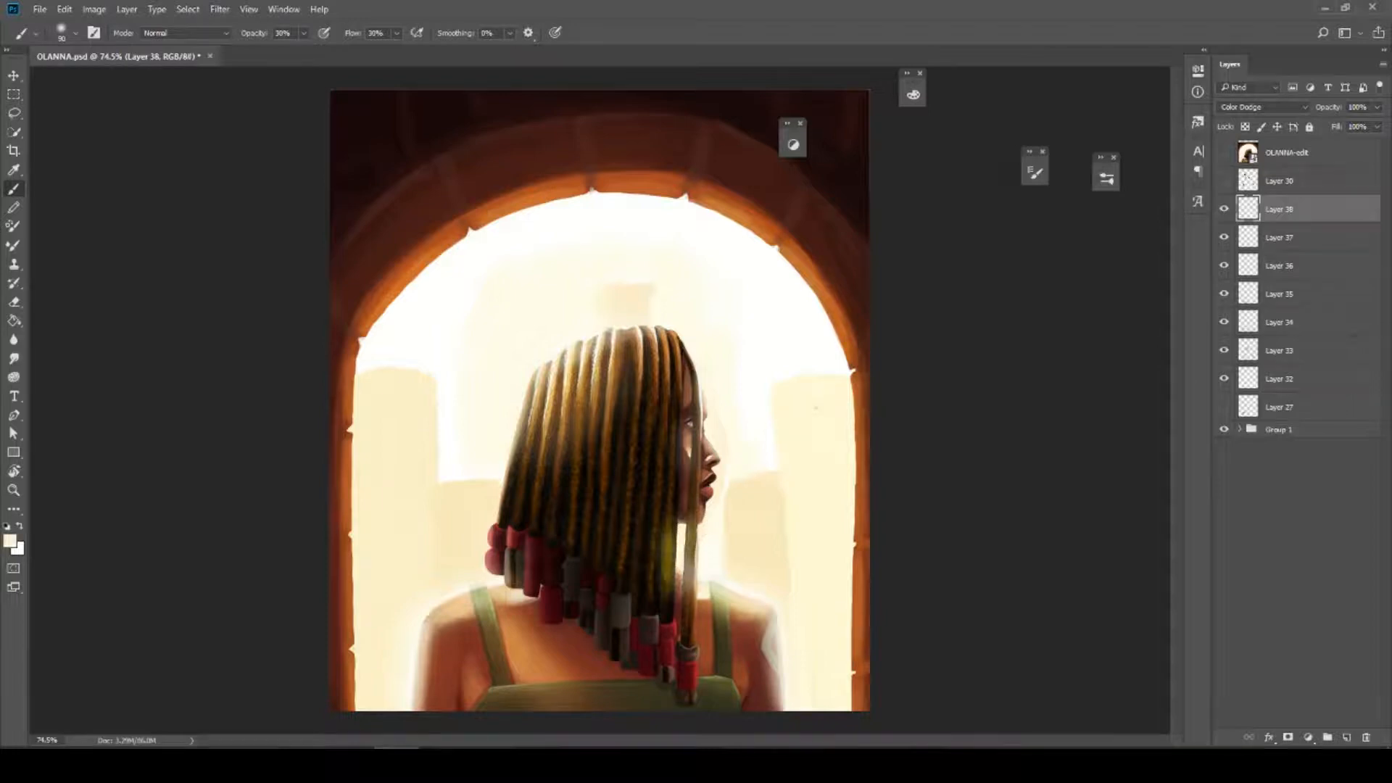
click(1376, 108)
drag(1357, 127, 1355, 124)
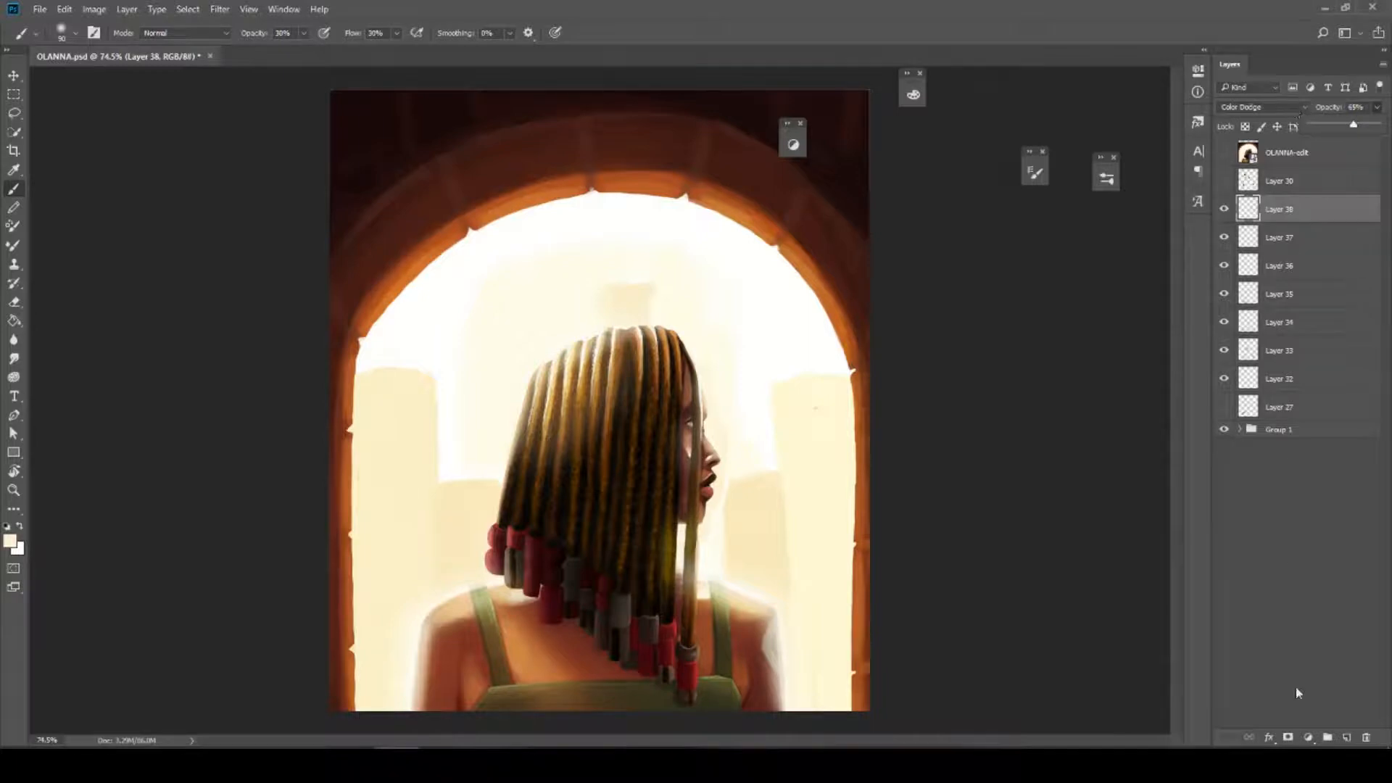
Add a new layer above Layer 38 and brush near-white sampled beside the shoulder down the gap between the braids
click(1345, 738)
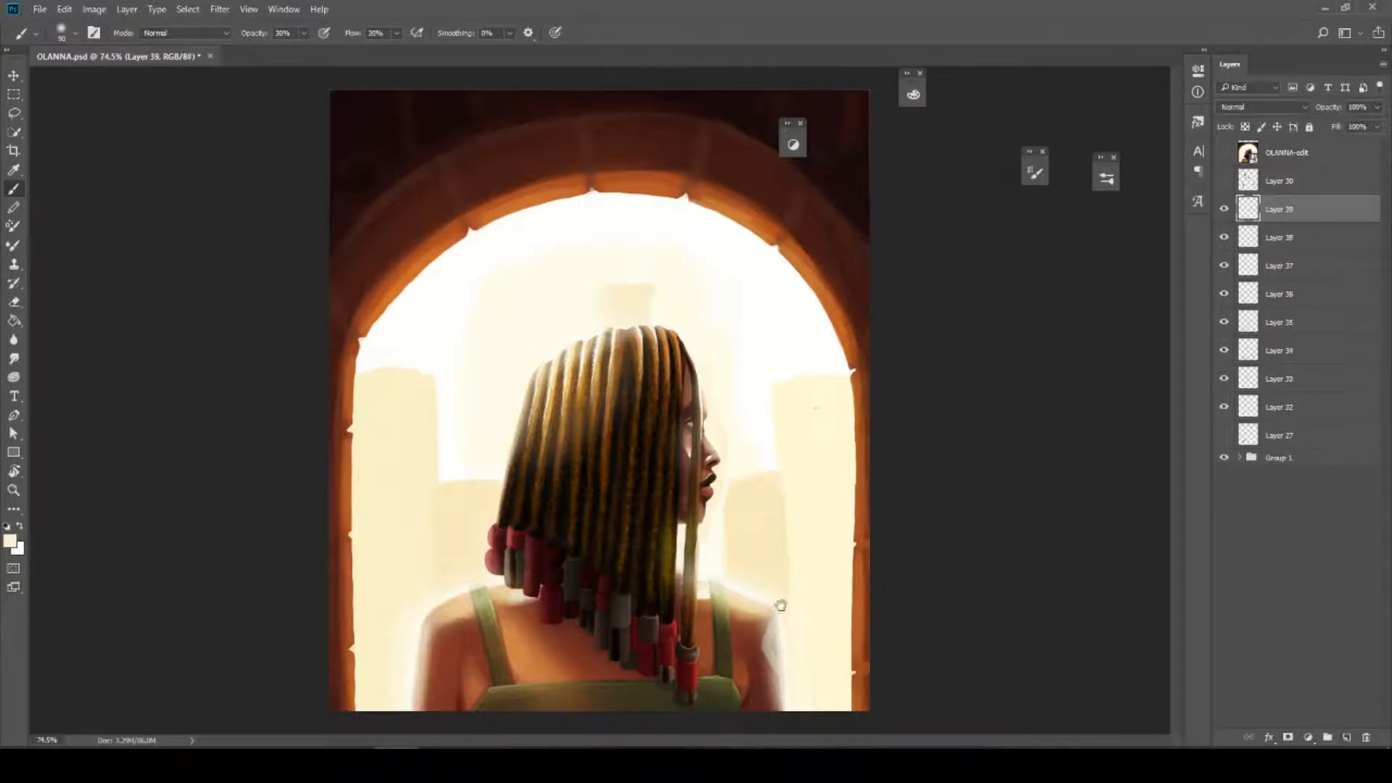
alt+click(740, 590)
drag(681, 527, 680, 580)
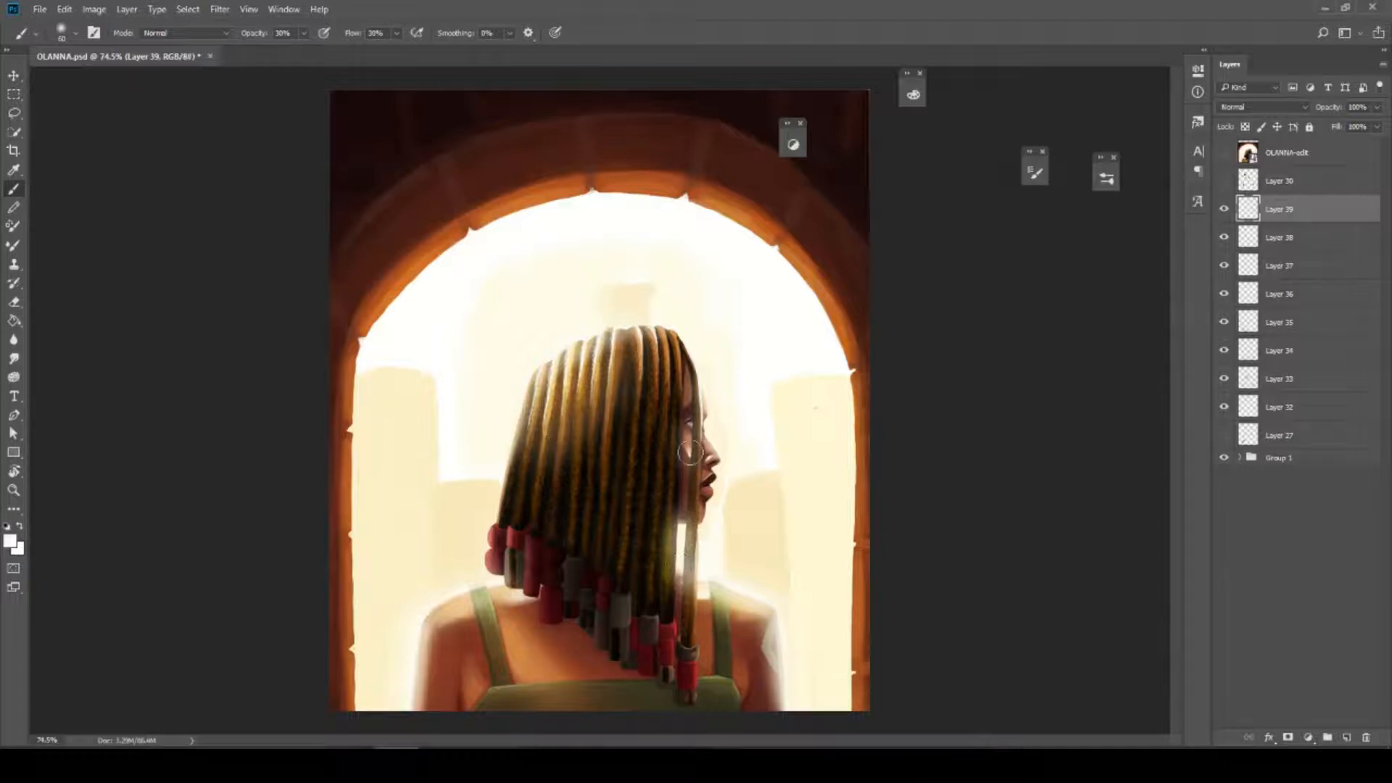
Change Layer 38's blend mode to Linear Dodge (Add) and compare the result with Layer 39 hidden and shown
key(shift+alt+d)
click(1279, 237)
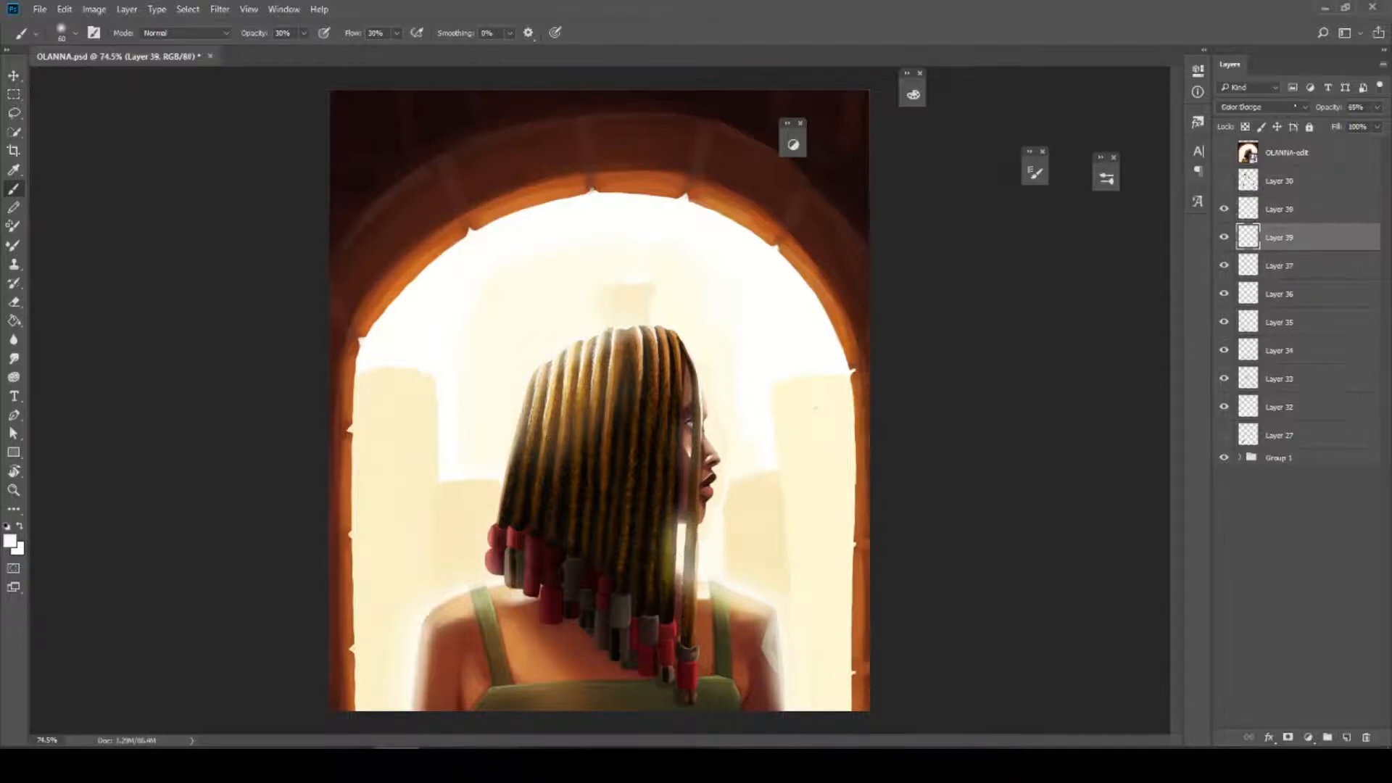
click(1262, 106)
click(1233, 223)
click(1224, 211)
click(1225, 210)
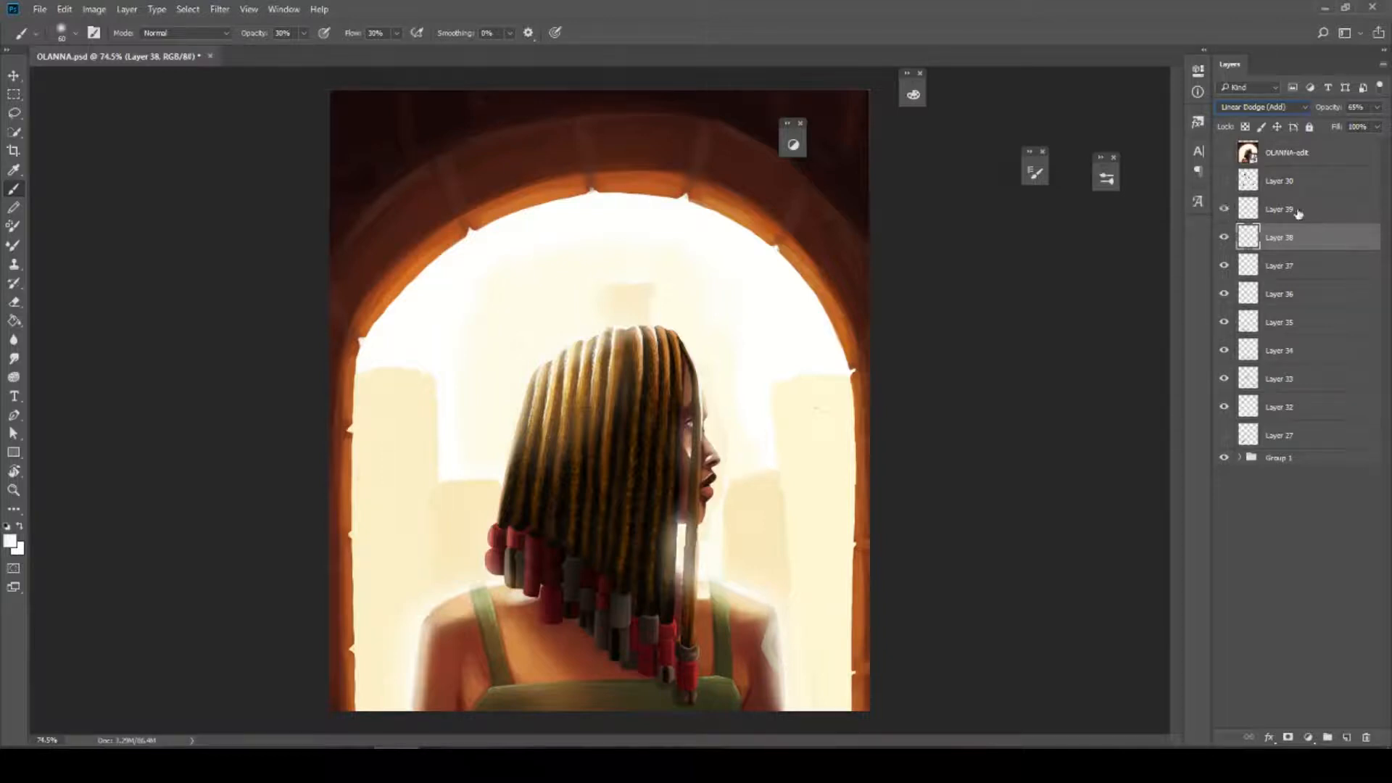
Reduce Layer 39's opacity and add a new layer above it
drag(1299, 212, 1305, 197)
click(1378, 109)
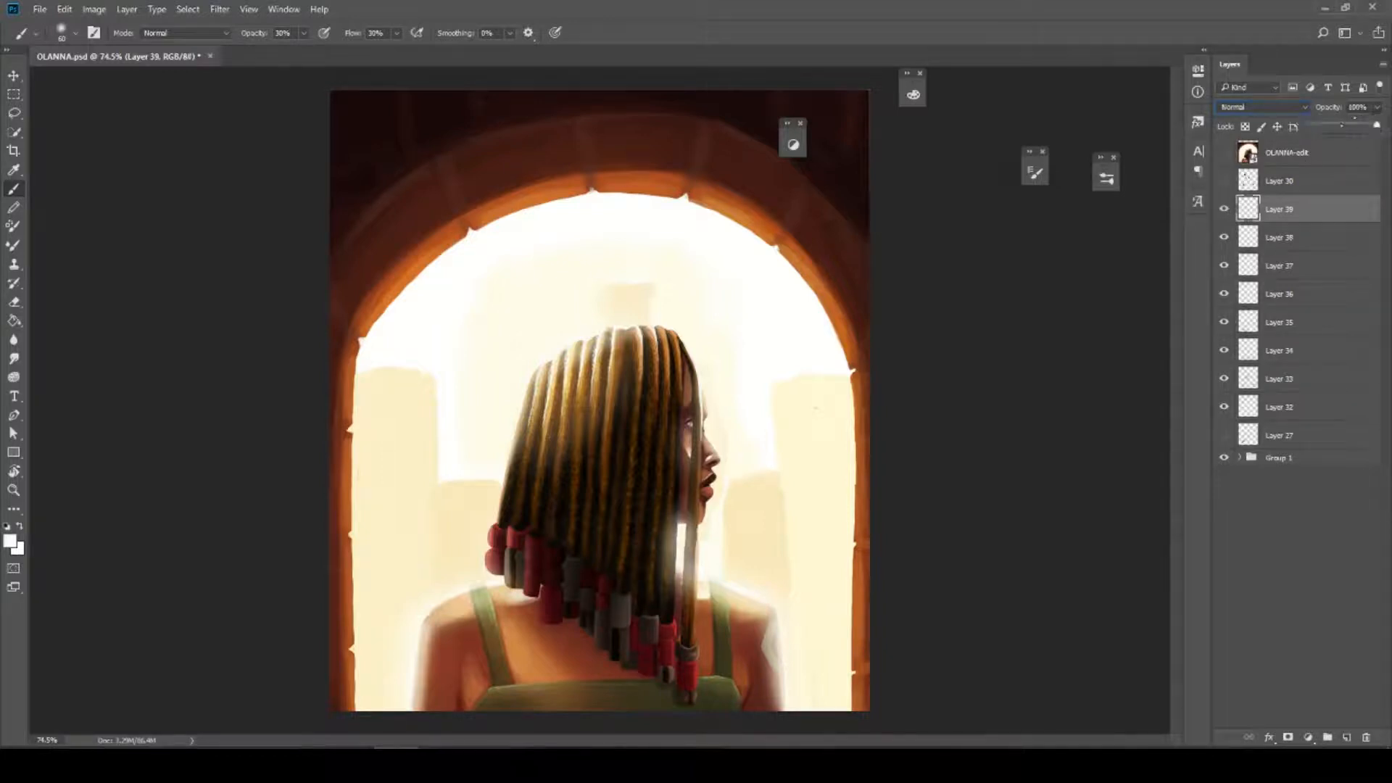
click(1343, 129)
click(1349, 738)
click(1346, 737)
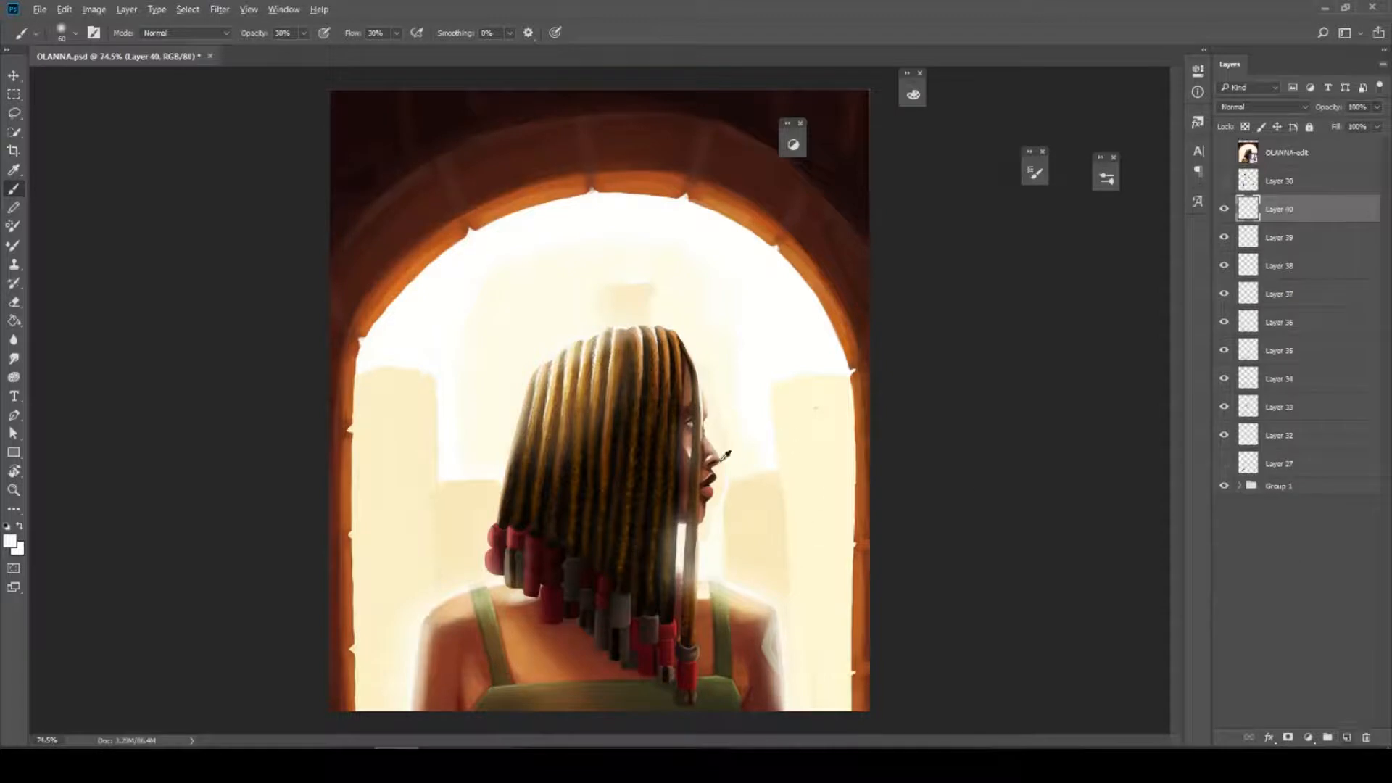
Try a stroke in cream sampled from the backdrop up the gap between the braids on Layer 40, and undo it
alt+click(814, 476)
drag(691, 572, 684, 533)
key(ctrl+z)
Sample orange from the skin of the back, adjust its hue, try a glow beside the neck, and undo the stroke
alt+click(522, 644)
click(794, 144)
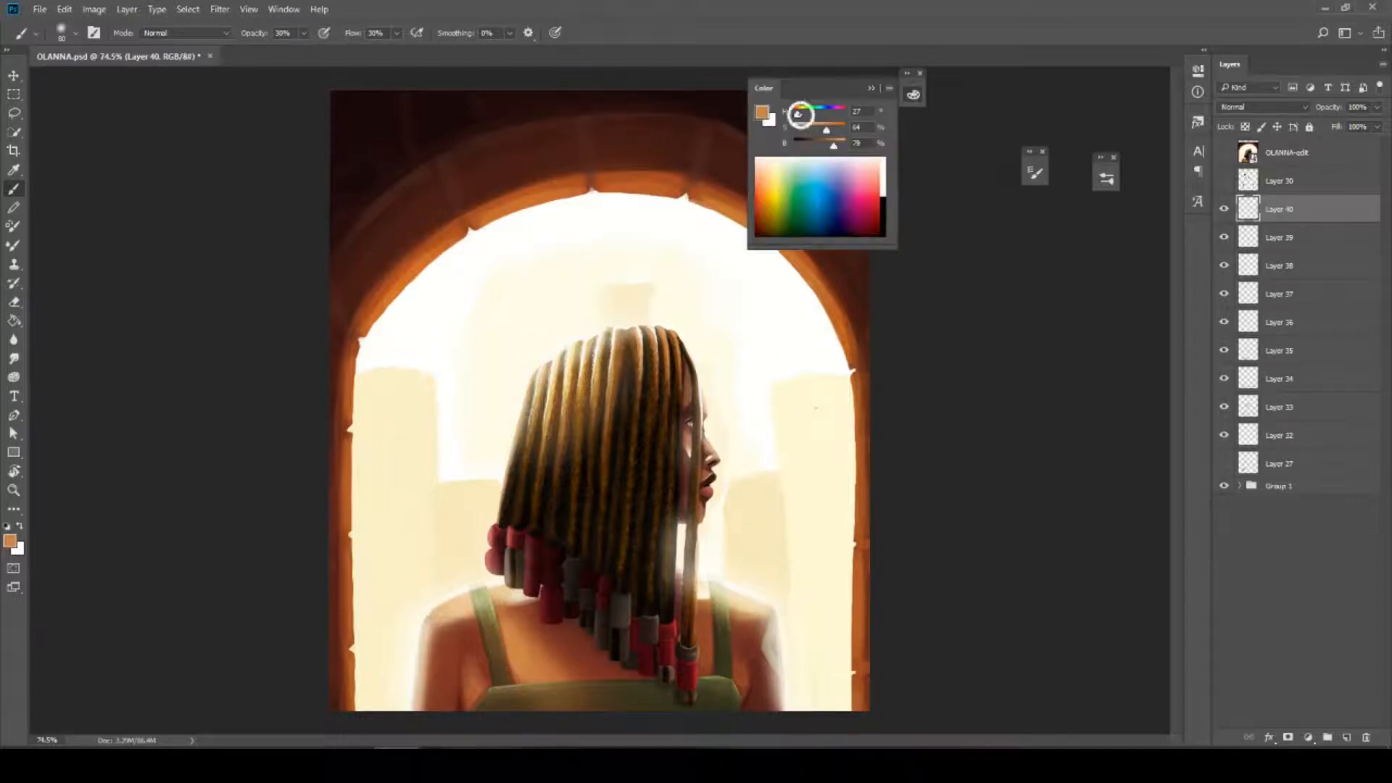
mouse_move(797, 114)
mouse_down()
mouse_move(838, 147)
mouse_move(797, 117)
mouse_up()
mouse_move(670, 561)
mouse_down()
mouse_move(670, 525)
mouse_move(686, 565)
mouse_move(681, 528)
mouse_up()
key(ctrl+z)
Try other warm brush colours for the glow beside the neck on Layer 40, and adjust the layer's opacity
click(773, 191)
key(ctrl+z)
click(770, 190)
key(ctrl+z)
click(773, 189)
click(1377, 107)
click(1064, 211)
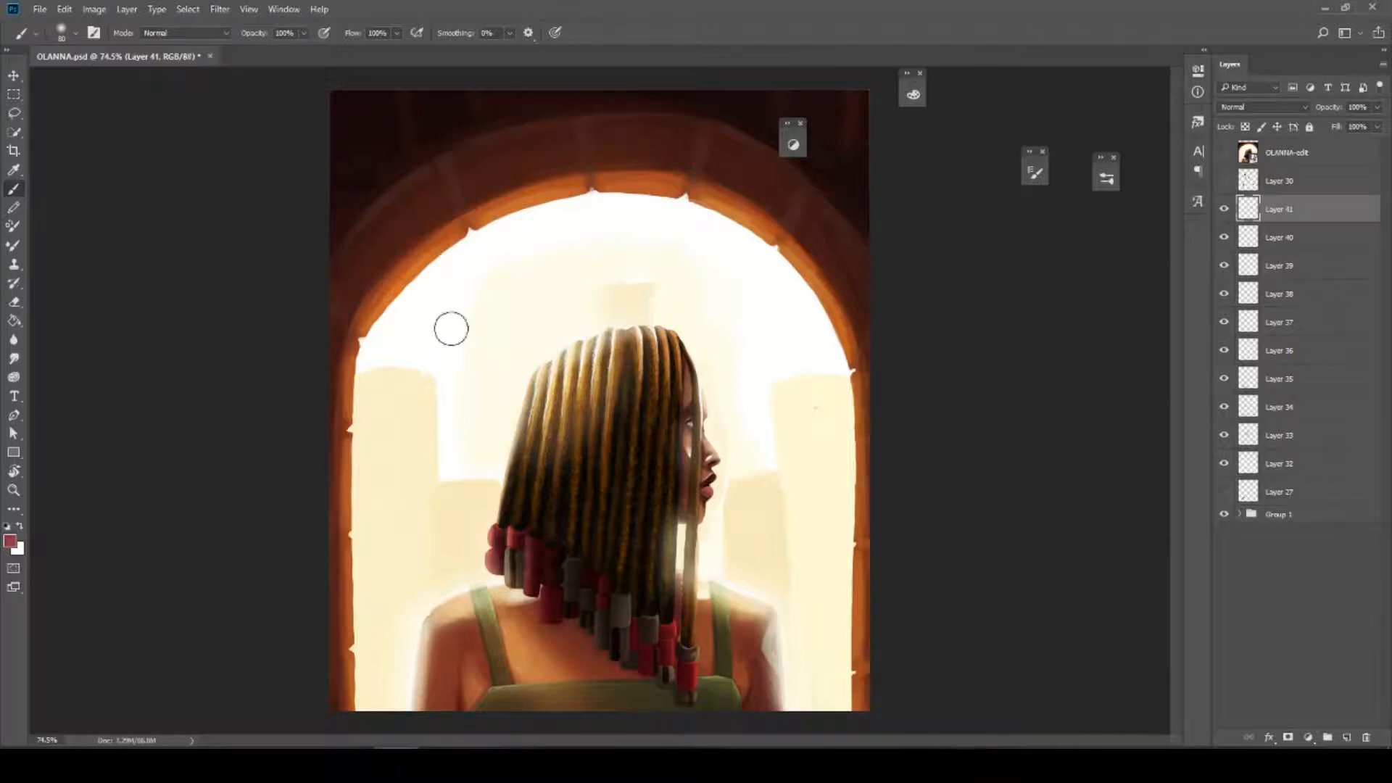
Paint a broad muted red stroke across the bright backdrop on Layer 41 and set the layer's blend mode to Dissolve
drag(424, 378, 601, 251)
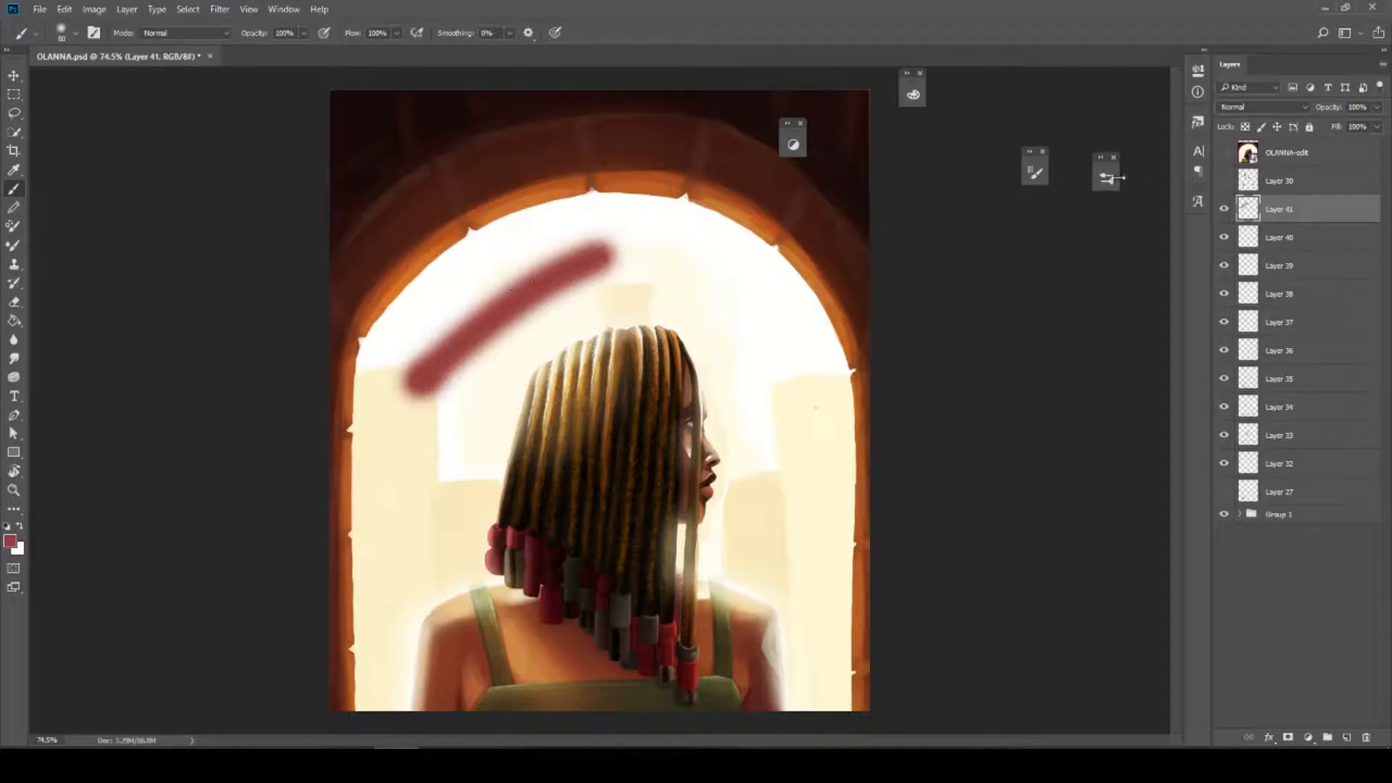
click(1107, 178)
click(1106, 178)
click(1262, 106)
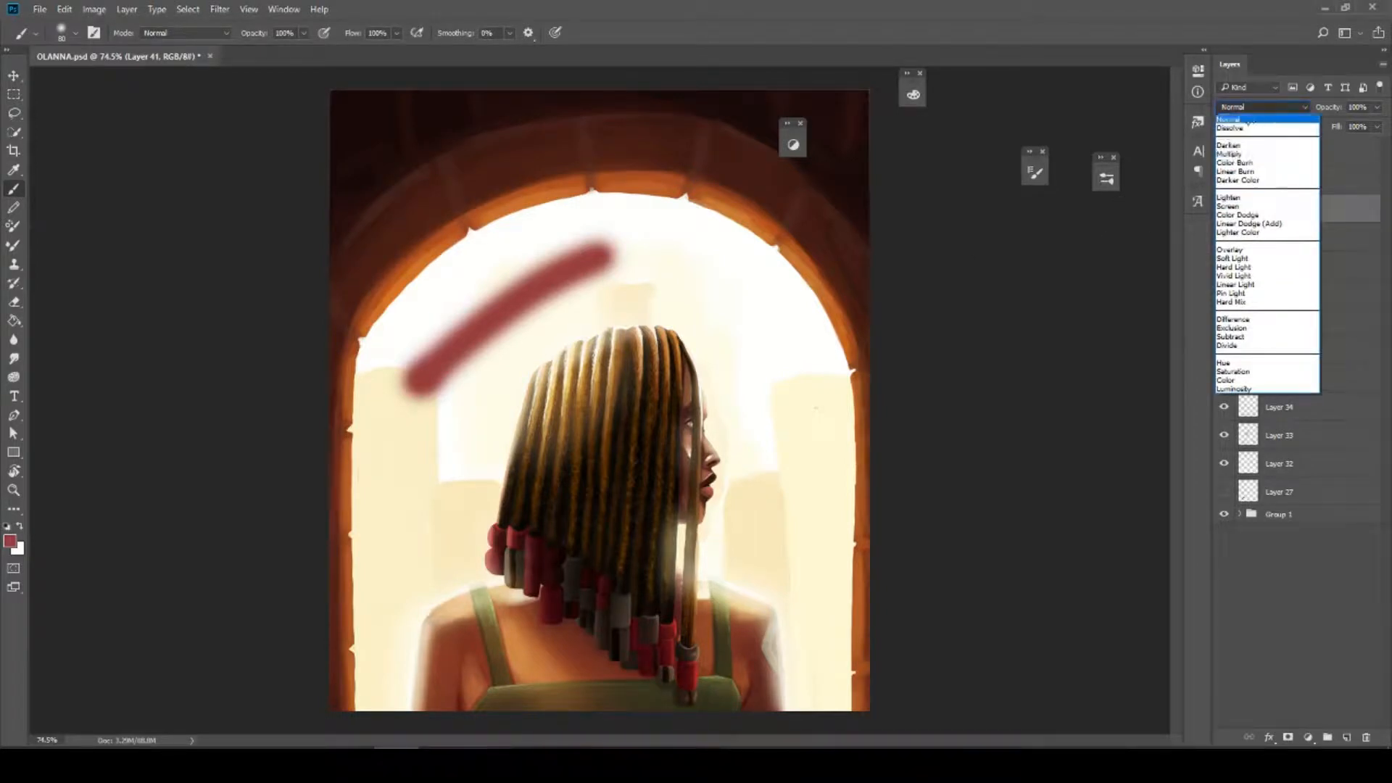
click(1231, 128)
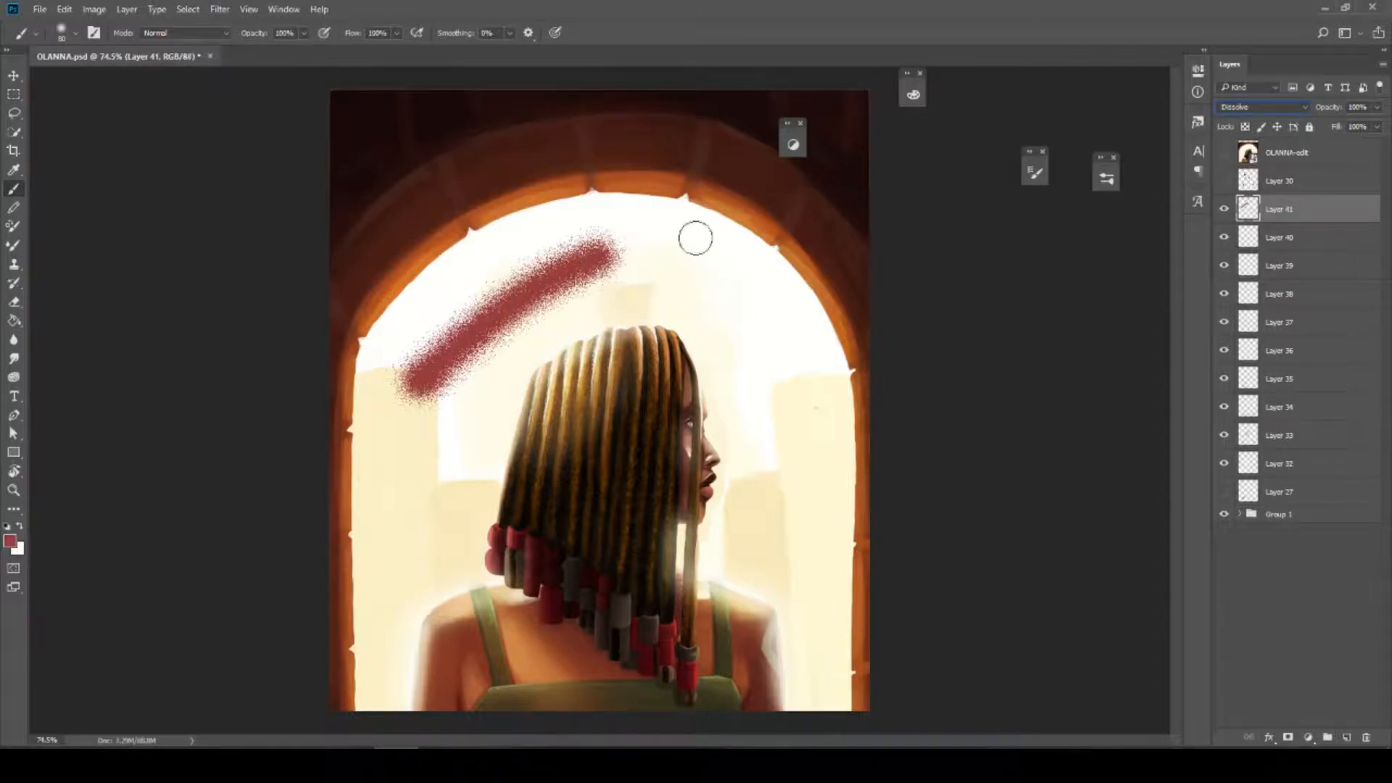
Compare the painting with the red Dissolve stroke hidden and shown, and replace its layer with a new empty one
click(1224, 211)
click(1224, 211)
click(1224, 210)
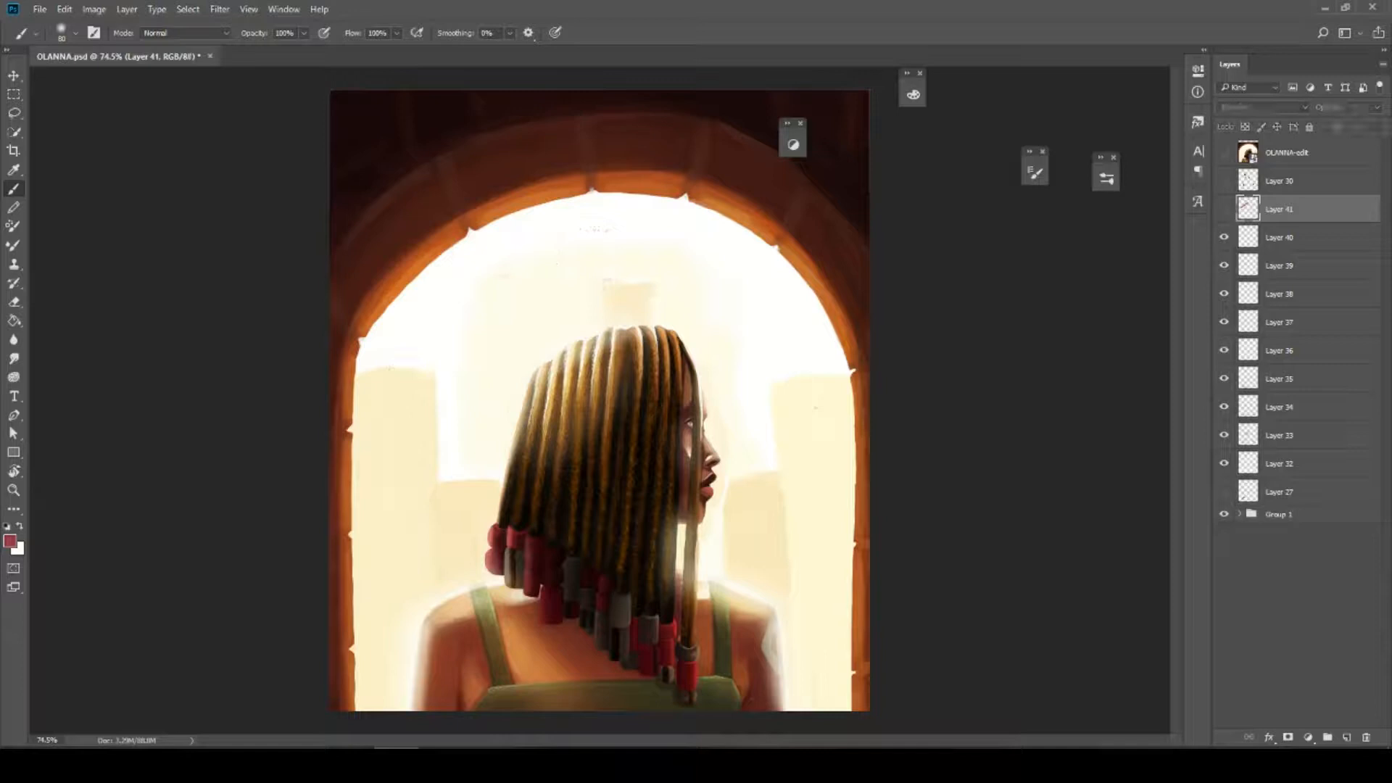
click(1366, 739)
click(1345, 739)
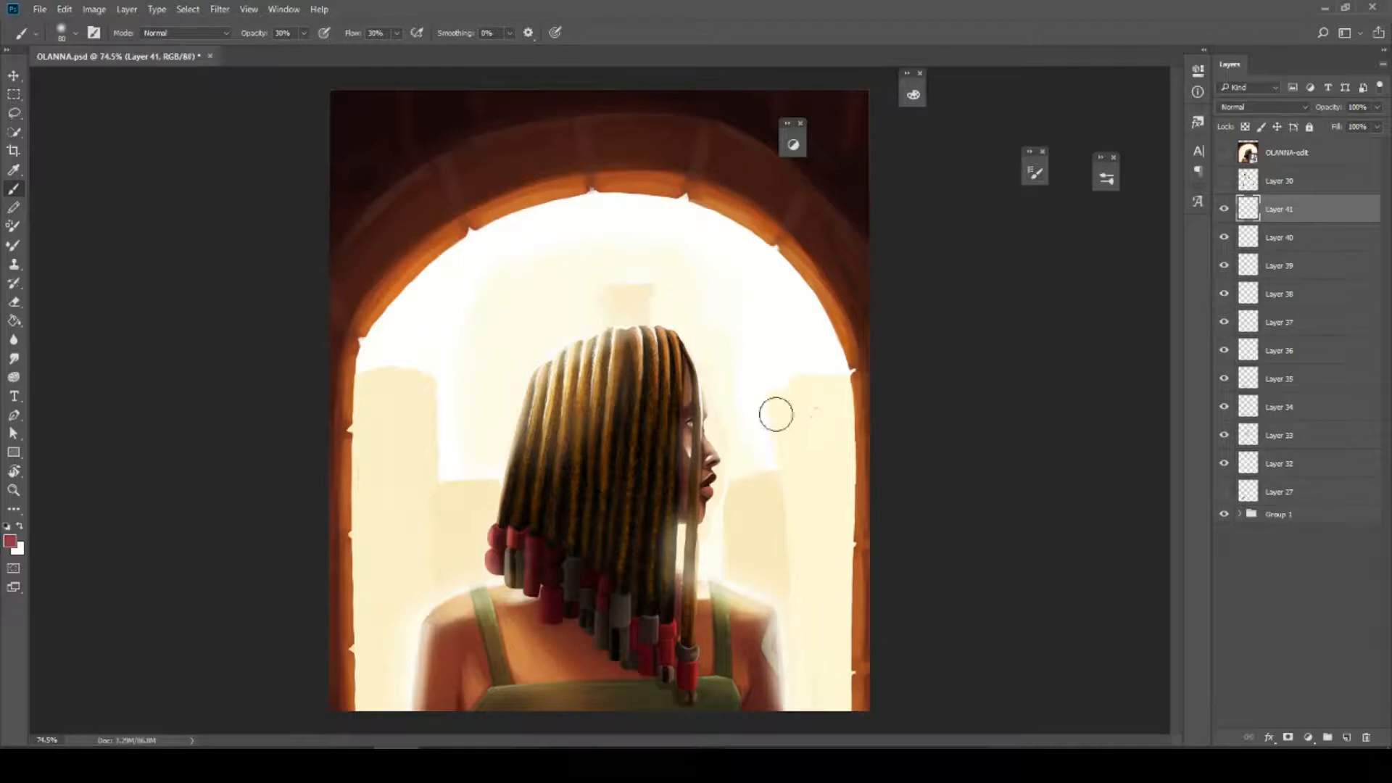
Sample near-white from the backlight, shrink the brush, and set the new Layer 41's blend mode to Dissolve
alt+click(792, 308)
key(bracketleft)
key(bracketleft)
key(bracketleft)
key(bracketleft)
key(bracketleft)
click(1260, 107)
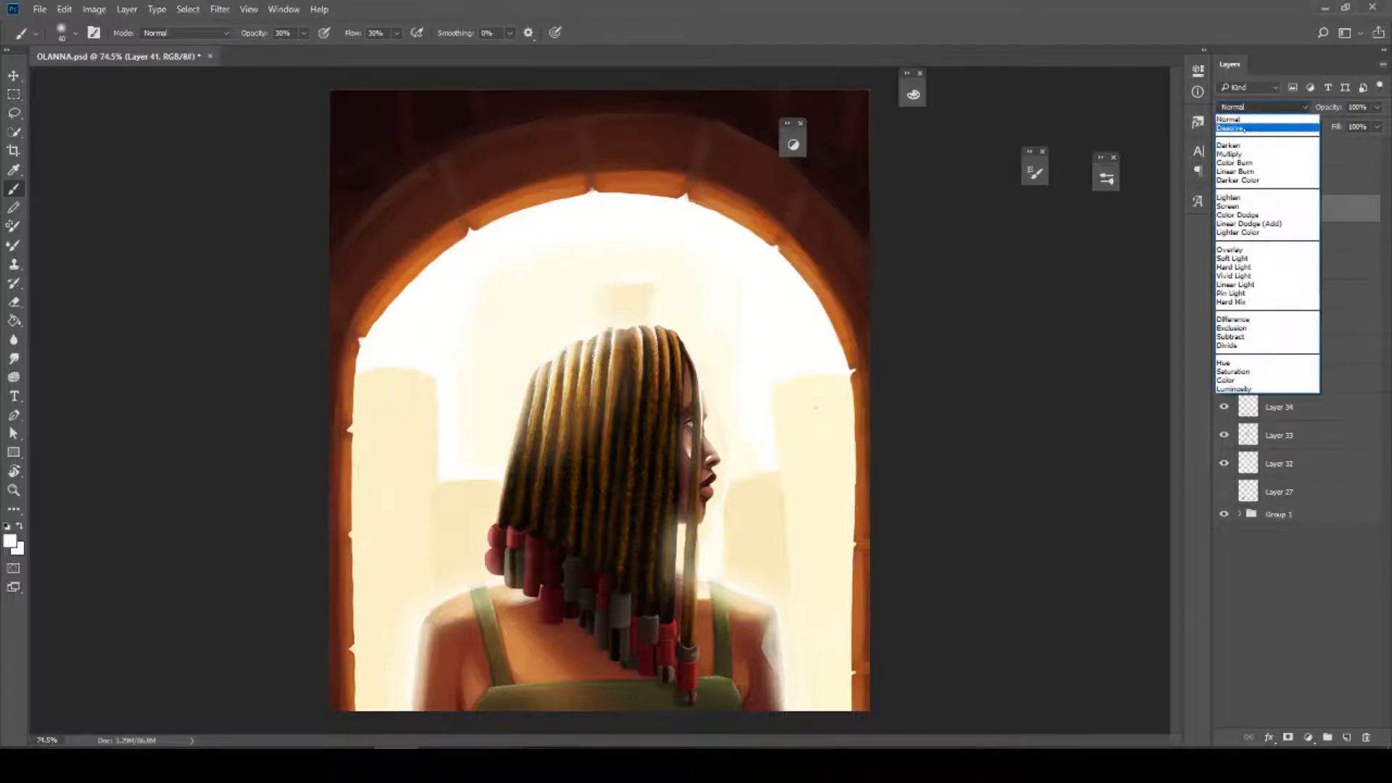
click(1244, 129)
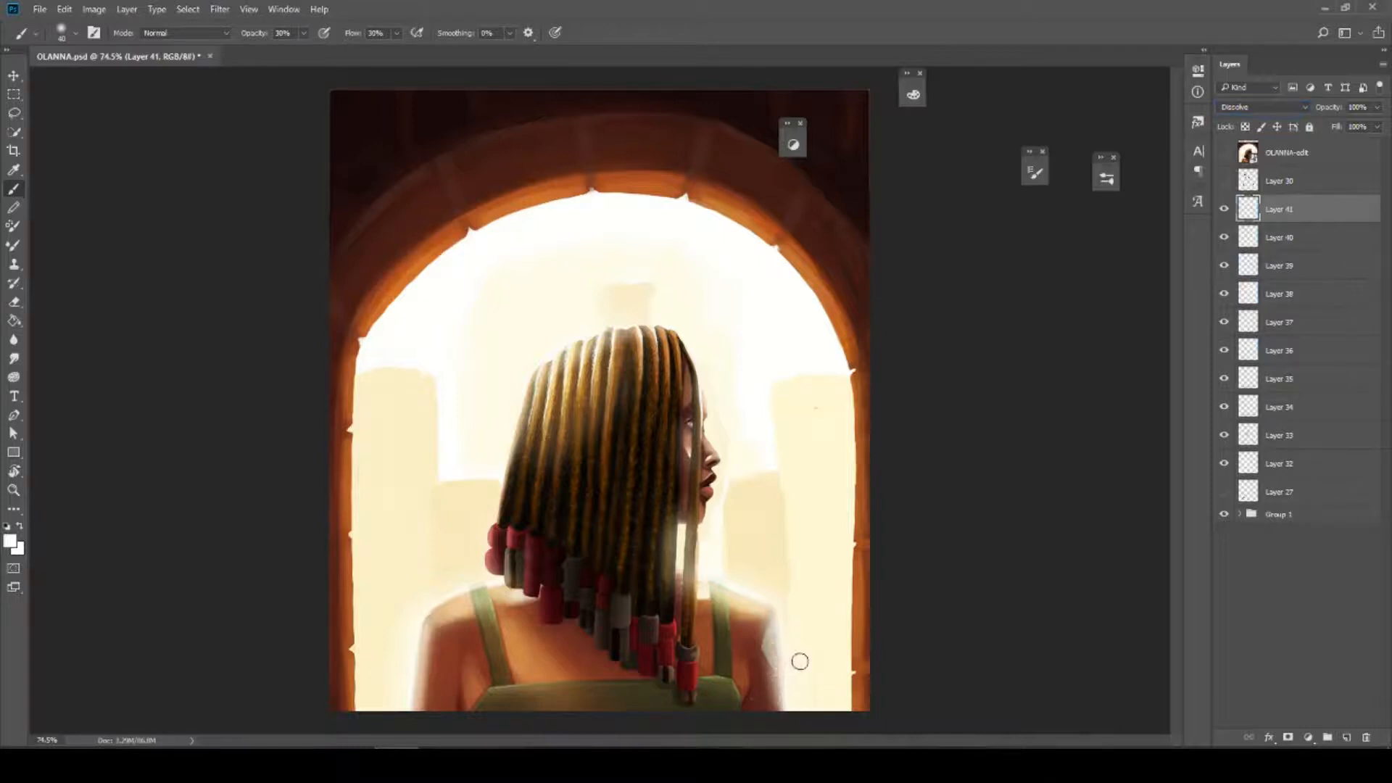
Examine the Dissolve speckles along the outer edge of the shoulder up close, and return to the whole painting
key(z)
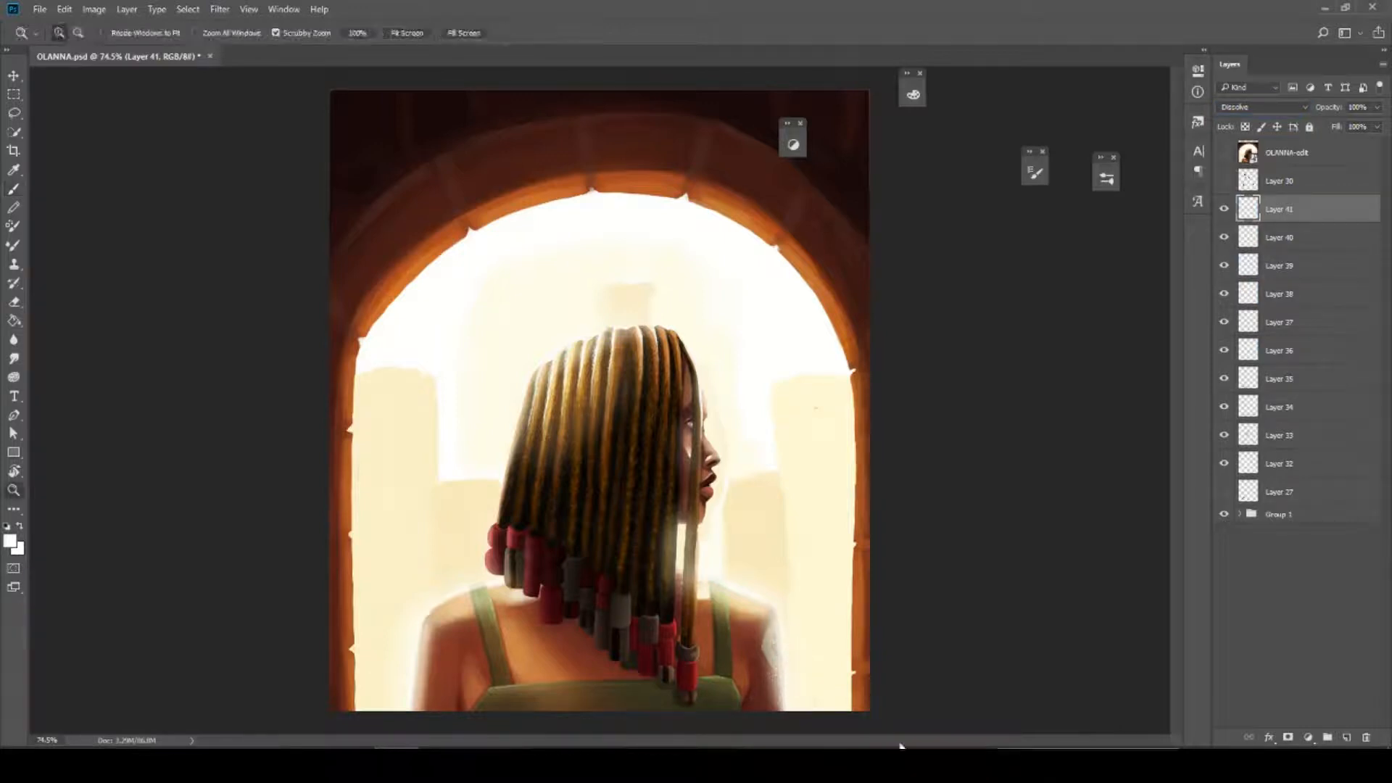
drag(798, 675, 957, 597)
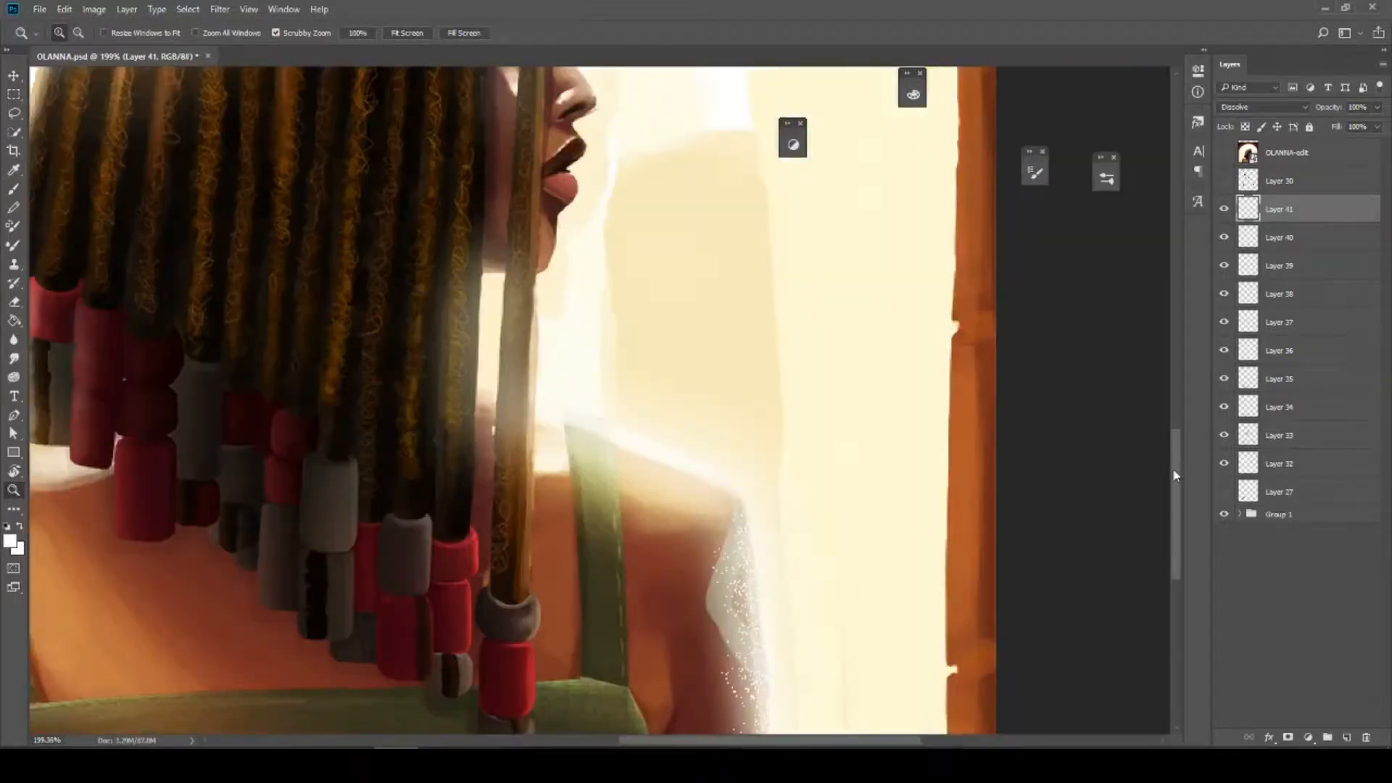
mouse_move(1175, 475)
mouse_down()
mouse_move(1174, 542)
mouse_move(1168, 496)
mouse_up()
drag(901, 498, 825, 519)
drag(715, 626, 813, 557)
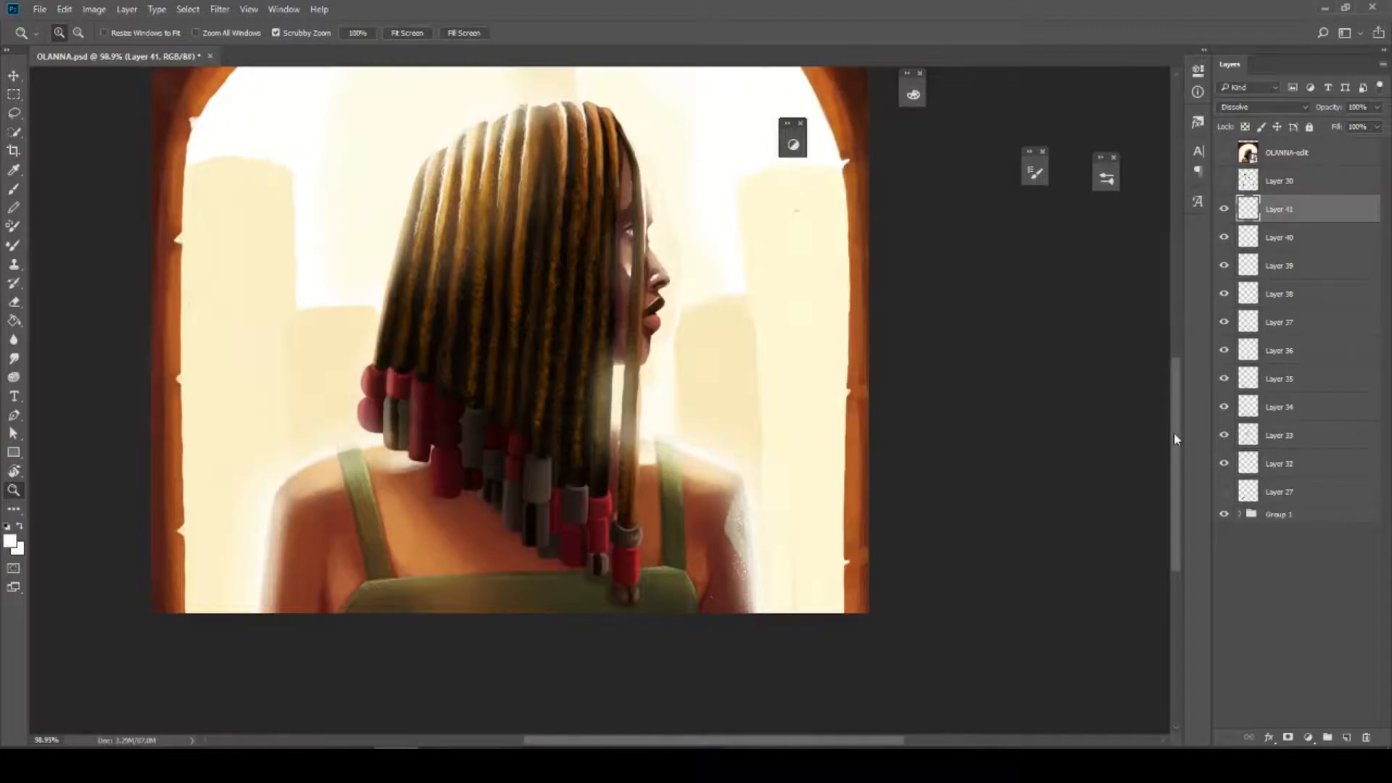
drag(880, 428, 811, 439)
drag(570, 521, 615, 519)
drag(735, 603, 969, 628)
Delete the speckled Dissolve layer and add a new empty layer in its place
click(1366, 738)
click(1348, 739)
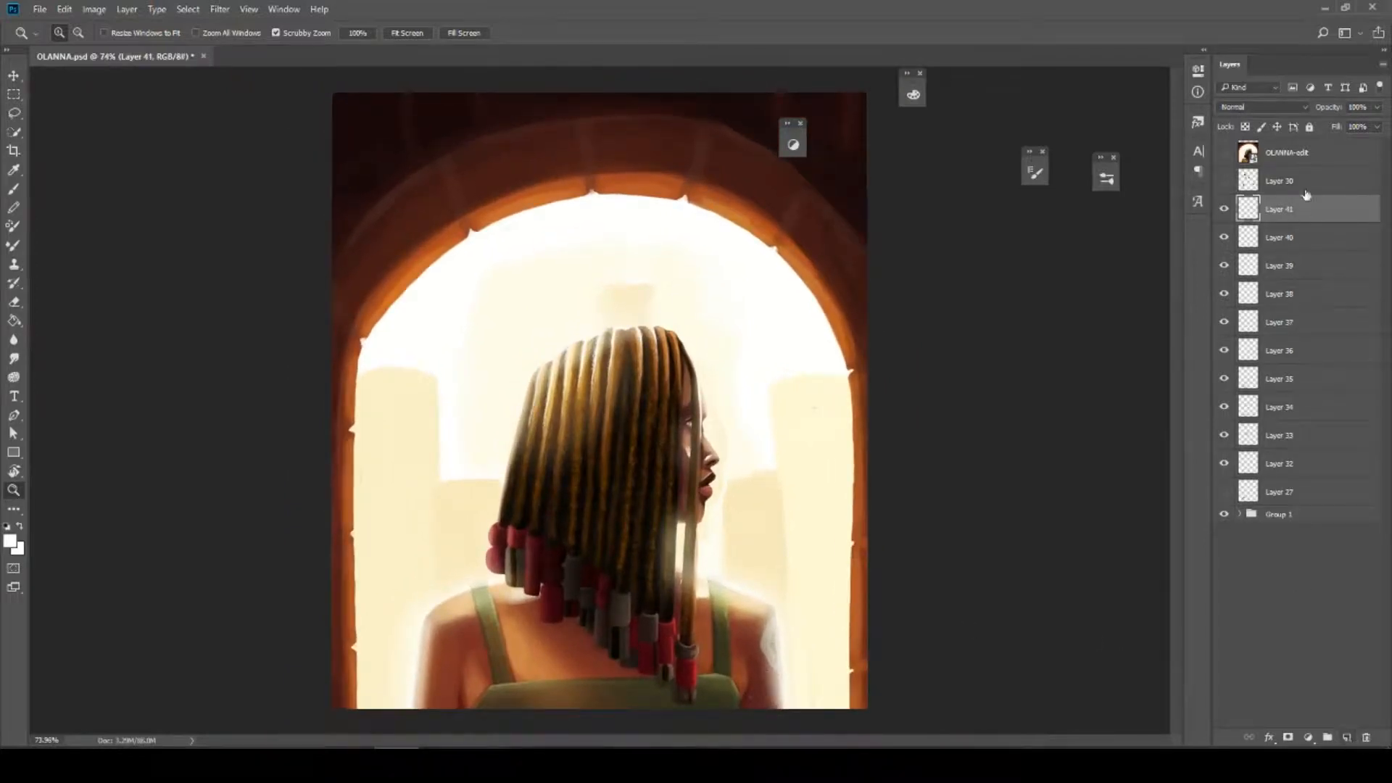
Set Layer 41's blend mode to Dissolve and brush white speckles along the lit edges of the braids and shoulders, undoing the last stroke
click(1281, 104)
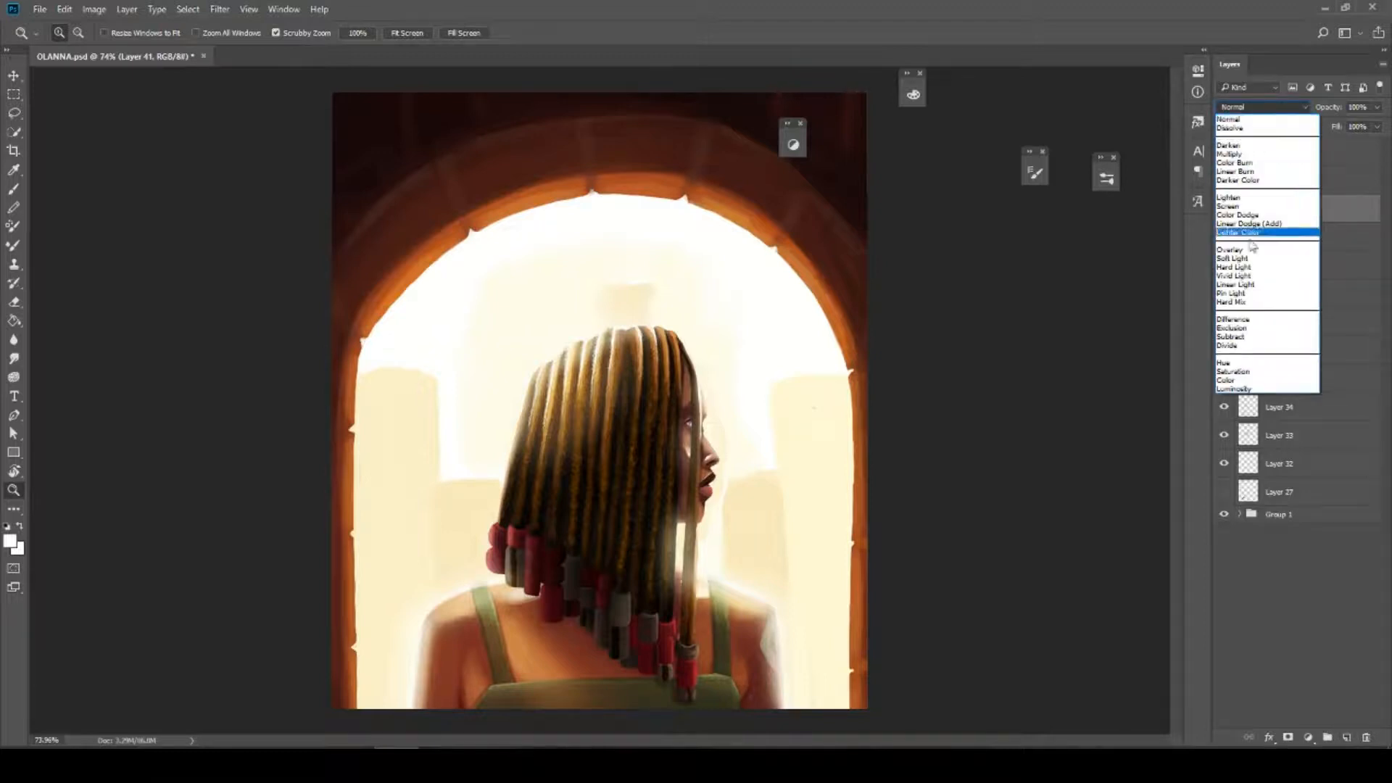
click(1248, 127)
key(b)
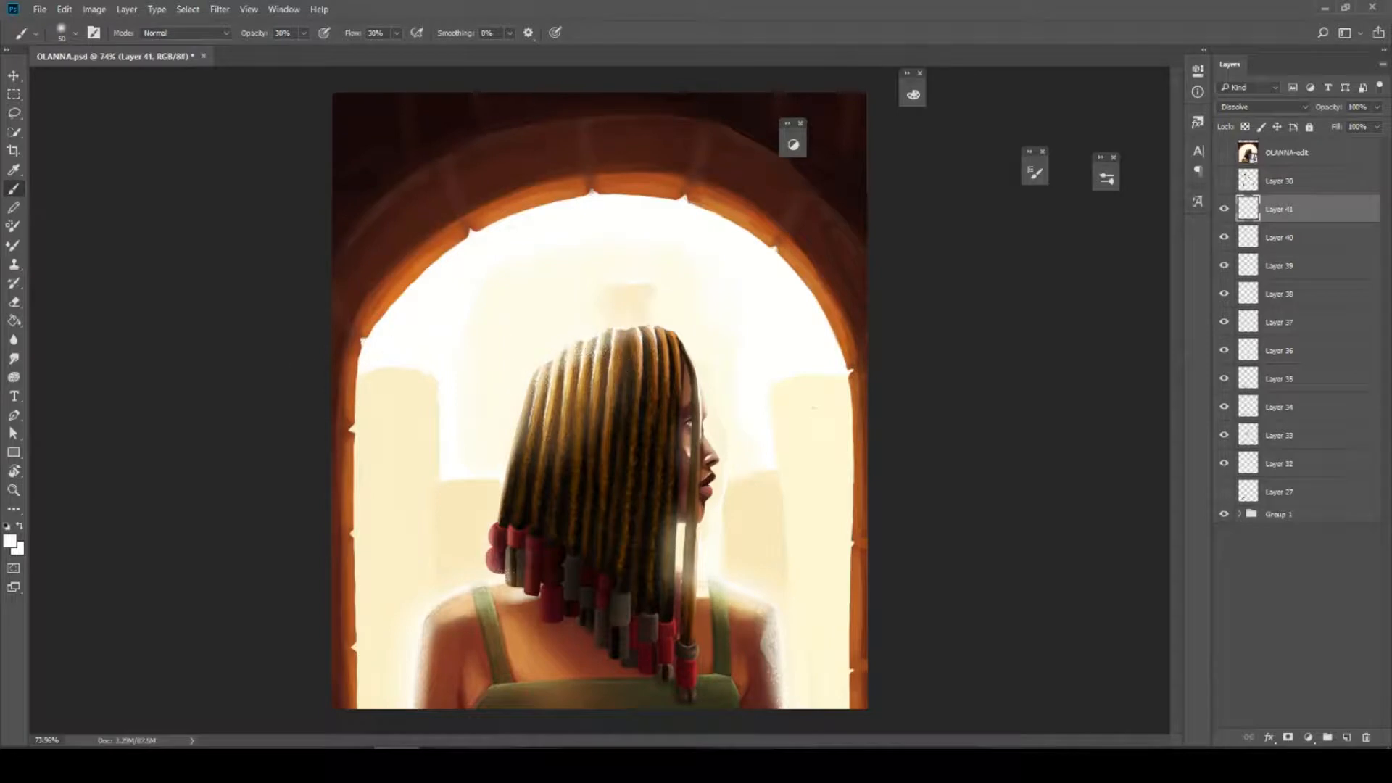
drag(679, 523, 679, 569)
key(ctrl+z)
Create a new layer group, move Layer 27 through Layer 41 into it, and collapse the group
click(1327, 738)
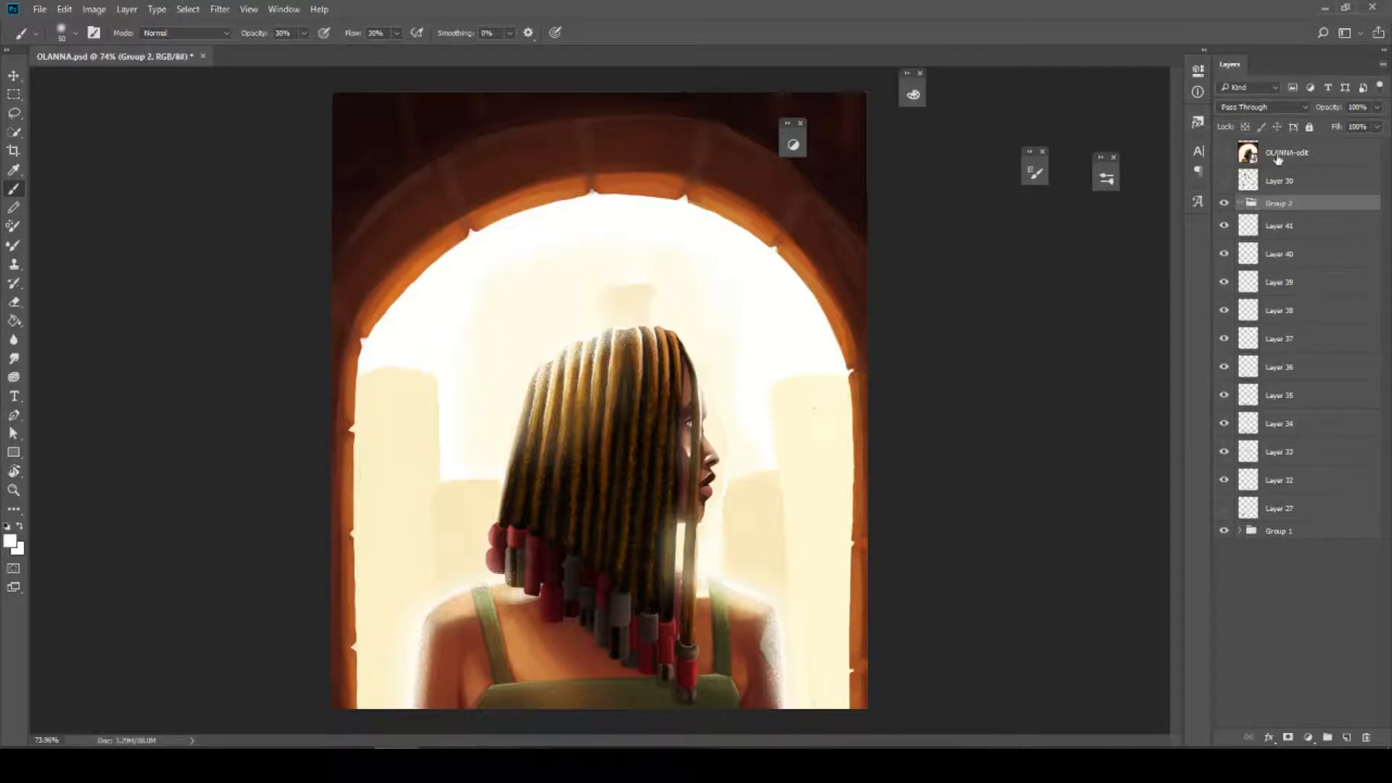
click(1298, 229)
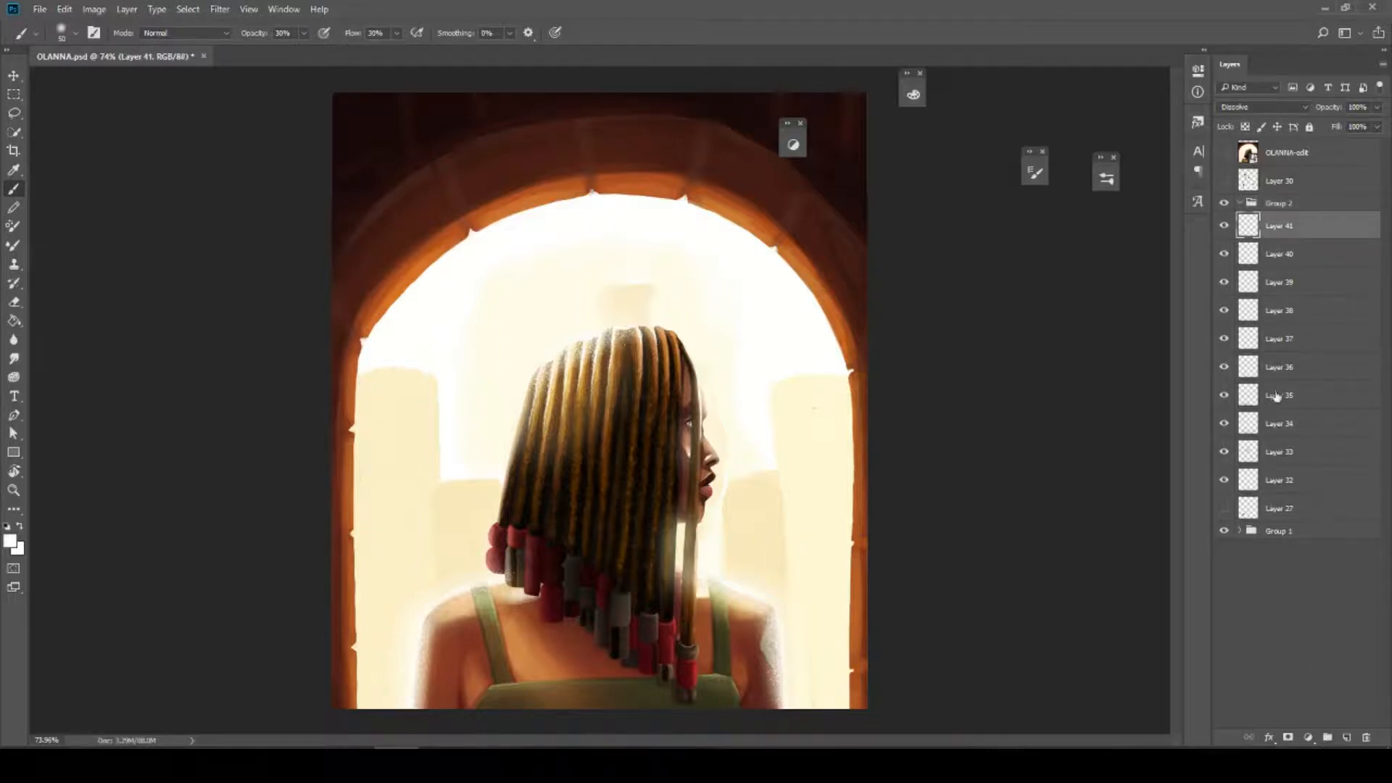
shift+click(1278, 510)
drag(1318, 360, 1287, 208)
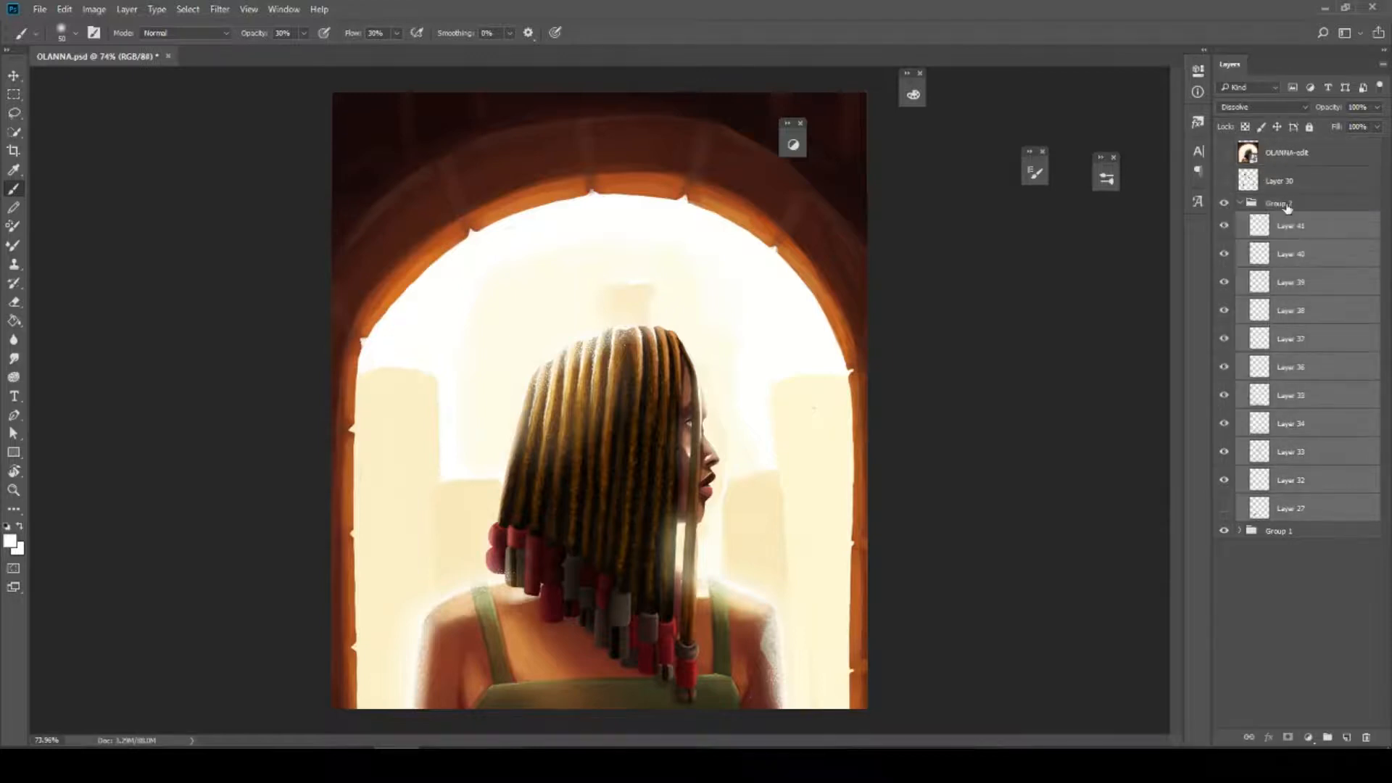
click(1240, 204)
click(1225, 205)
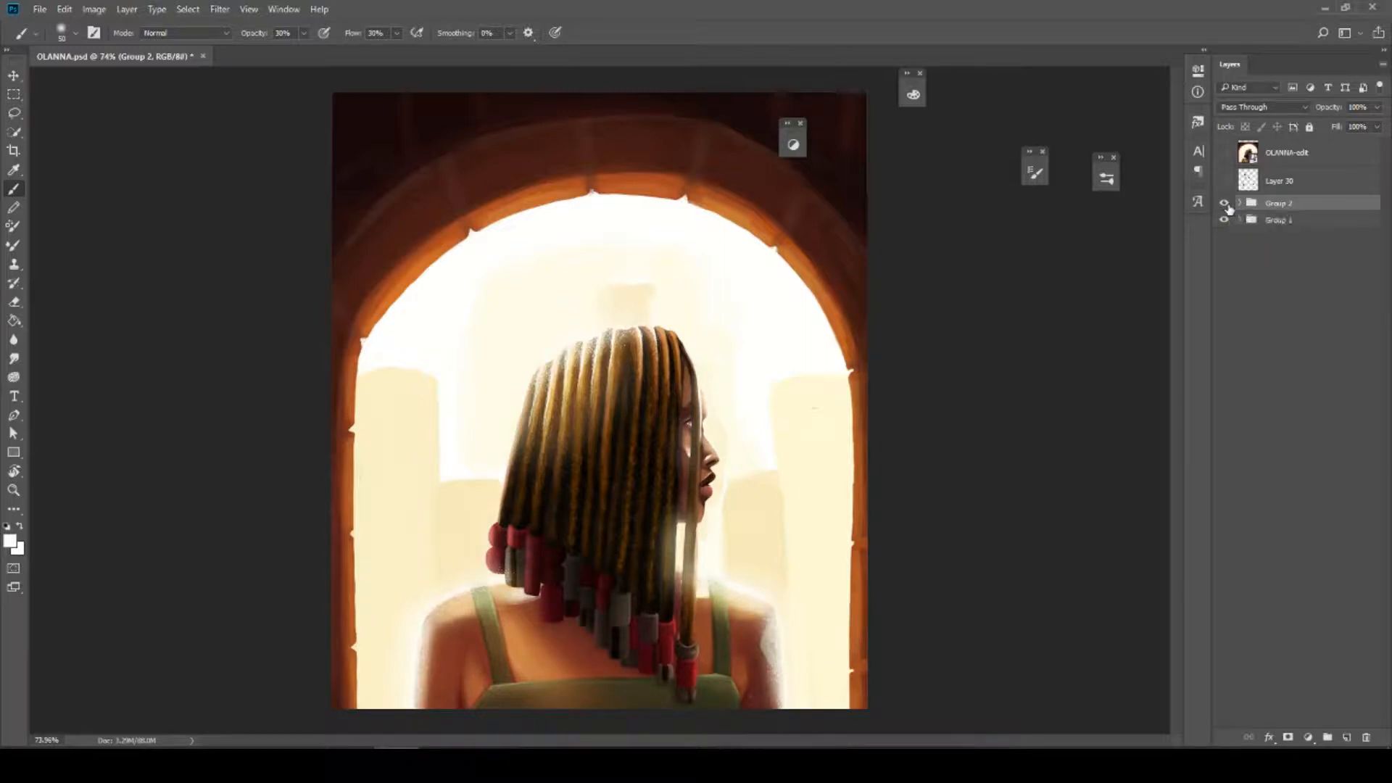
Add Layer 42 at the head of Group 2 and brush a soft near-white glow around the arch's inner edge with an enlarged brush
click(1239, 203)
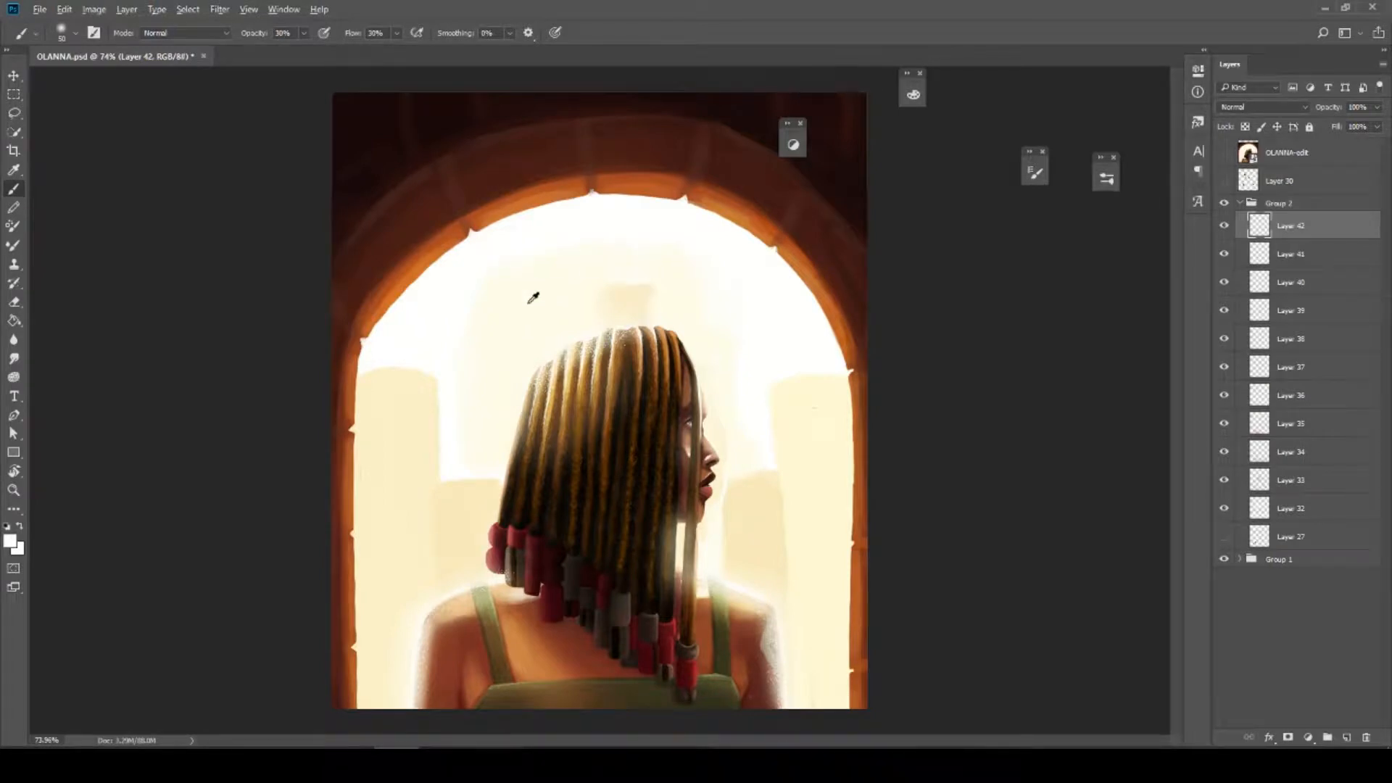
key(bracketright)
key(bracketright)
mouse_move(434, 264)
mouse_down()
mouse_move(522, 221)
mouse_move(678, 202)
mouse_up()
mouse_move(513, 227)
mouse_down()
mouse_move(449, 261)
mouse_move(365, 410)
mouse_move(370, 712)
mouse_up()
key(bracketright)
key(bracketright)
mouse_move(585, 208)
mouse_down()
mouse_move(747, 253)
mouse_move(805, 312)
mouse_move(845, 407)
mouse_move(839, 715)
mouse_up()
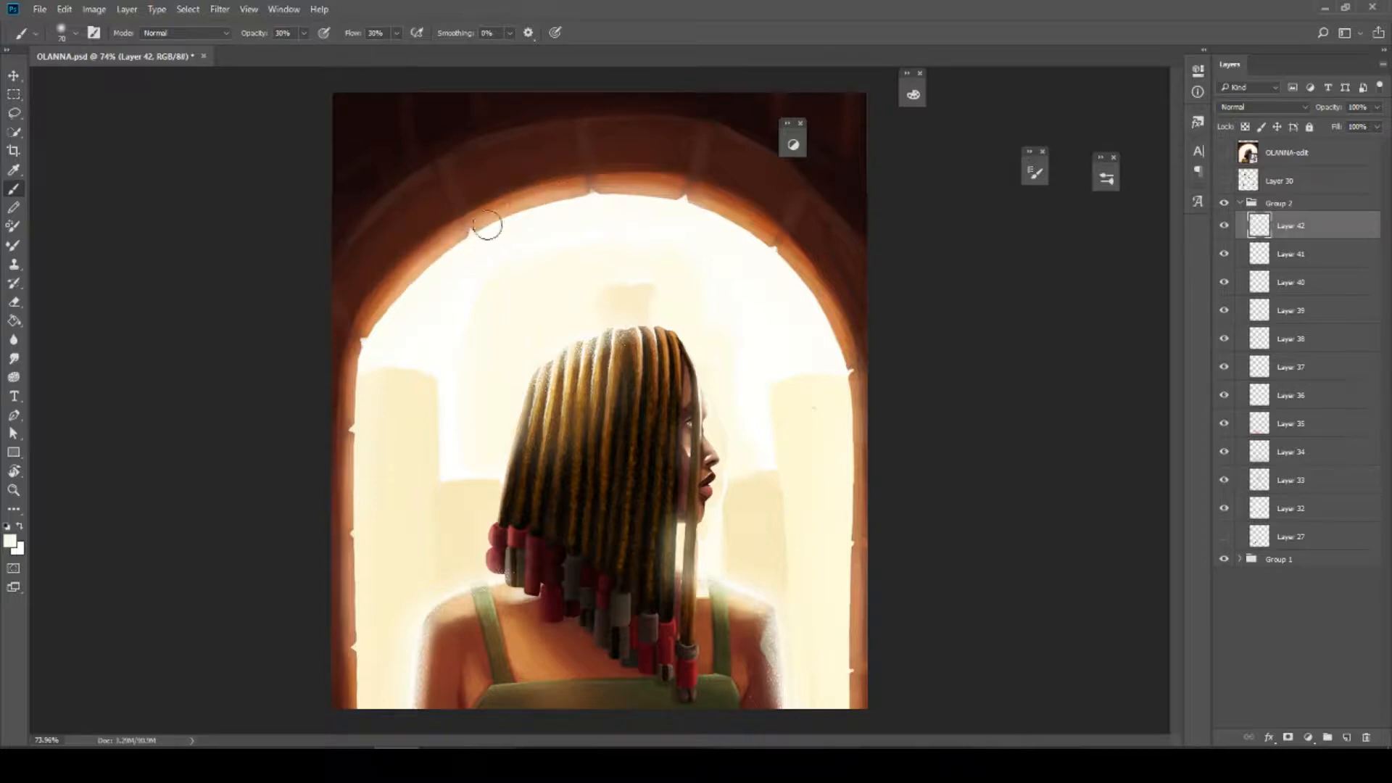
Build up the backlight glow along the arch's curve and down both of its side walls on Layer 42
drag(458, 253, 373, 358)
mouse_move(414, 284)
mouse_down()
mouse_move(371, 357)
mouse_move(377, 638)
mouse_move(364, 631)
mouse_up()
mouse_move(481, 242)
mouse_down()
mouse_move(543, 209)
mouse_move(668, 207)
mouse_move(604, 203)
mouse_move(741, 233)
mouse_move(684, 210)
mouse_move(798, 279)
mouse_move(779, 260)
mouse_move(834, 333)
mouse_move(841, 533)
mouse_up()
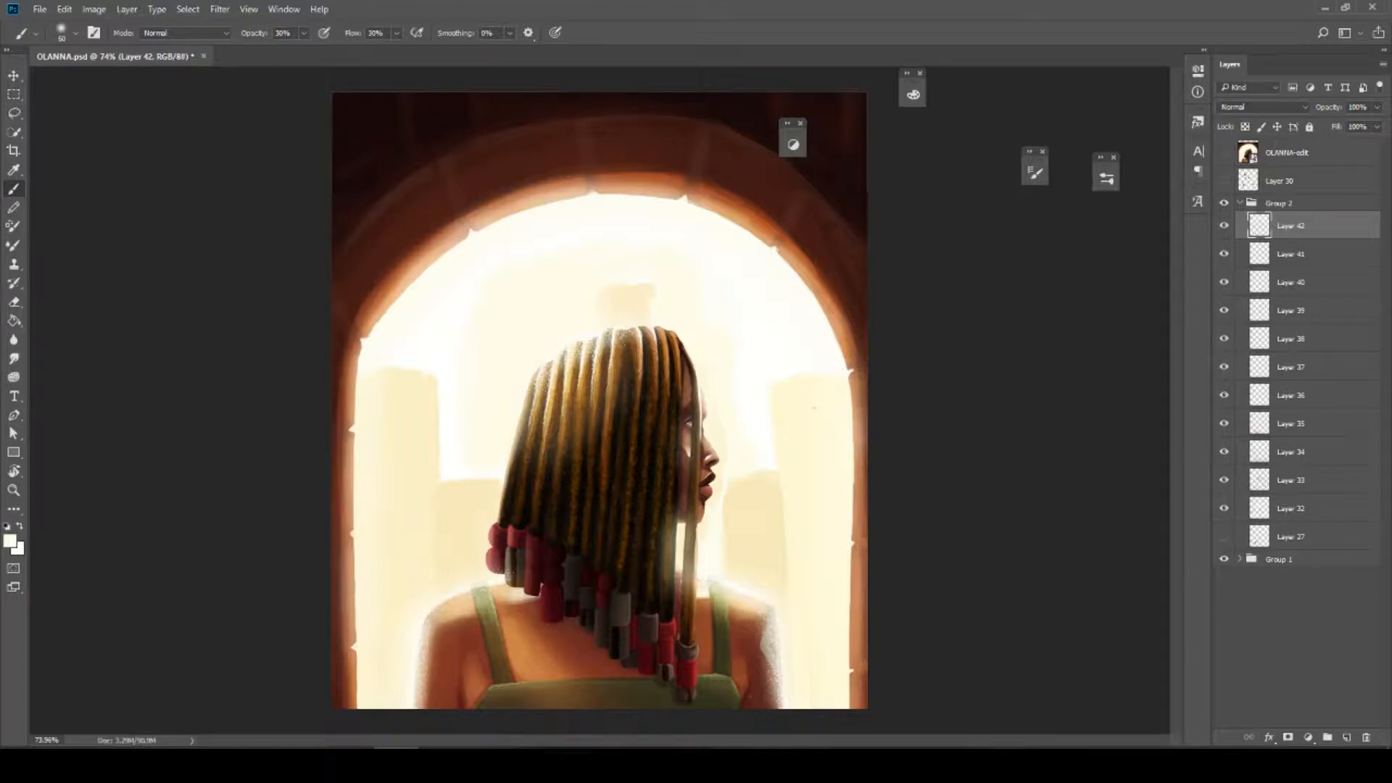
drag(851, 432, 852, 650)
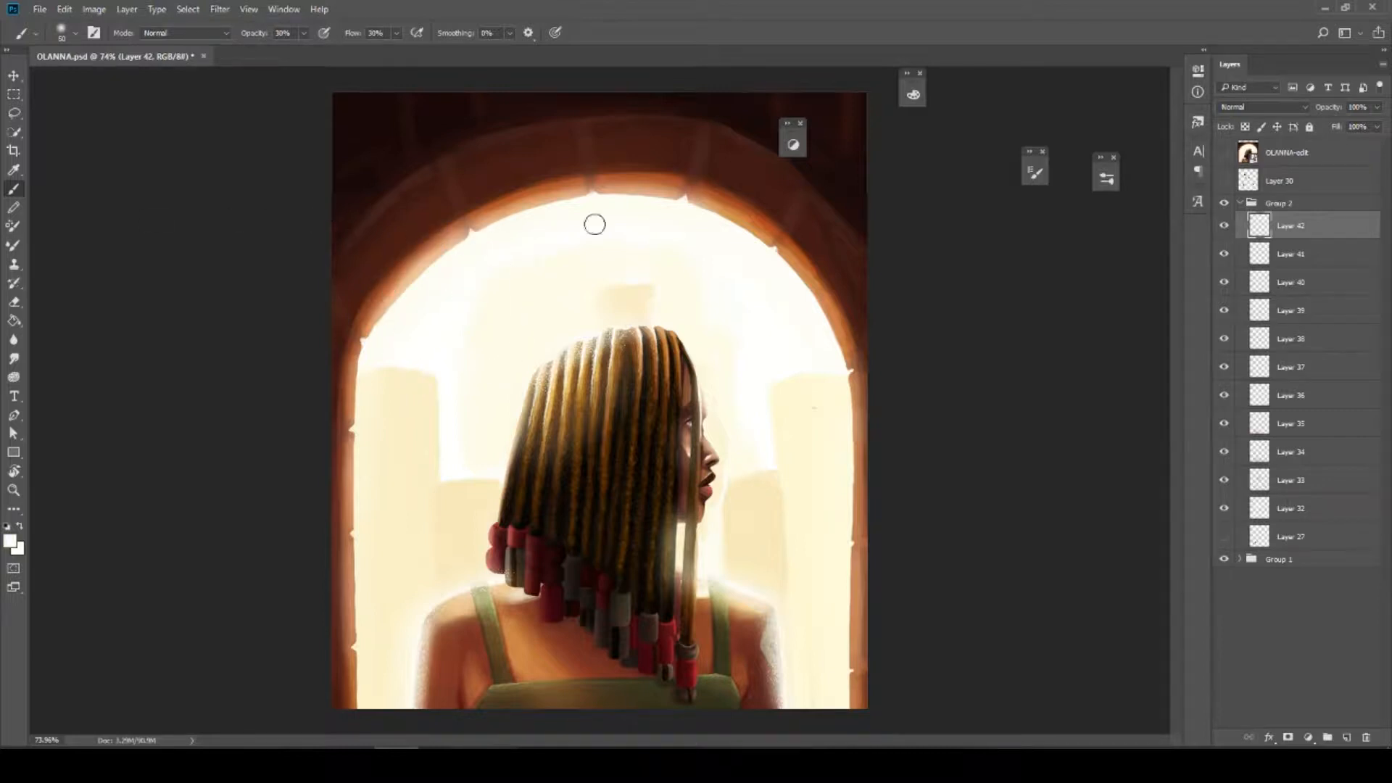
mouse_move(482, 237)
mouse_down()
mouse_move(611, 196)
mouse_move(586, 201)
mouse_move(712, 216)
mouse_move(626, 202)
mouse_move(747, 236)
mouse_move(759, 249)
mouse_move(728, 238)
mouse_move(794, 278)
mouse_move(749, 237)
mouse_move(845, 362)
mouse_move(855, 510)
mouse_move(824, 514)
mouse_move(850, 697)
mouse_up()
Enlarge the brush further and strengthen the white glow over the arch's crown and down its left inner edge
key(bracketright)
key(bracketright)
key(bracketright)
mouse_move(367, 334)
mouse_down()
mouse_move(617, 202)
mouse_move(825, 333)
mouse_up()
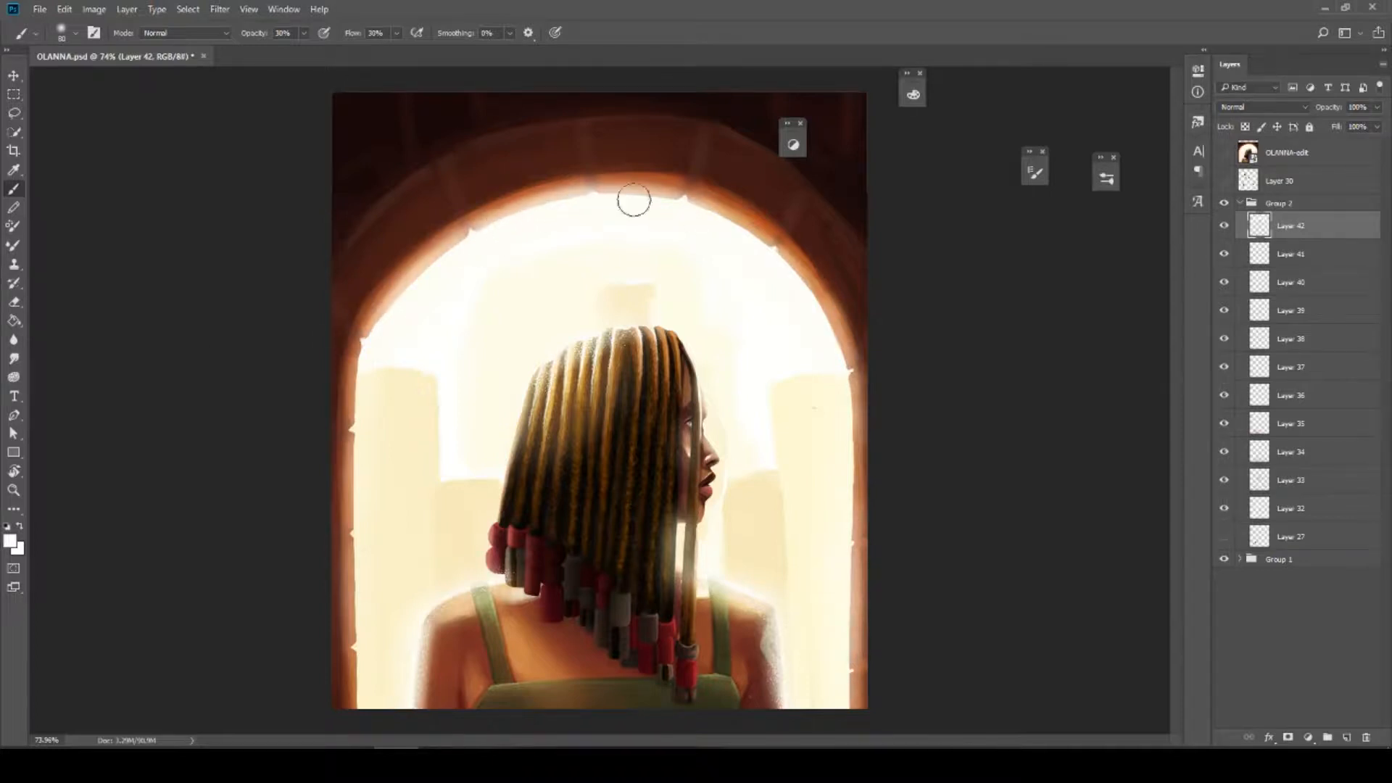
drag(682, 206, 842, 340)
drag(366, 417, 357, 357)
drag(359, 424, 351, 652)
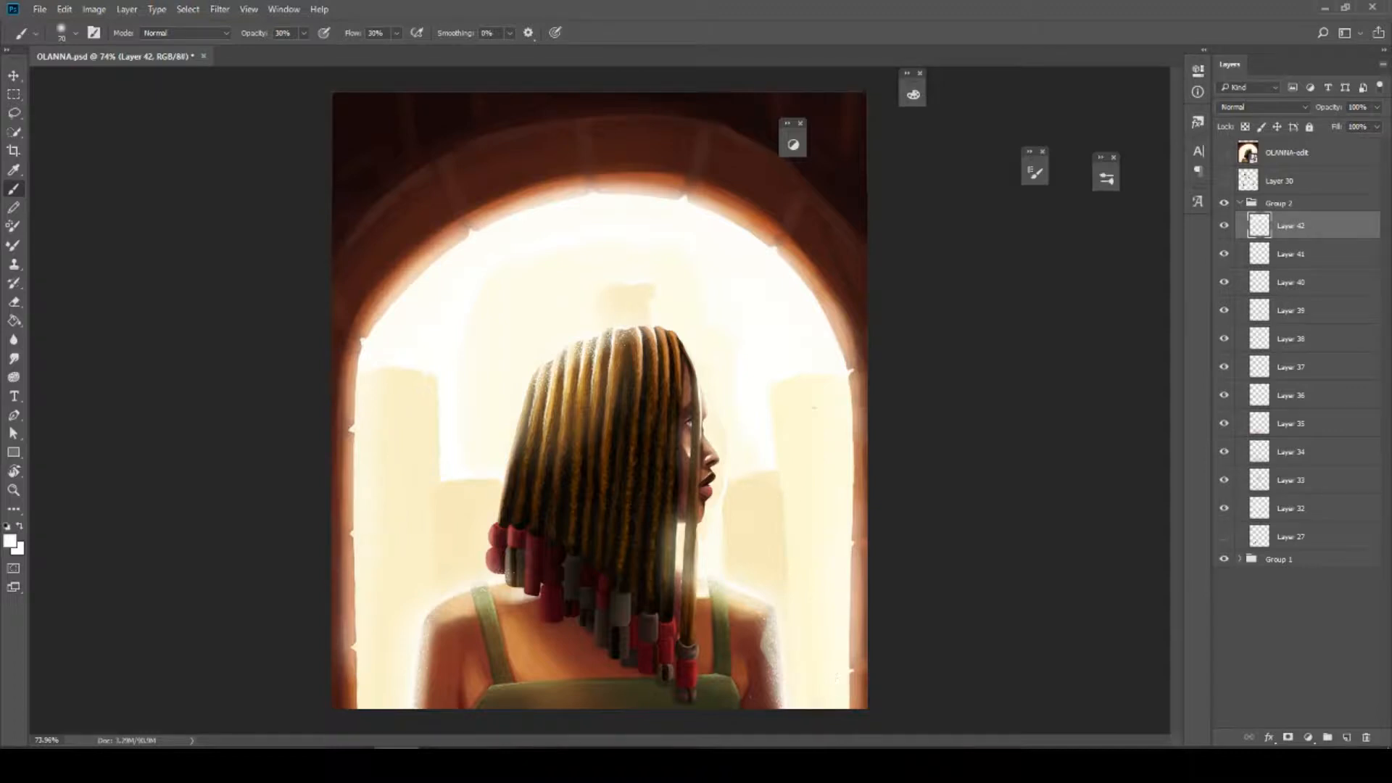
Add Layer 43 in Dissolve mode, brush white speckles along the arch's inner sides, and erase the excess on the lower right wall
click(1345, 739)
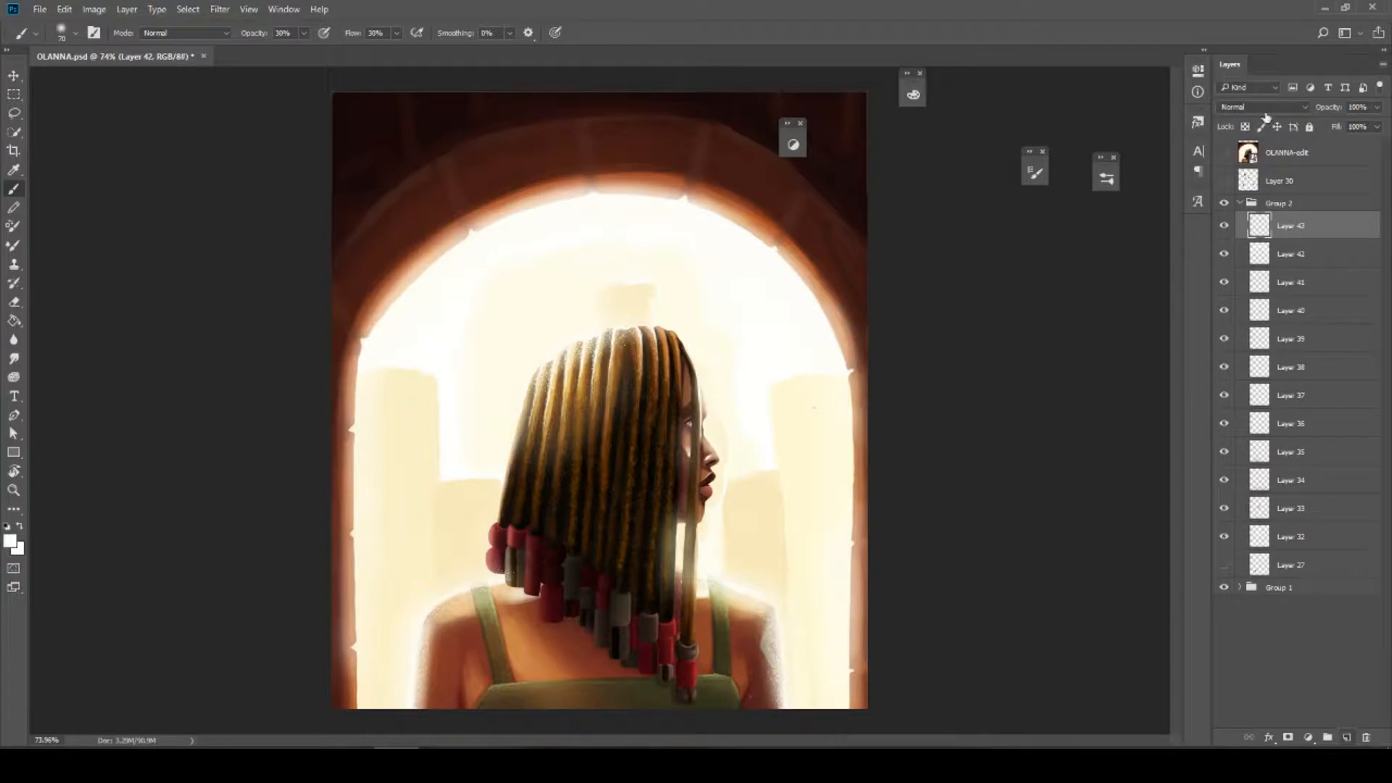
click(1305, 109)
click(1304, 107)
click(1276, 128)
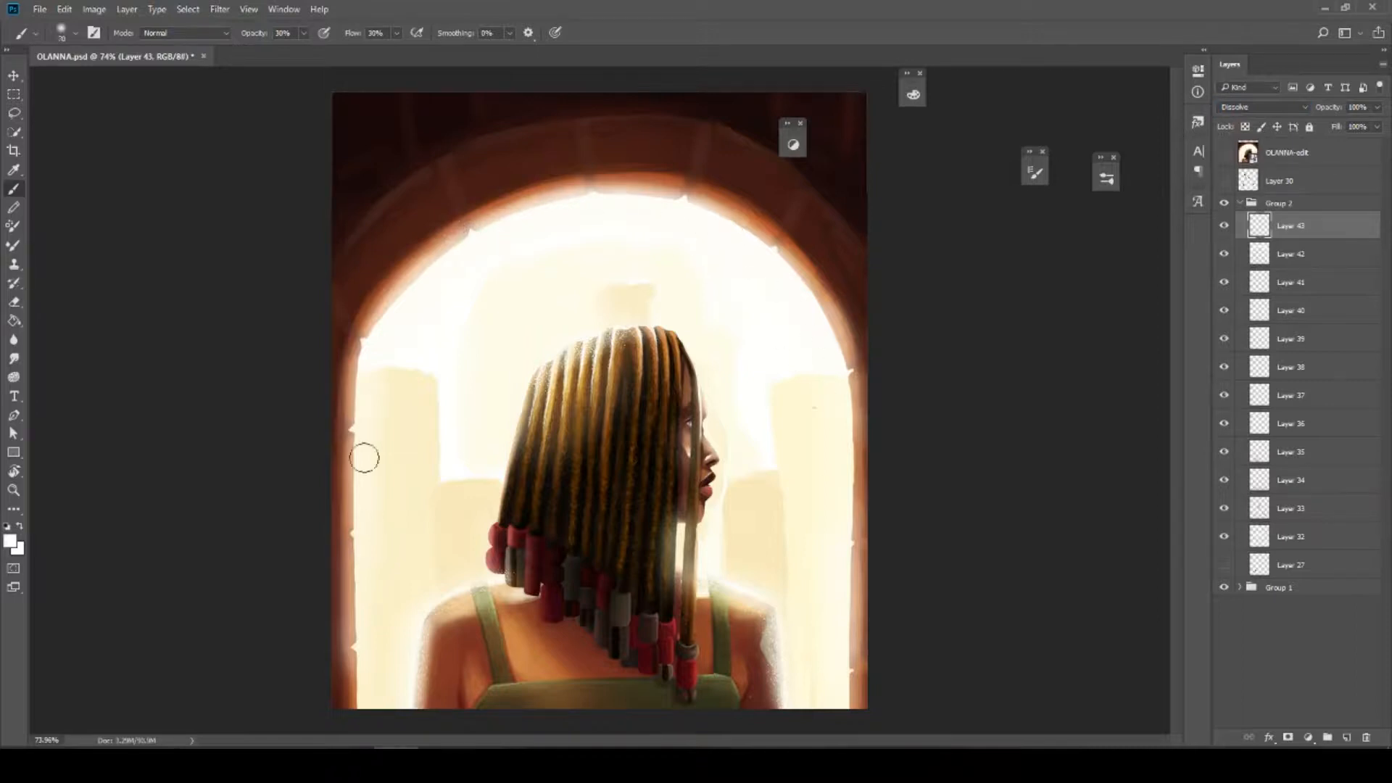
drag(358, 493, 351, 670)
mouse_move(856, 436)
mouse_down()
mouse_move(842, 475)
mouse_move(849, 684)
mouse_up()
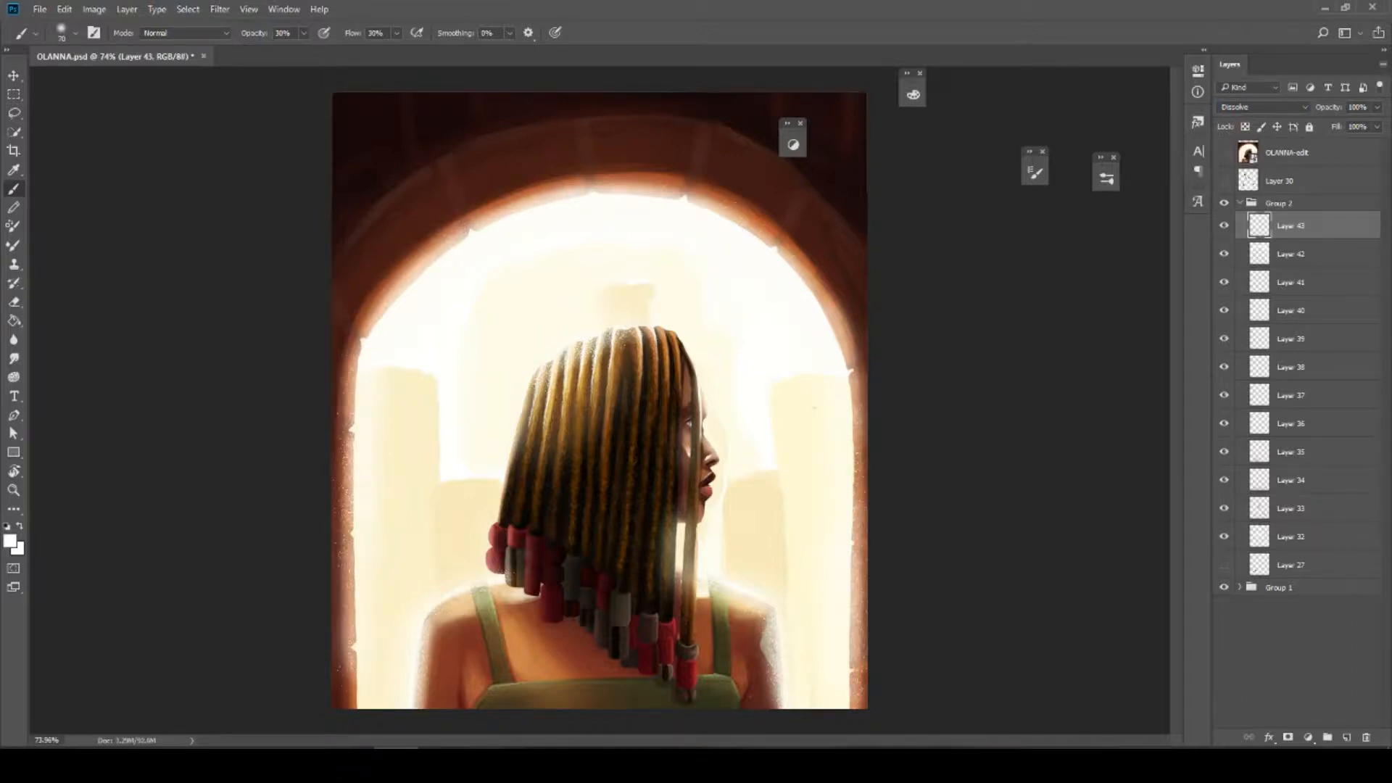
key(e)
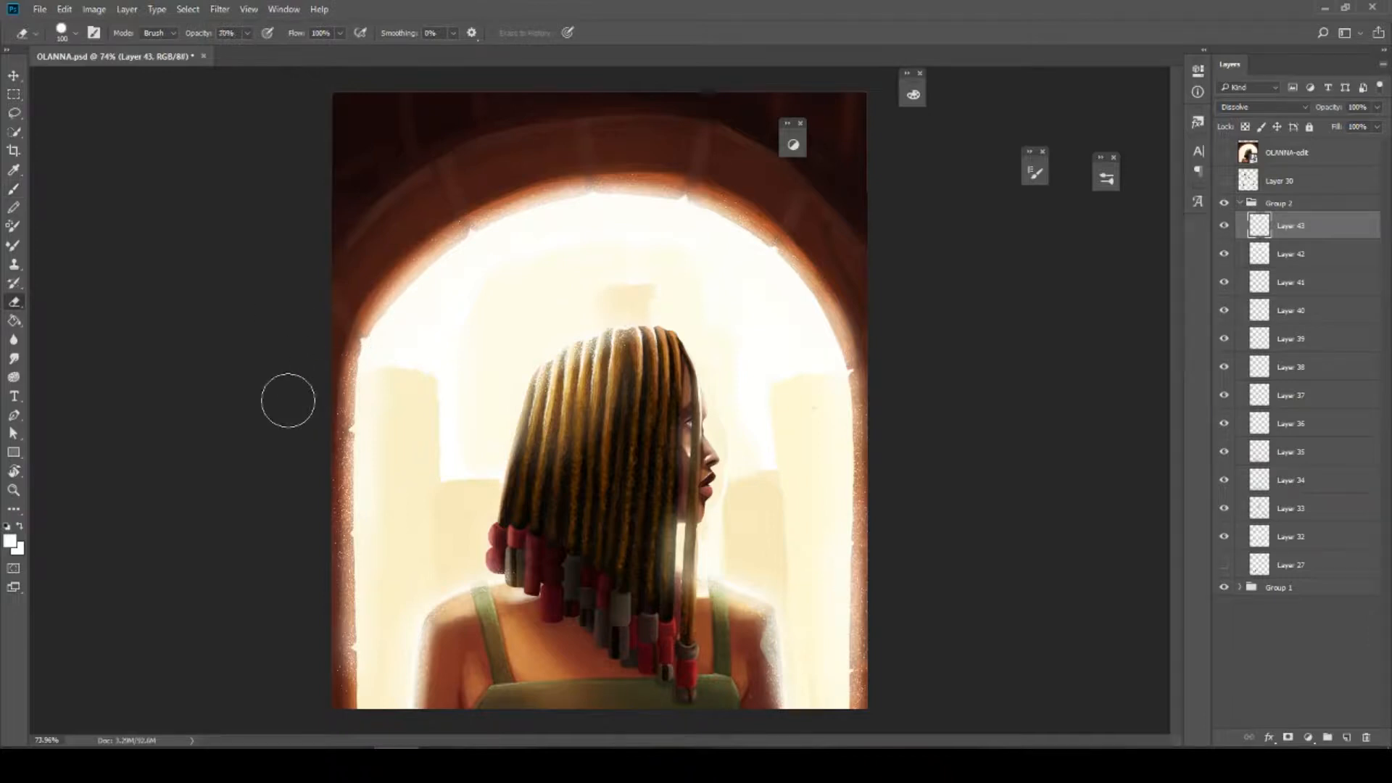
drag(857, 571, 857, 698)
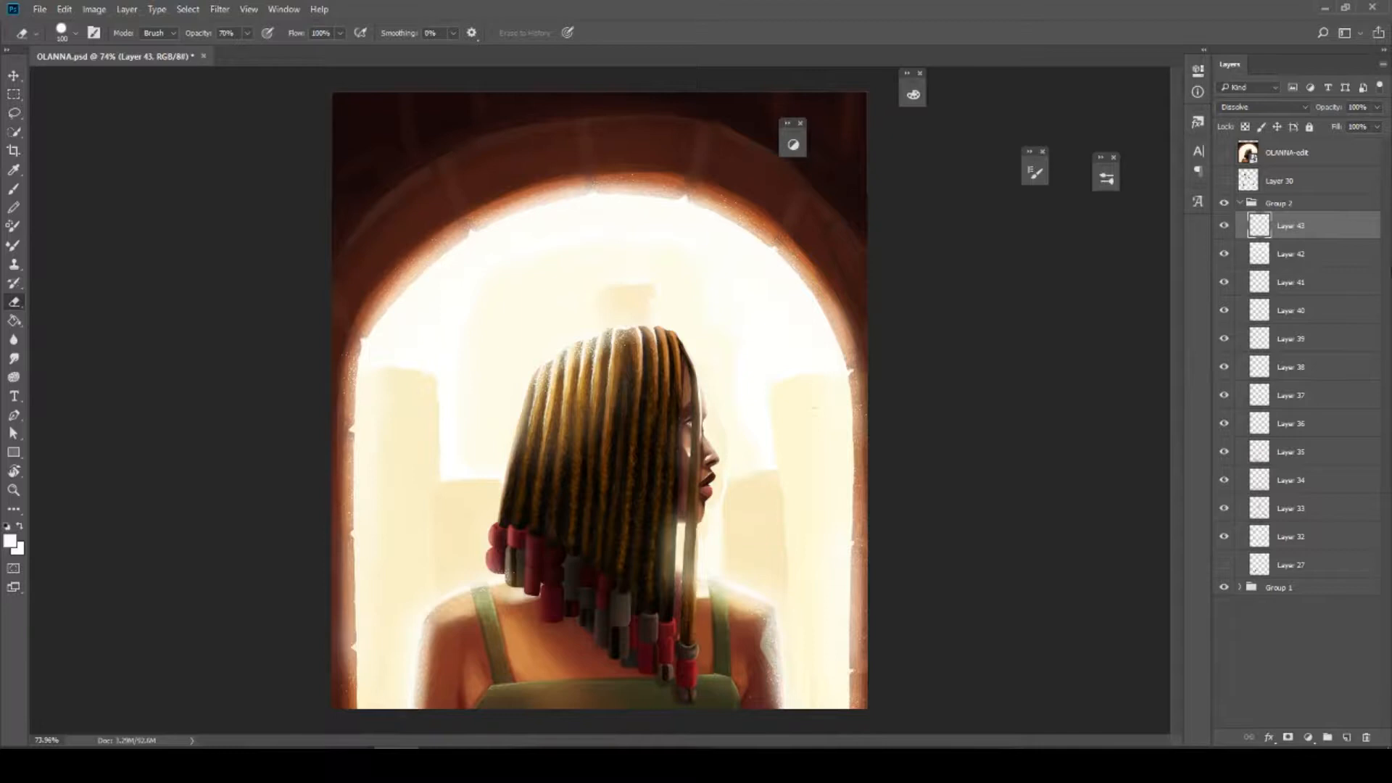
Compare the arch with the glow and speckle layers, Layer 42 and Layer 43, hidden and shown, and collapse Group 2
click(1241, 205)
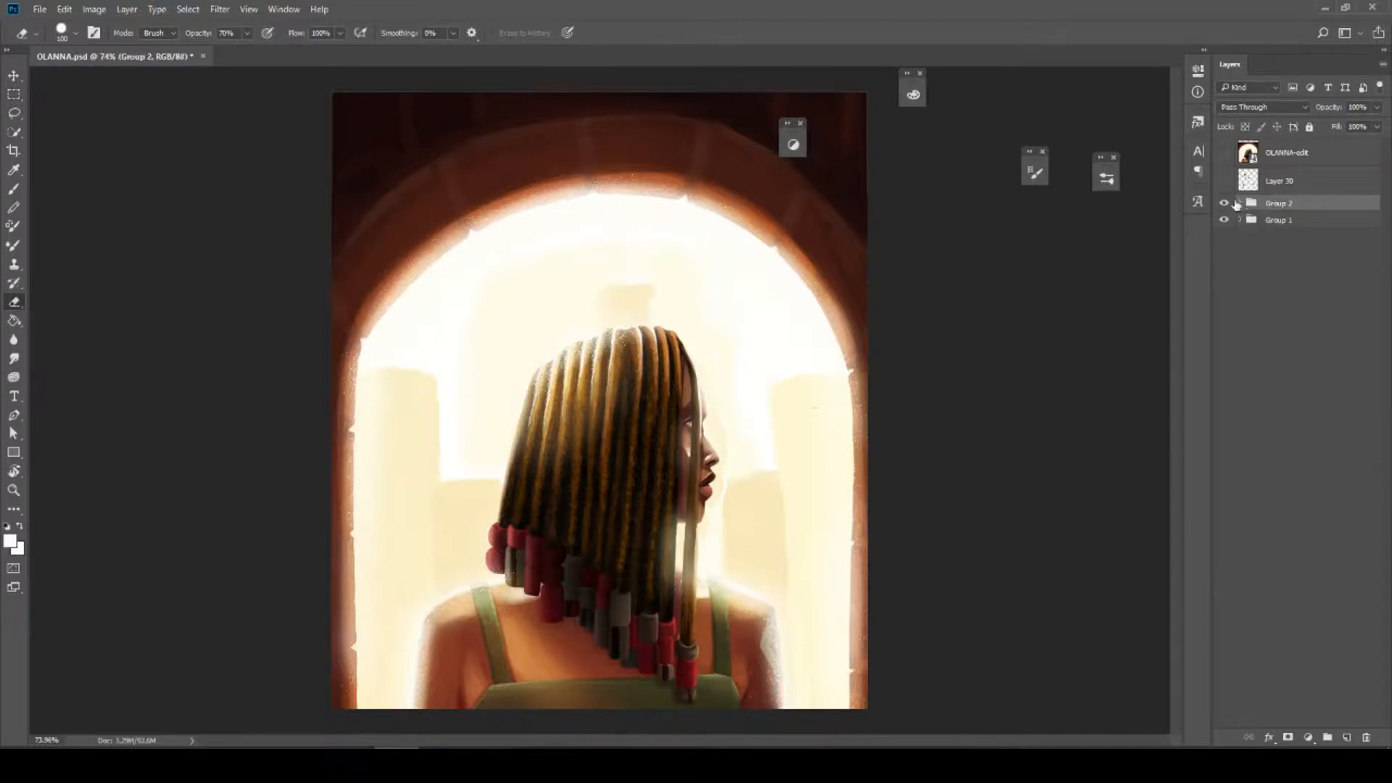
click(1241, 204)
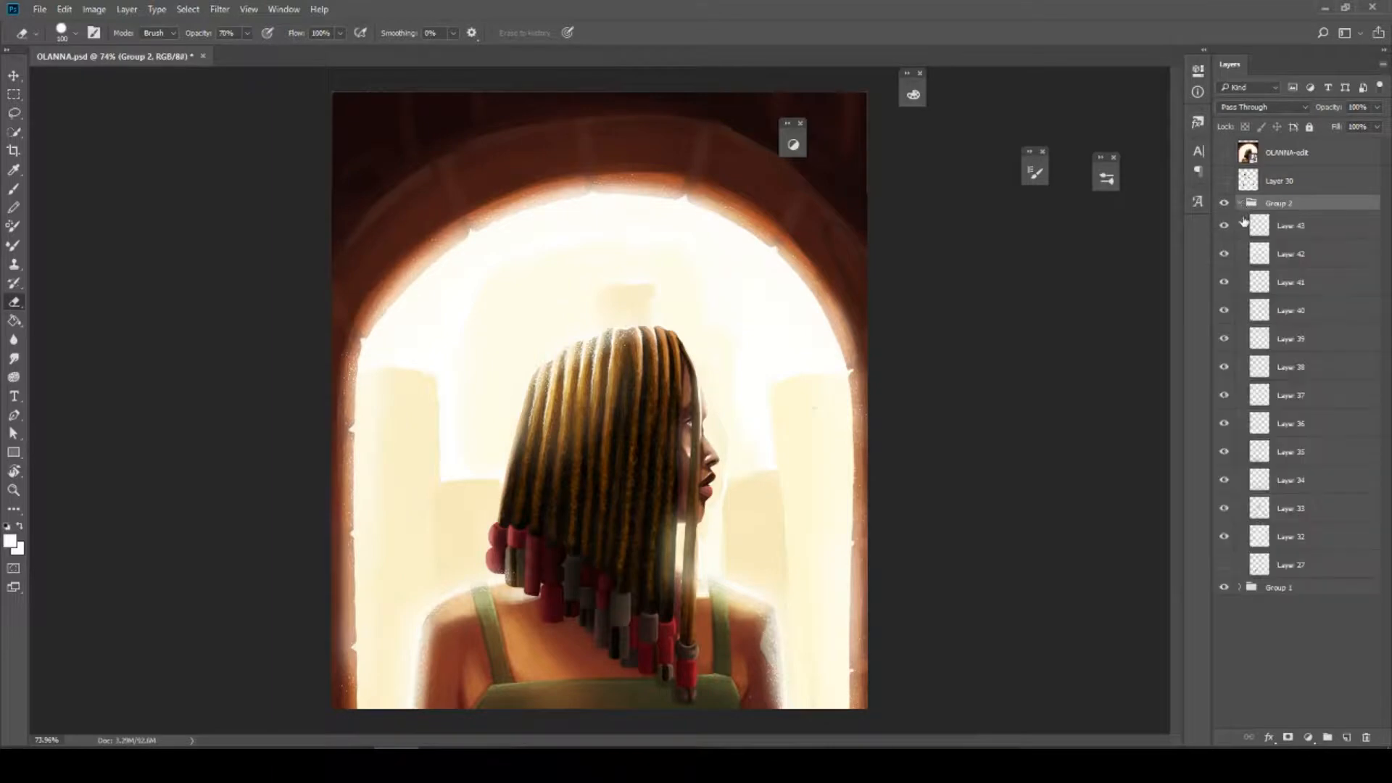
click(1224, 254)
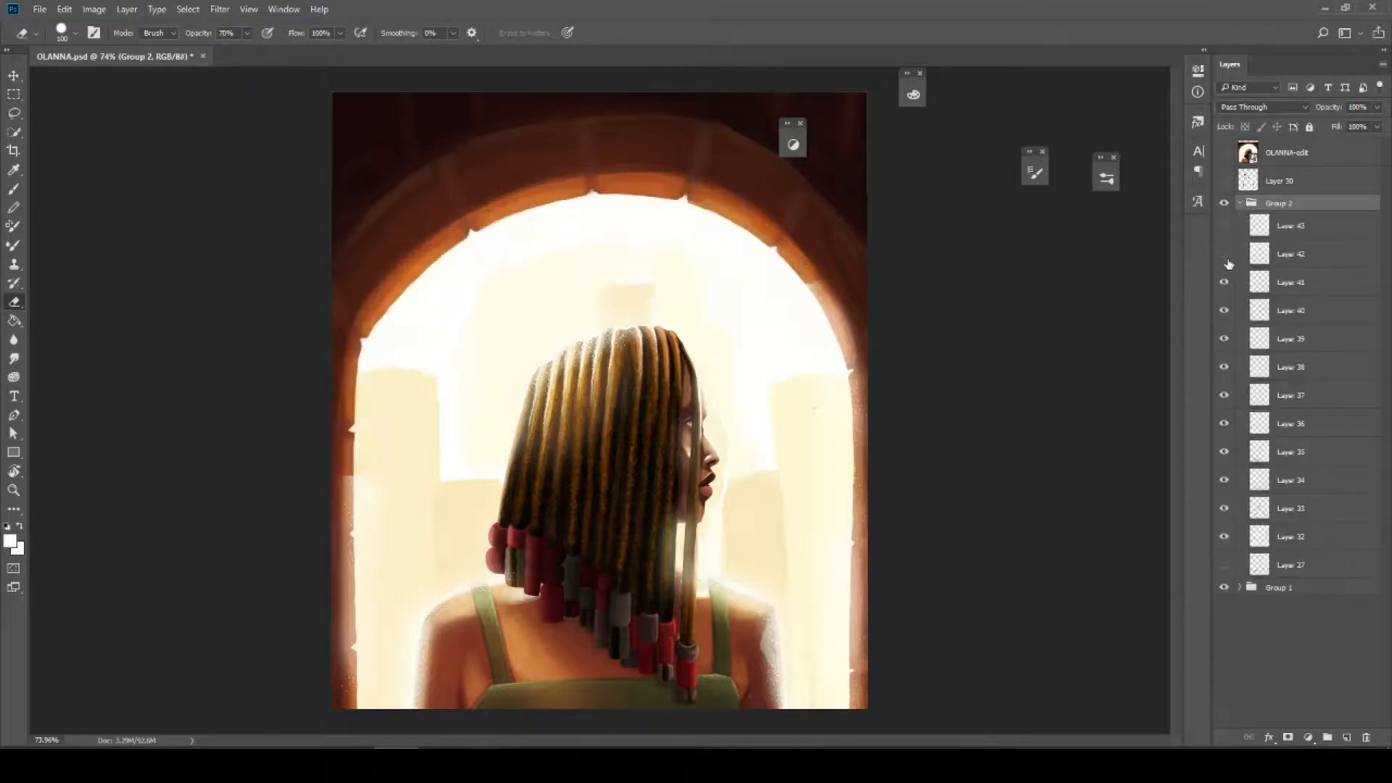
click(1225, 255)
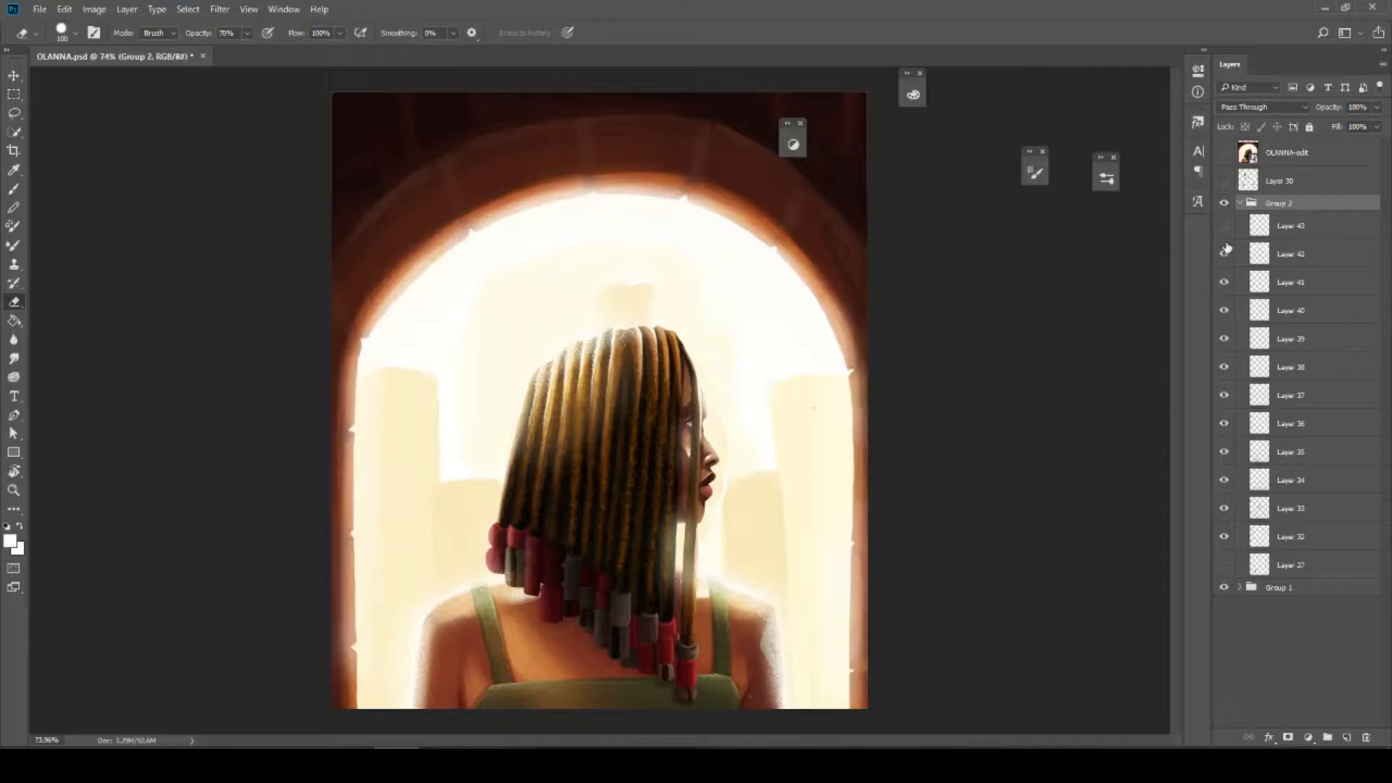
click(1225, 227)
click(1225, 254)
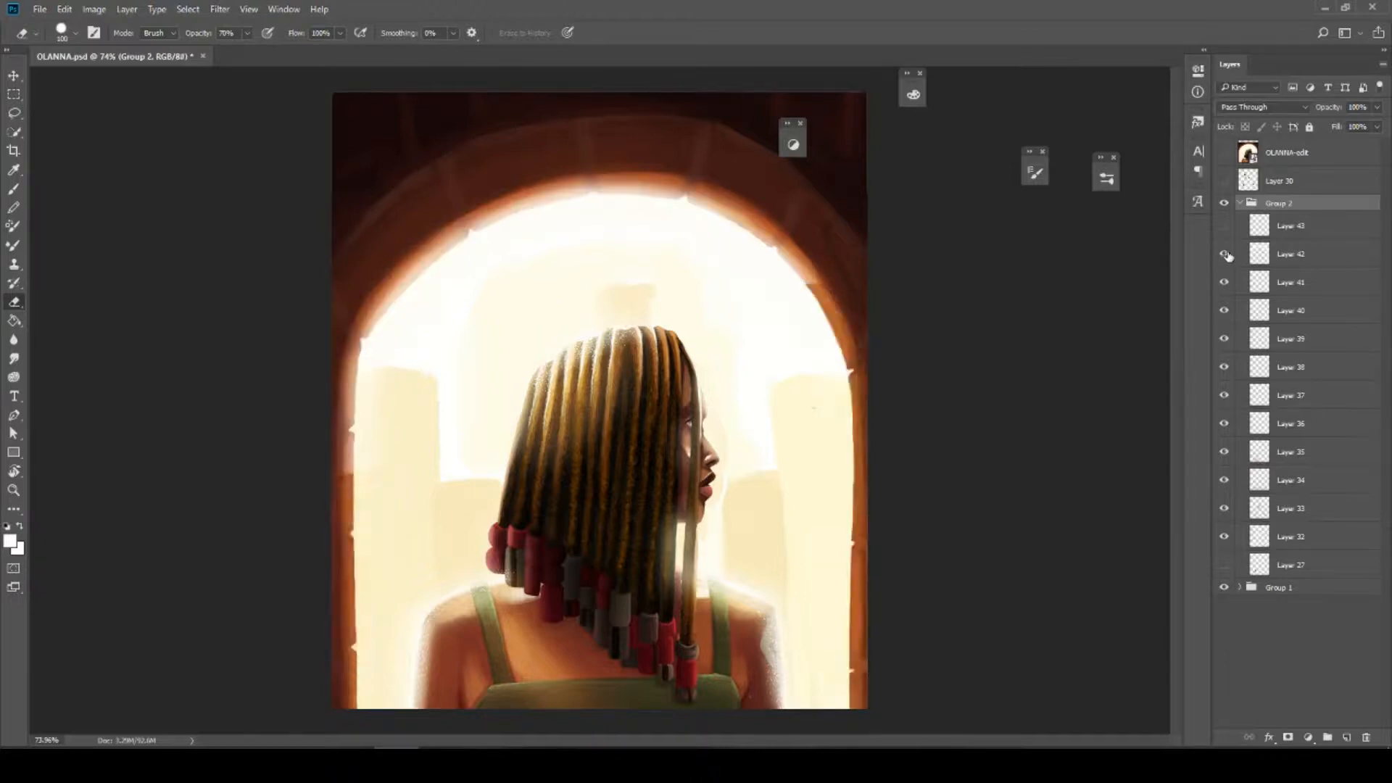
click(1225, 225)
click(1241, 203)
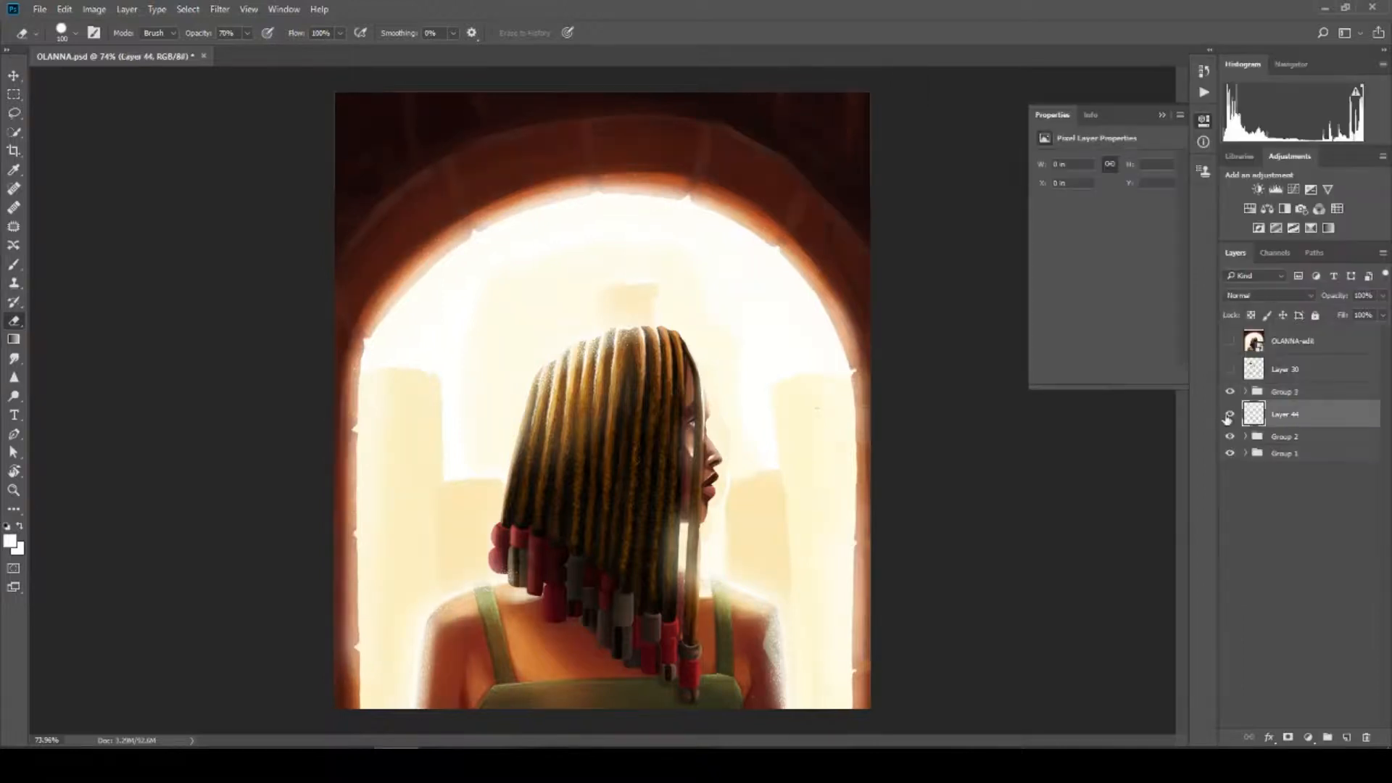
Delete the empty Layer 44 beneath Group 3 and add a new empty layer above that group
click(1227, 415)
key(Delete)
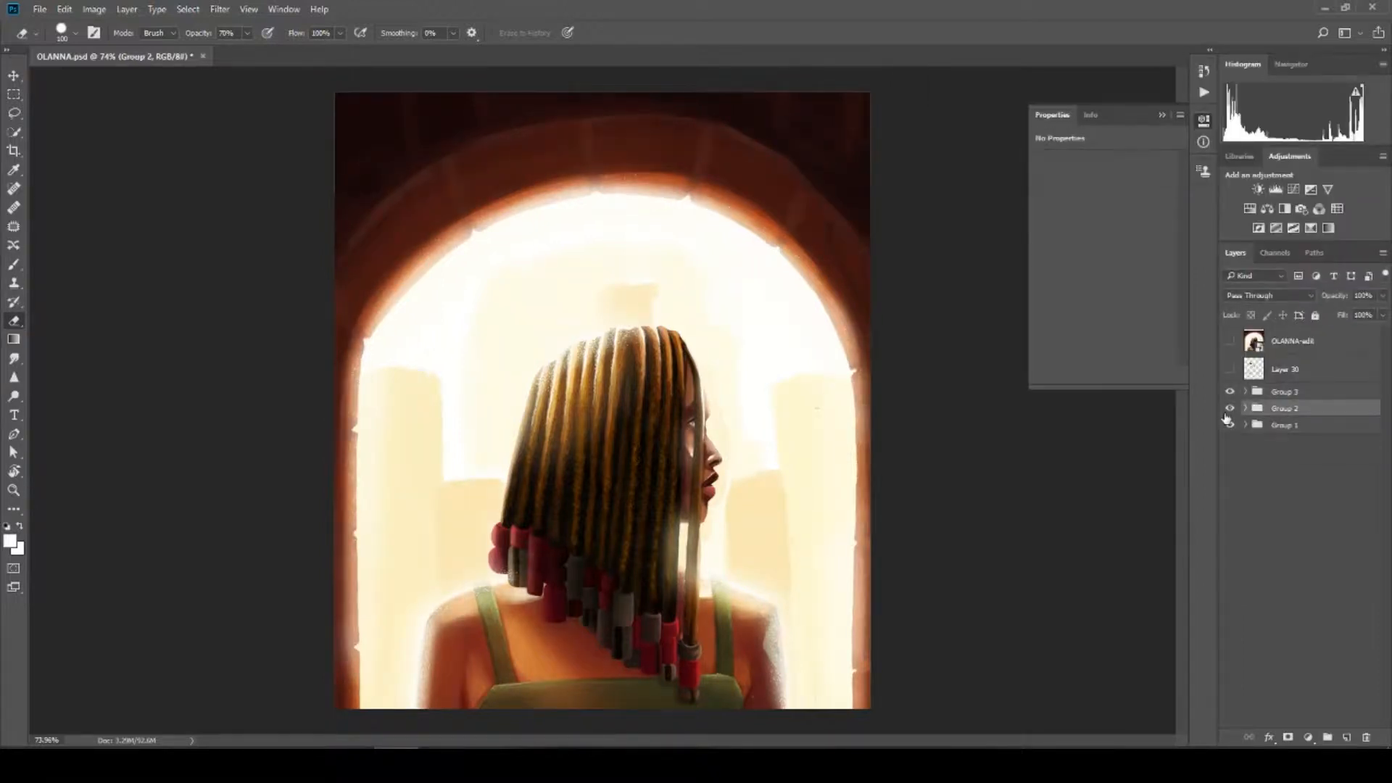
click(1314, 391)
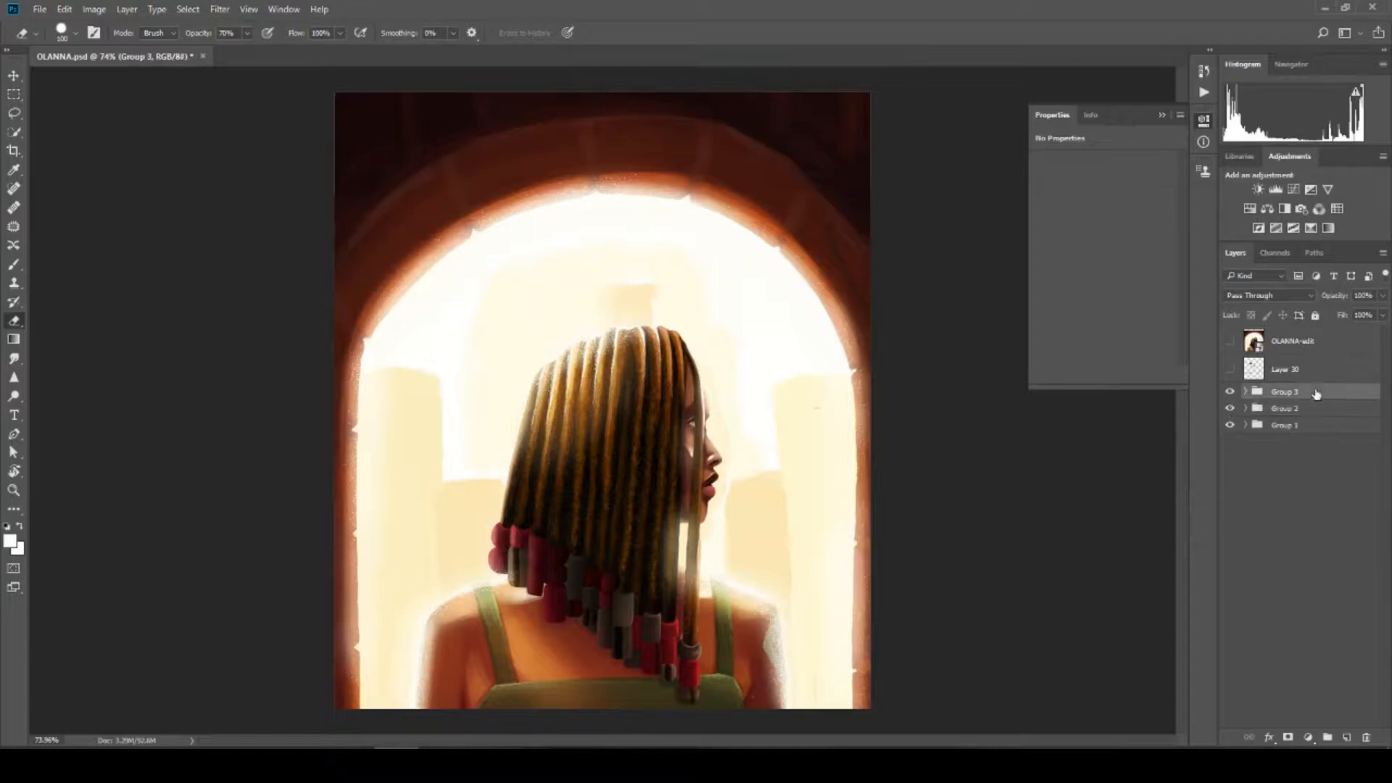
click(1345, 738)
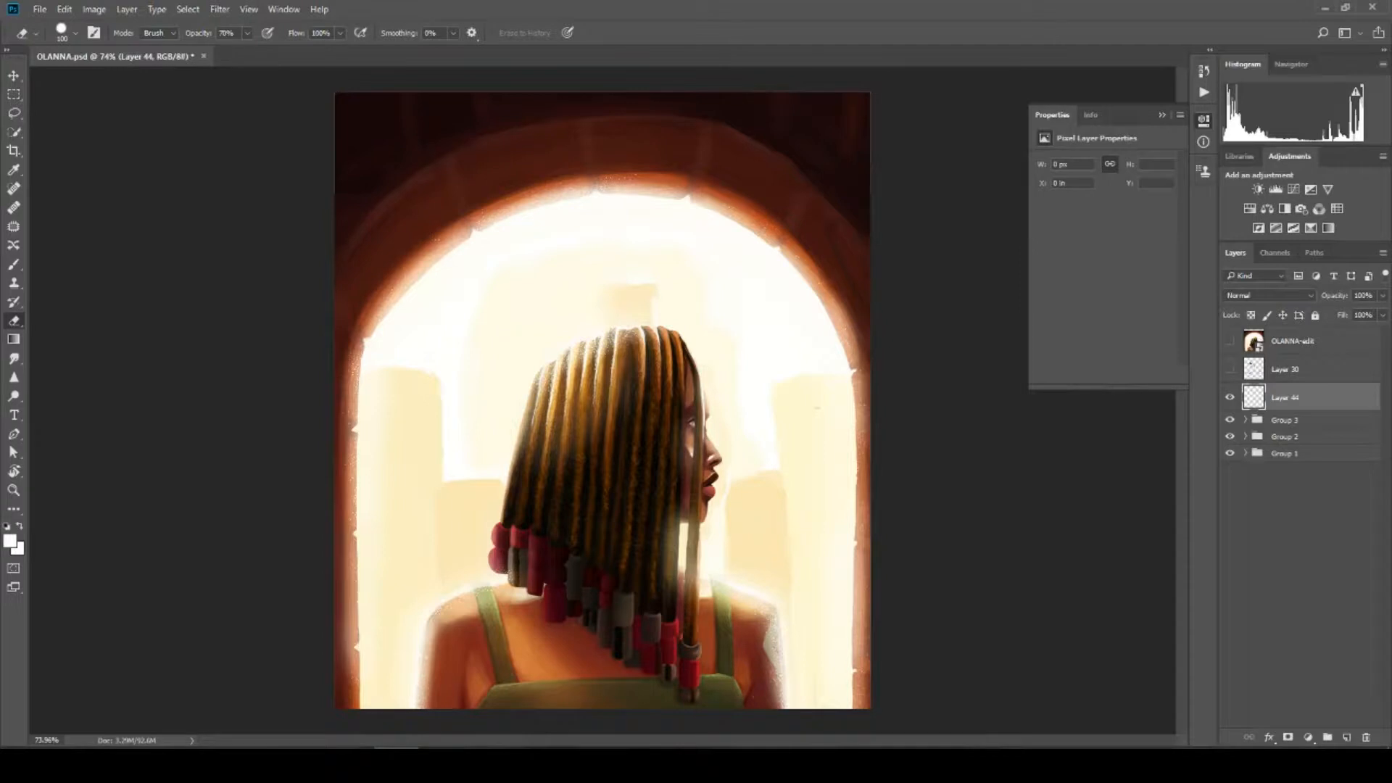
Switch to File Explorer, place Beautiful-Flower-Petals-Falling-PNG-715x715.png from the Images To PDF Maker folder into the painting, and enlarge it to about 117%
click(254, 764)
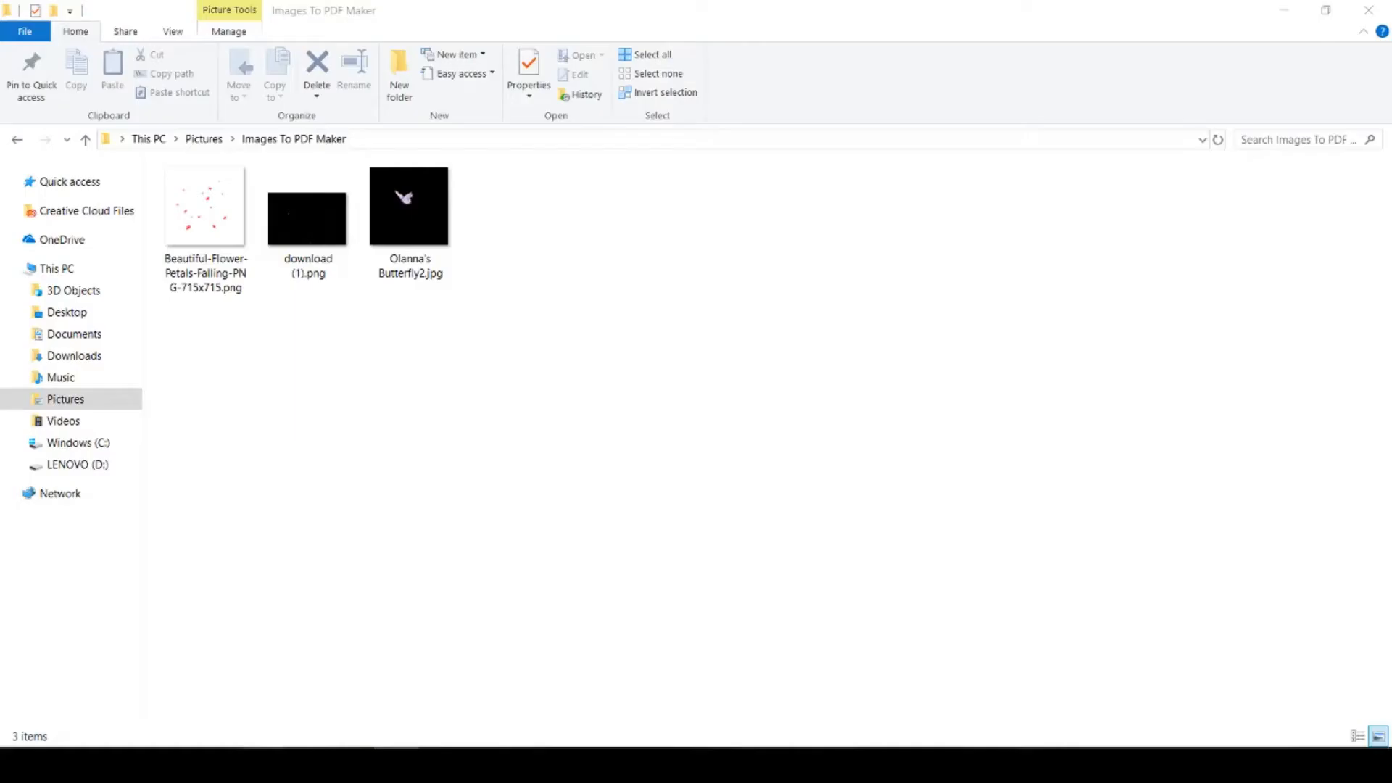
click(205, 202)
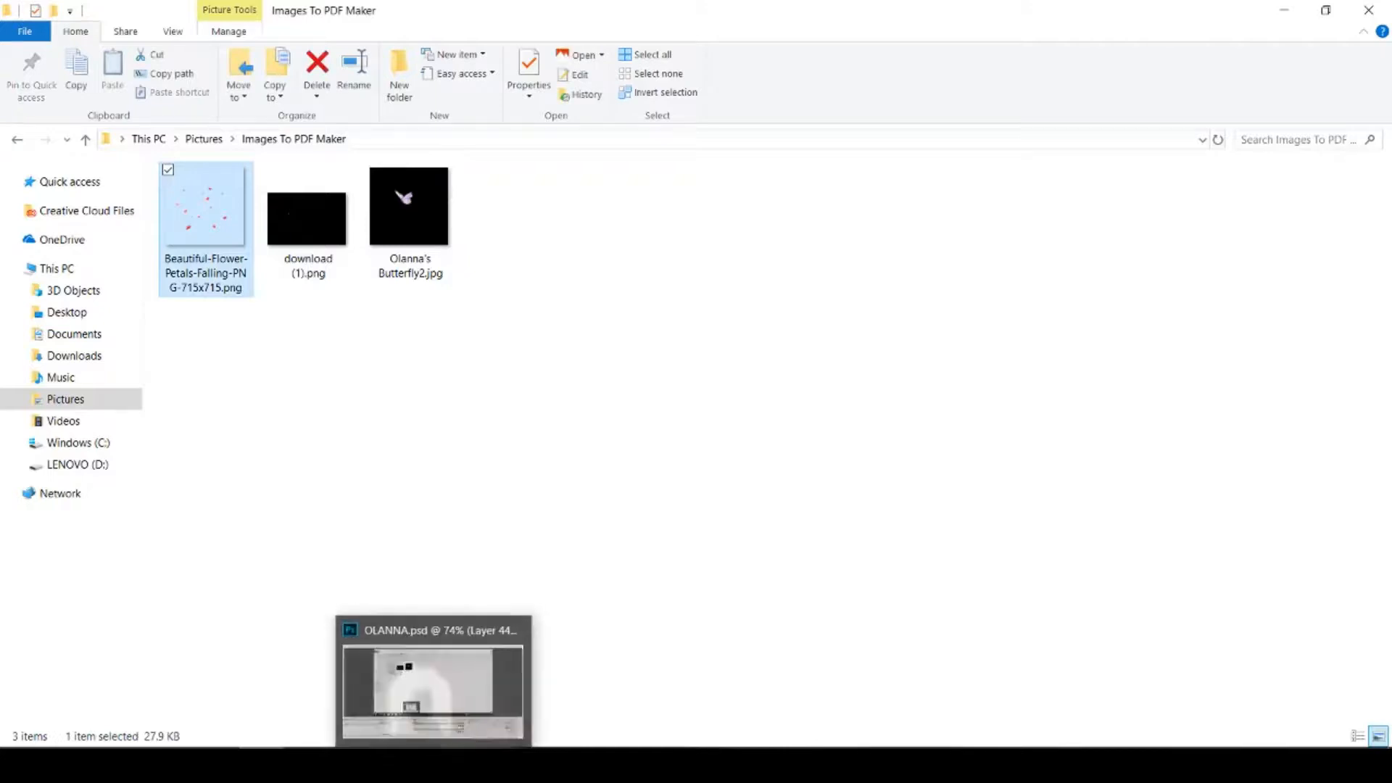
mouse_move(396, 765)
click(459, 702)
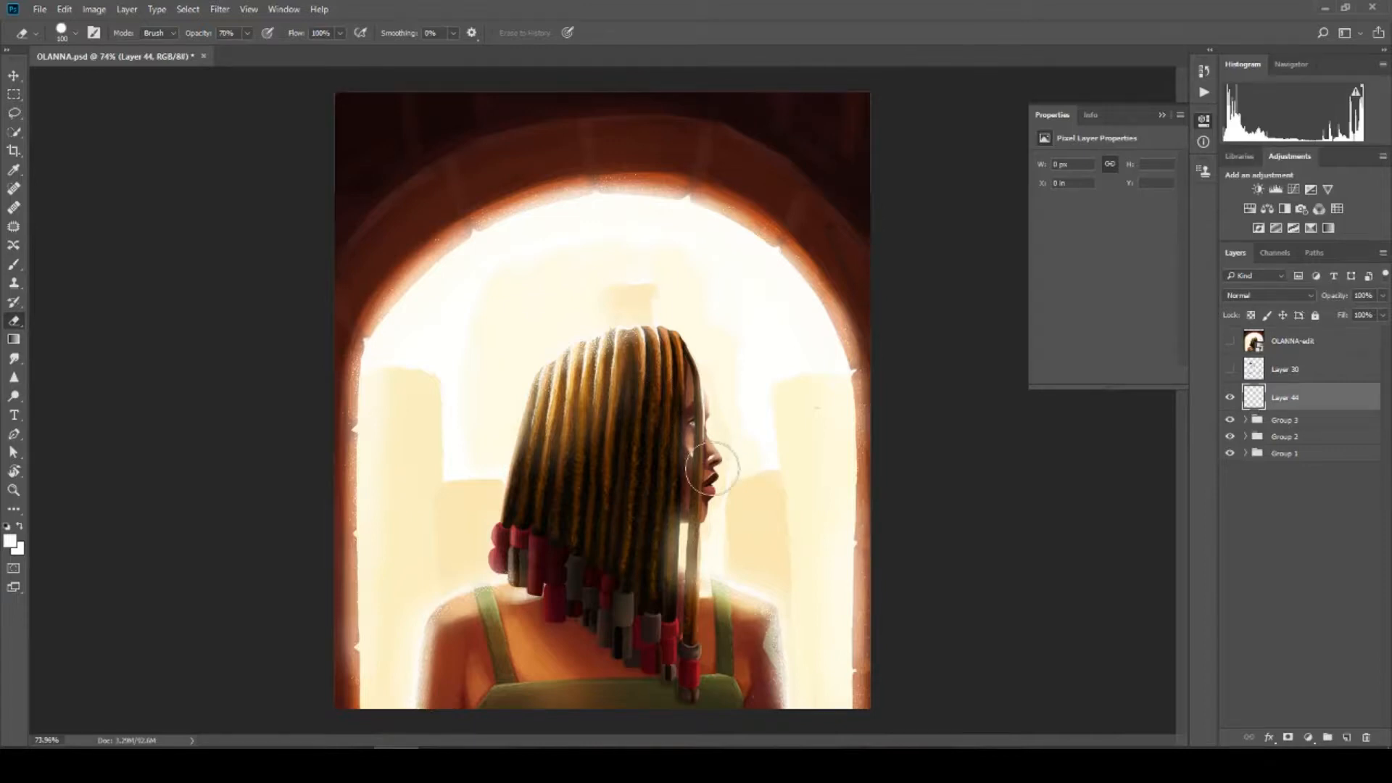
click(261, 765)
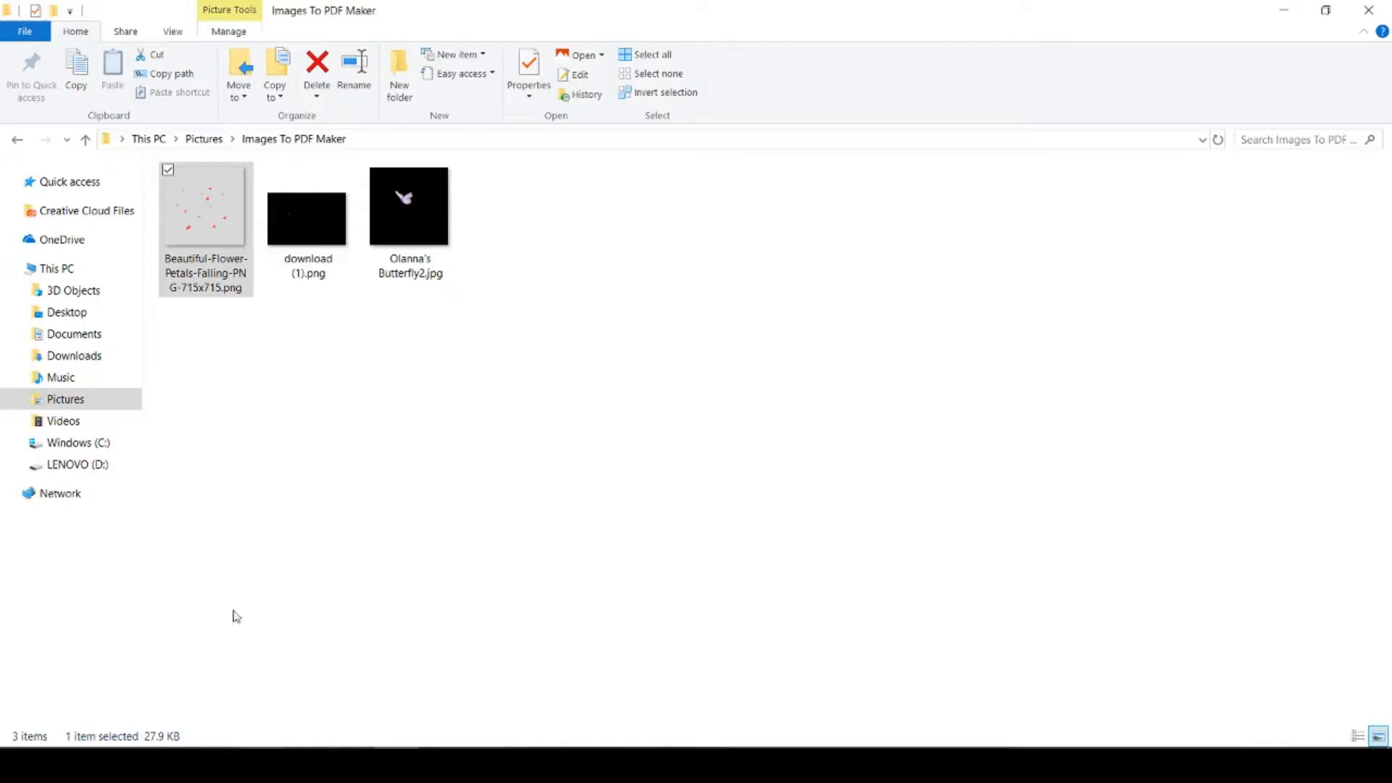
drag(203, 194, 621, 531)
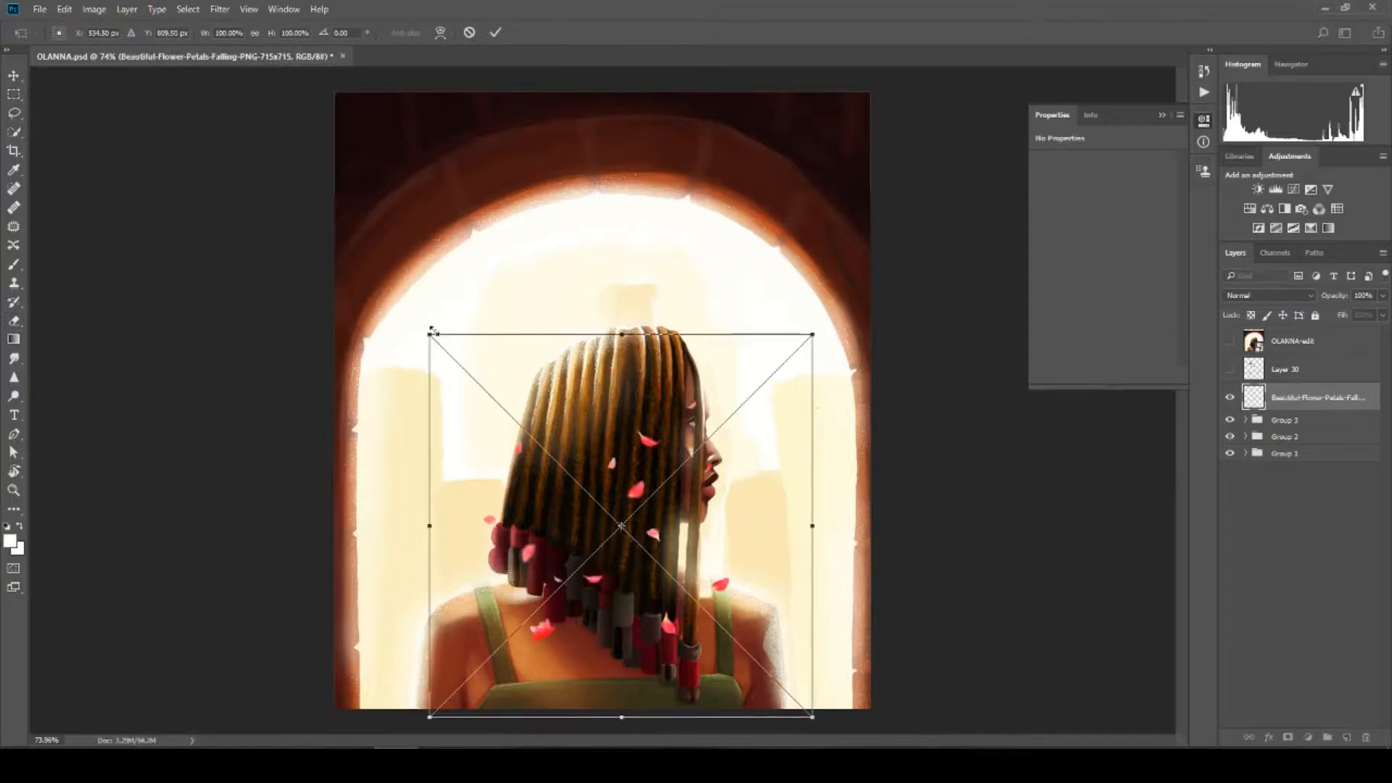
drag(430, 336, 365, 270)
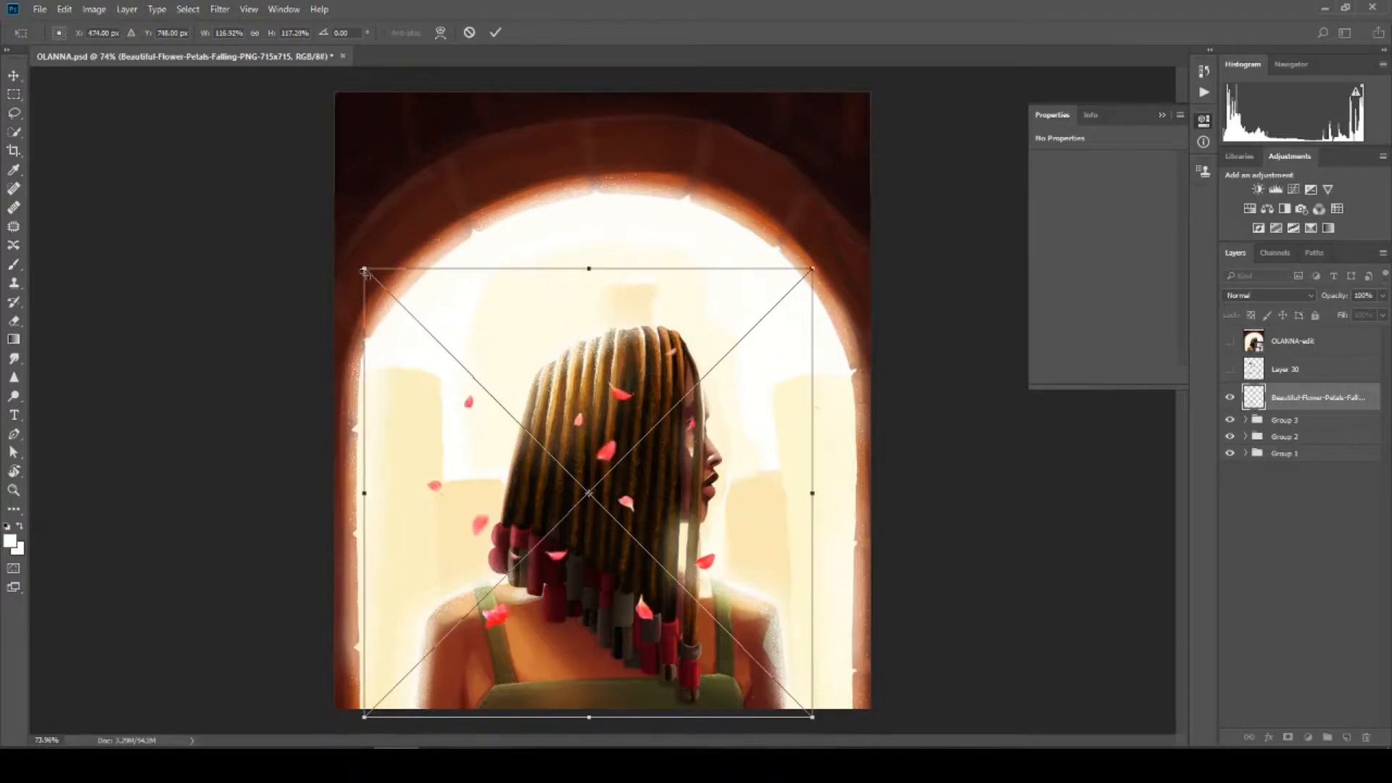
key(e)
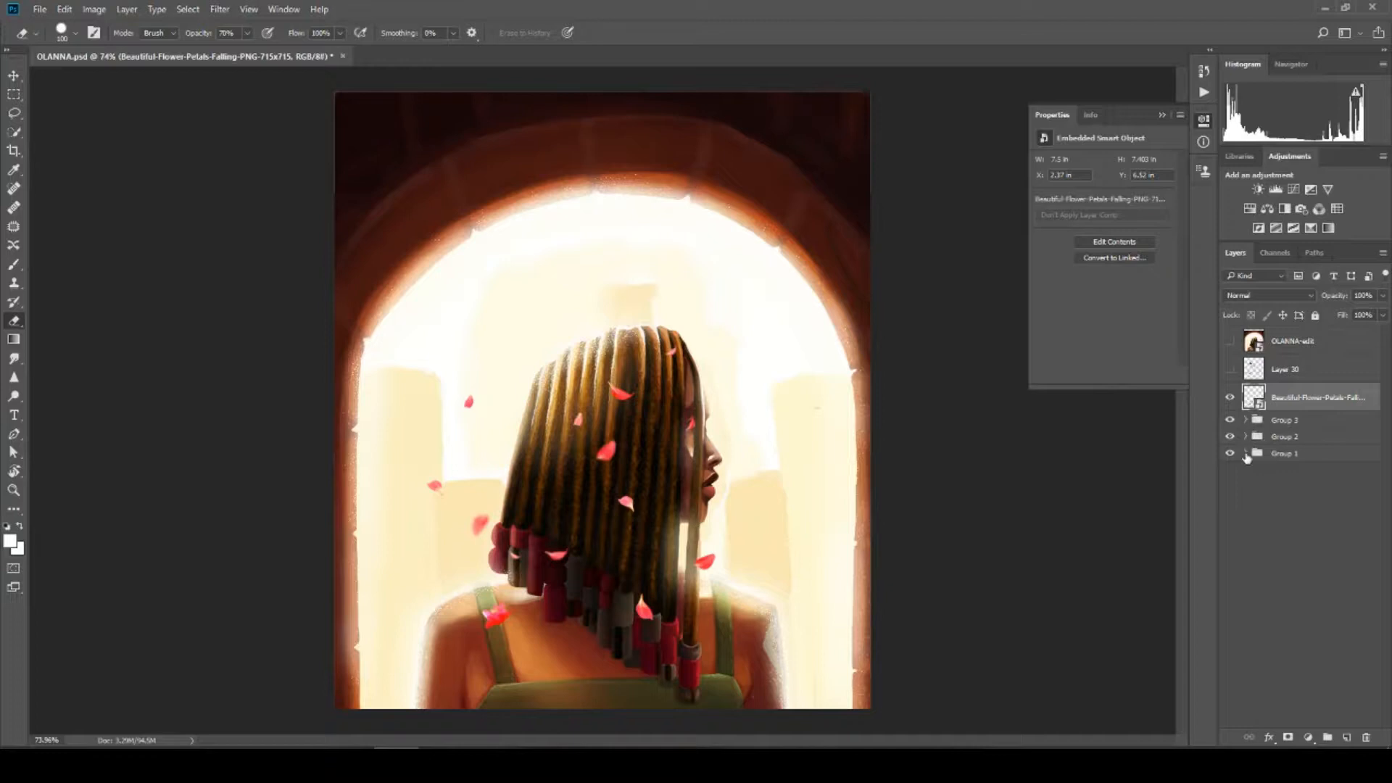
click(1230, 398)
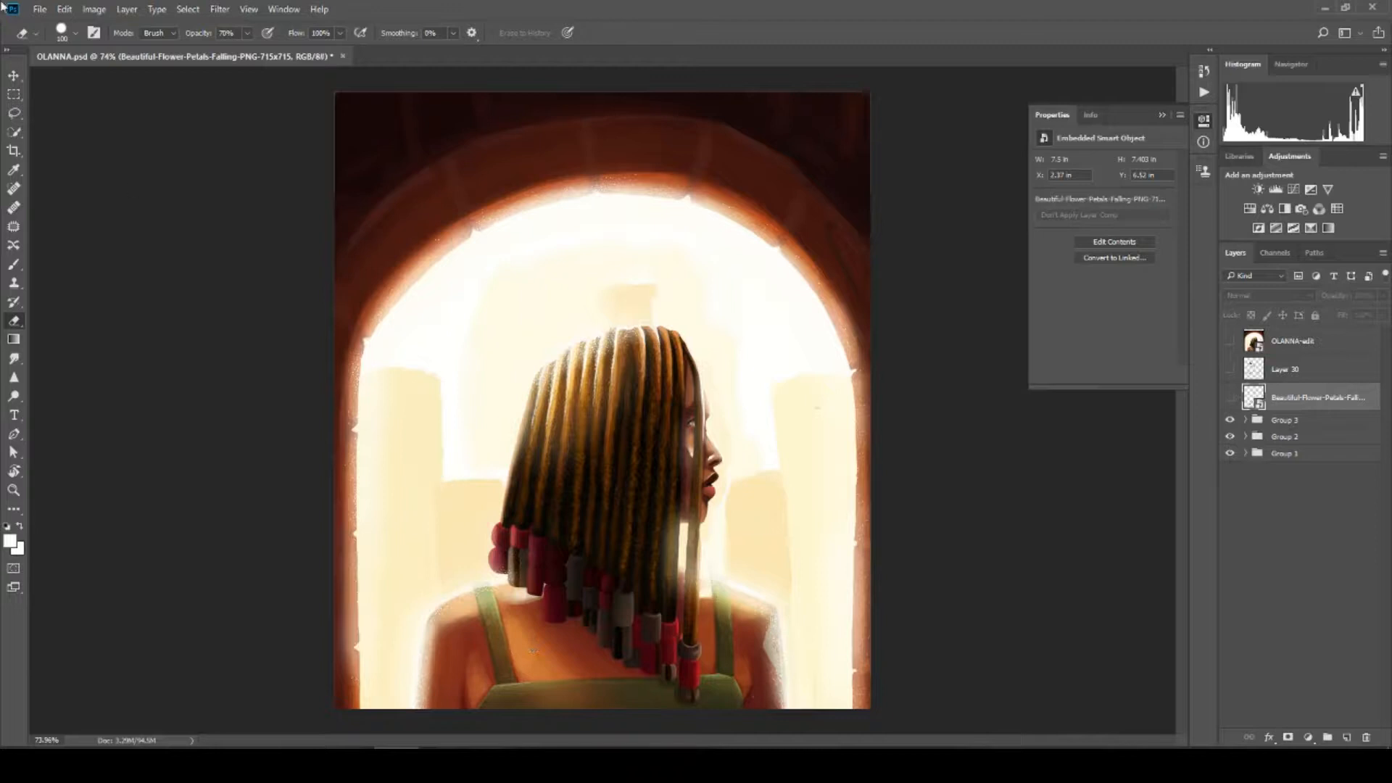
click(40, 11)
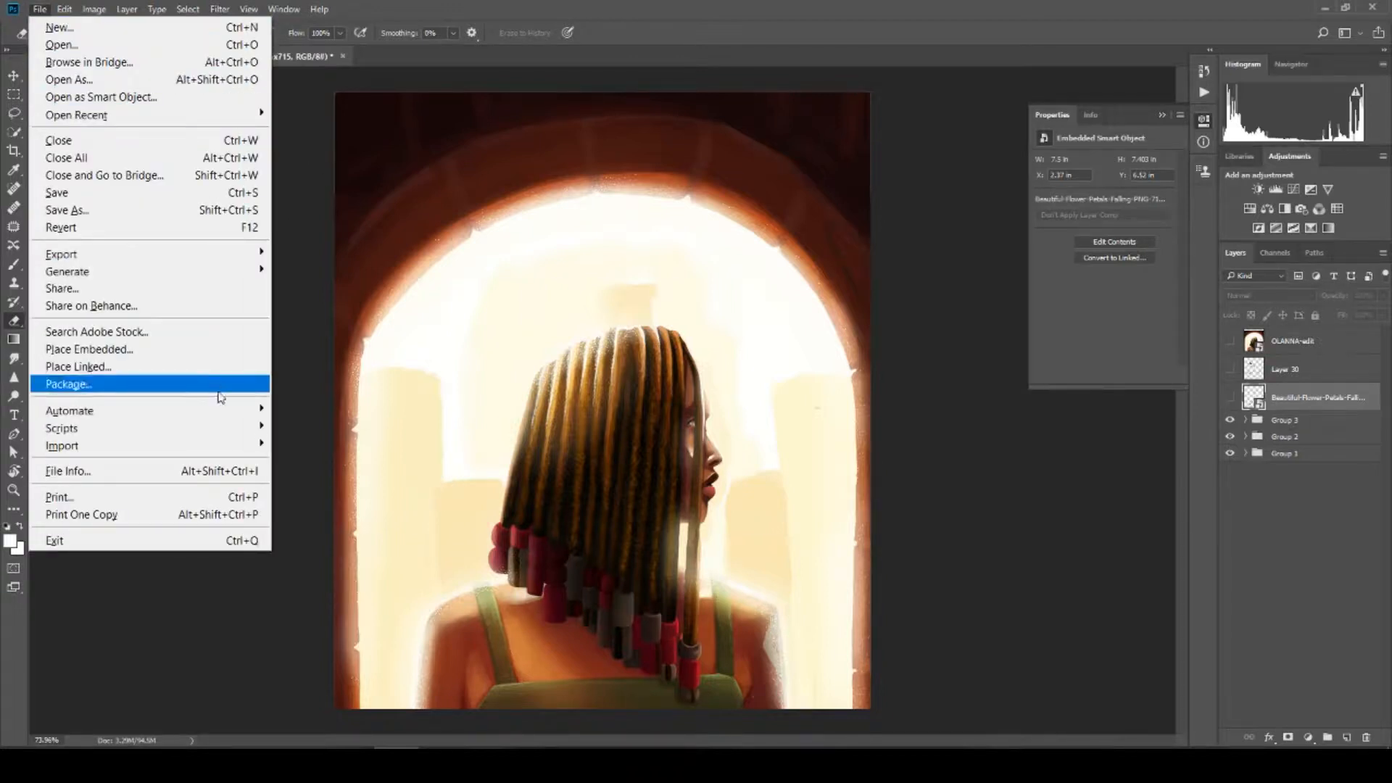
mouse_move(218, 448)
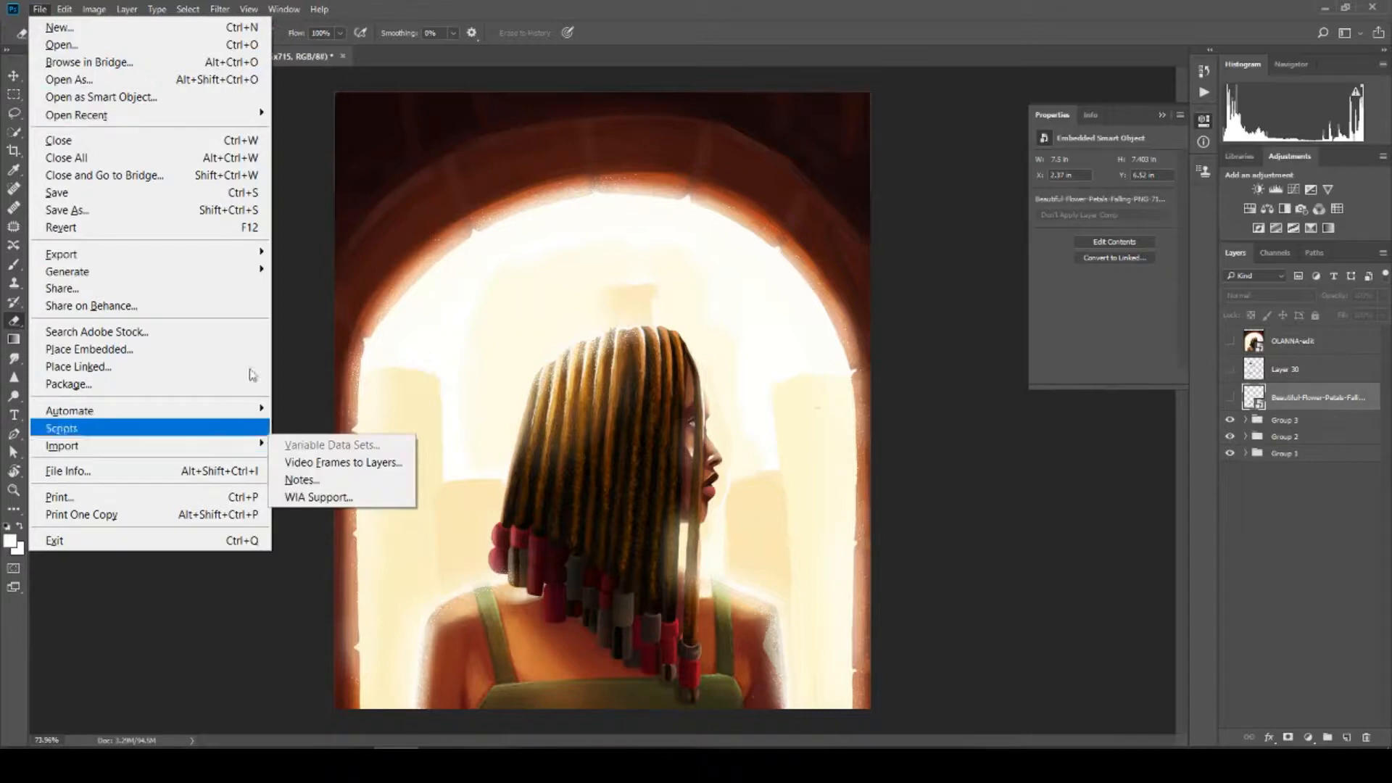
click(315, 239)
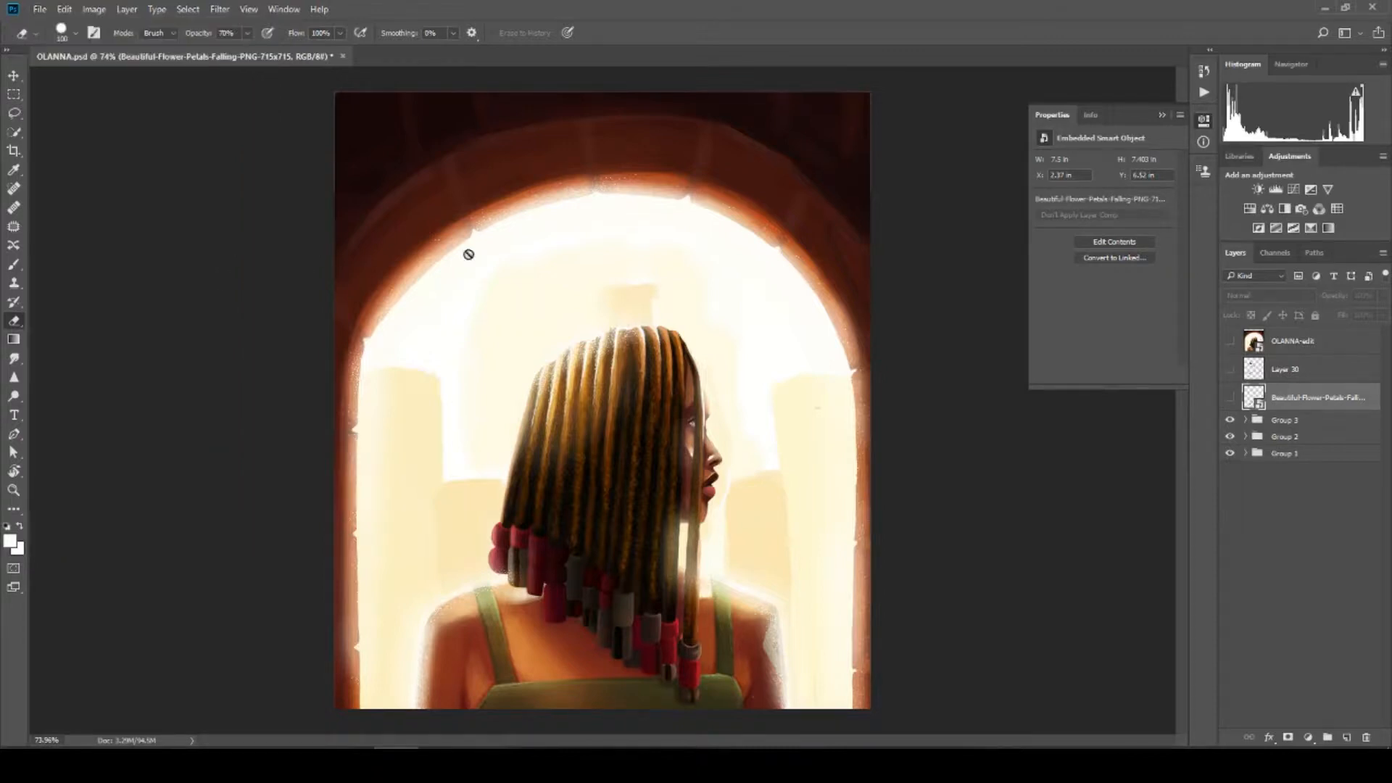
click(1231, 406)
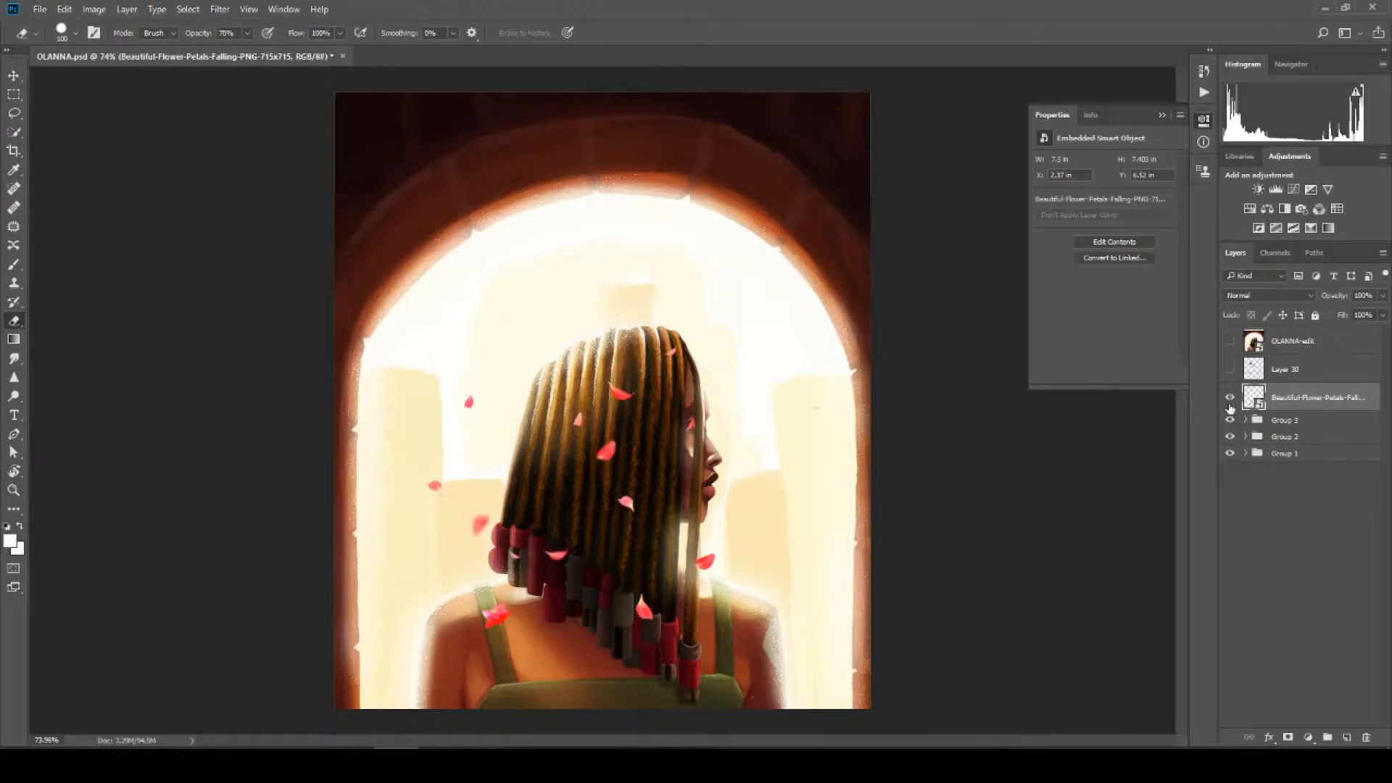
Duplicate the flower petals layer, hide the duplicate, and move the original beneath Group 1, directly above Layer 002
click(1249, 456)
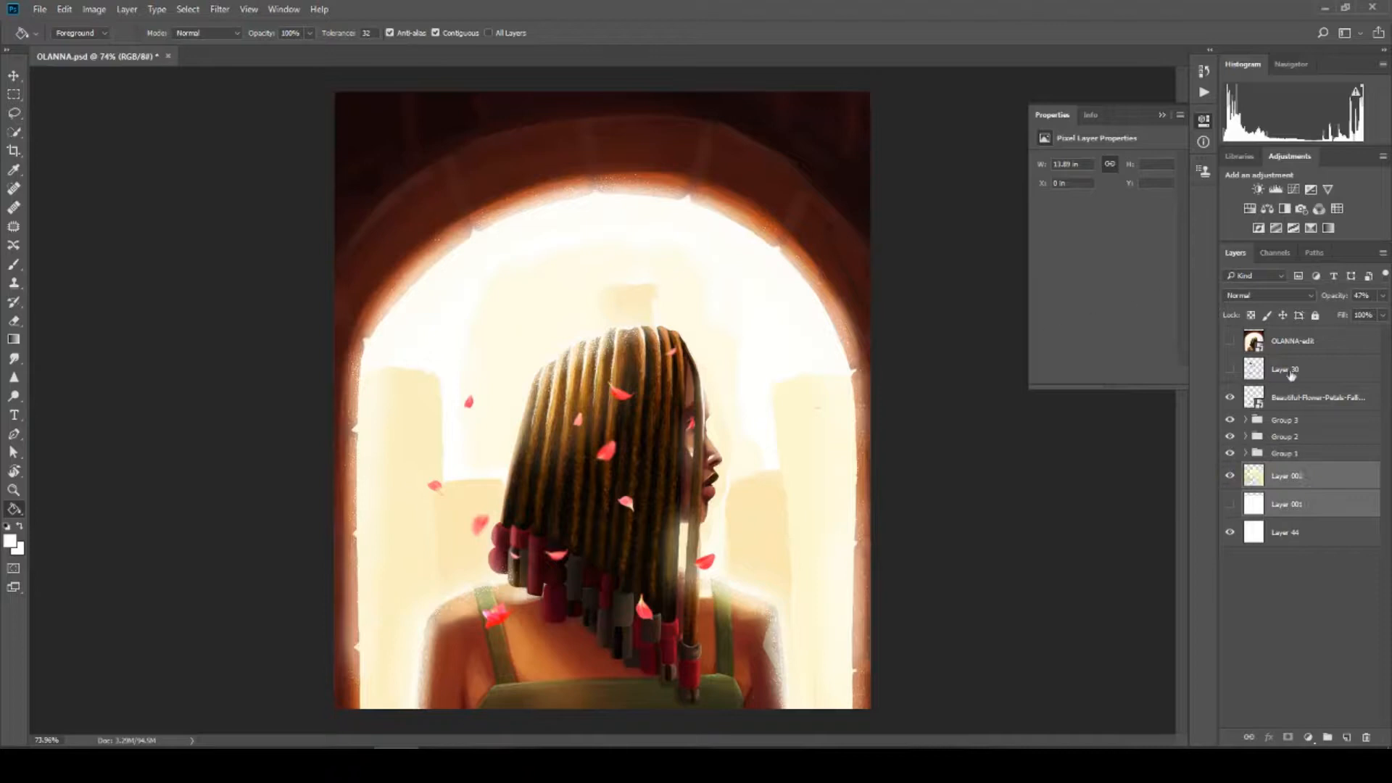
click(1284, 401)
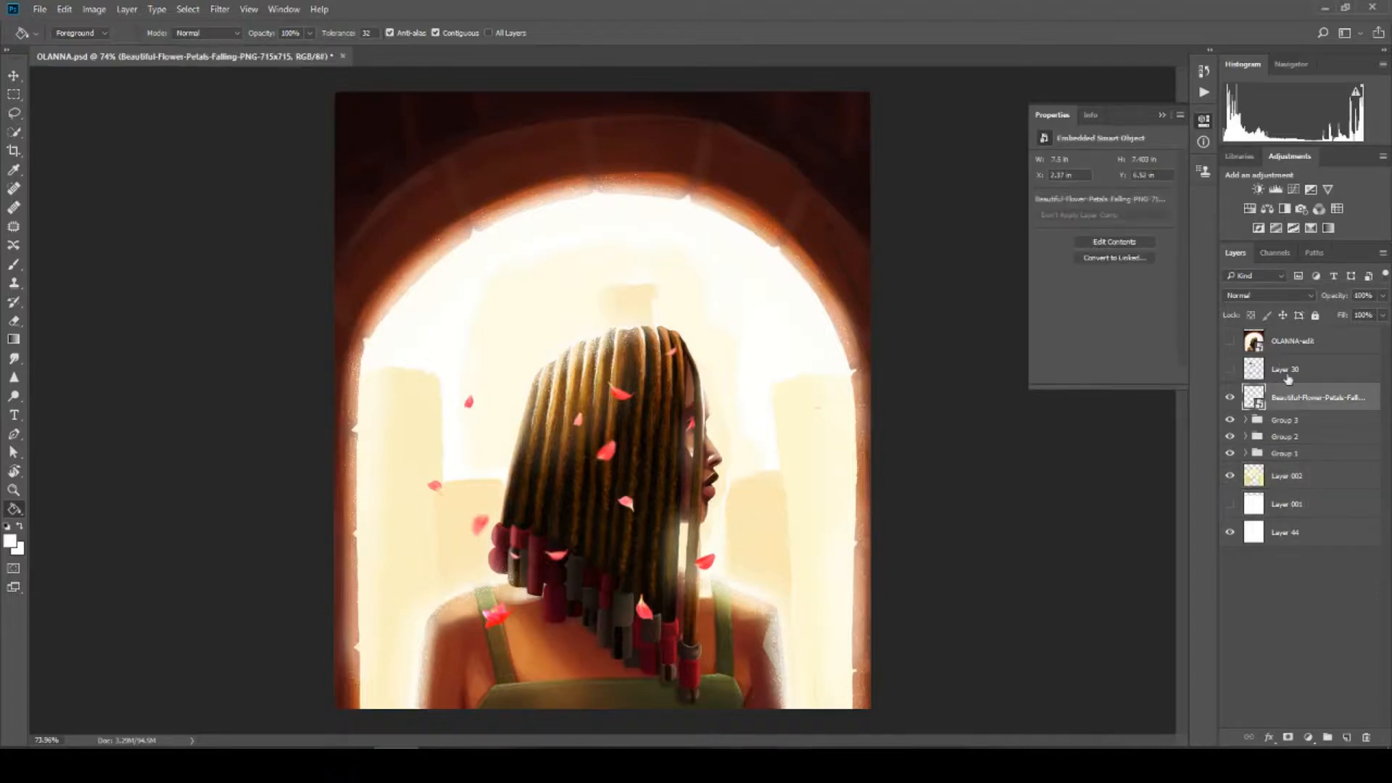
key(ctrl+j)
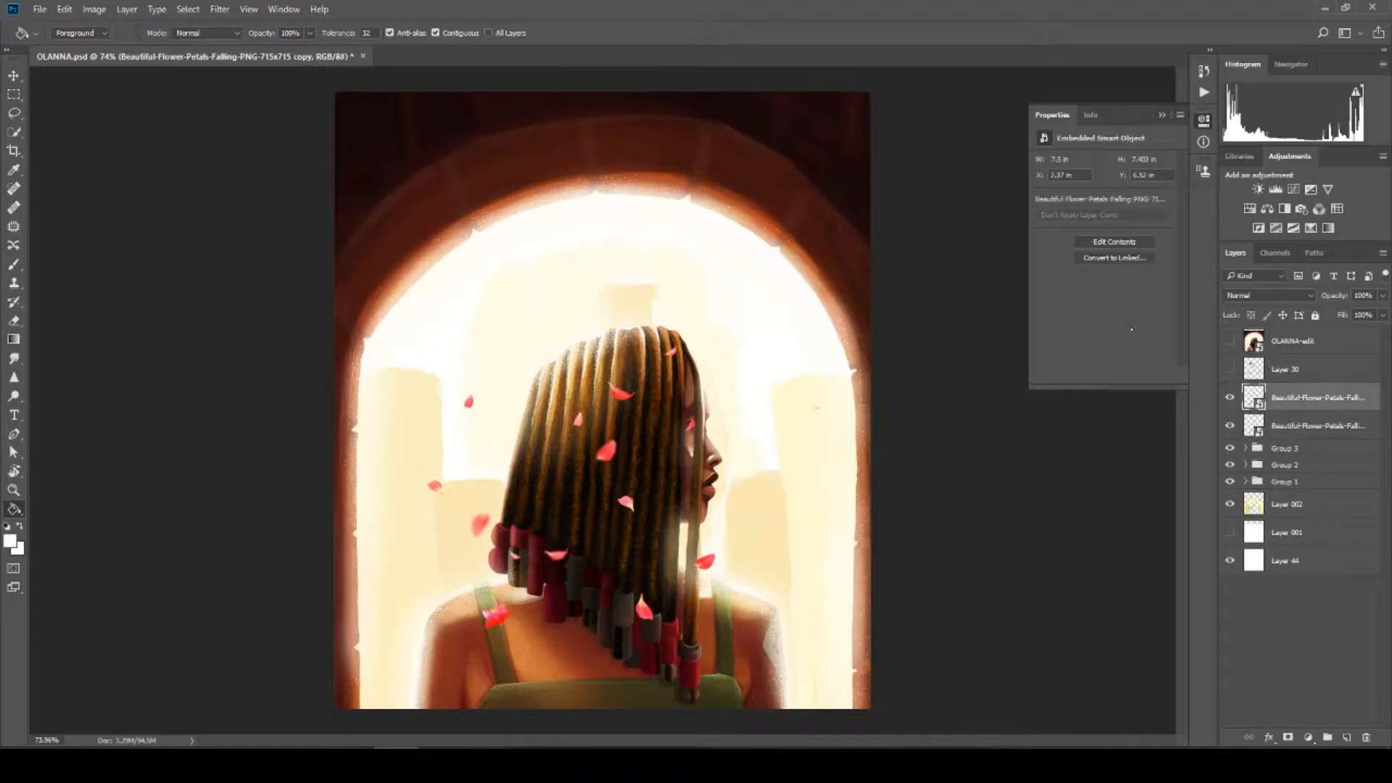
click(1231, 397)
drag(1305, 426, 1287, 501)
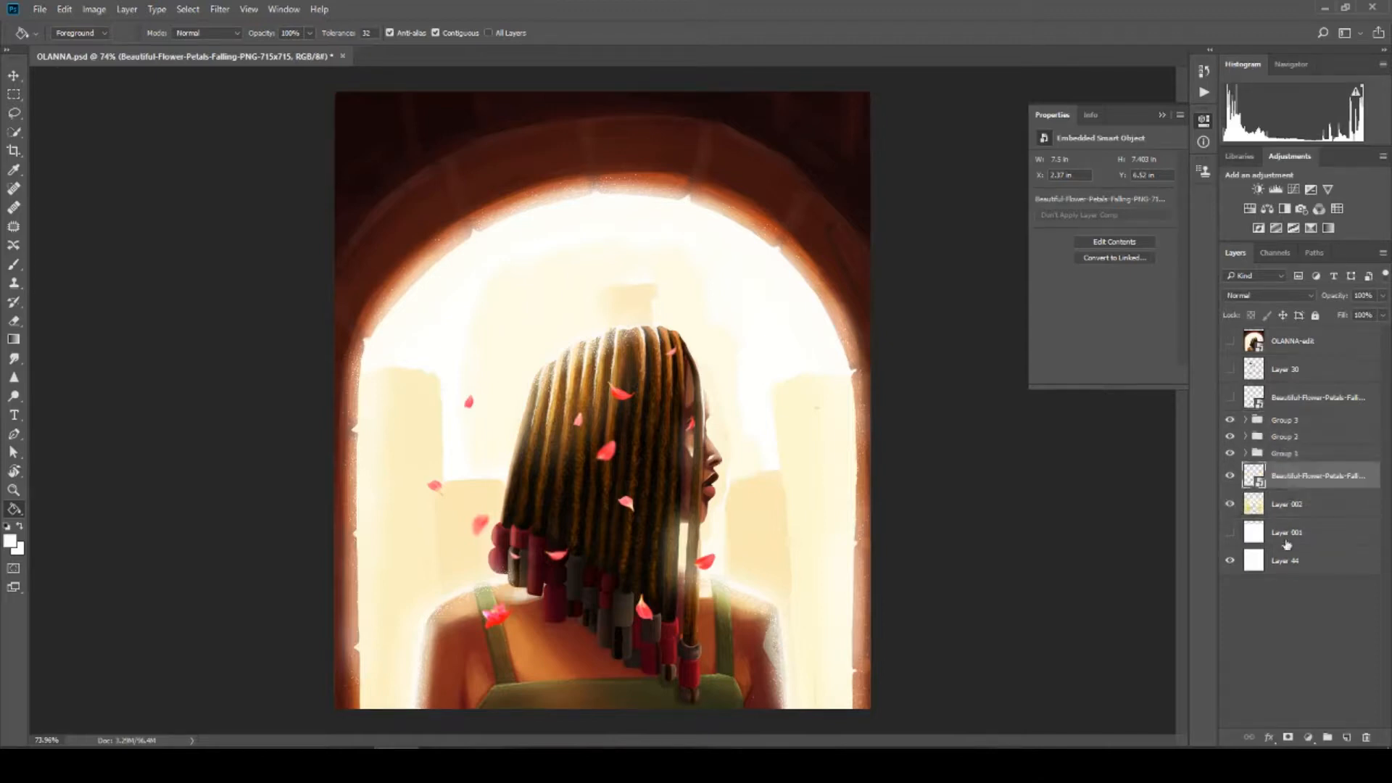
Delete the hidden Layer 001 below Layer 002
click(1289, 534)
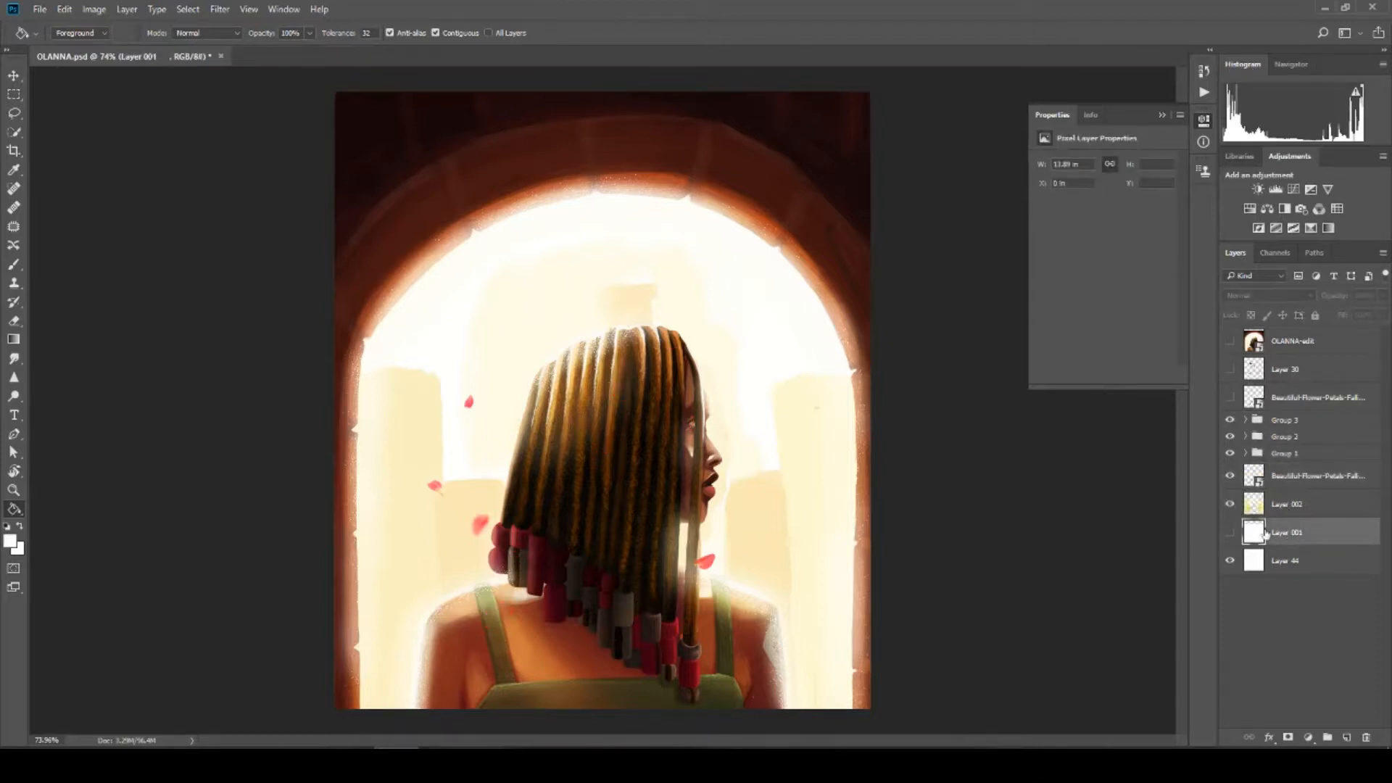
key(Delete)
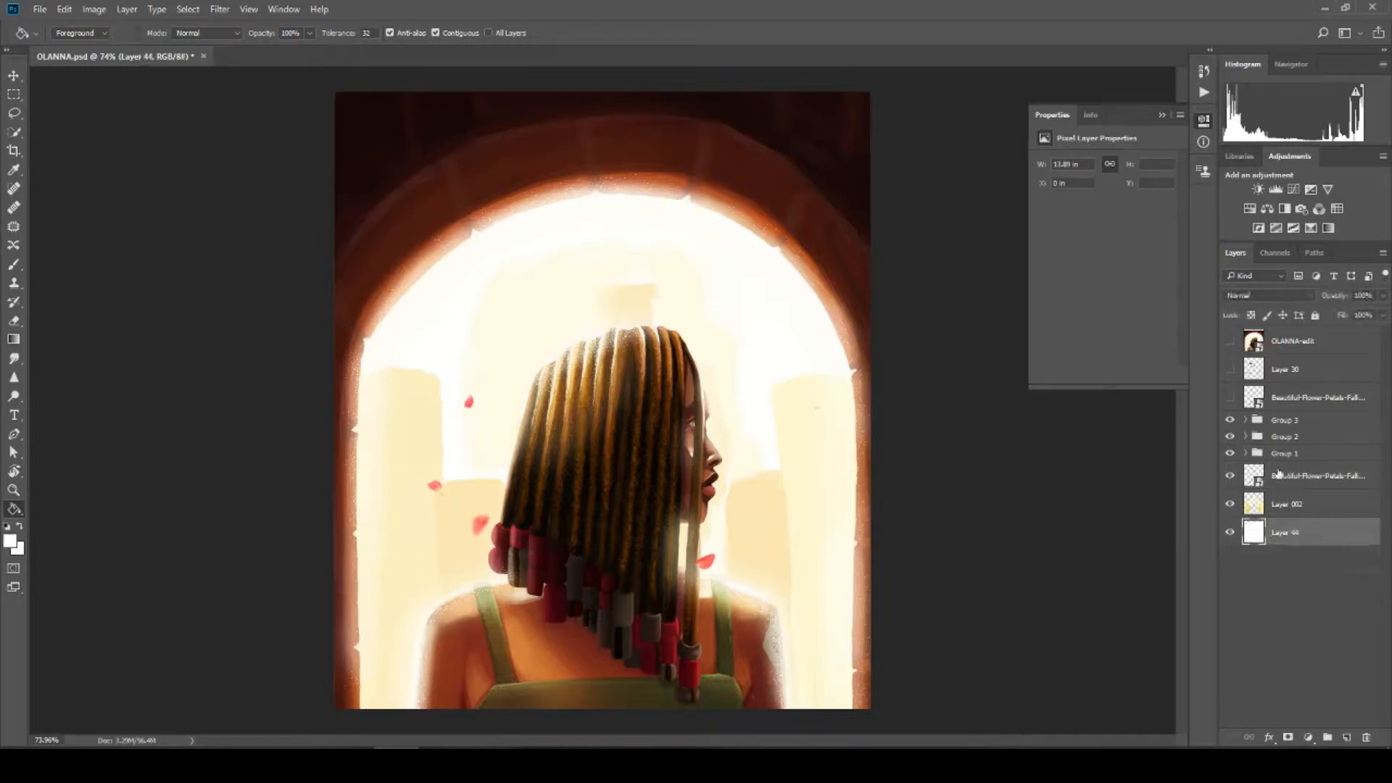
Move the petals beneath Group 1 to the lower left of the arch opening, rotated and scaled to about 97% width and 87% height
click(1265, 480)
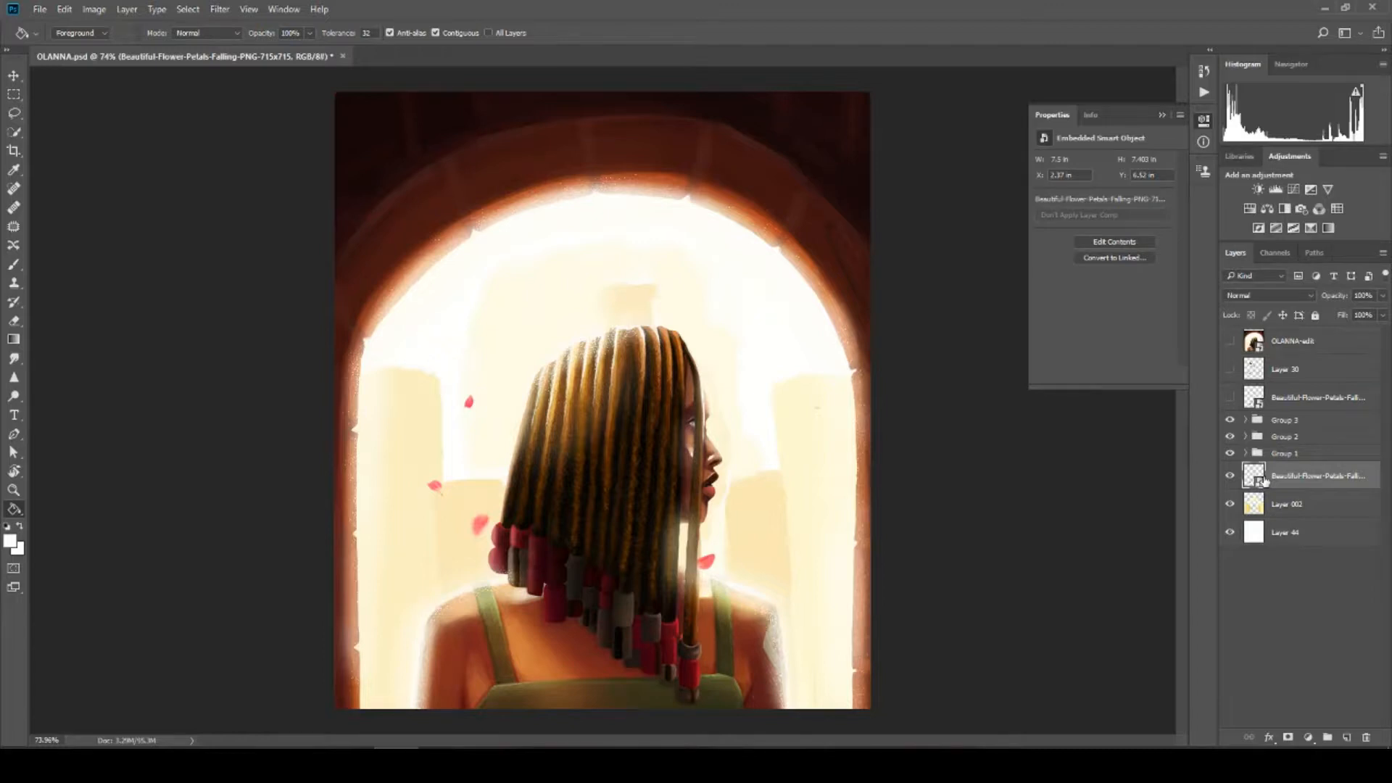
key(v)
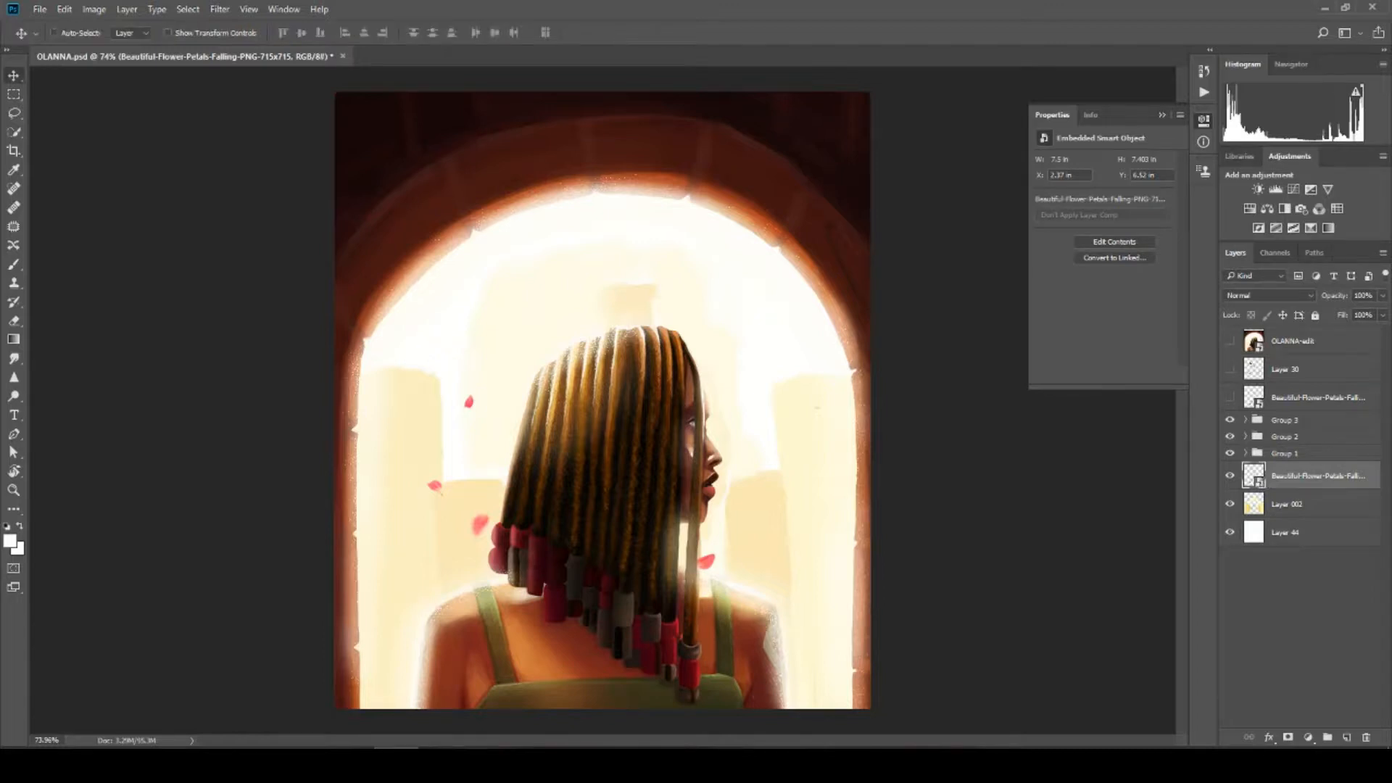
drag(598, 500, 462, 488)
key(ctrl+t)
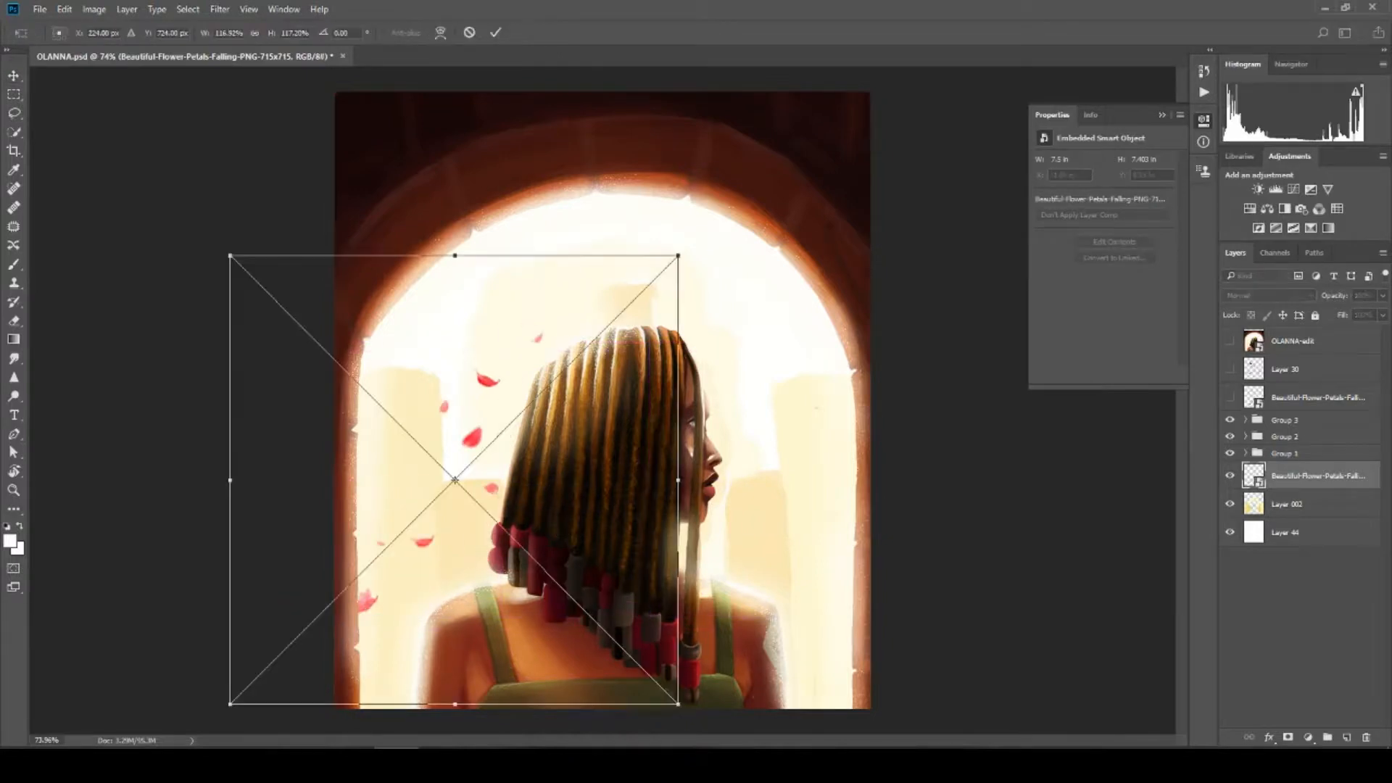
drag(691, 716, 638, 586)
drag(783, 508, 647, 346)
drag(224, 385, 310, 423)
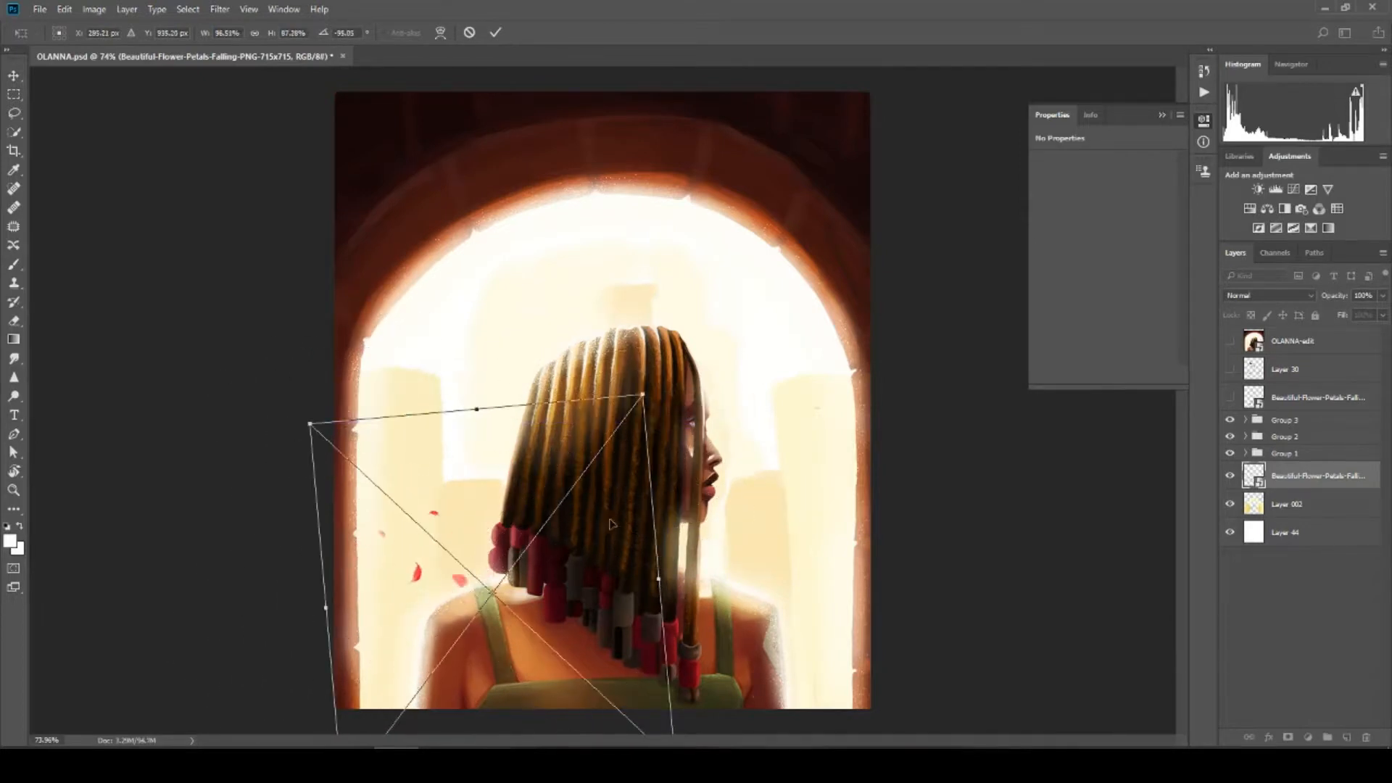
drag(554, 530, 643, 586)
drag(731, 598, 603, 600)
drag(683, 544, 671, 479)
key(Return)
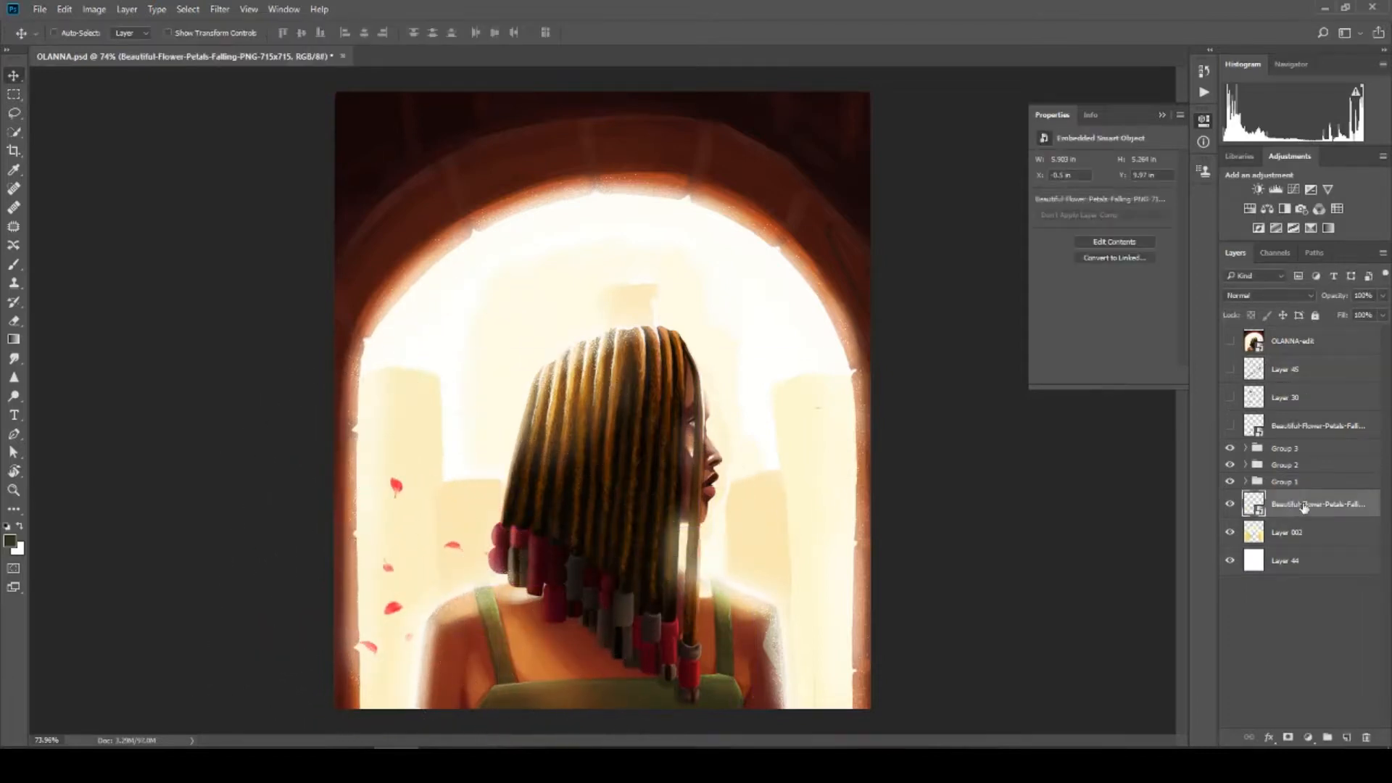
Duplicate the petals layer beneath Group 1, and move and rotate the copy into the arch opening in front of the woman's face
key(ctrl+j)
drag(615, 492, 902, 377)
key(ctrl+t)
drag(944, 450, 896, 551)
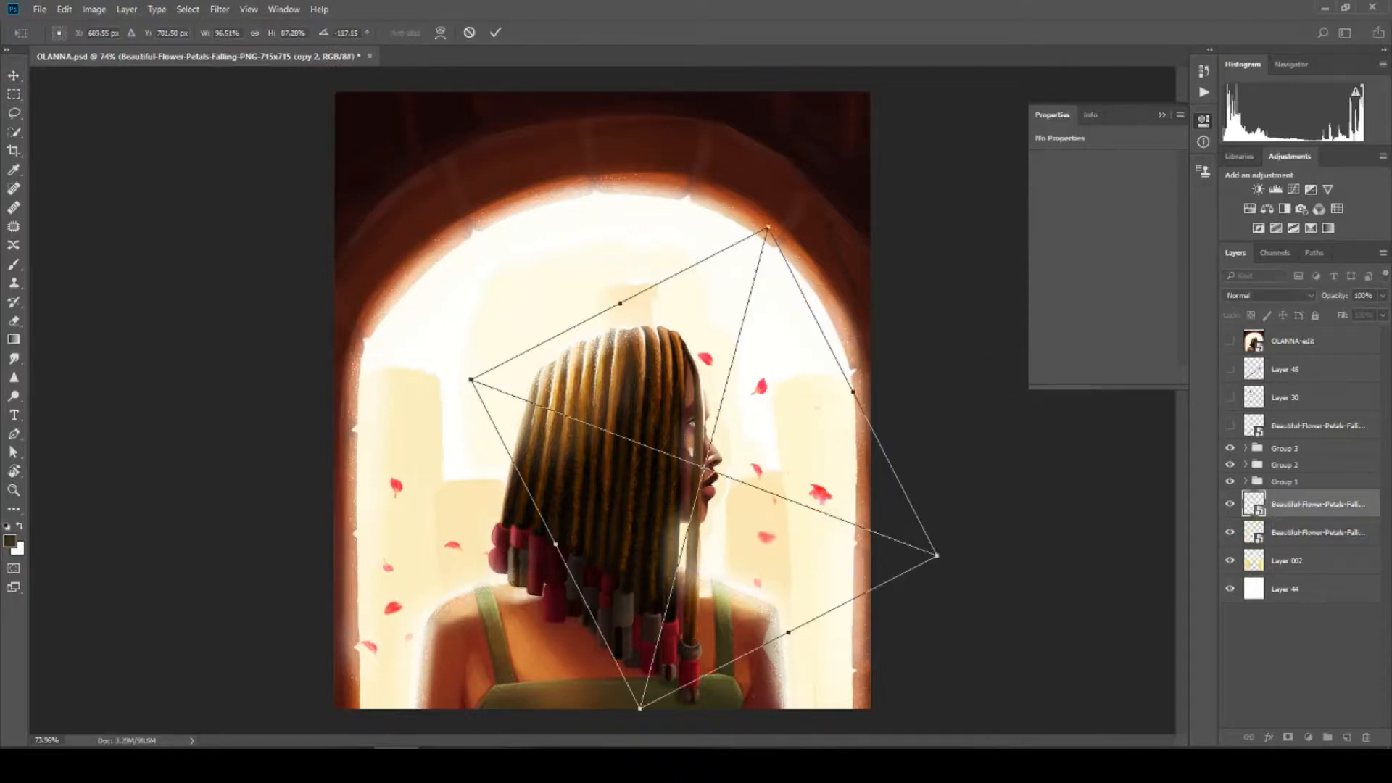
drag(770, 223, 972, 345)
key(Return)
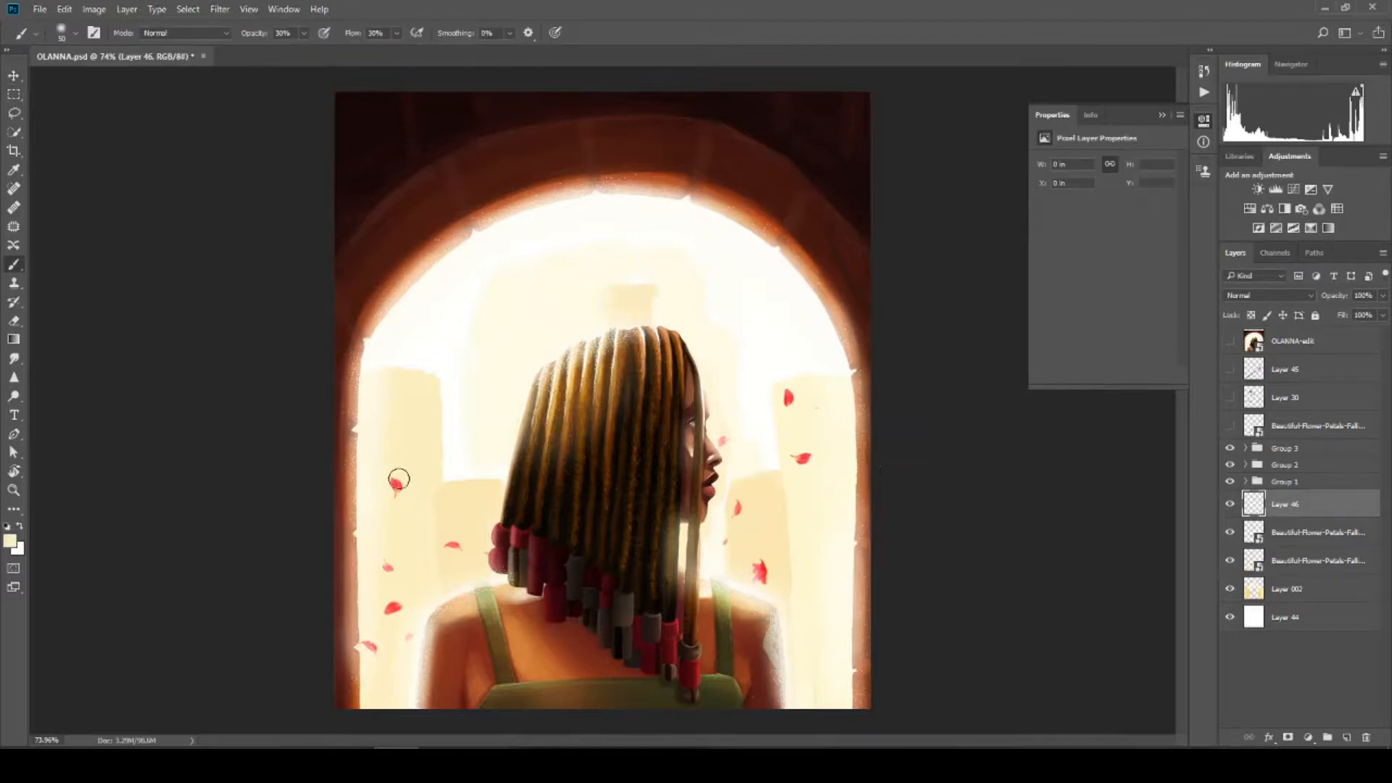
Fade selected petals on both sides of the woman by brushing cream at 30% opacity on new Layers 46 and 47
drag(397, 479, 404, 473)
drag(730, 442, 726, 440)
key(ctrl+shift+alt+n)
drag(744, 499, 736, 503)
drag(377, 625, 371, 639)
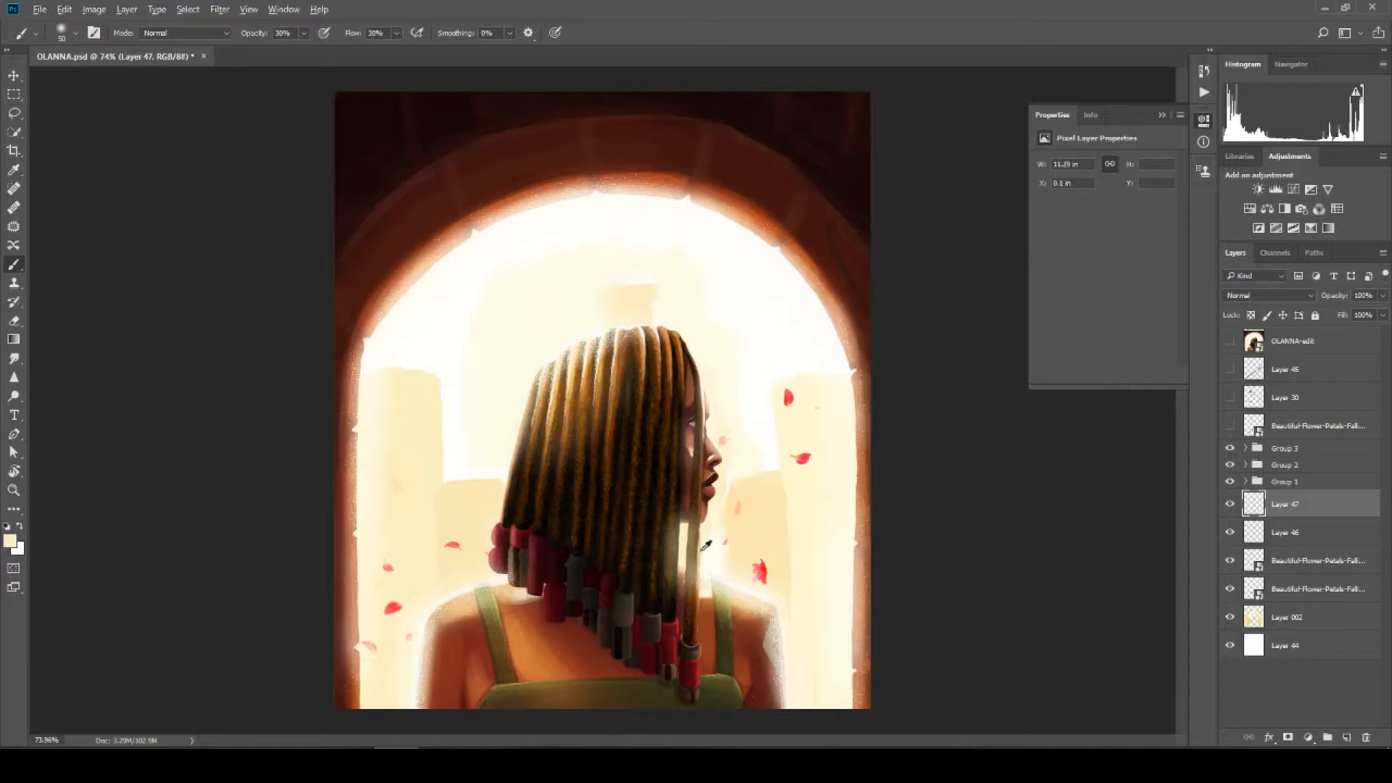
drag(724, 553, 703, 580)
Add Layer 48 in Color Dodge mode and brush the petals on the right side with a pink sampled from a petal
click(1346, 738)
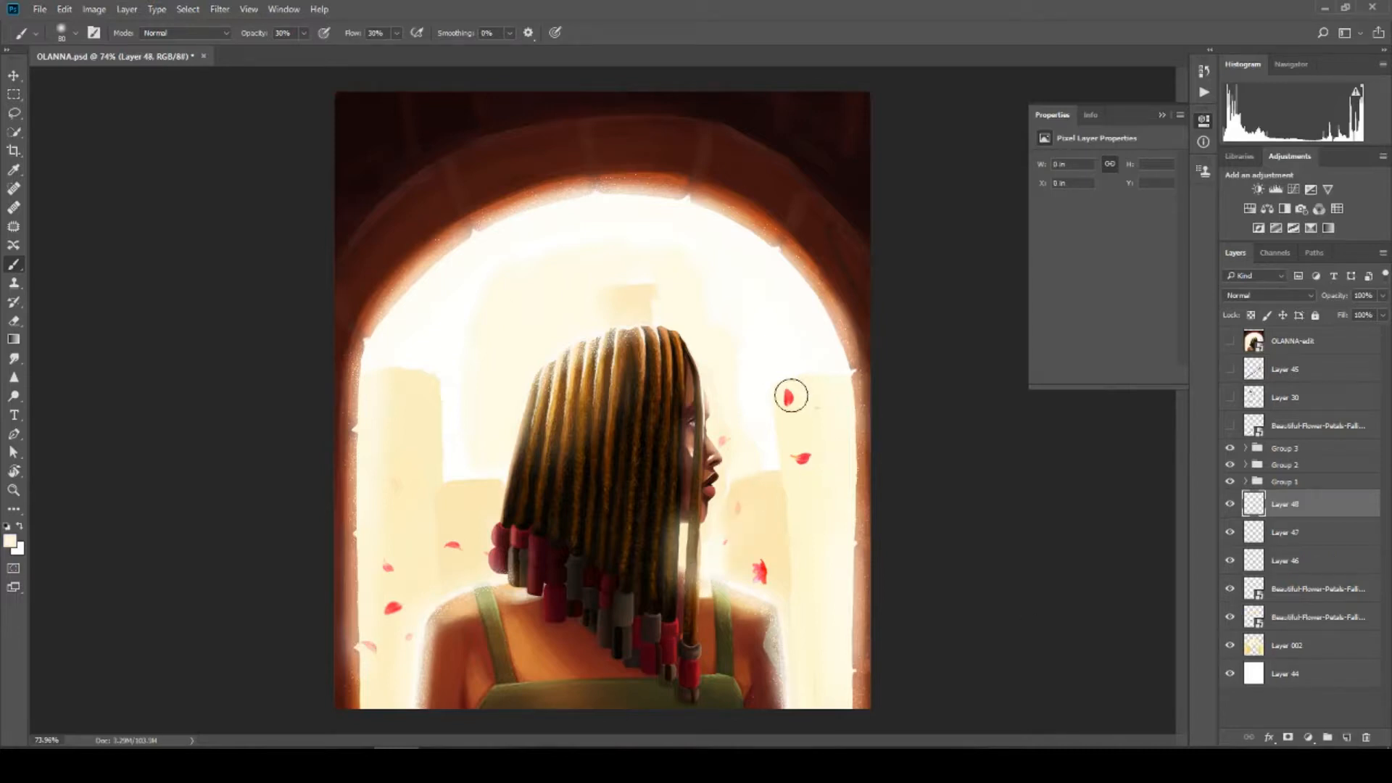
alt+click(790, 395)
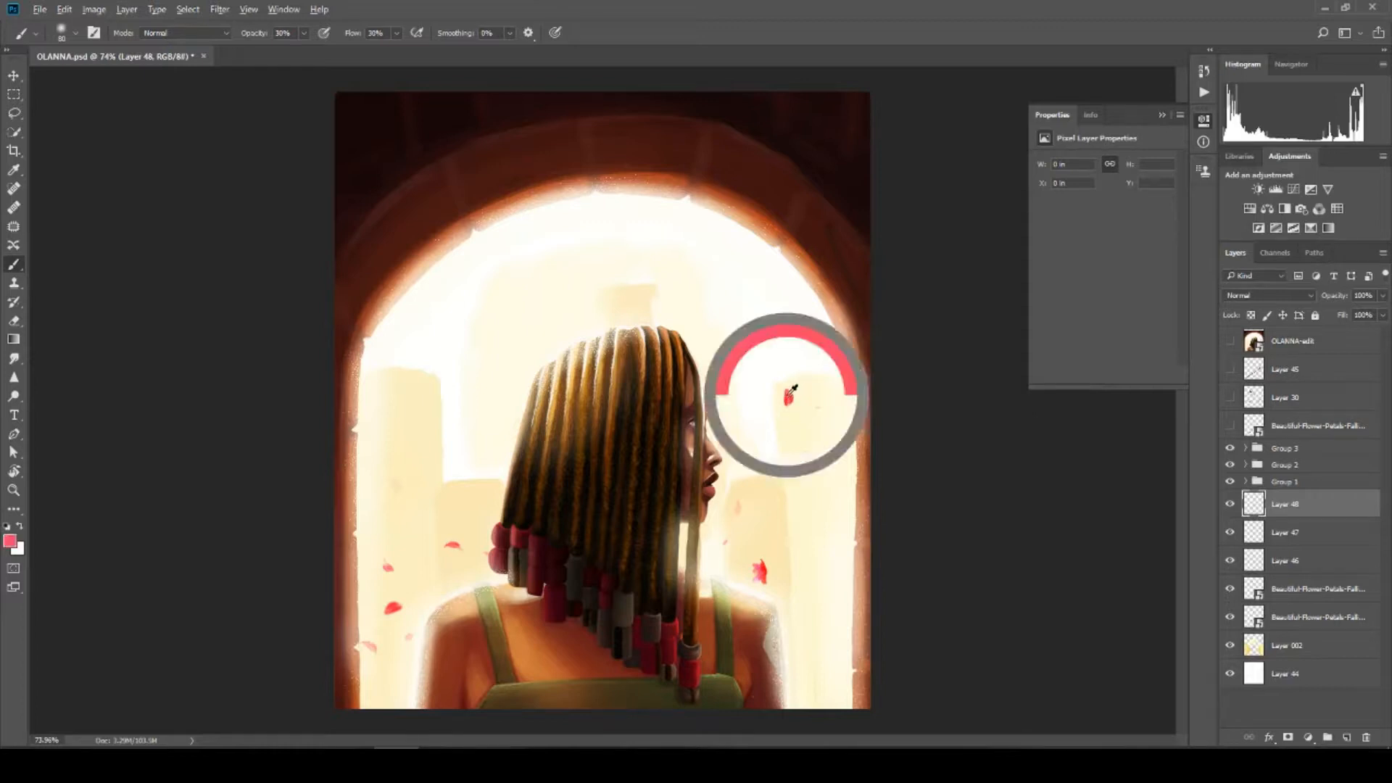
click(1295, 299)
click(1274, 404)
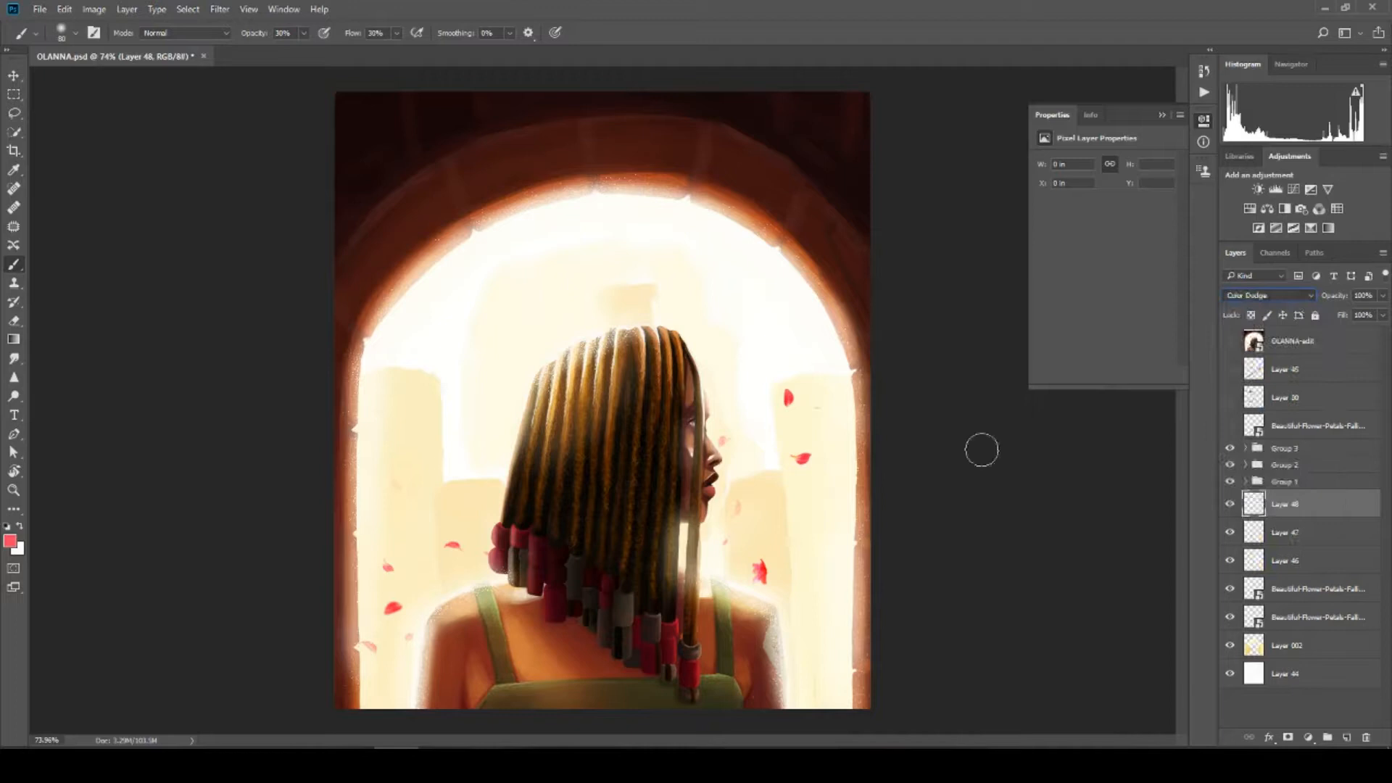
click(790, 396)
click(1230, 504)
click(1229, 504)
drag(813, 459, 826, 435)
drag(762, 566, 773, 592)
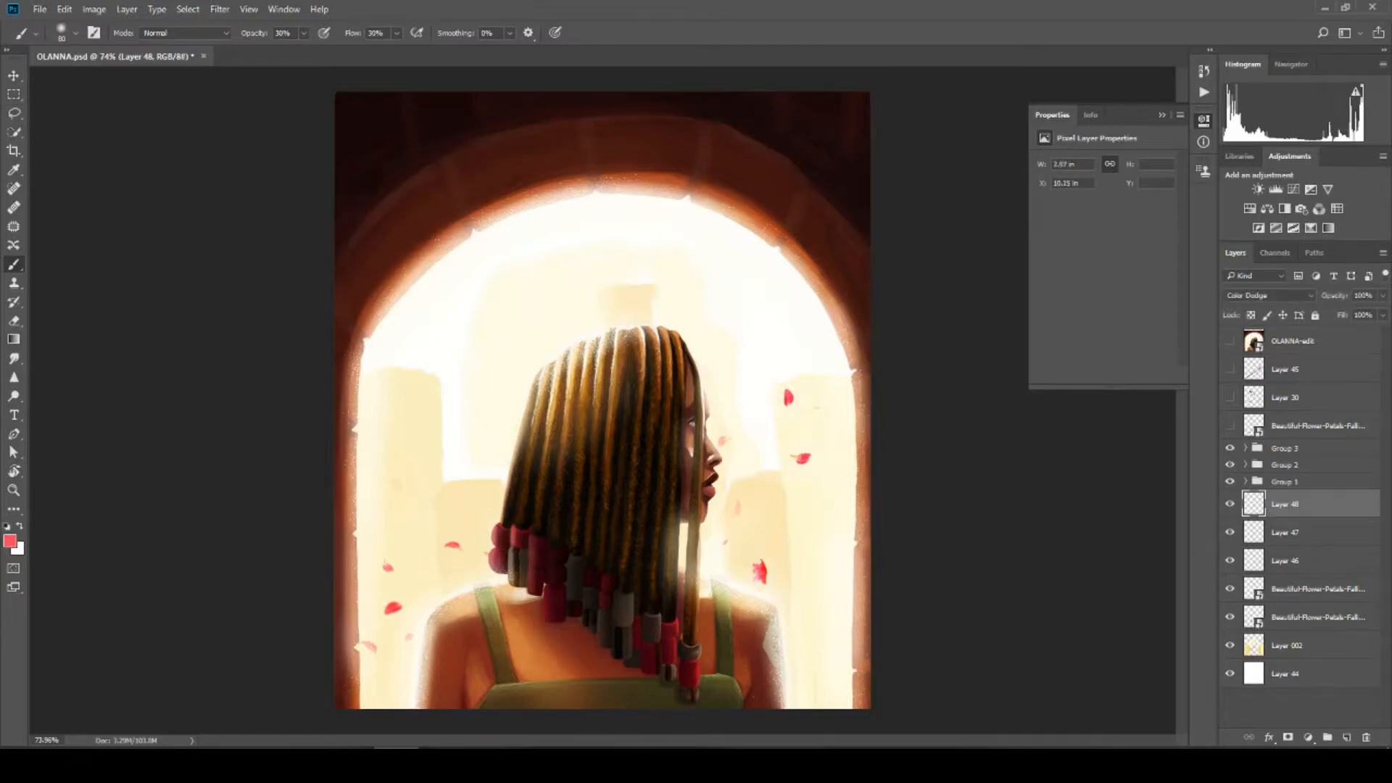
click(448, 545)
drag(479, 541, 453, 548)
key(ctrl+z)
key(ctrl+z)
key(ctrl+z)
Duplicate the left-hand petals layer and move the copy up and to the left, beside the woman's hair
click(1292, 612)
key(ctrl+j)
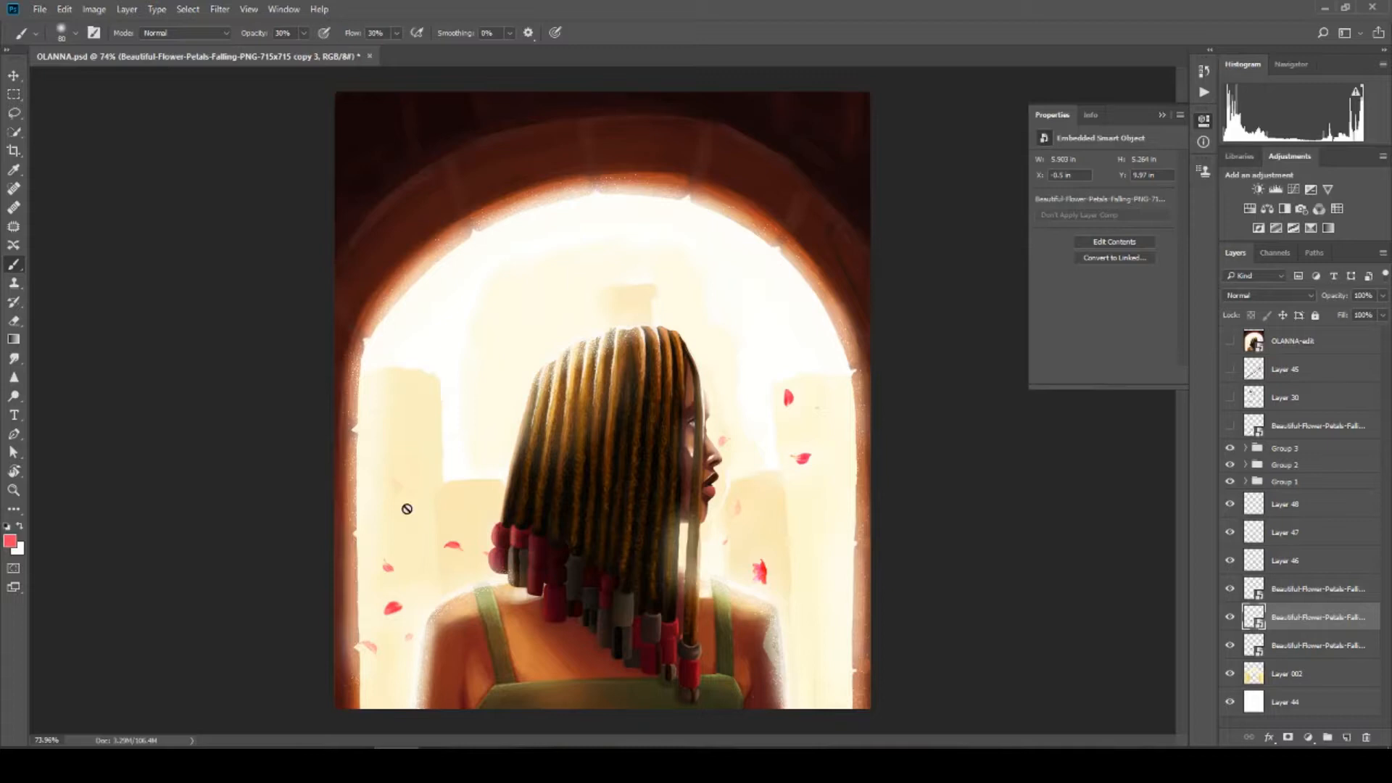
key(v)
drag(450, 551, 437, 559)
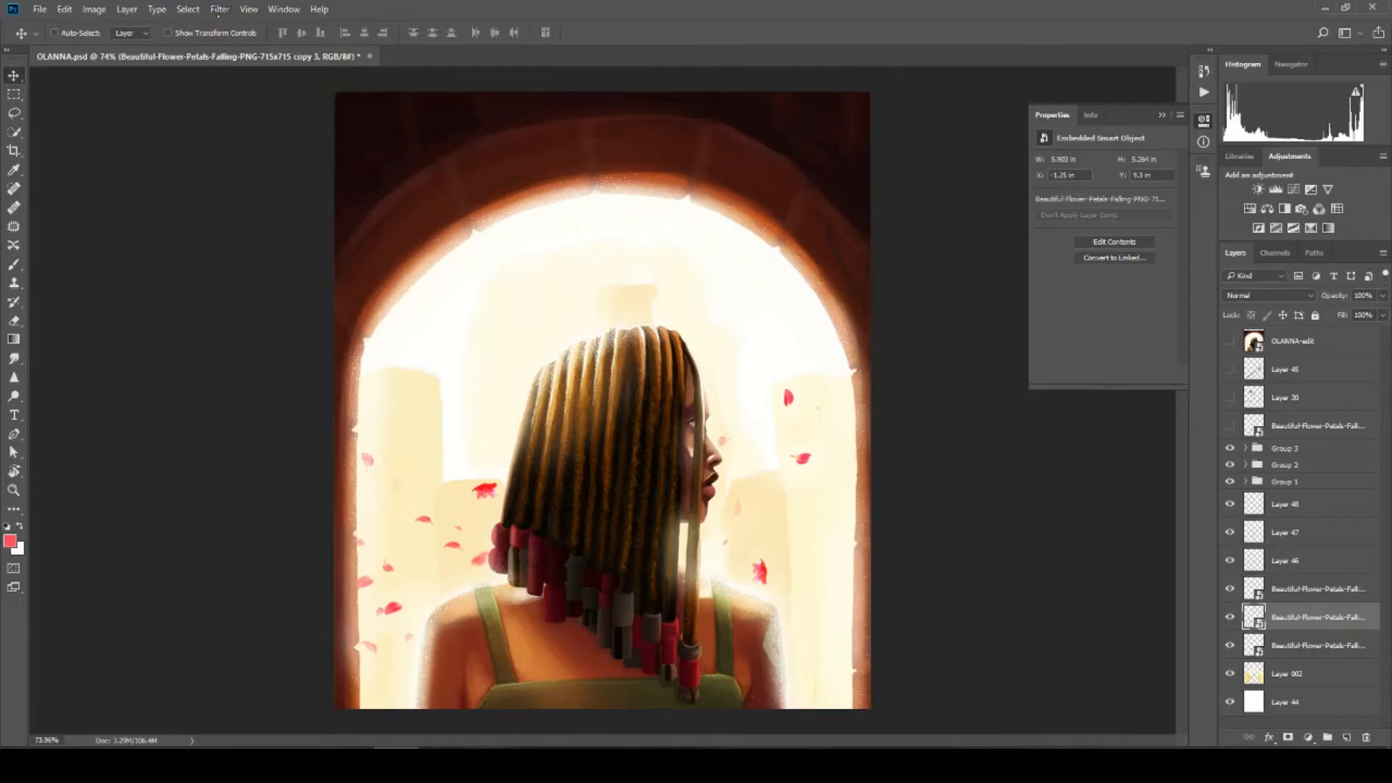
Apply a Motion Blur to the duplicated left-hand petals with an angle of 27° and a distance of 25 pixels
click(219, 9)
mouse_move(290, 211)
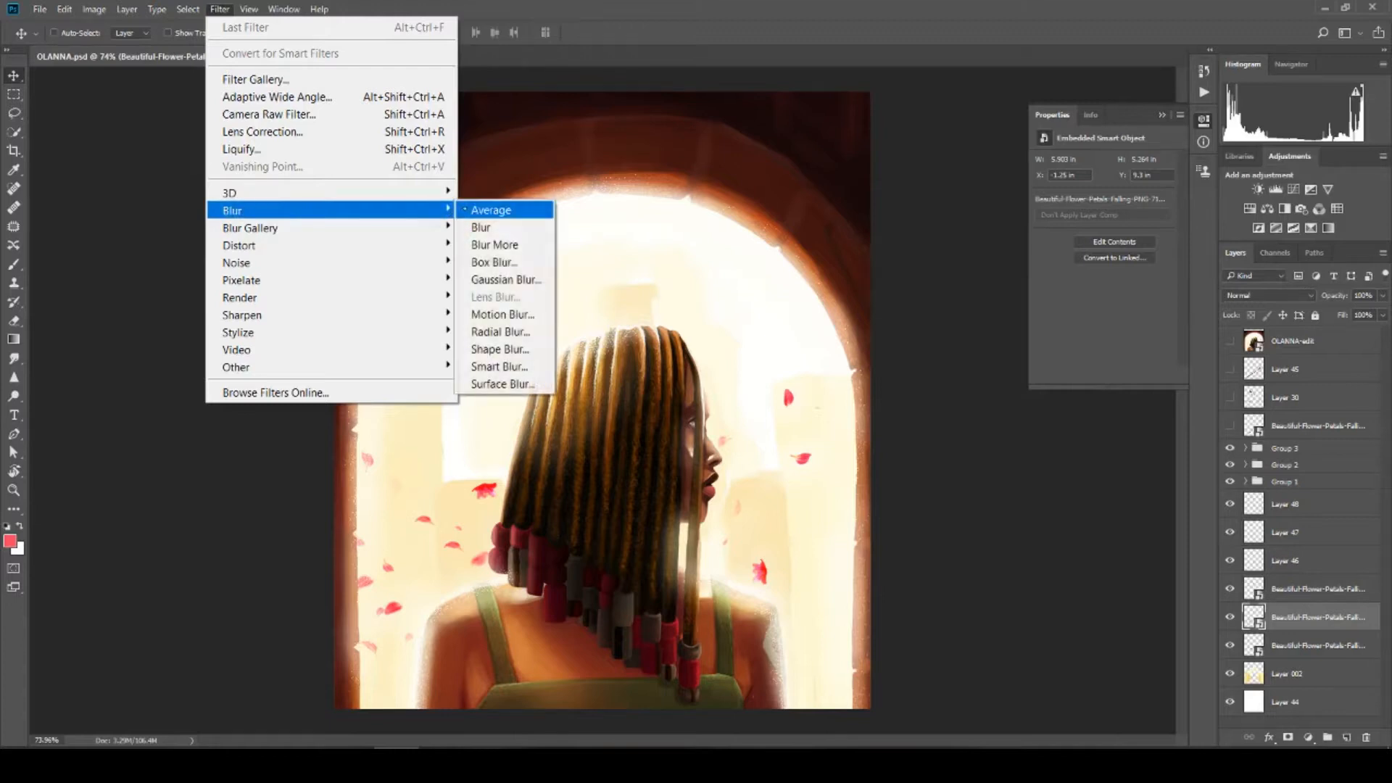
click(508, 316)
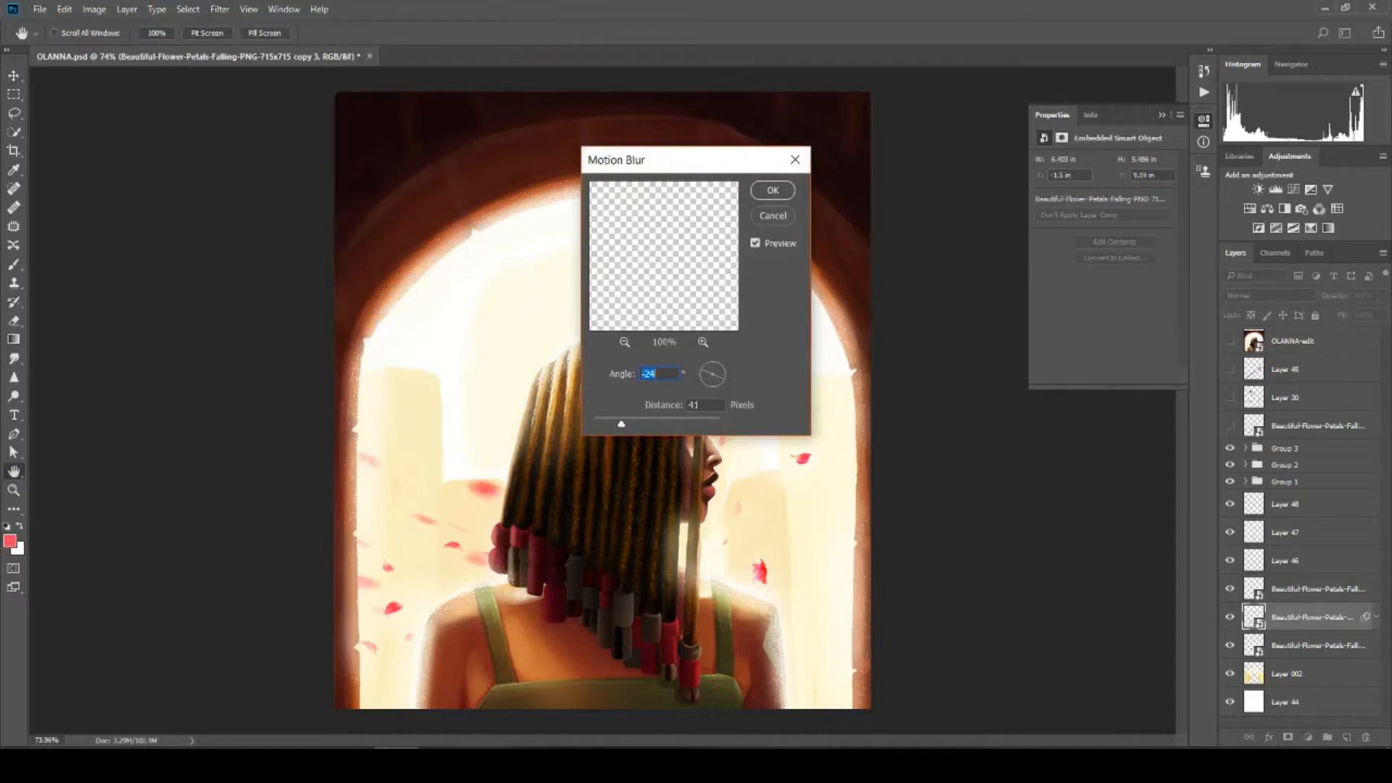
click(722, 377)
click(613, 423)
click(721, 370)
drag(609, 424, 606, 423)
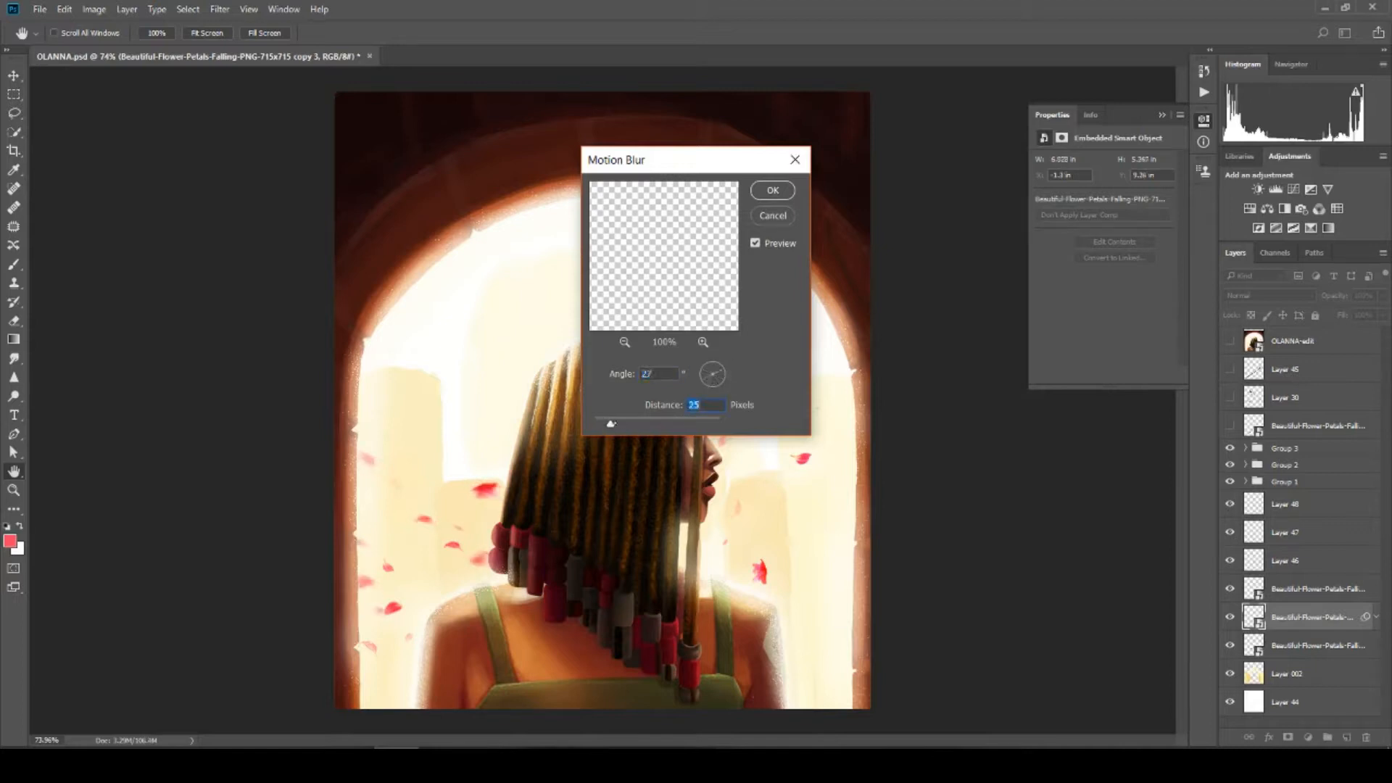
click(773, 191)
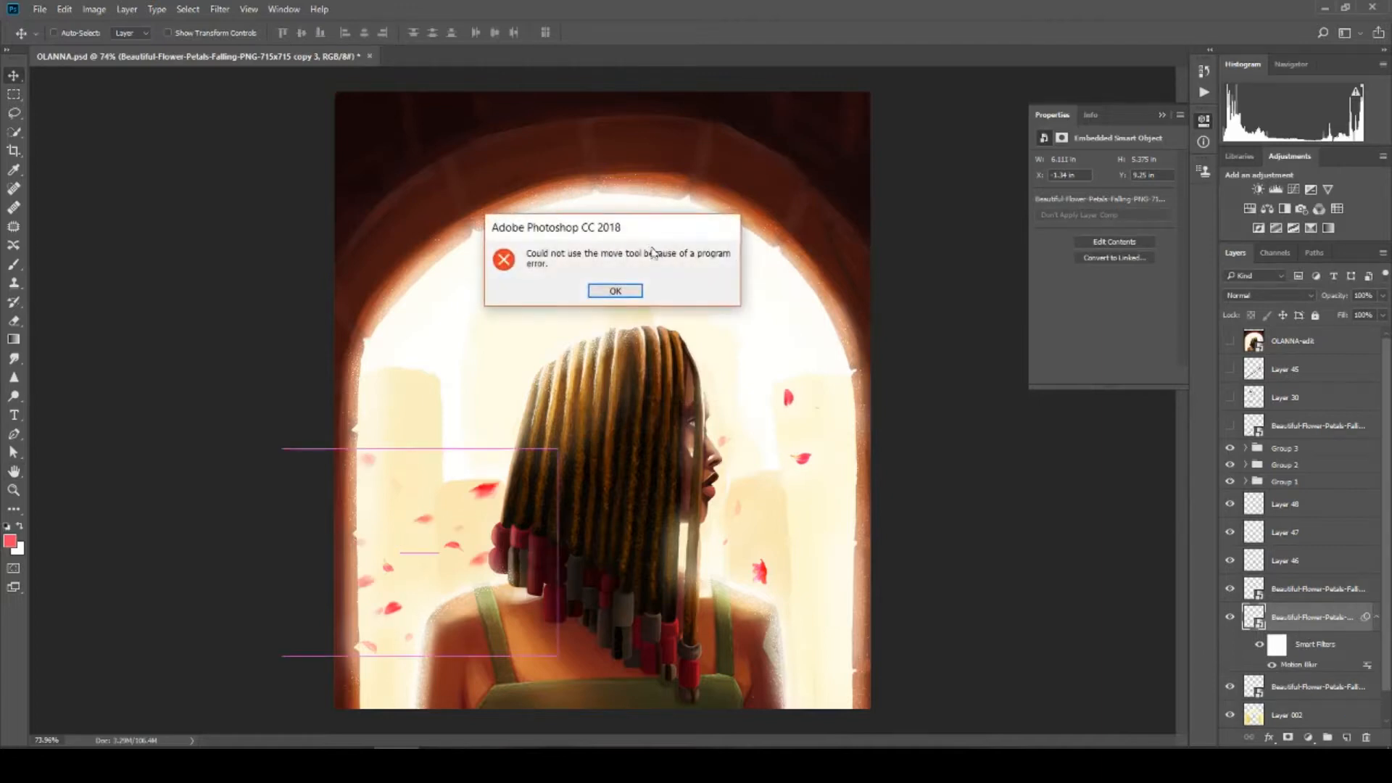
click(617, 290)
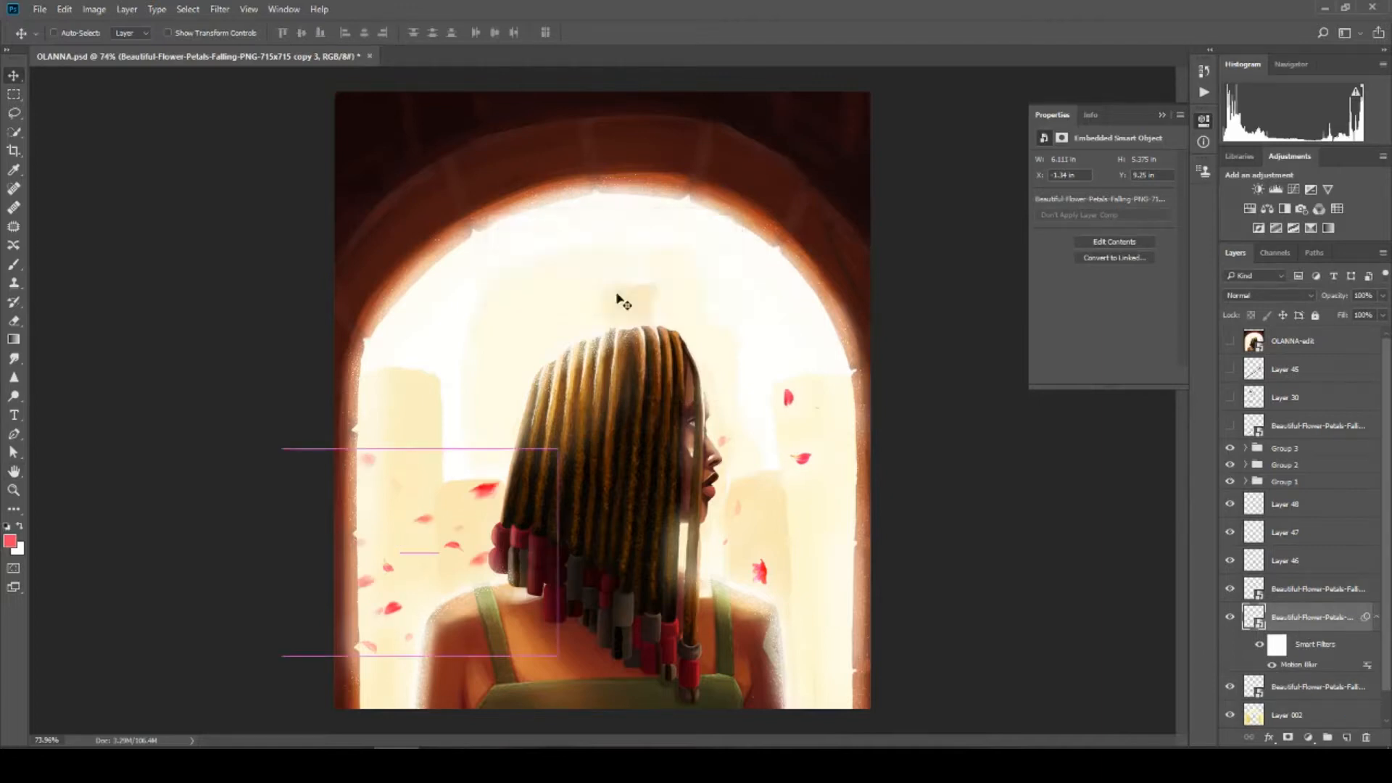
Duplicate the right-hand petals layer and move the duplicate above Group 3 in the layer stack
click(1326, 591)
key(ctrl)
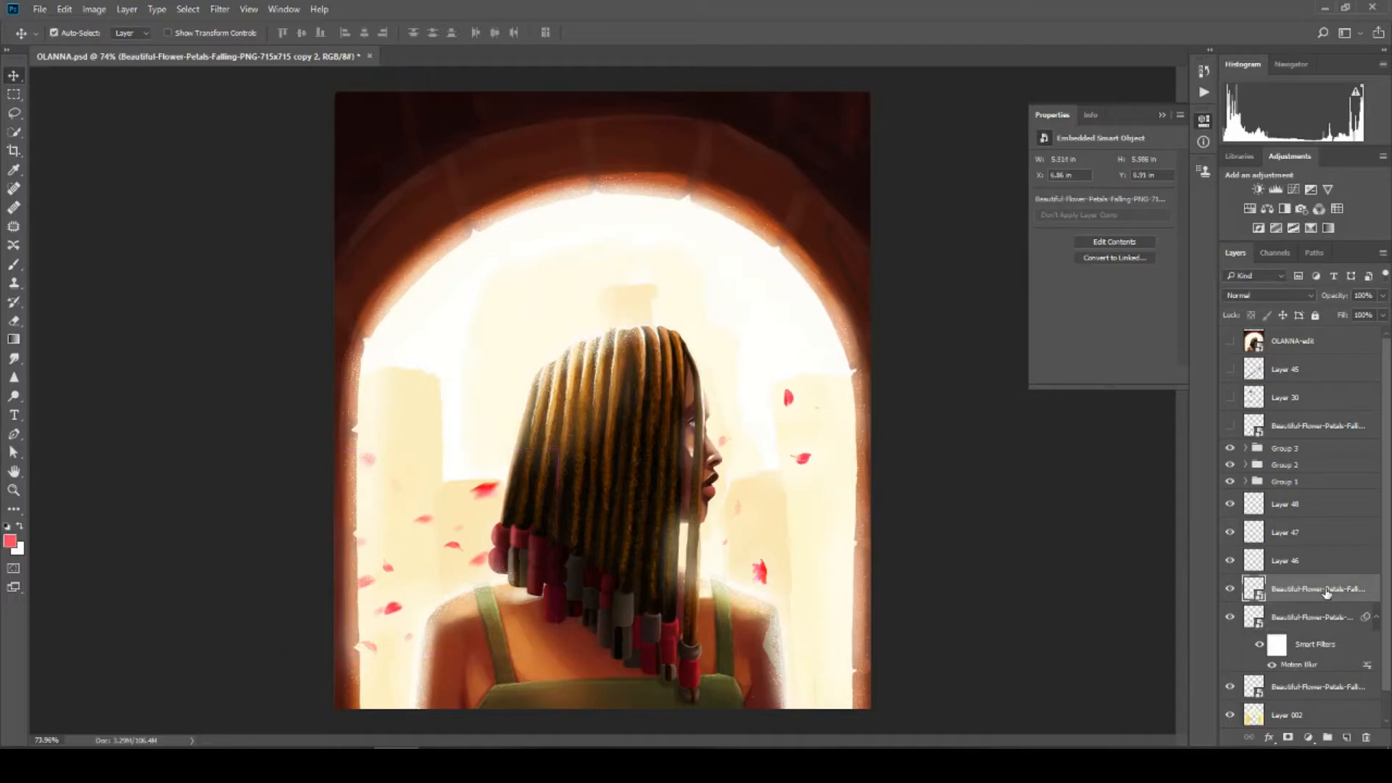
key(ctrl+j)
drag(1327, 591, 1318, 445)
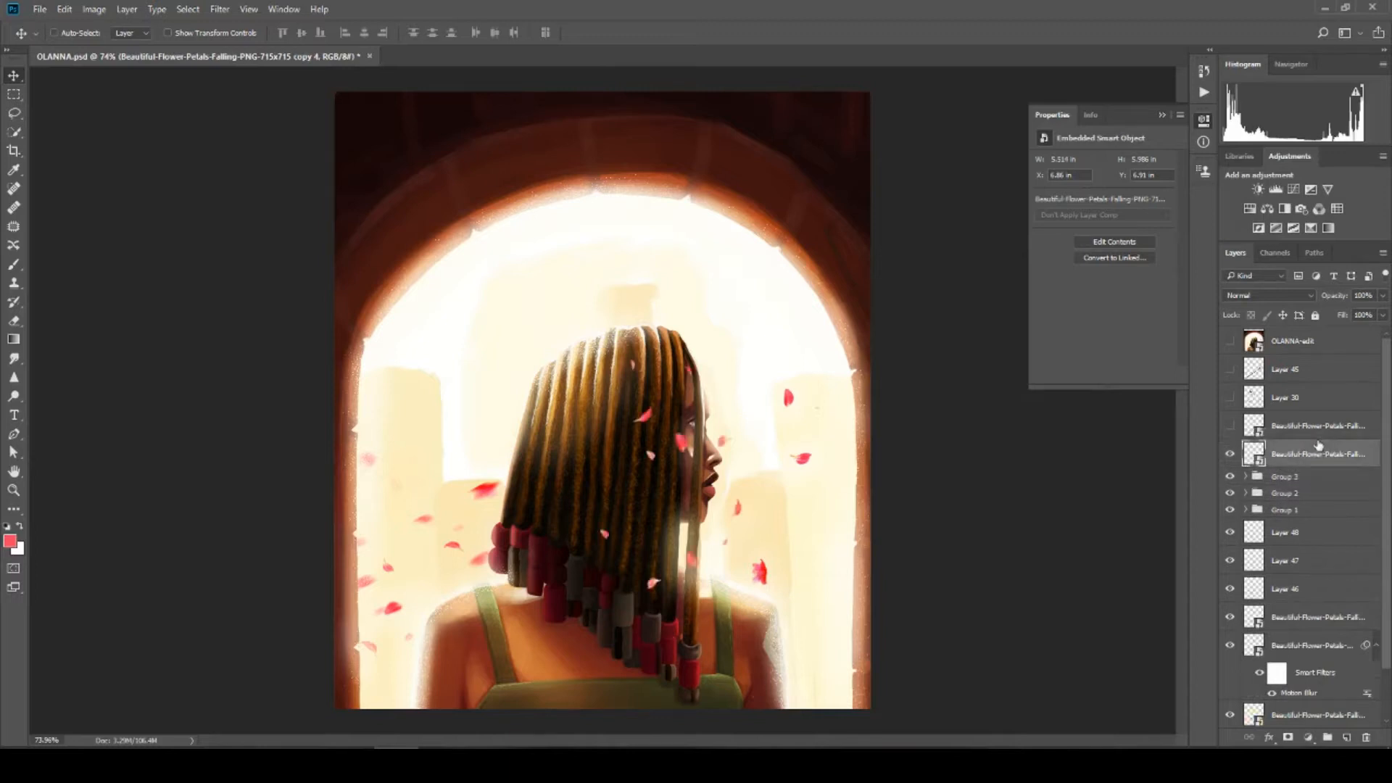
Move the petals above Group 3 over the woman's back and lower braids, rotated to about -52°
drag(680, 486, 507, 608)
key(ctrl+t)
drag(834, 502, 886, 684)
drag(652, 645, 630, 669)
drag(786, 700, 735, 511)
drag(621, 691, 667, 693)
drag(808, 519, 910, 646)
drag(692, 638, 676, 653)
right_click(811, 652)
drag(786, 644, 821, 596)
right_click(639, 648)
right_click(658, 611)
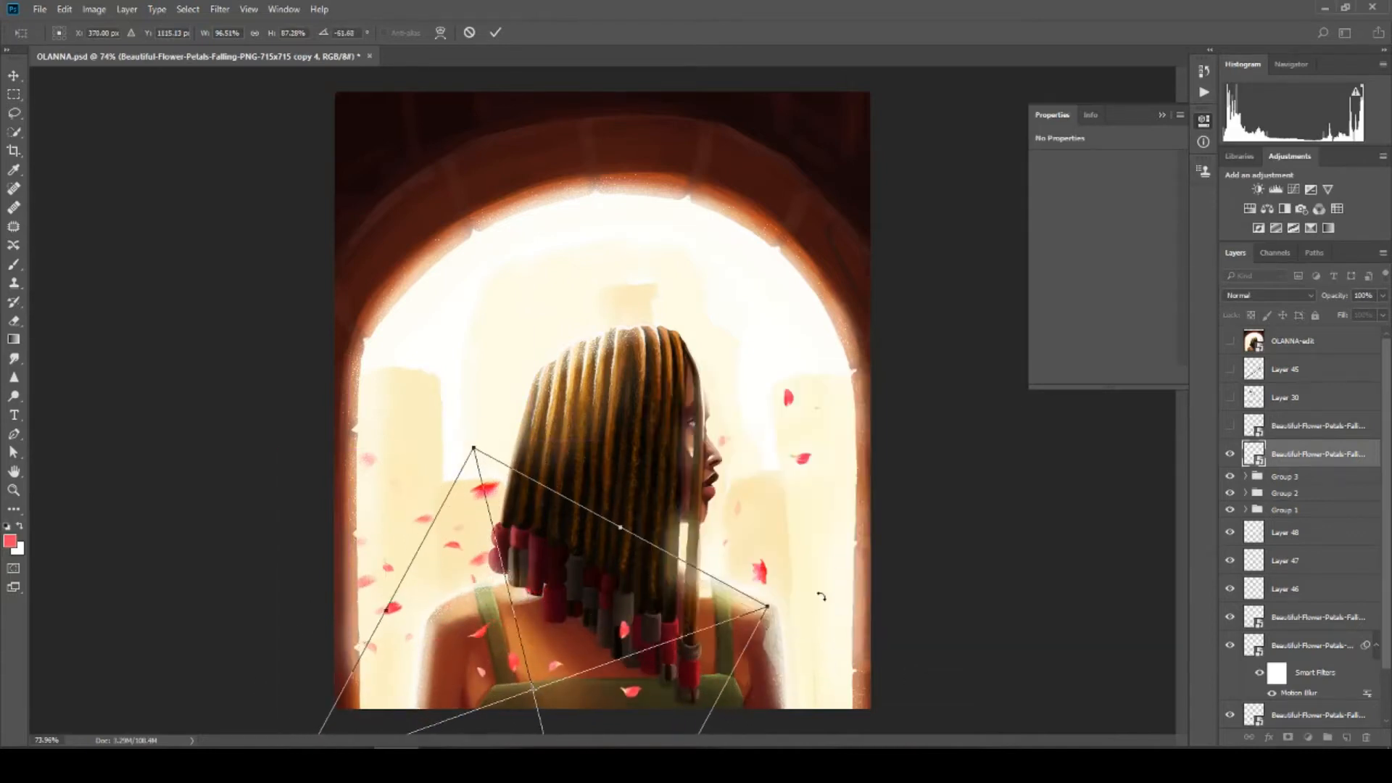
key(Return)
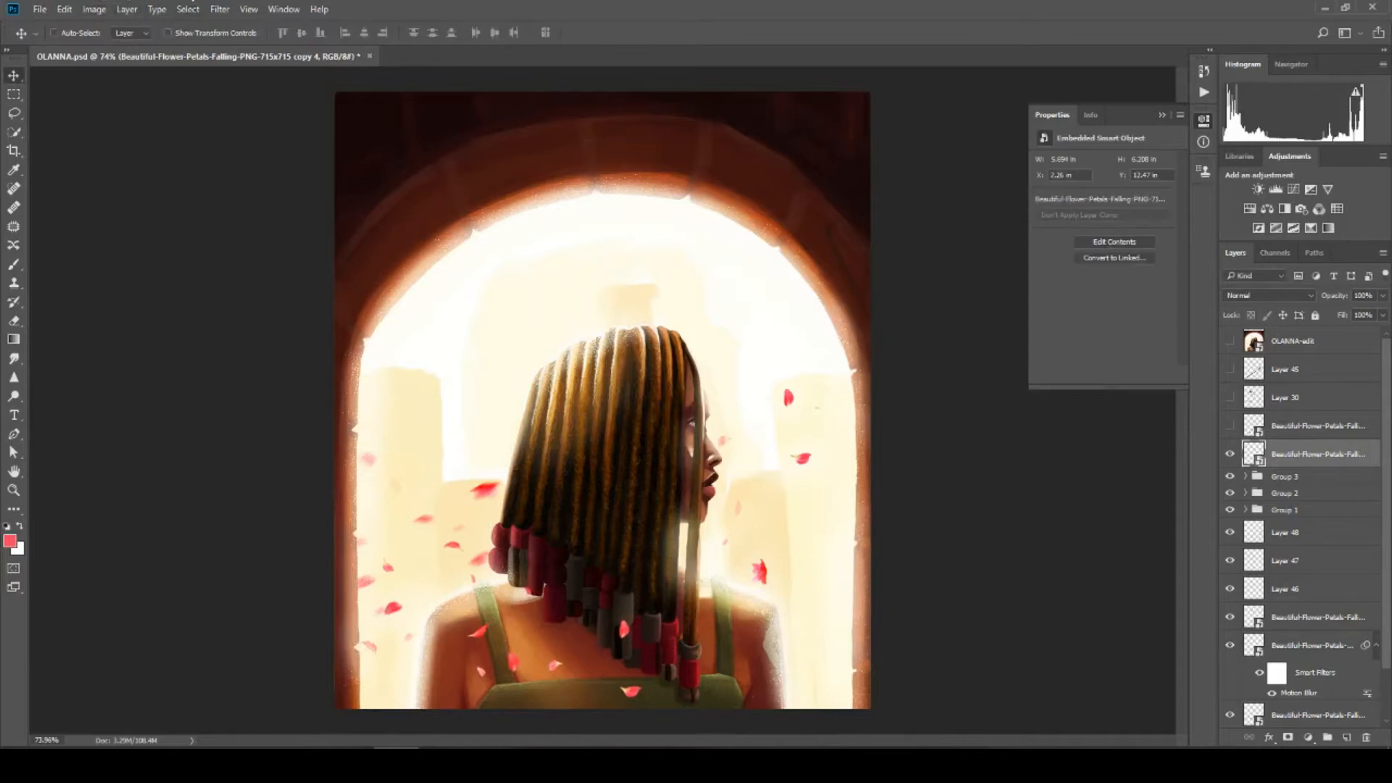
Apply a Motion Blur with an angle of -3° and a distance of 31 pixels to the petals above Group 3, and add a new layer
click(220, 8)
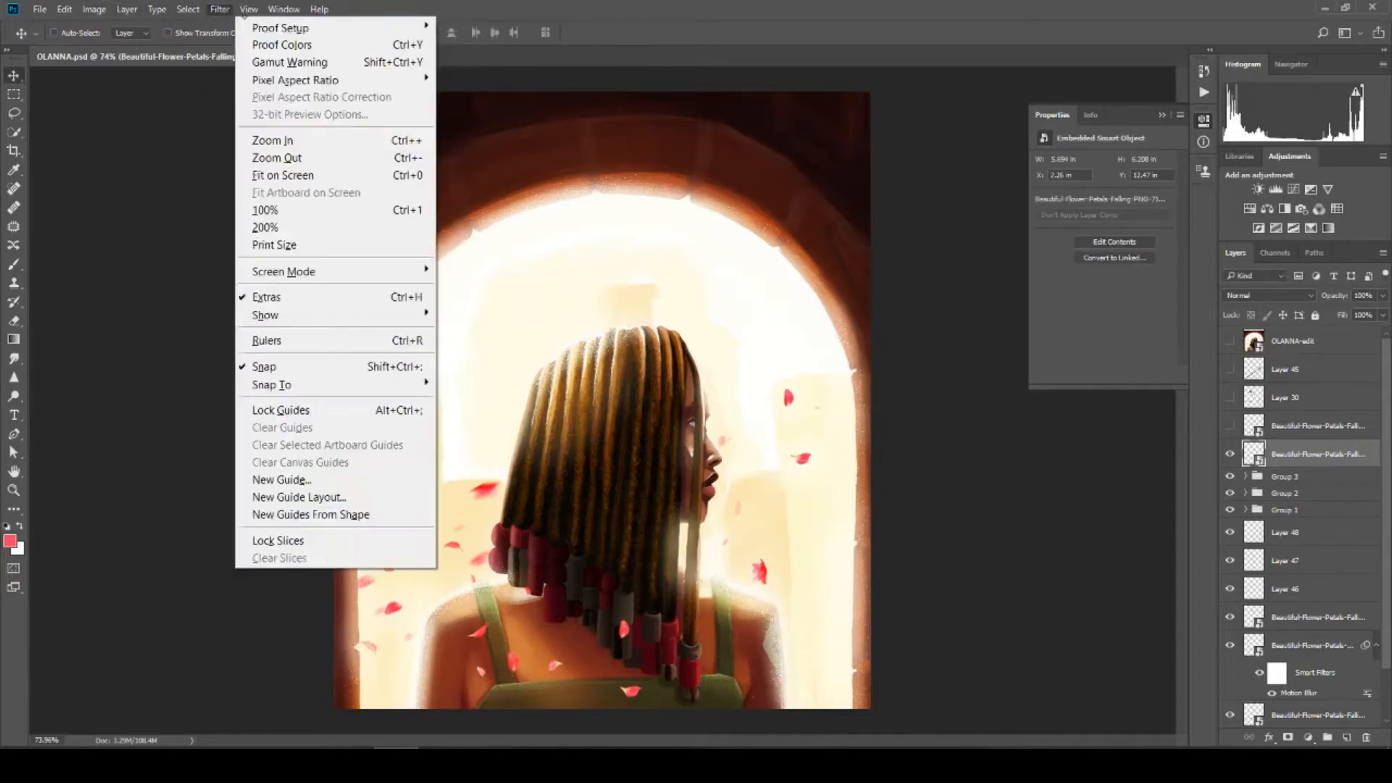
click(246, 26)
drag(727, 372, 726, 375)
drag(605, 425, 612, 426)
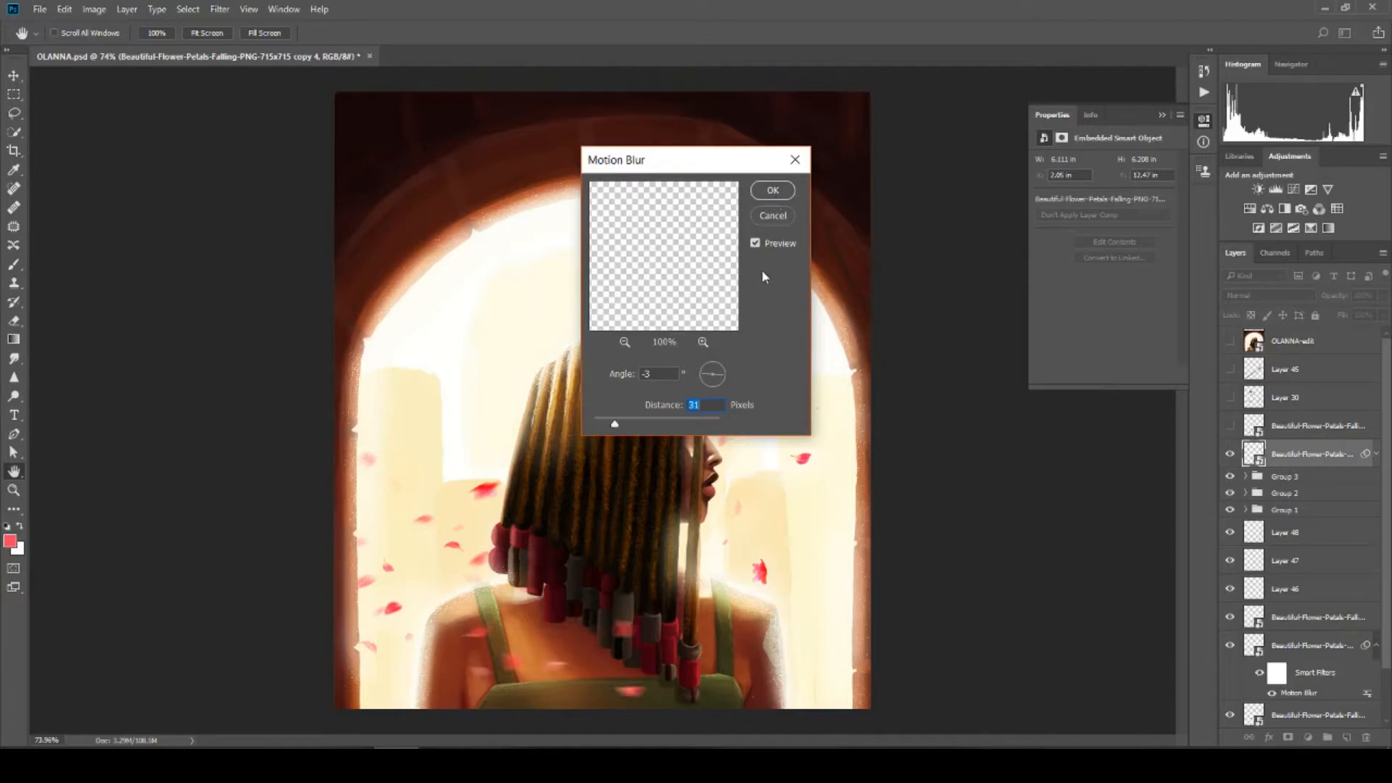
click(762, 190)
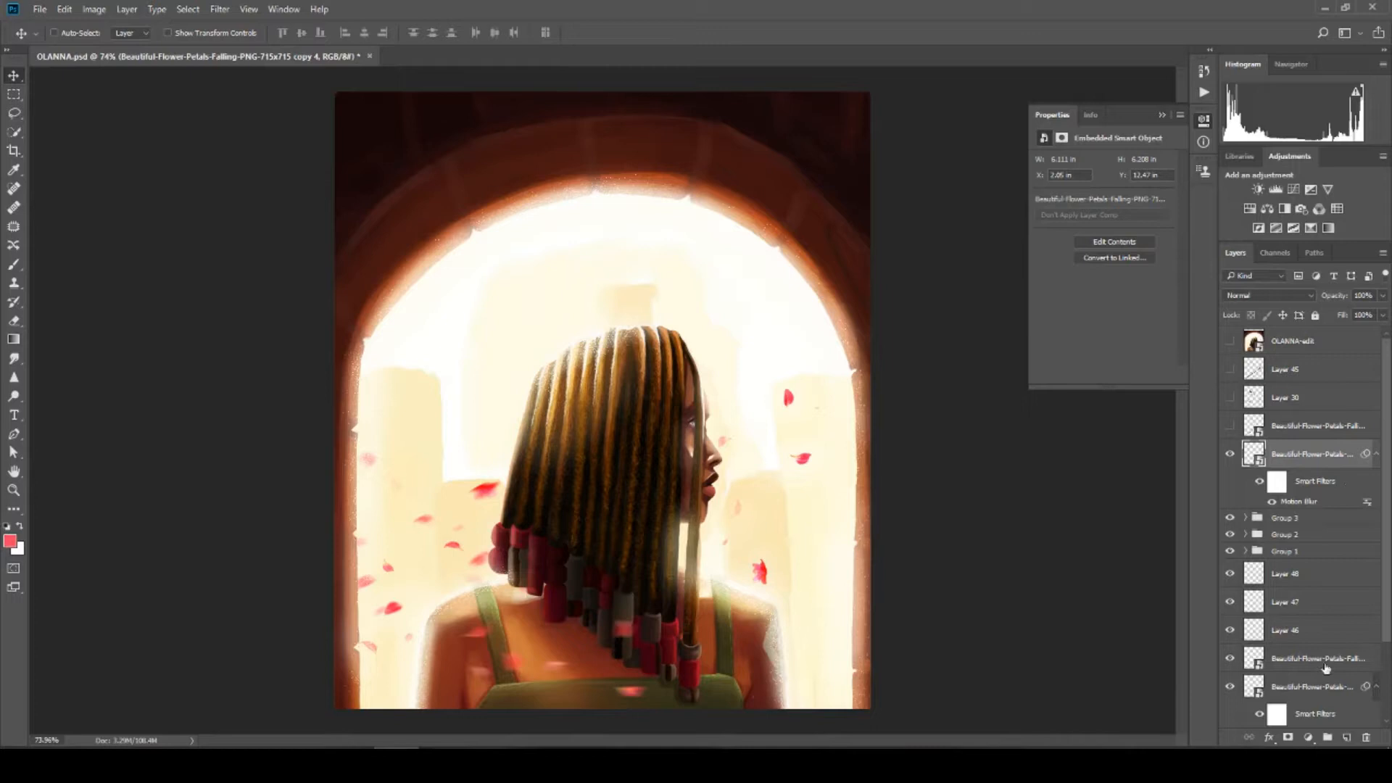
click(1347, 739)
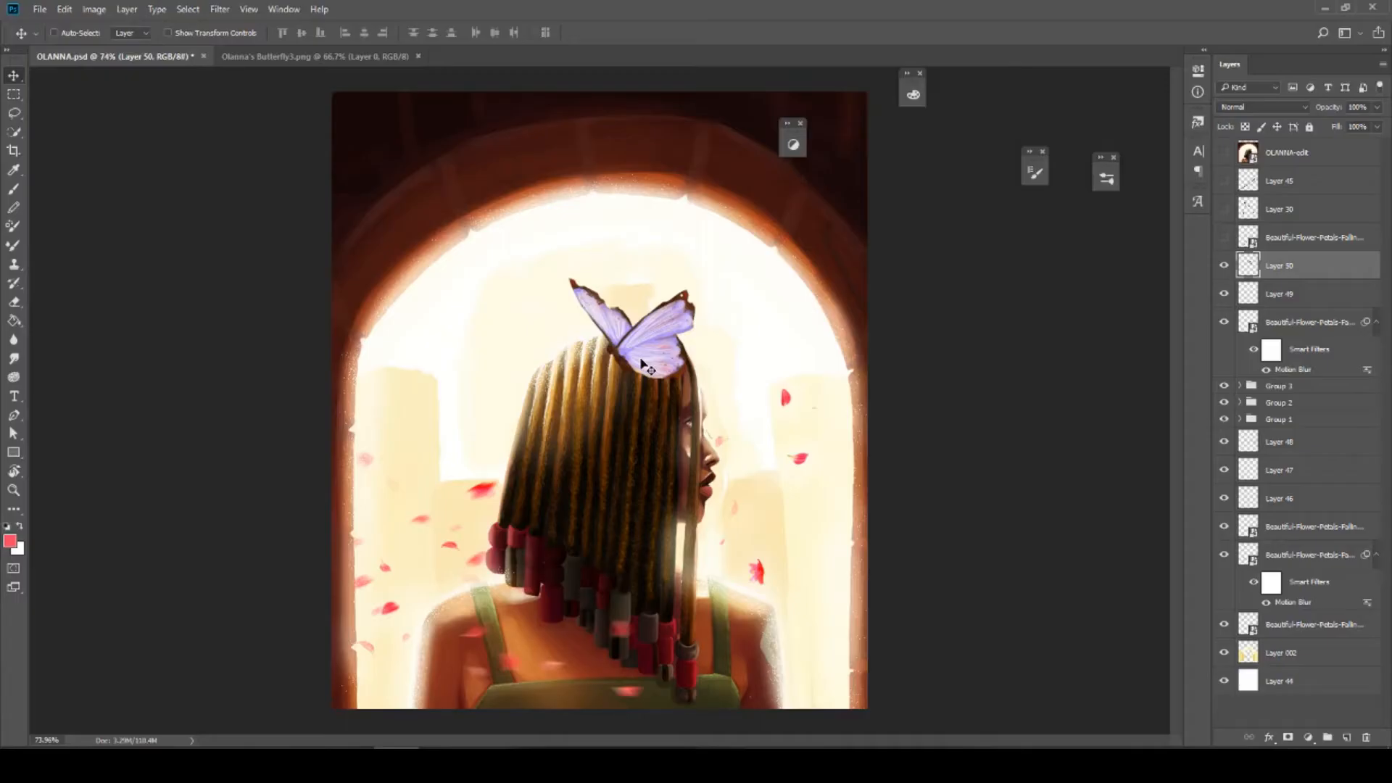
Scale the butterfly down and place it in the bright archway beside the woman's face, slightly above her nose
drag(641, 361, 757, 418)
key(ctrl+t)
drag(827, 493, 779, 441)
drag(773, 413, 803, 378)
key(Return)
Erase the petal overlapping the butterfly from the petals layer below Layer 46, using a smaller eraser
key(b)
click(1314, 527)
key(e)
key(bracketleft)
key(bracketleft)
key(bracketleft)
key(bracketleft)
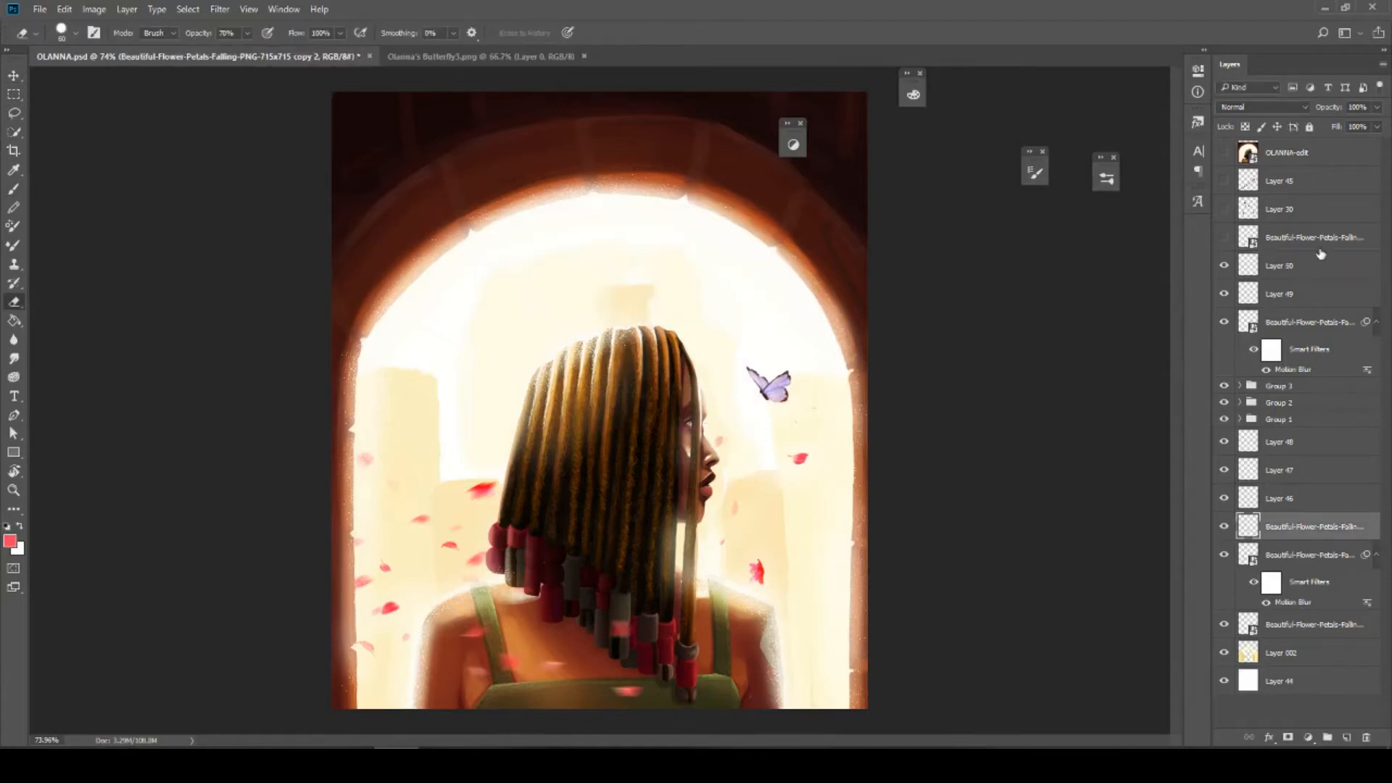
Rename the butterfly's layer as butterfly
click(1305, 294)
double_click(1287, 269)
text(butterfly)
key(Return)
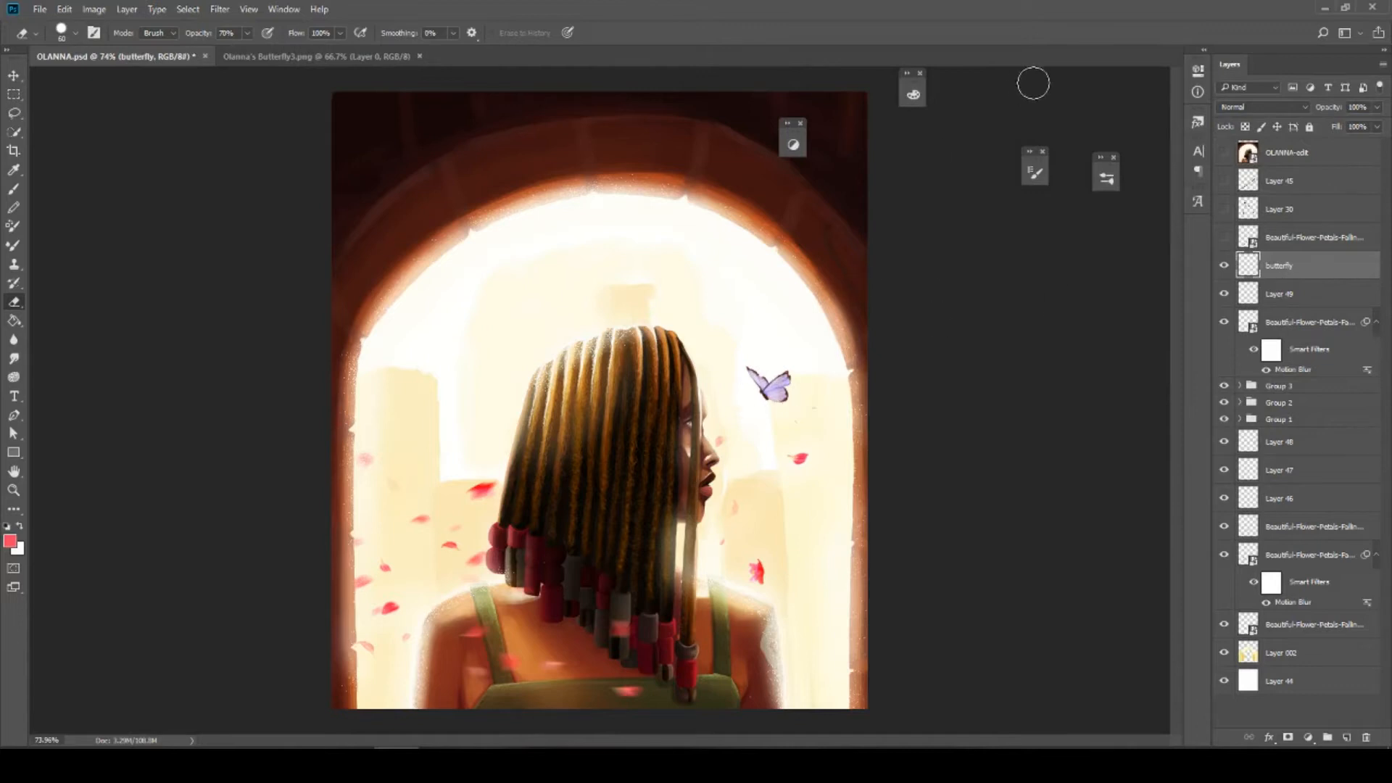
Raise the butterfly layer's brightness strongly and its contrast slightly with a Brightness/Contrast adjustment
click(93, 10)
mouse_move(134, 54)
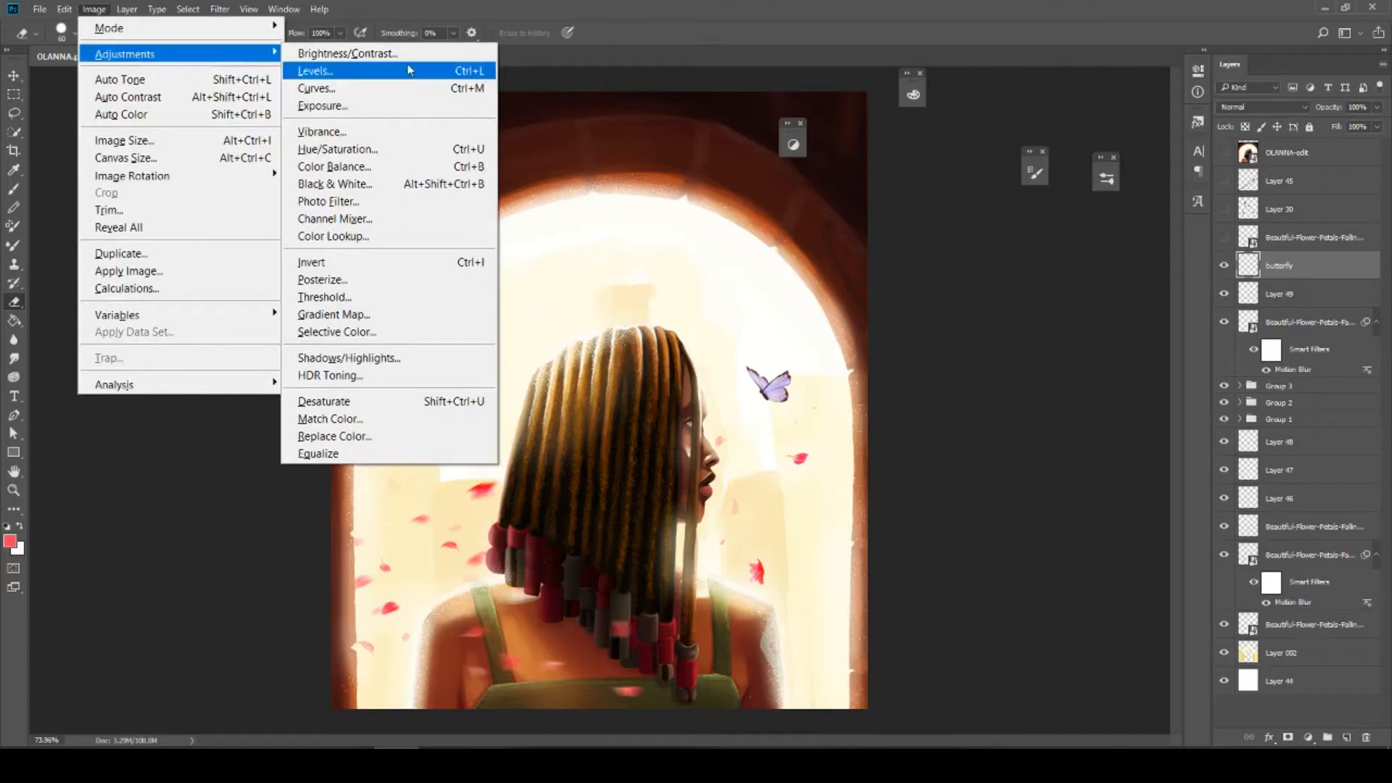
click(407, 53)
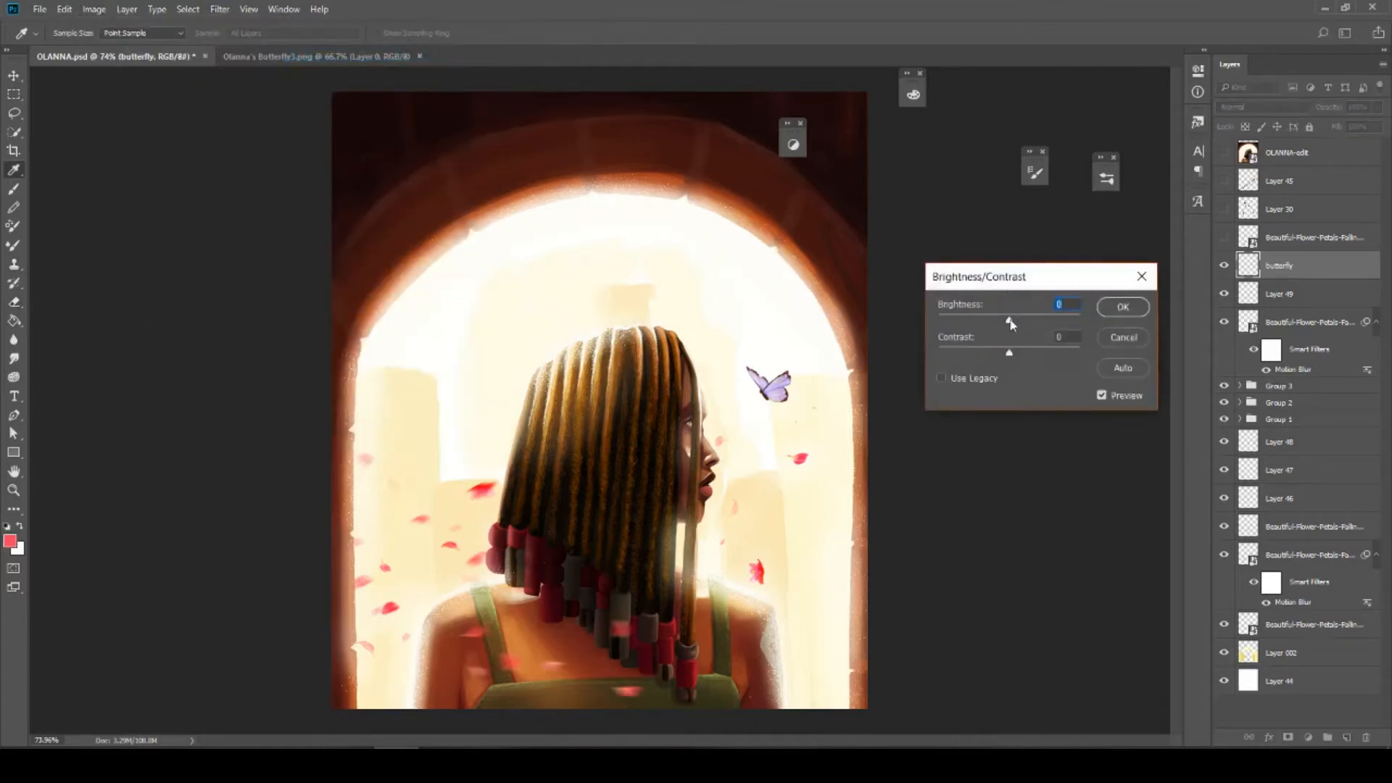
drag(1013, 324, 1064, 324)
click(1048, 319)
drag(1011, 357, 1024, 354)
click(1122, 307)
Add a new layer above the butterfly and try a large, soft white brush stroke over its wings
key(b)
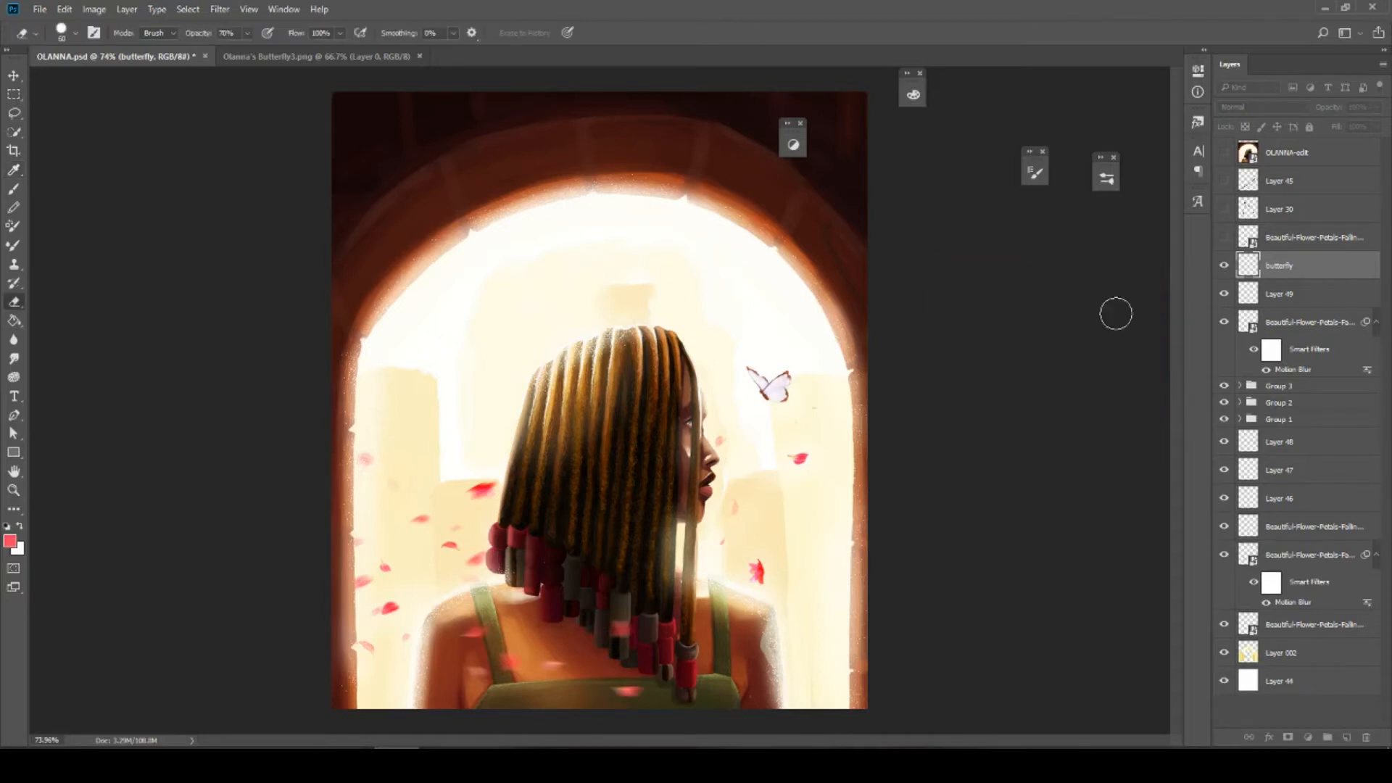
key(ctrl+shift+alt+n)
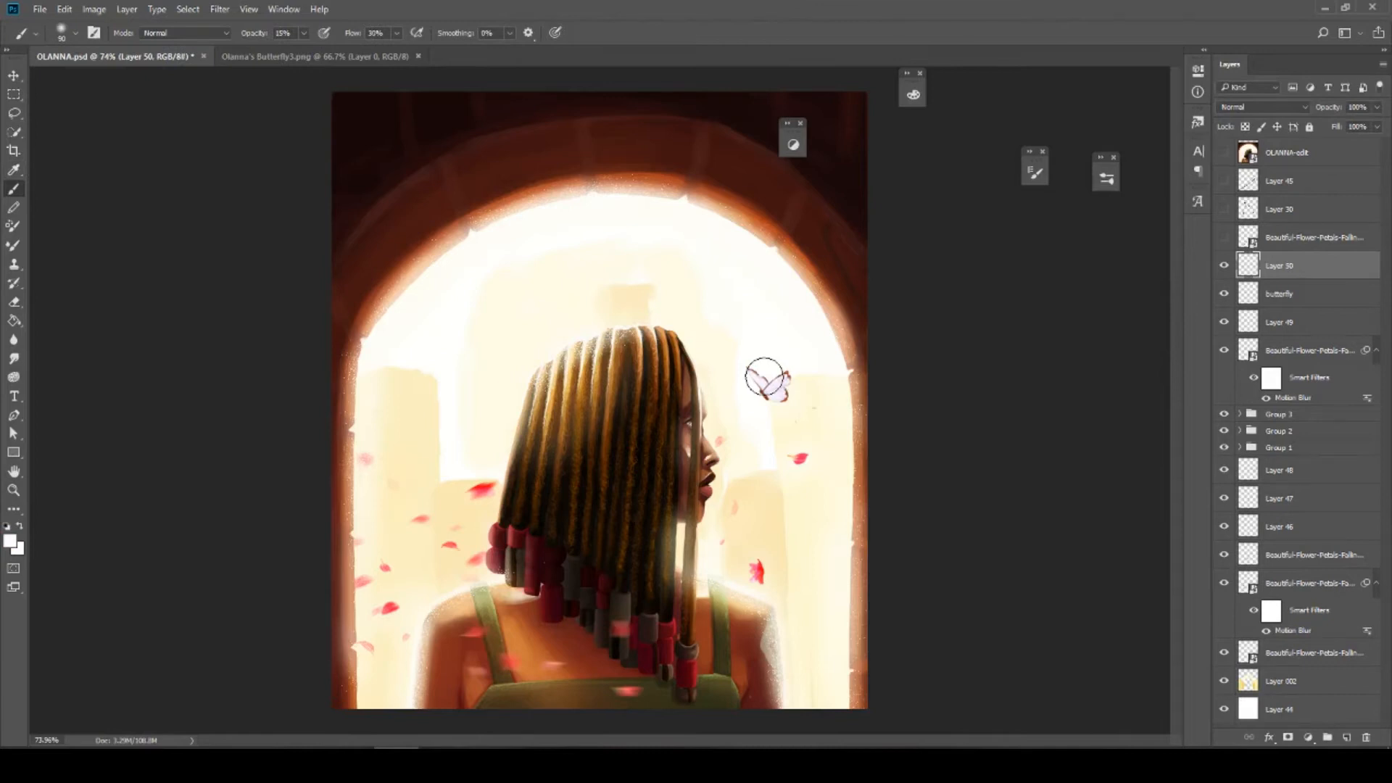
key(bracketright)
key(bracketright)
drag(751, 373, 783, 353)
key(ctrl+z)
click(1225, 267)
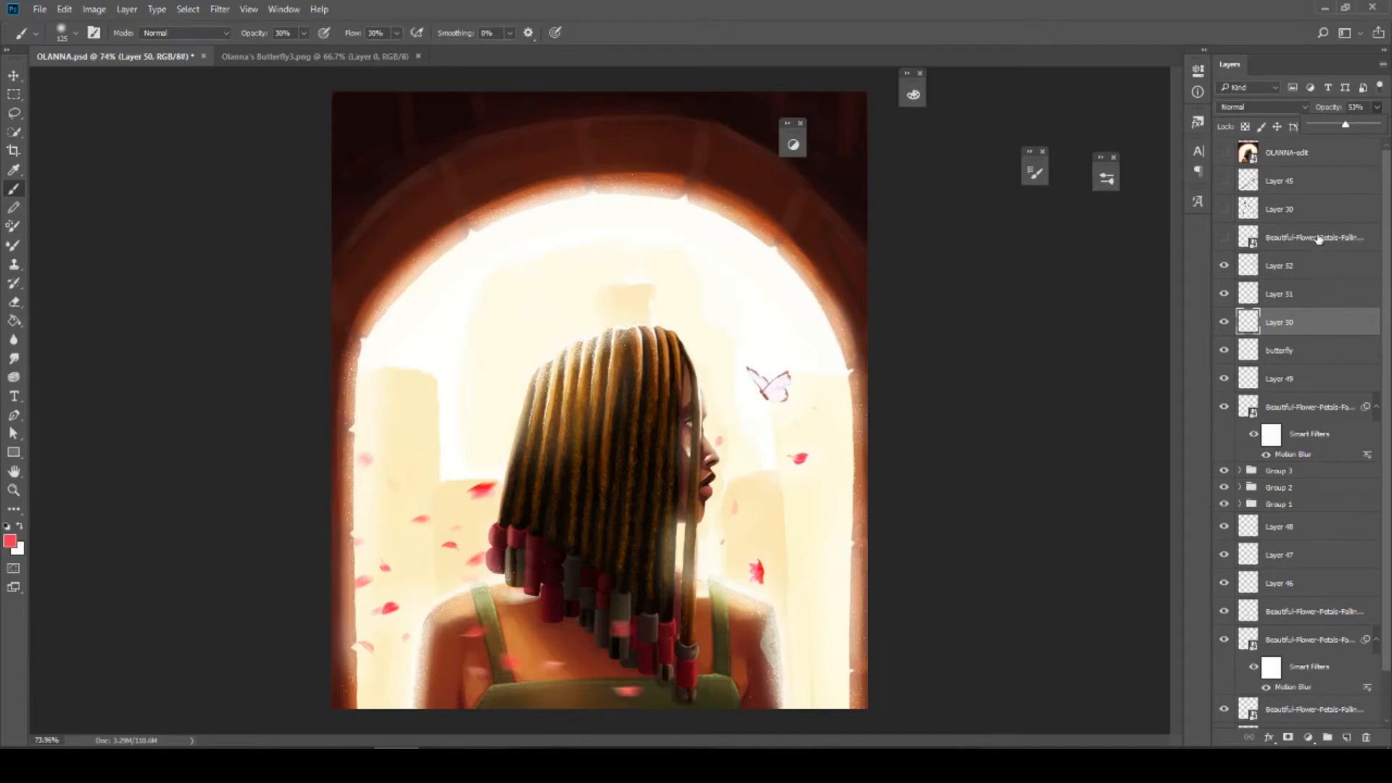
Add a new layer directly above Layer 52
click(1315, 238)
click(1312, 266)
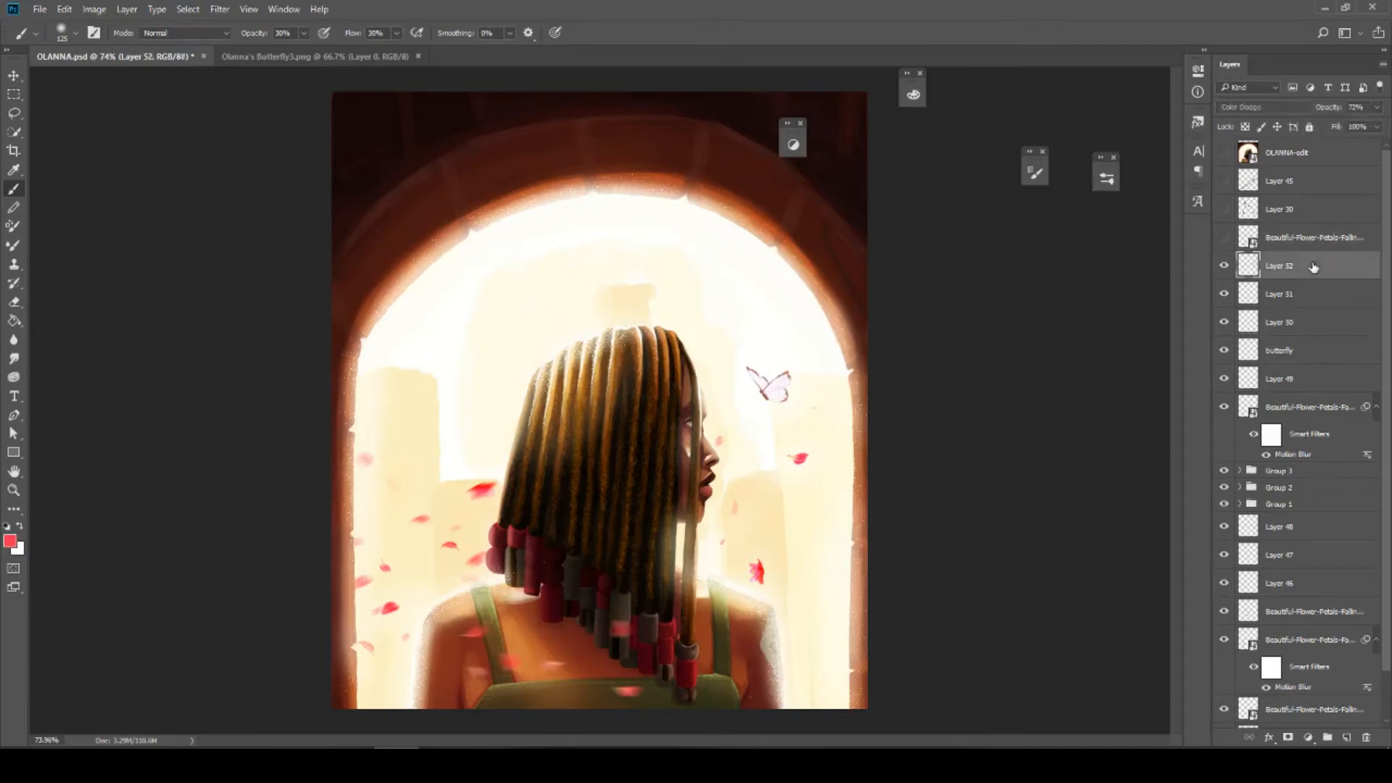
click(1346, 738)
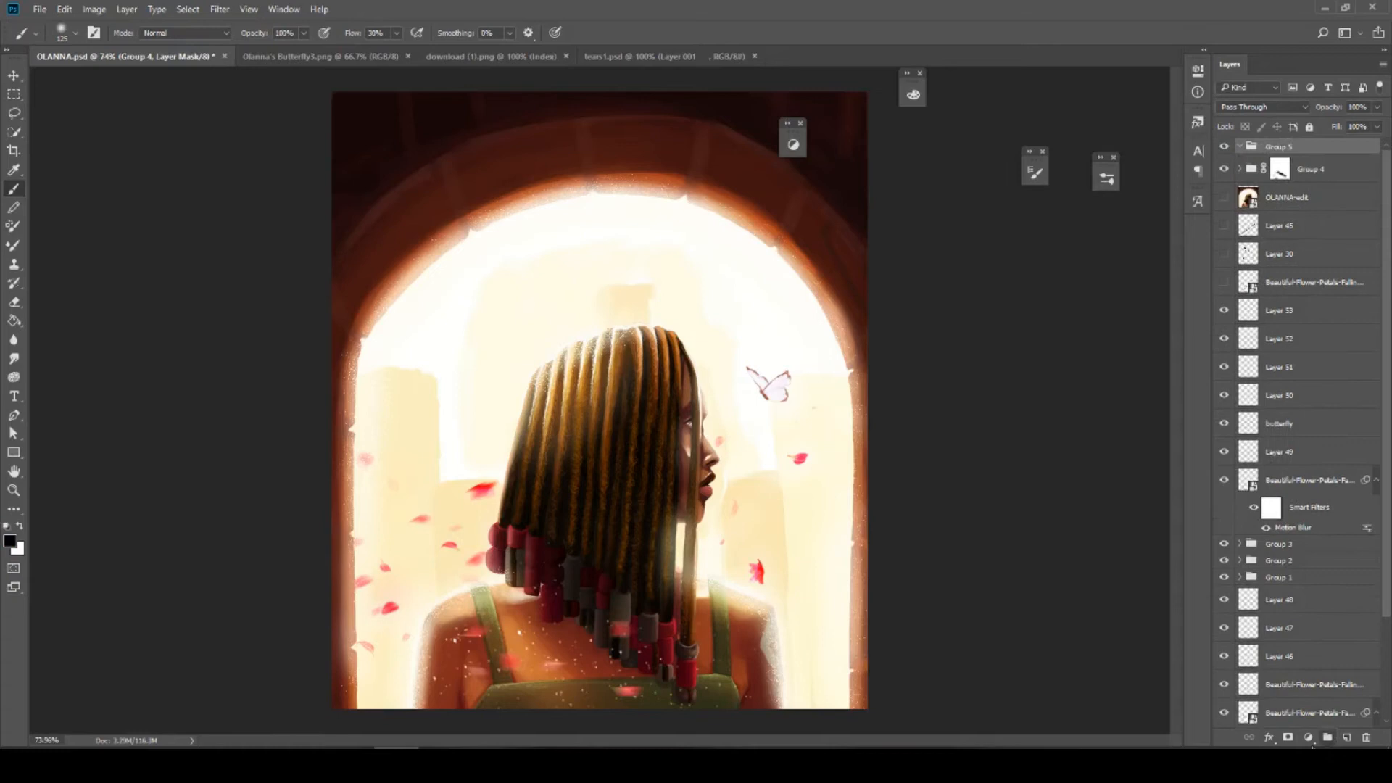
Move all layers and groups from Group 4 down to Group 2 into Group 5, and collapse it
click(1327, 181)
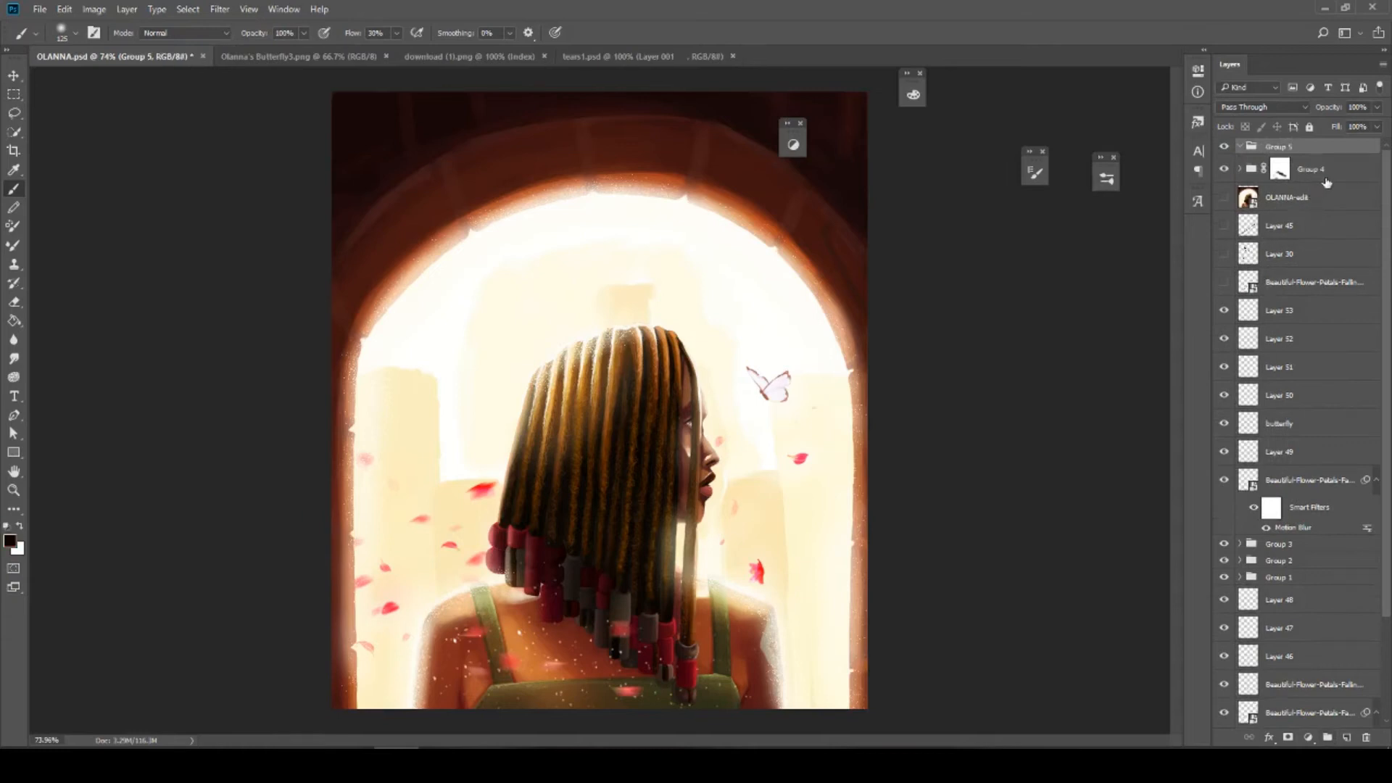
shift+click(1290, 562)
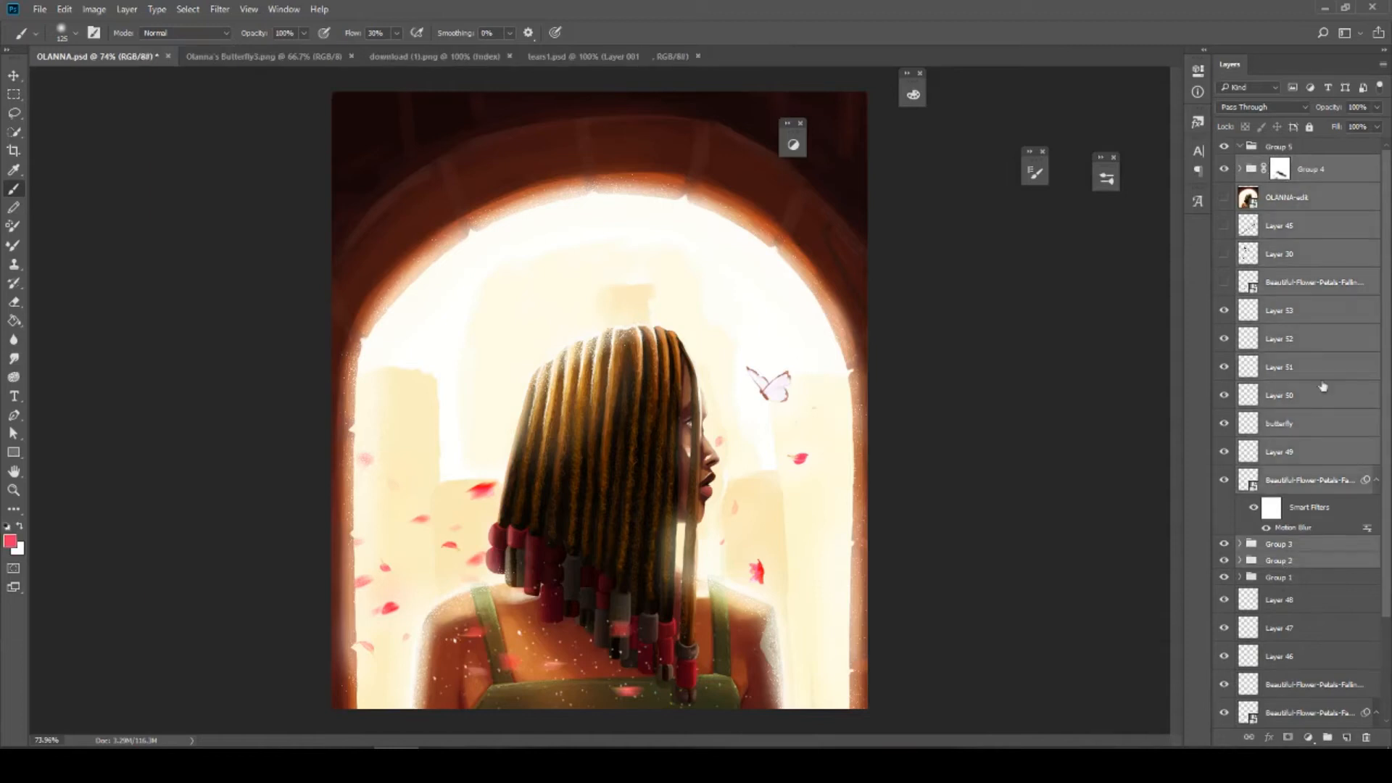
drag(1326, 297, 1306, 152)
click(1246, 154)
click(1241, 149)
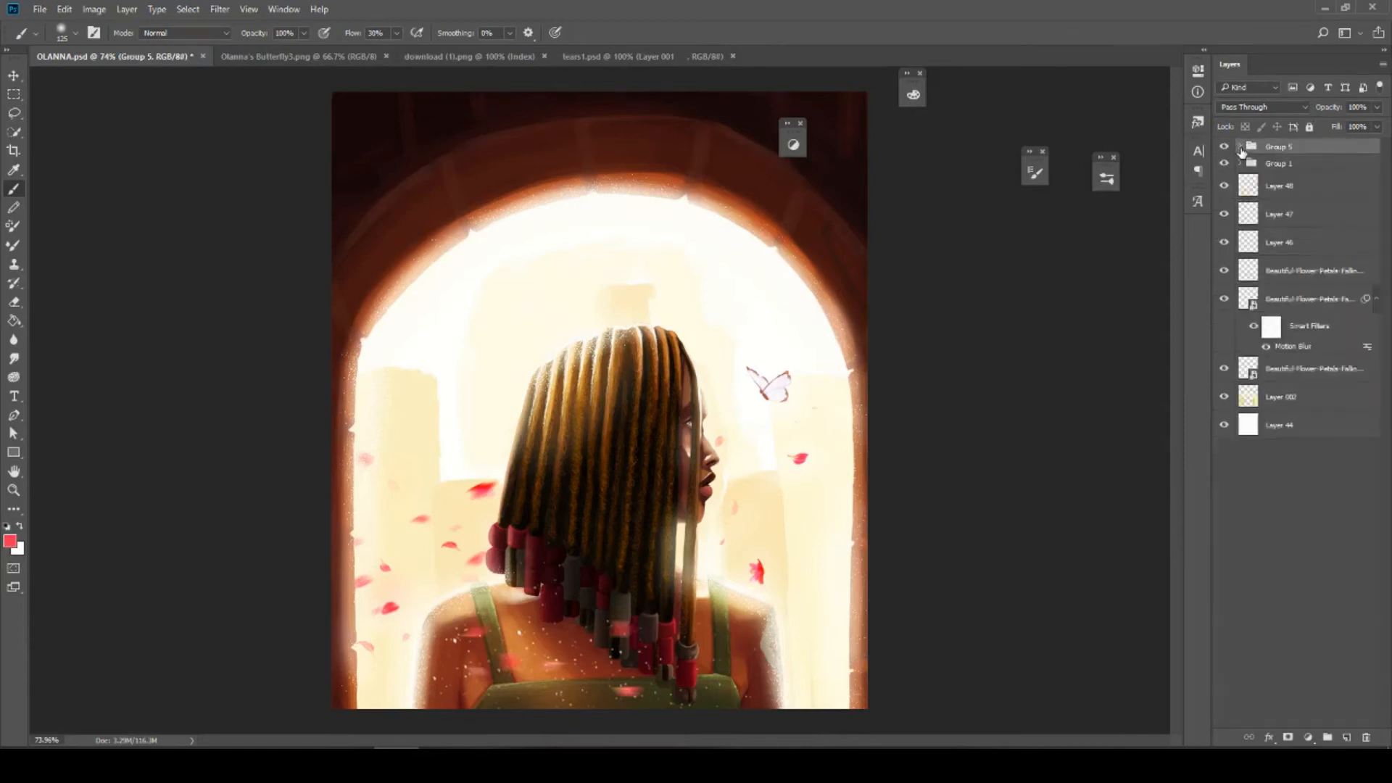
Switch to the Photography workspace and add a Curves adjustment layer above Group 5
click(1360, 33)
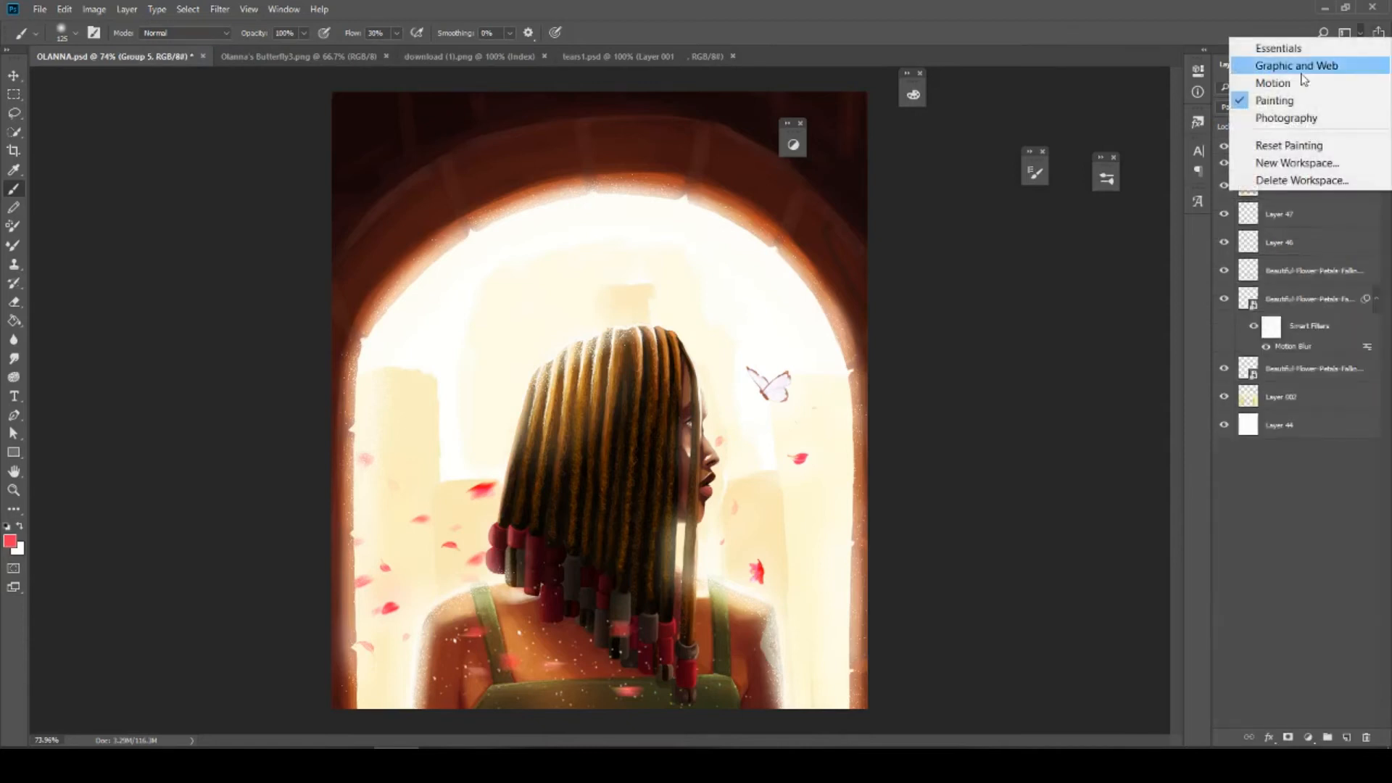
click(1280, 119)
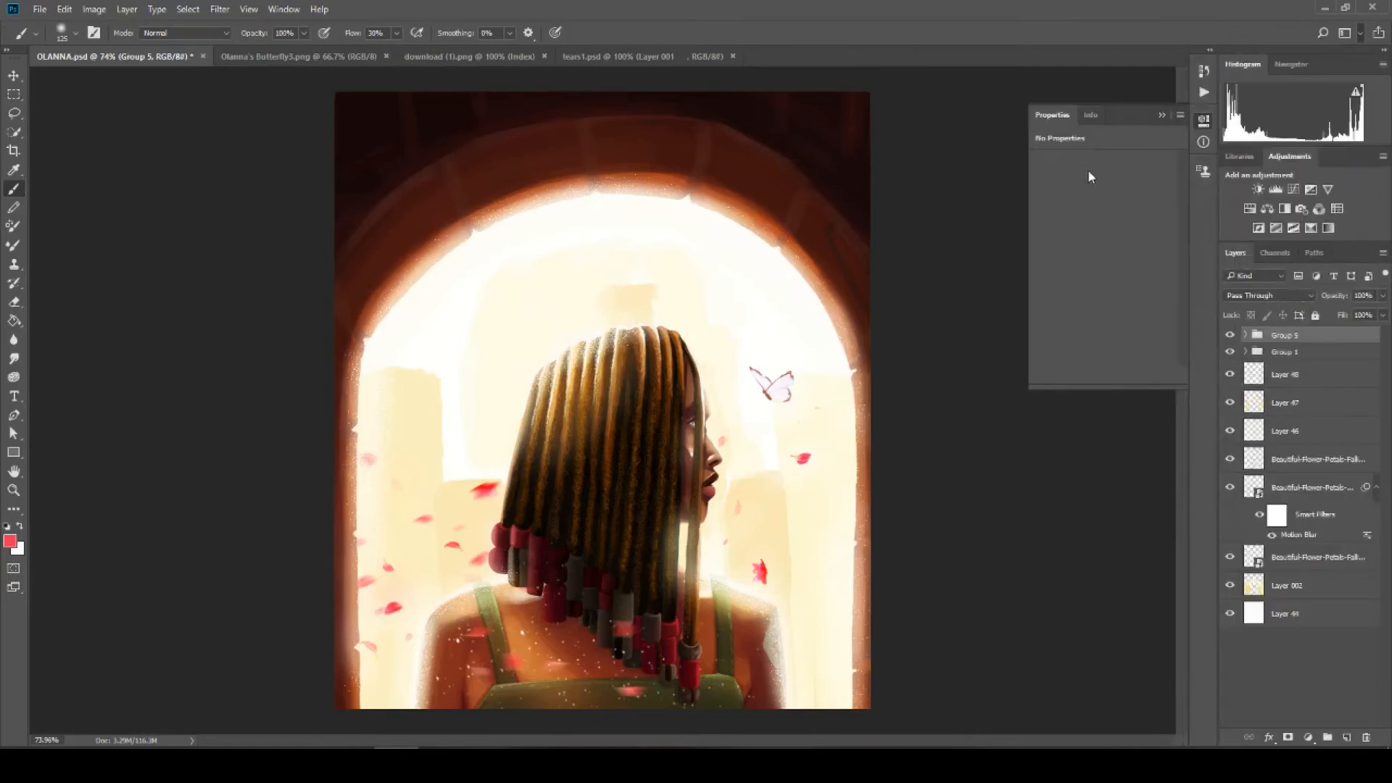
click(1294, 190)
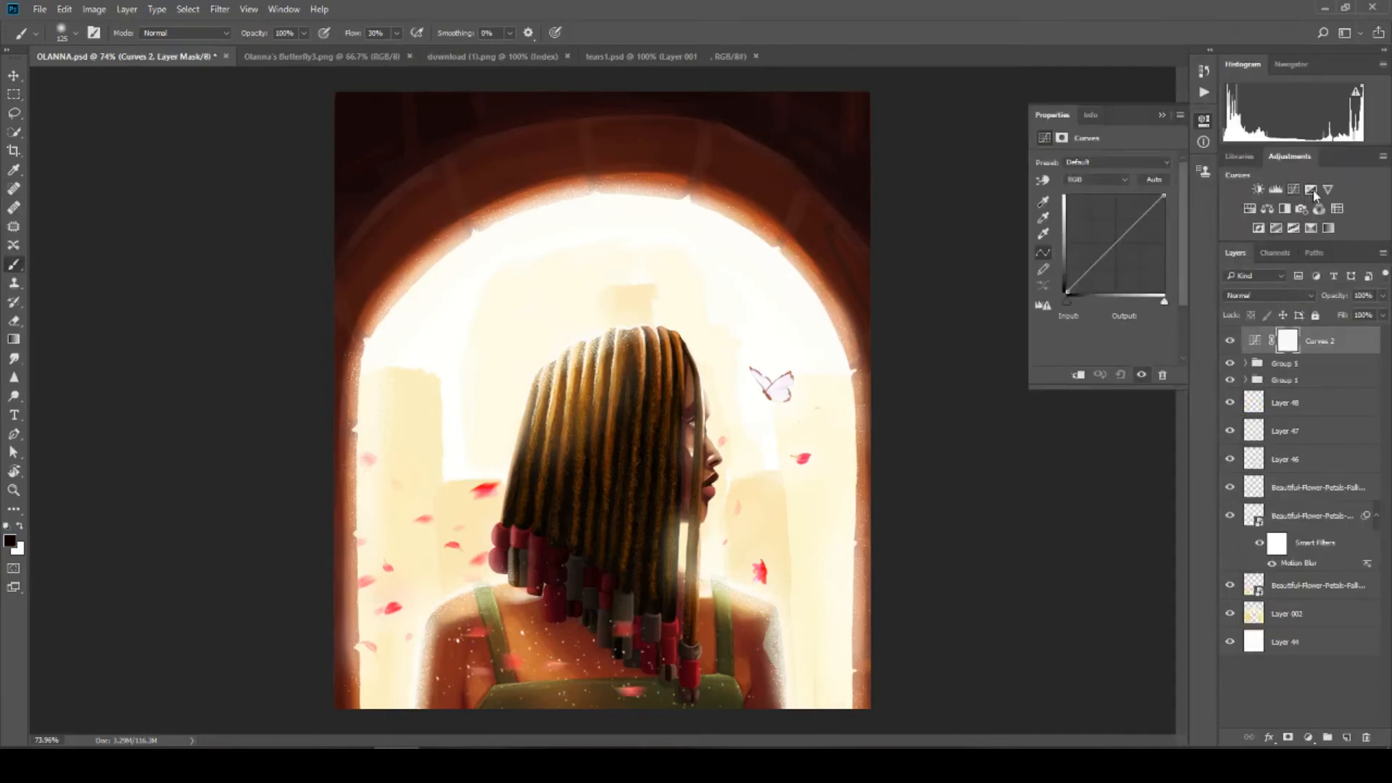
Add an Exposure adjustment with exposure +0.30 and gamma correction 0.97, and group both adjustment layers with Group 5
click(1311, 190)
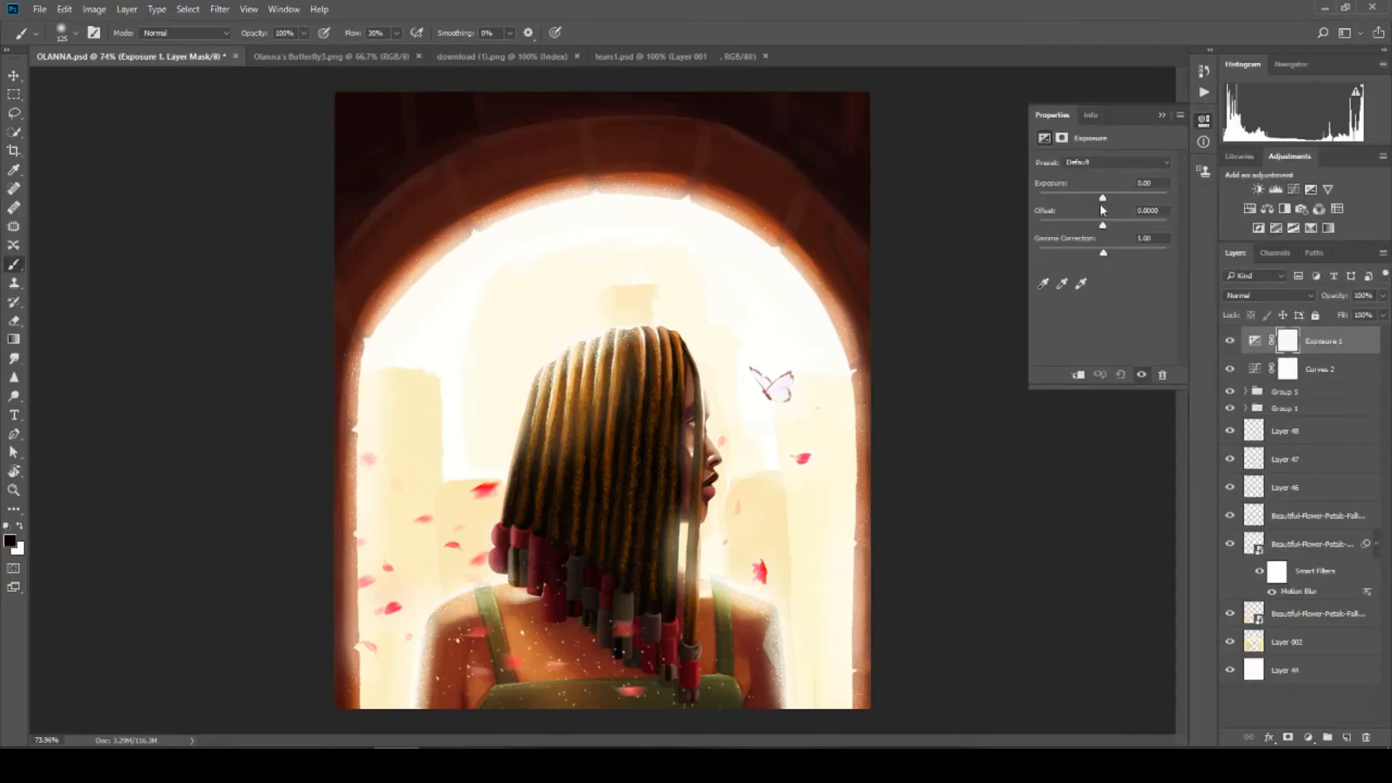
drag(1103, 204, 1106, 204)
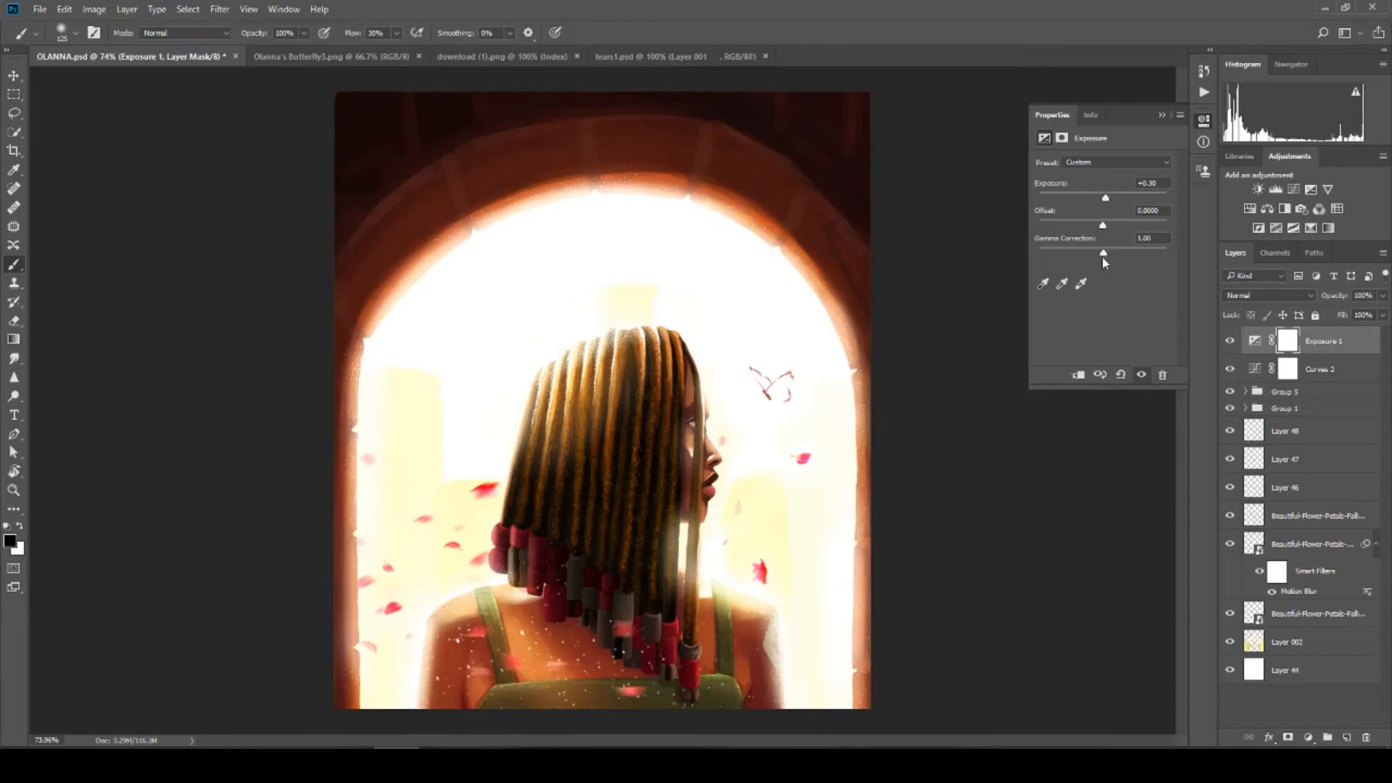
drag(1103, 255, 1106, 255)
shift+click(1288, 396)
key(ctrl+g)
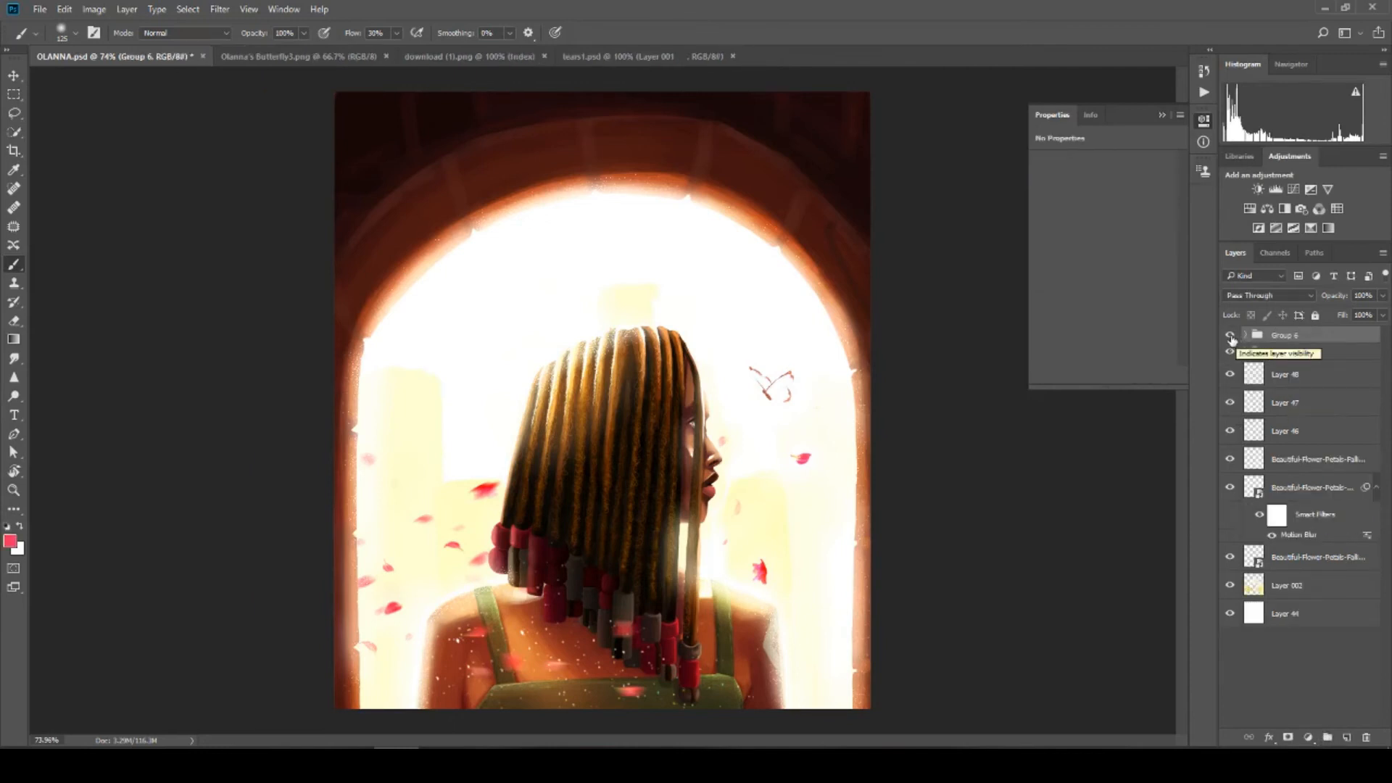
Compare the painting with Group 6 and the three background petal layers hidden and shown
click(1230, 336)
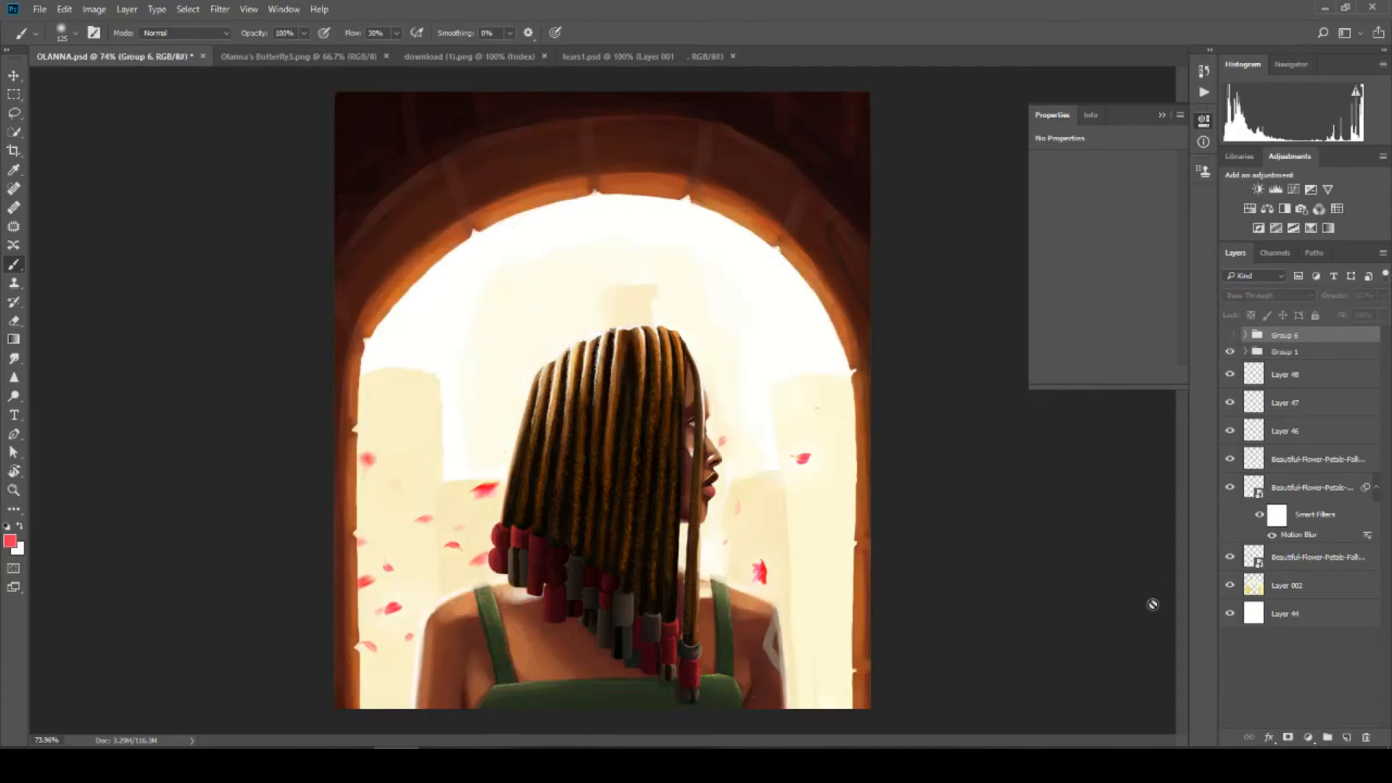
click(1230, 557)
click(1231, 488)
click(1230, 459)
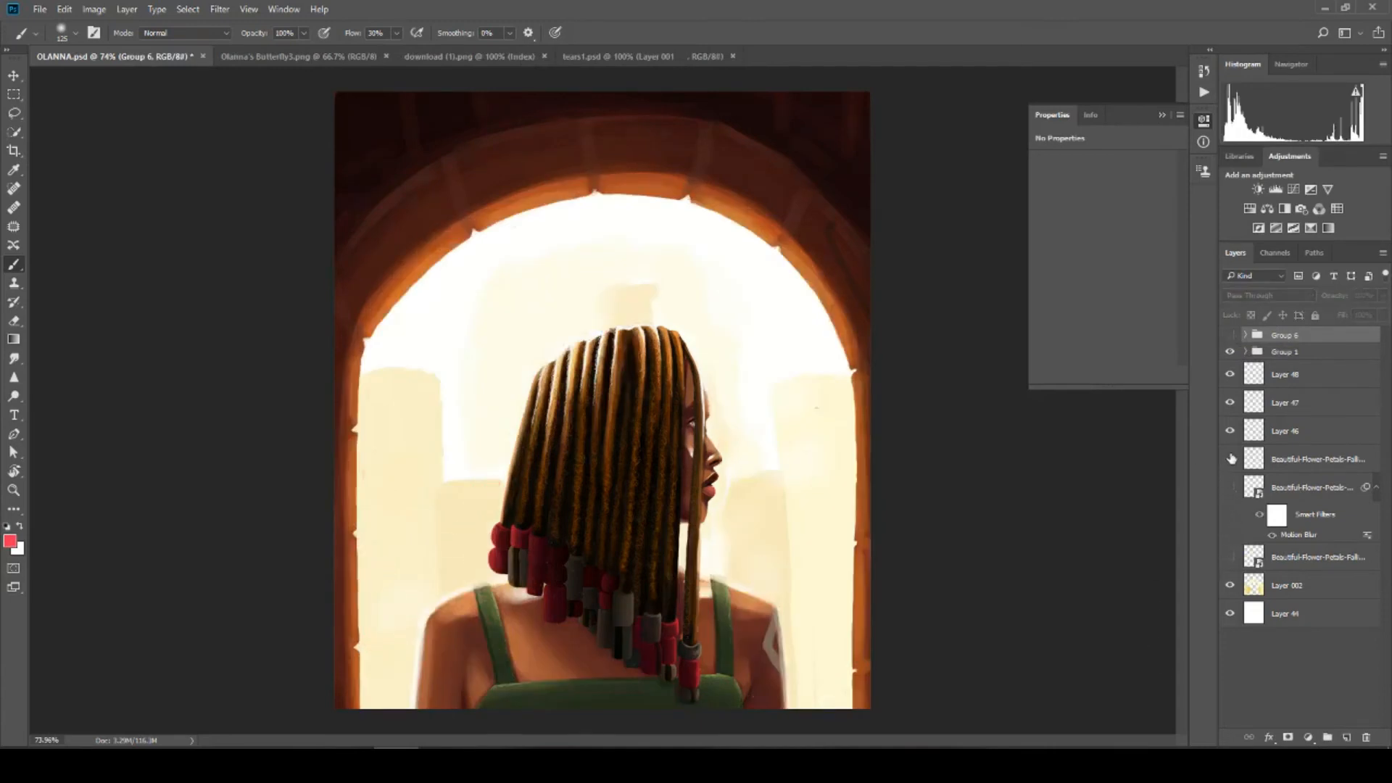
click(1230, 459)
click(1230, 488)
click(1231, 557)
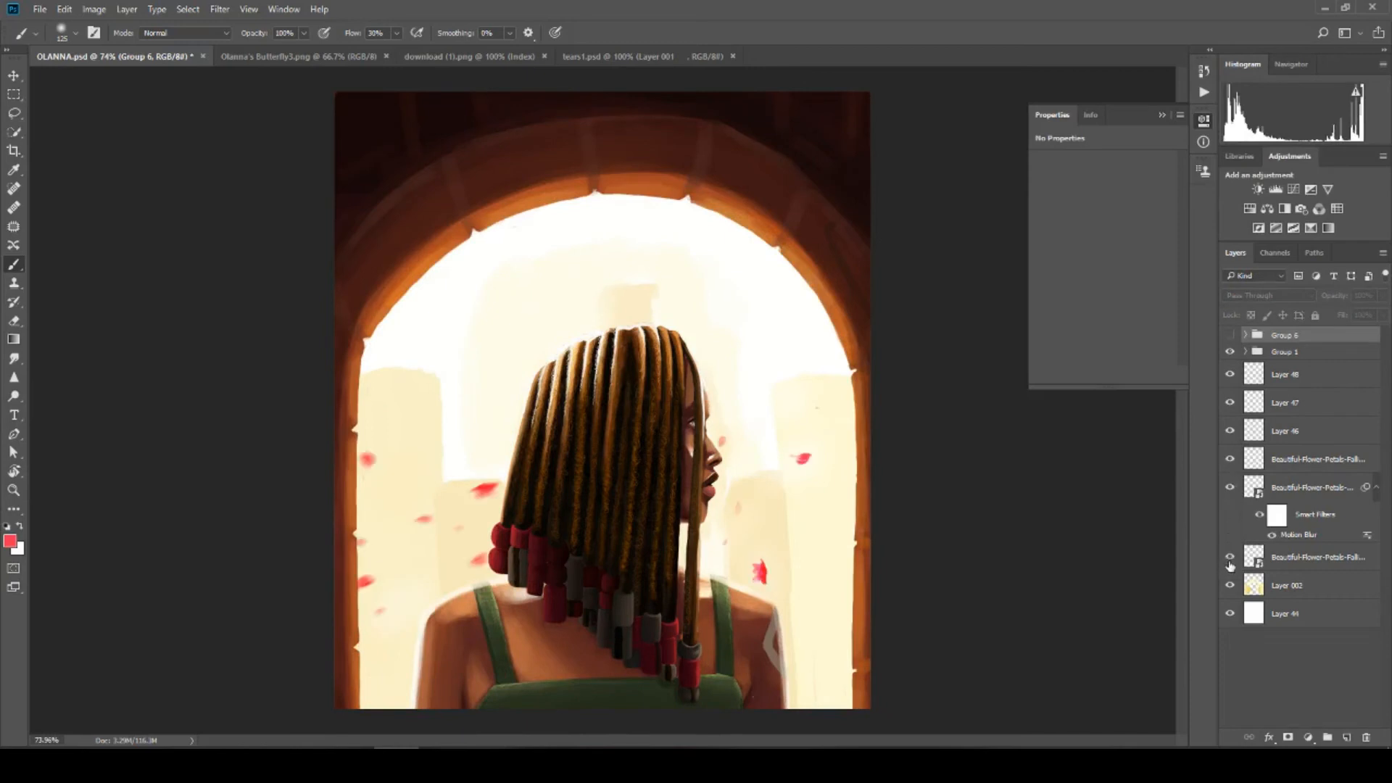
click(1231, 335)
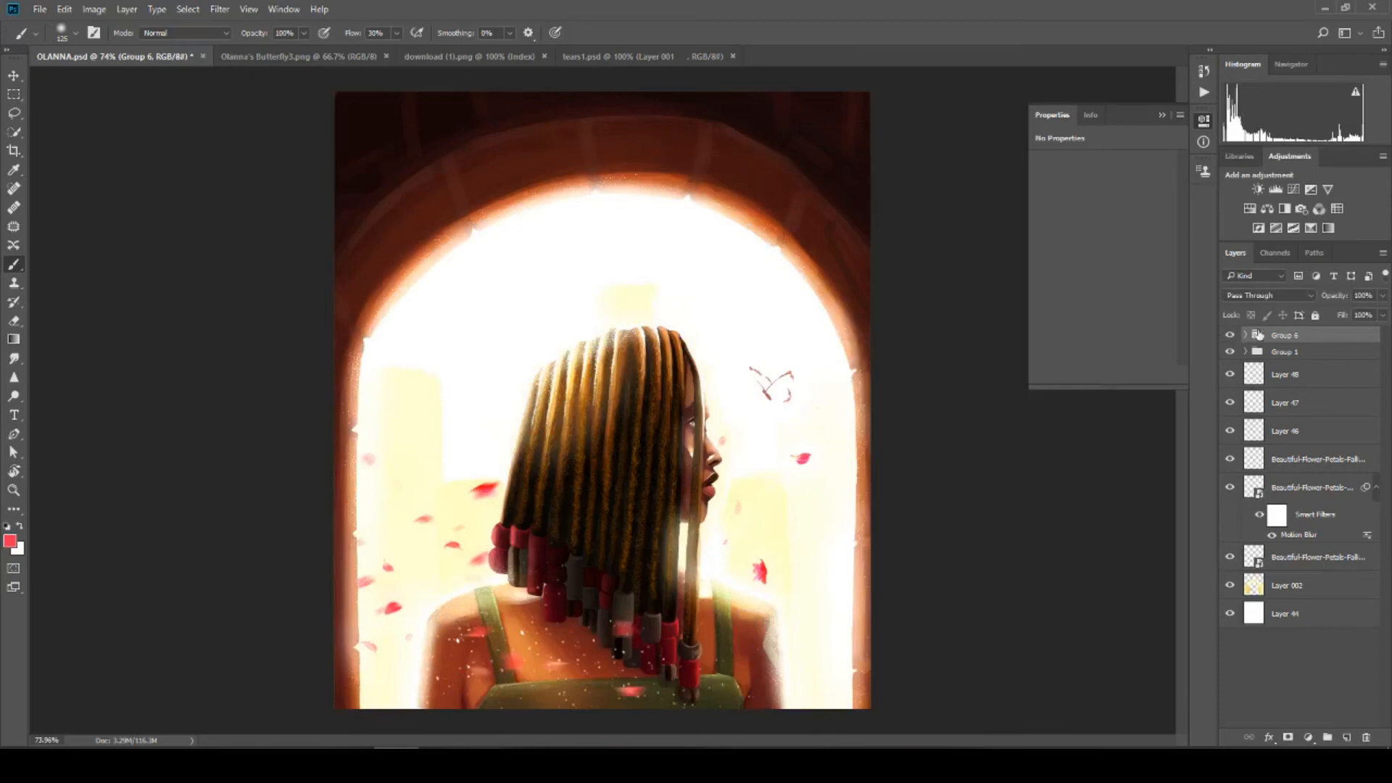
Expand Group 6, hide the Curves 2 adjustment, and compare the image with the Exposure adjustment off and on
click(1246, 336)
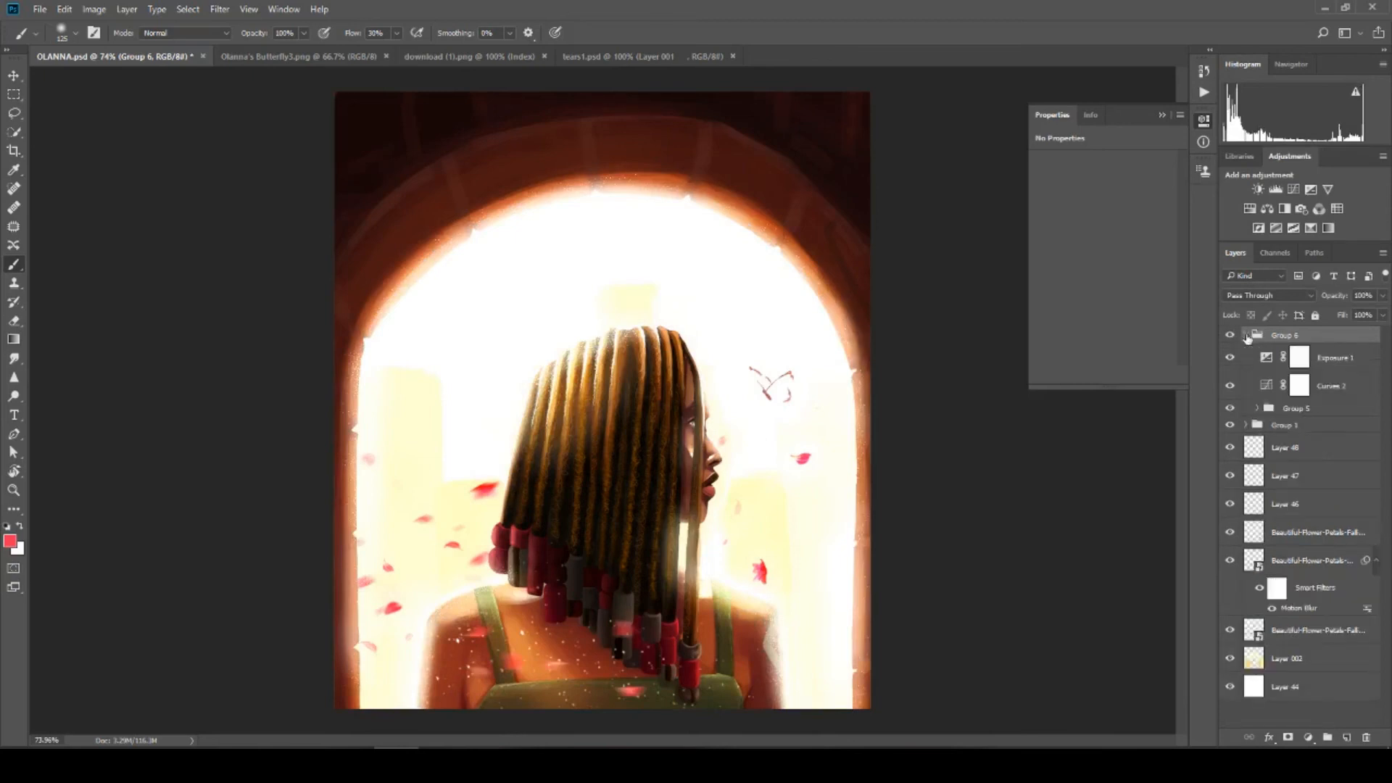
click(1231, 359)
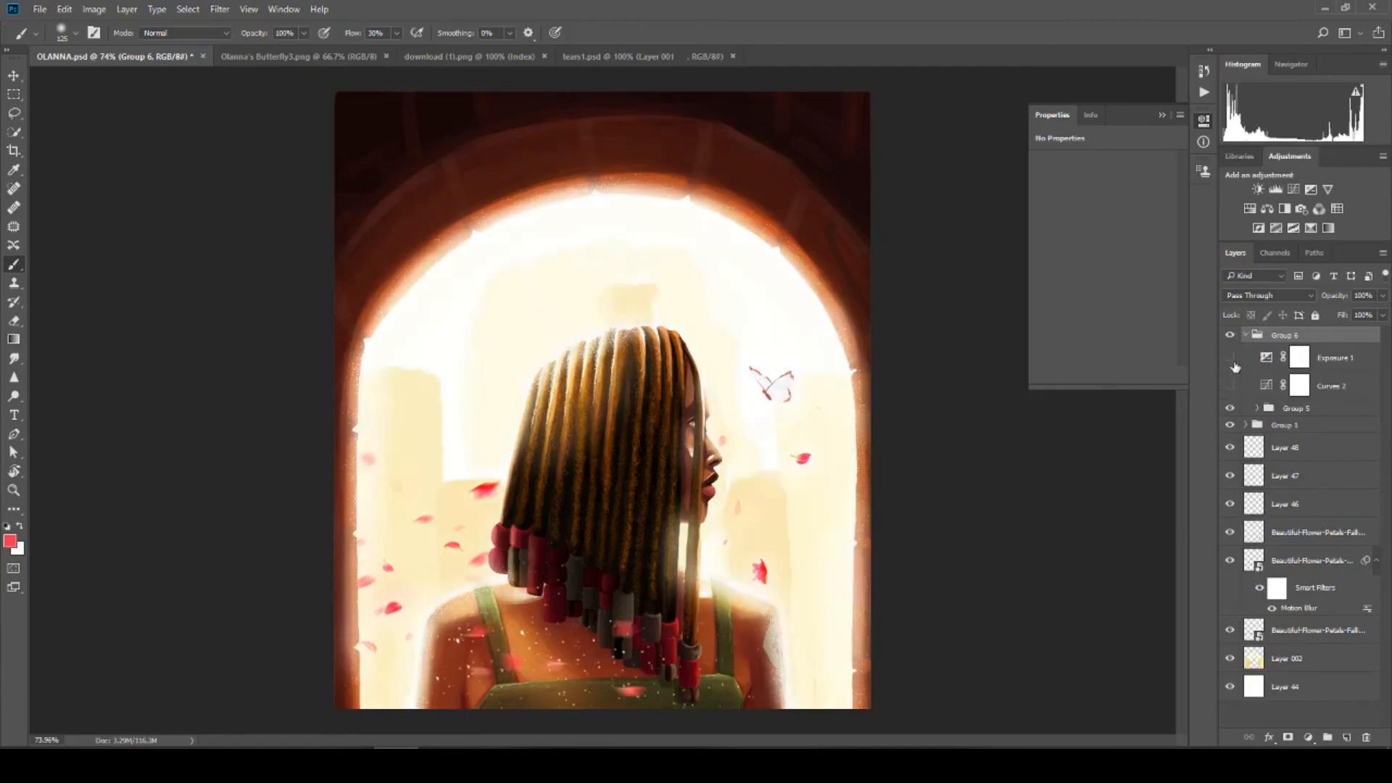
click(1230, 357)
Lower the opacity of the Exposure 1 adjustment layer to about 34%
click(1319, 363)
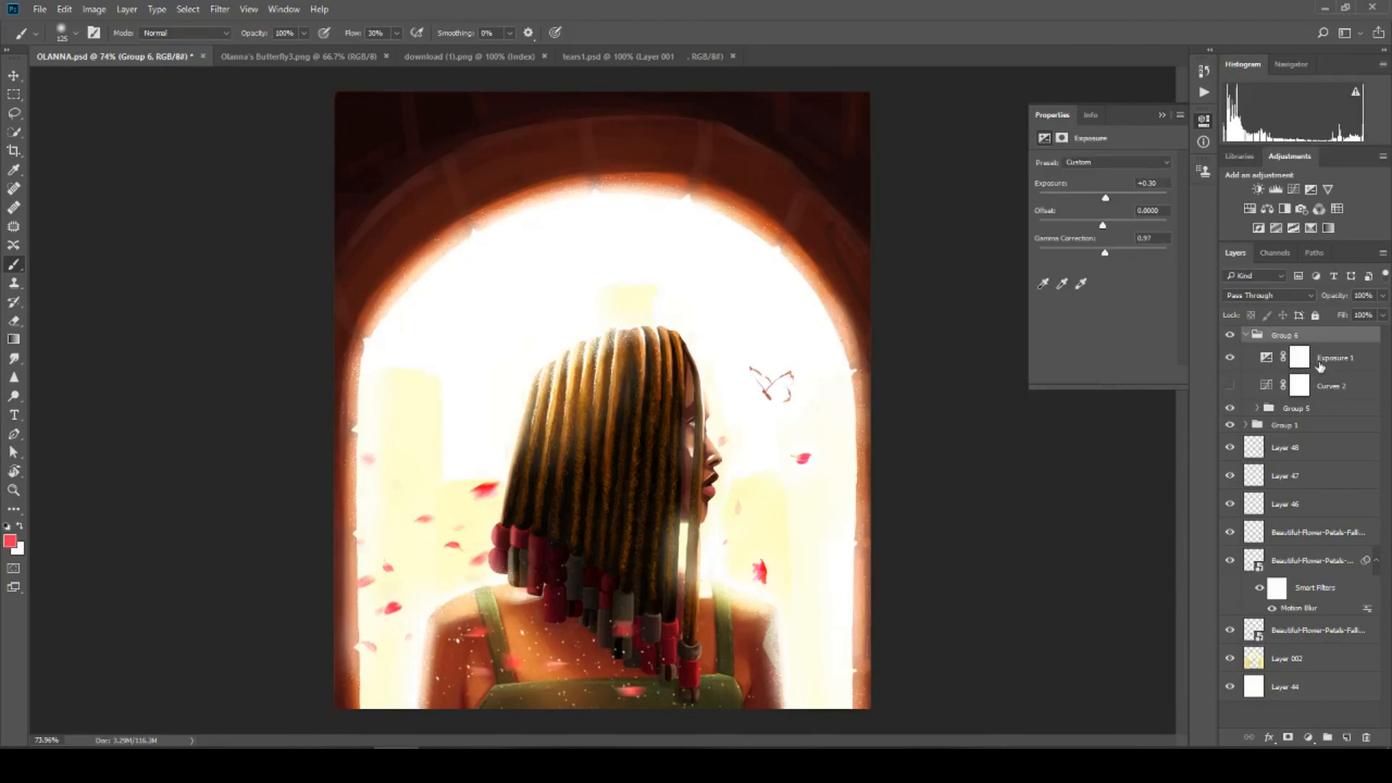
click(1383, 296)
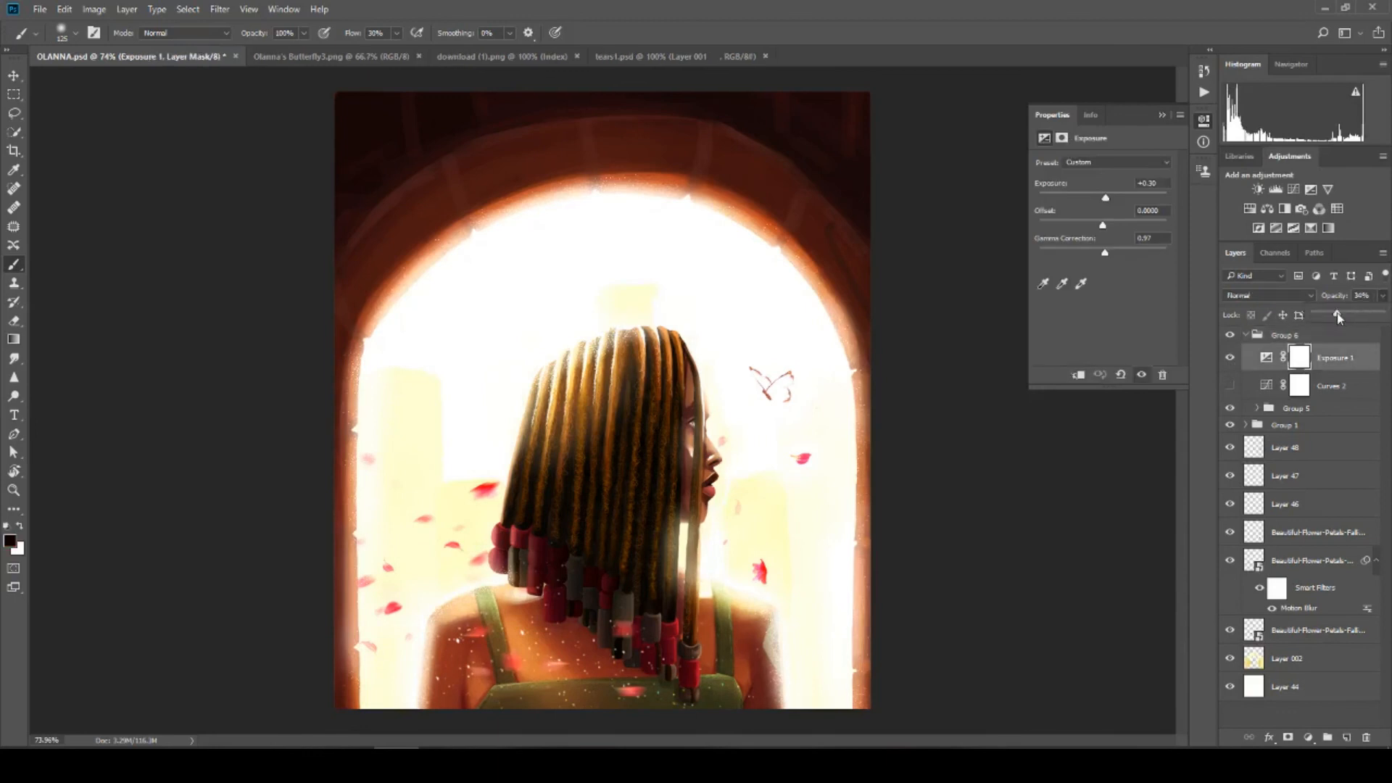